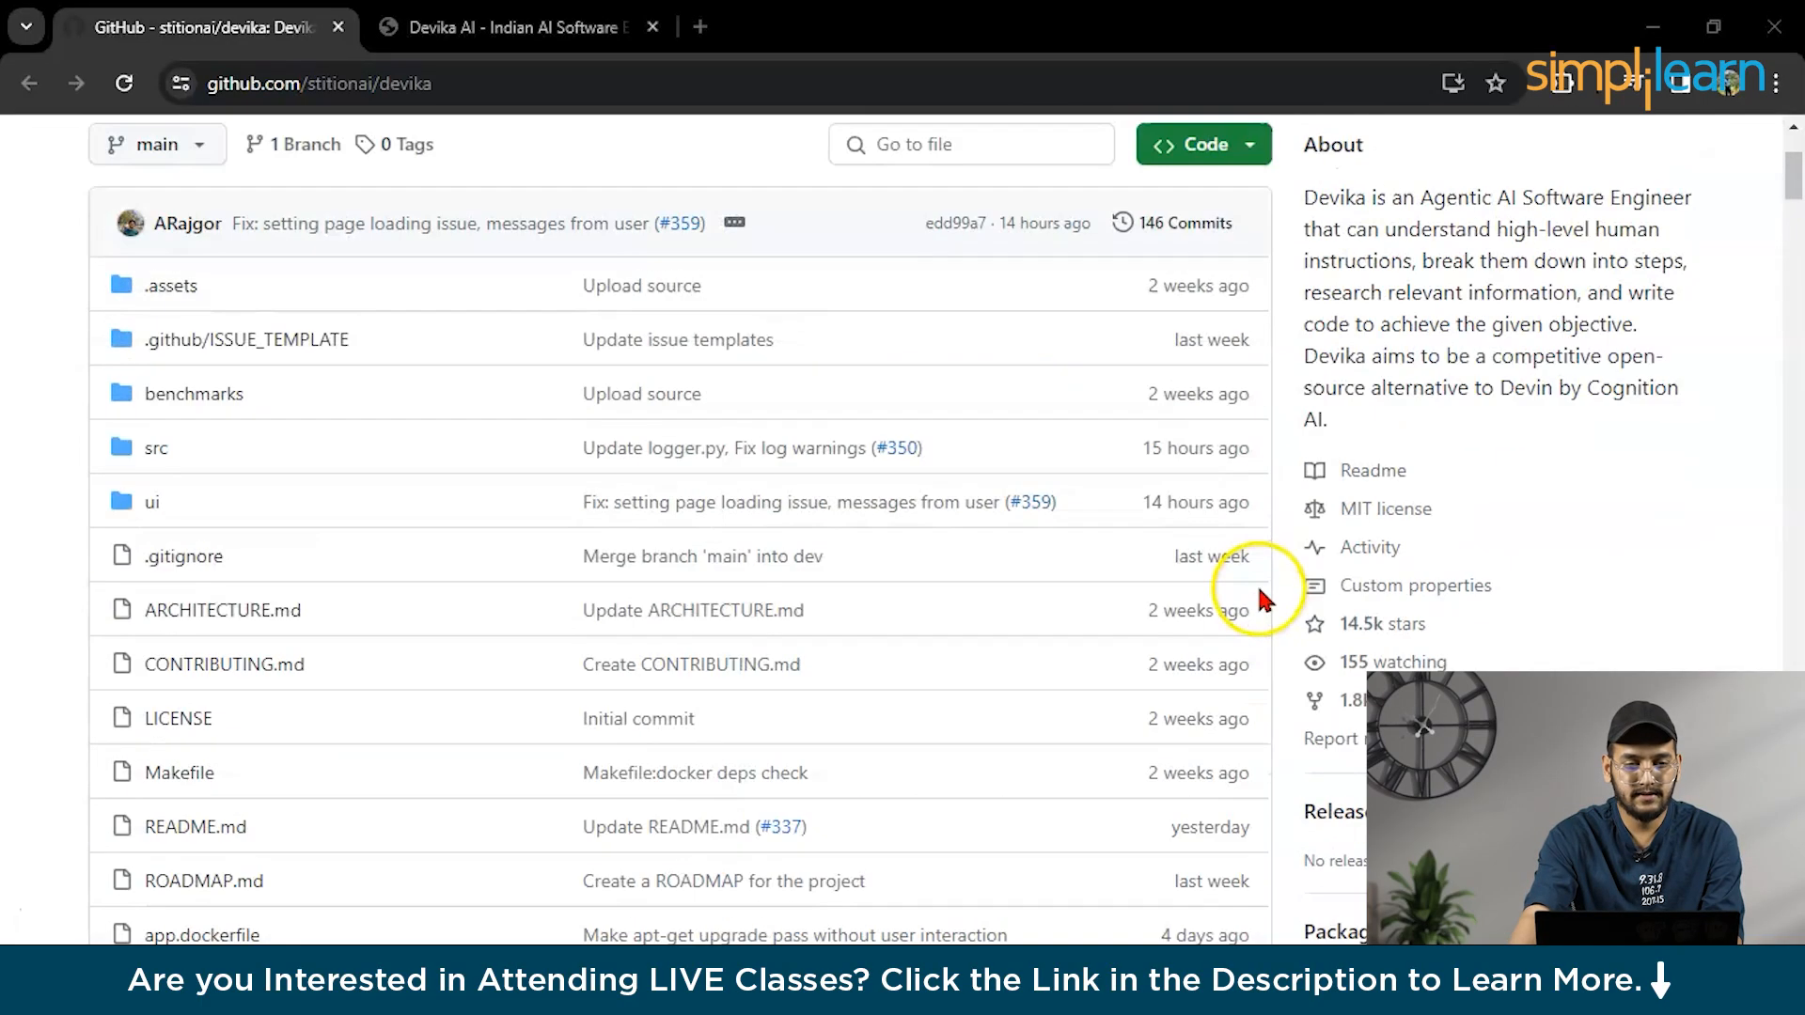
scroll(1255, 585, up, 3)
scroll(1256, 585, down, 6)
scroll(1255, 586, down, 8)
scroll(1259, 599, down, 5)
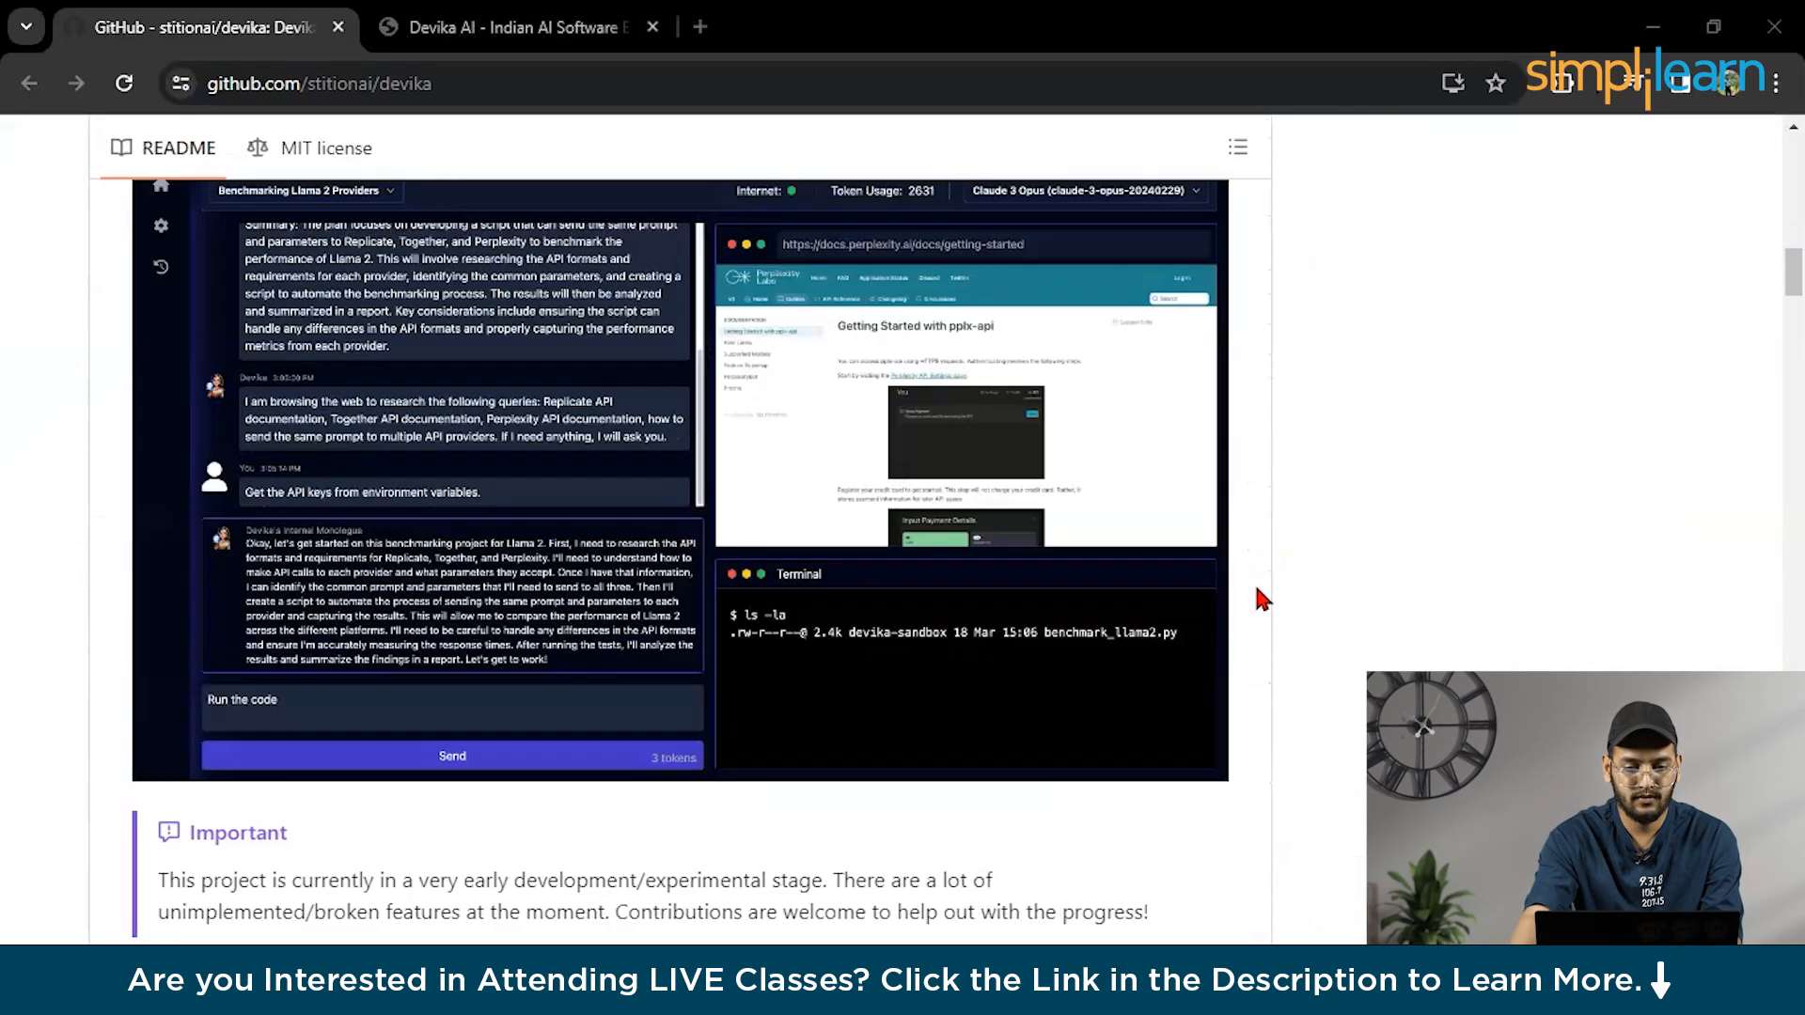
scroll(1259, 598, down, 5)
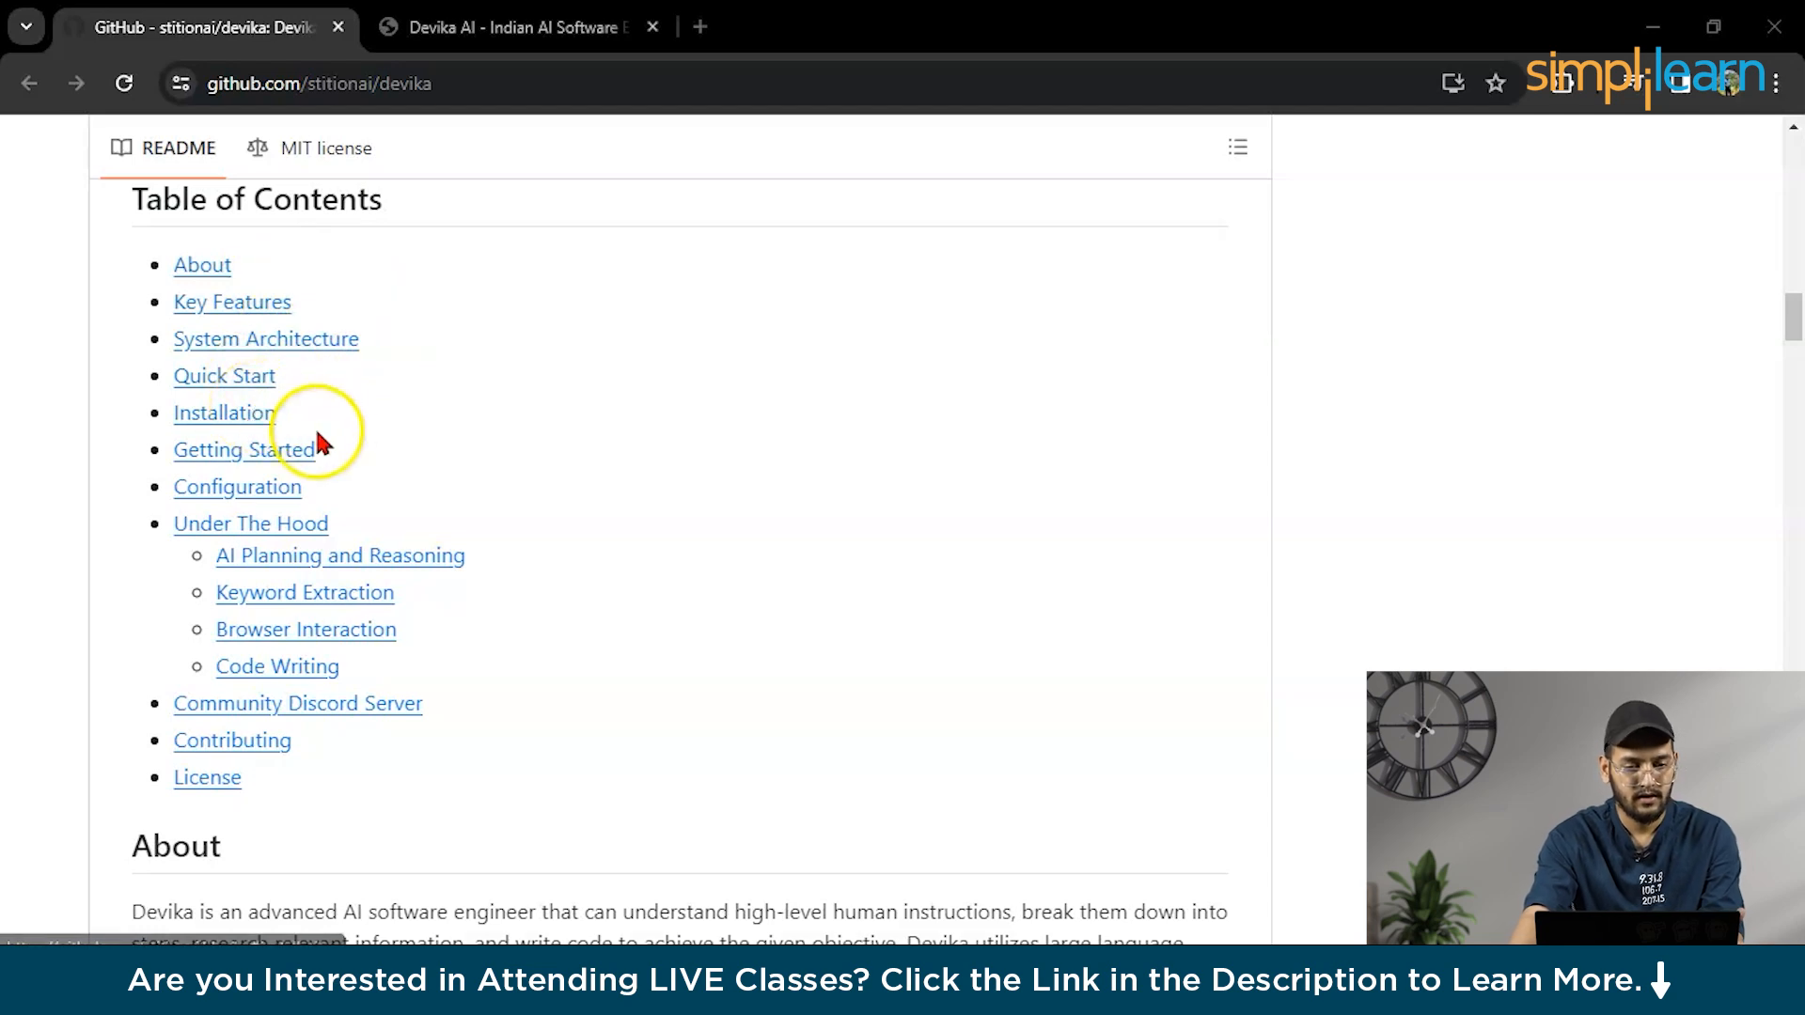
scroll(686, 479, down, 3)
scroll(687, 480, down, 1)
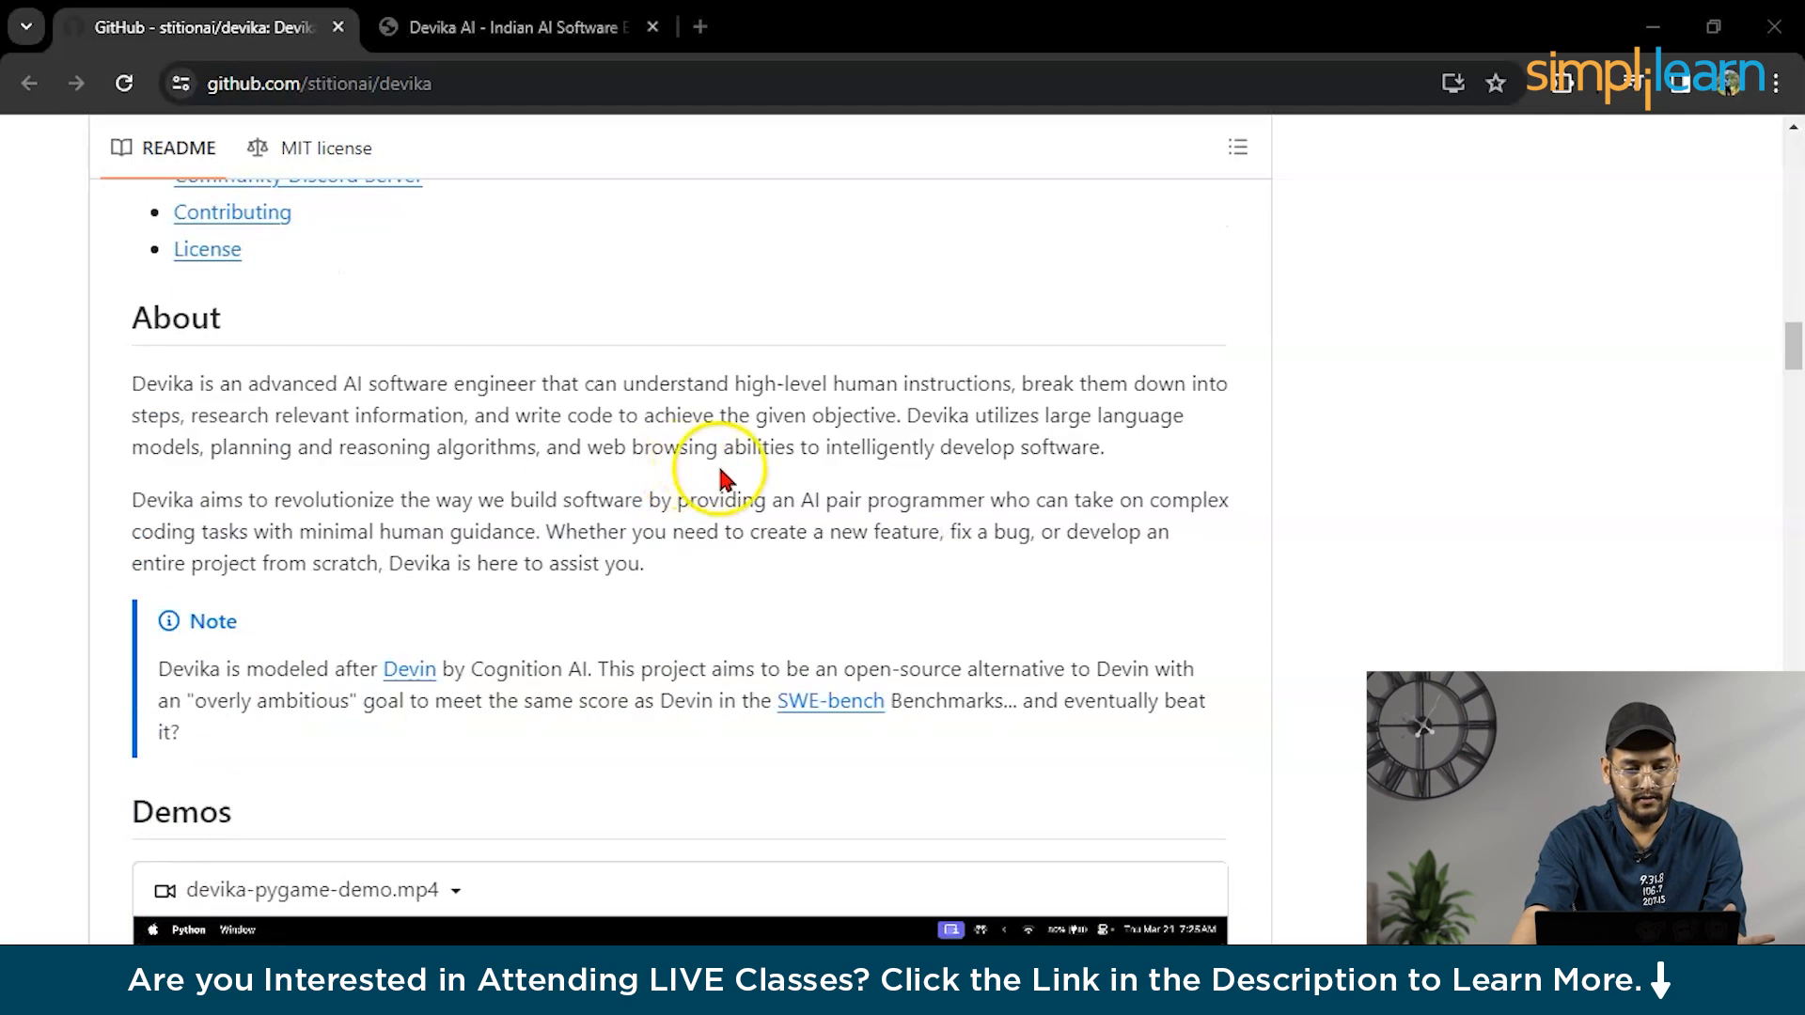
- Highlight the About description's first sentence, then replay the devika-pygame-demo video from the start
drag(135, 384, 531, 393)
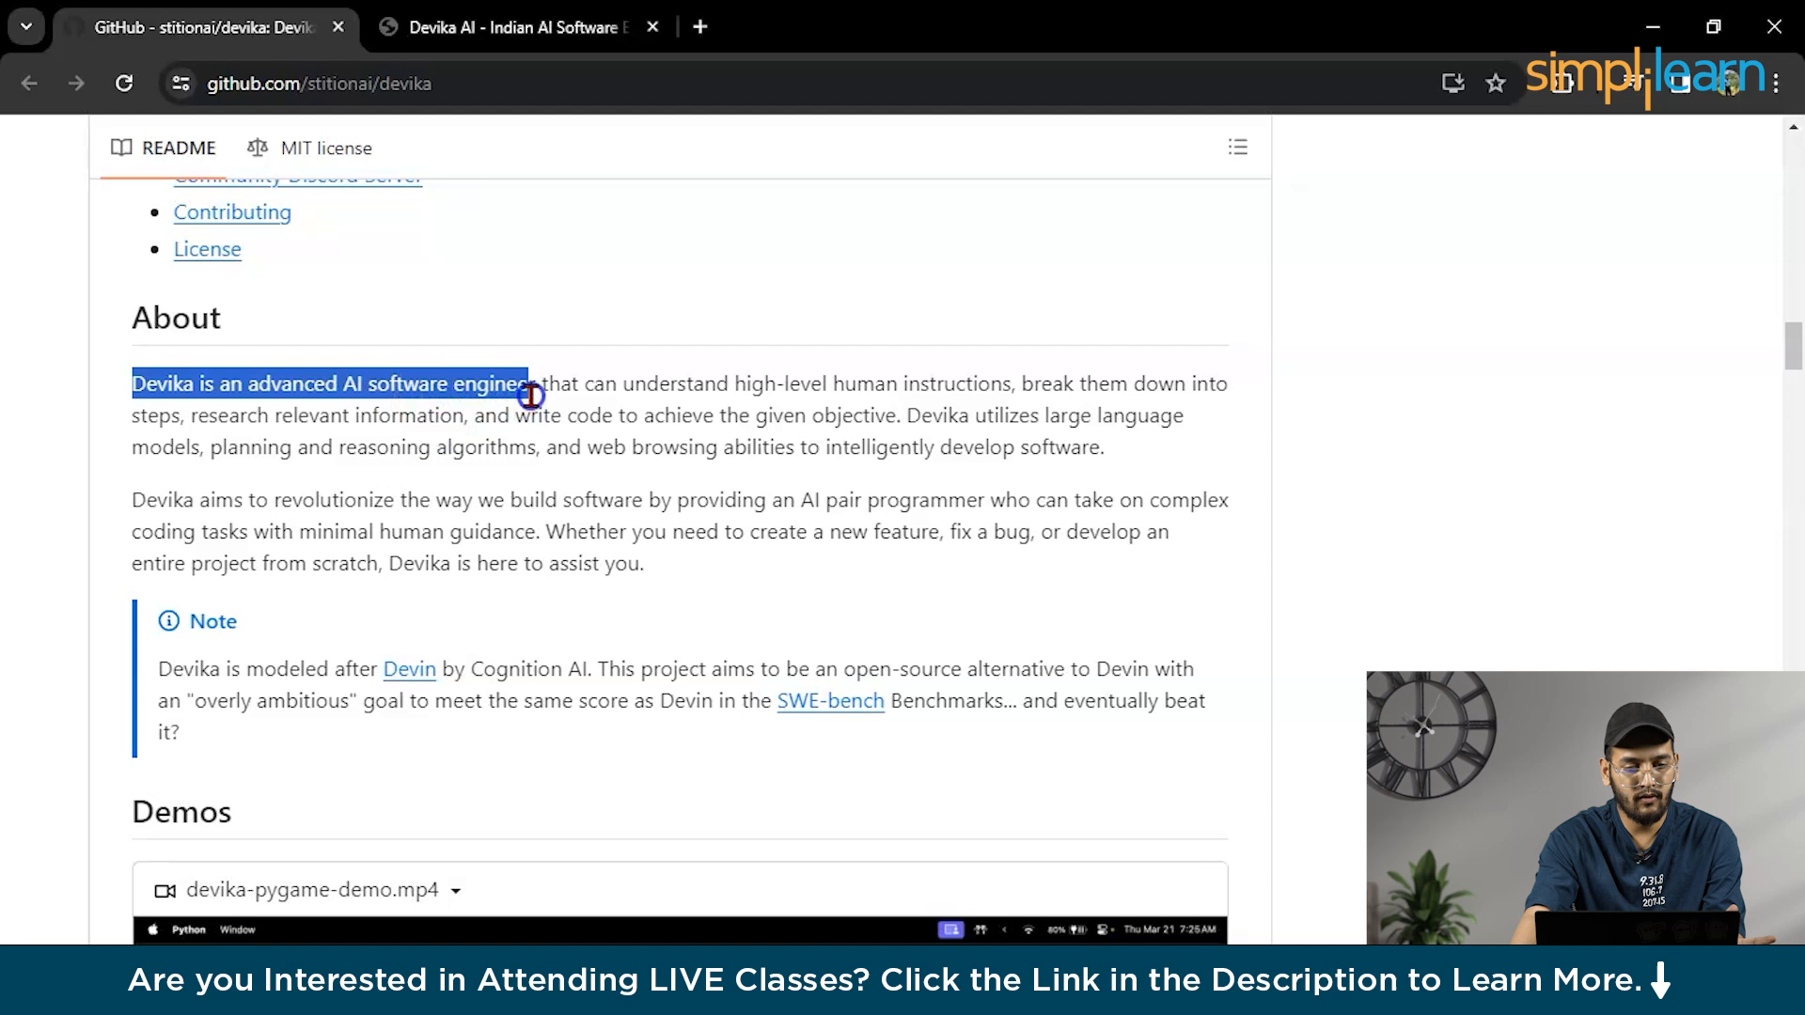
drag(649, 396, 1055, 386)
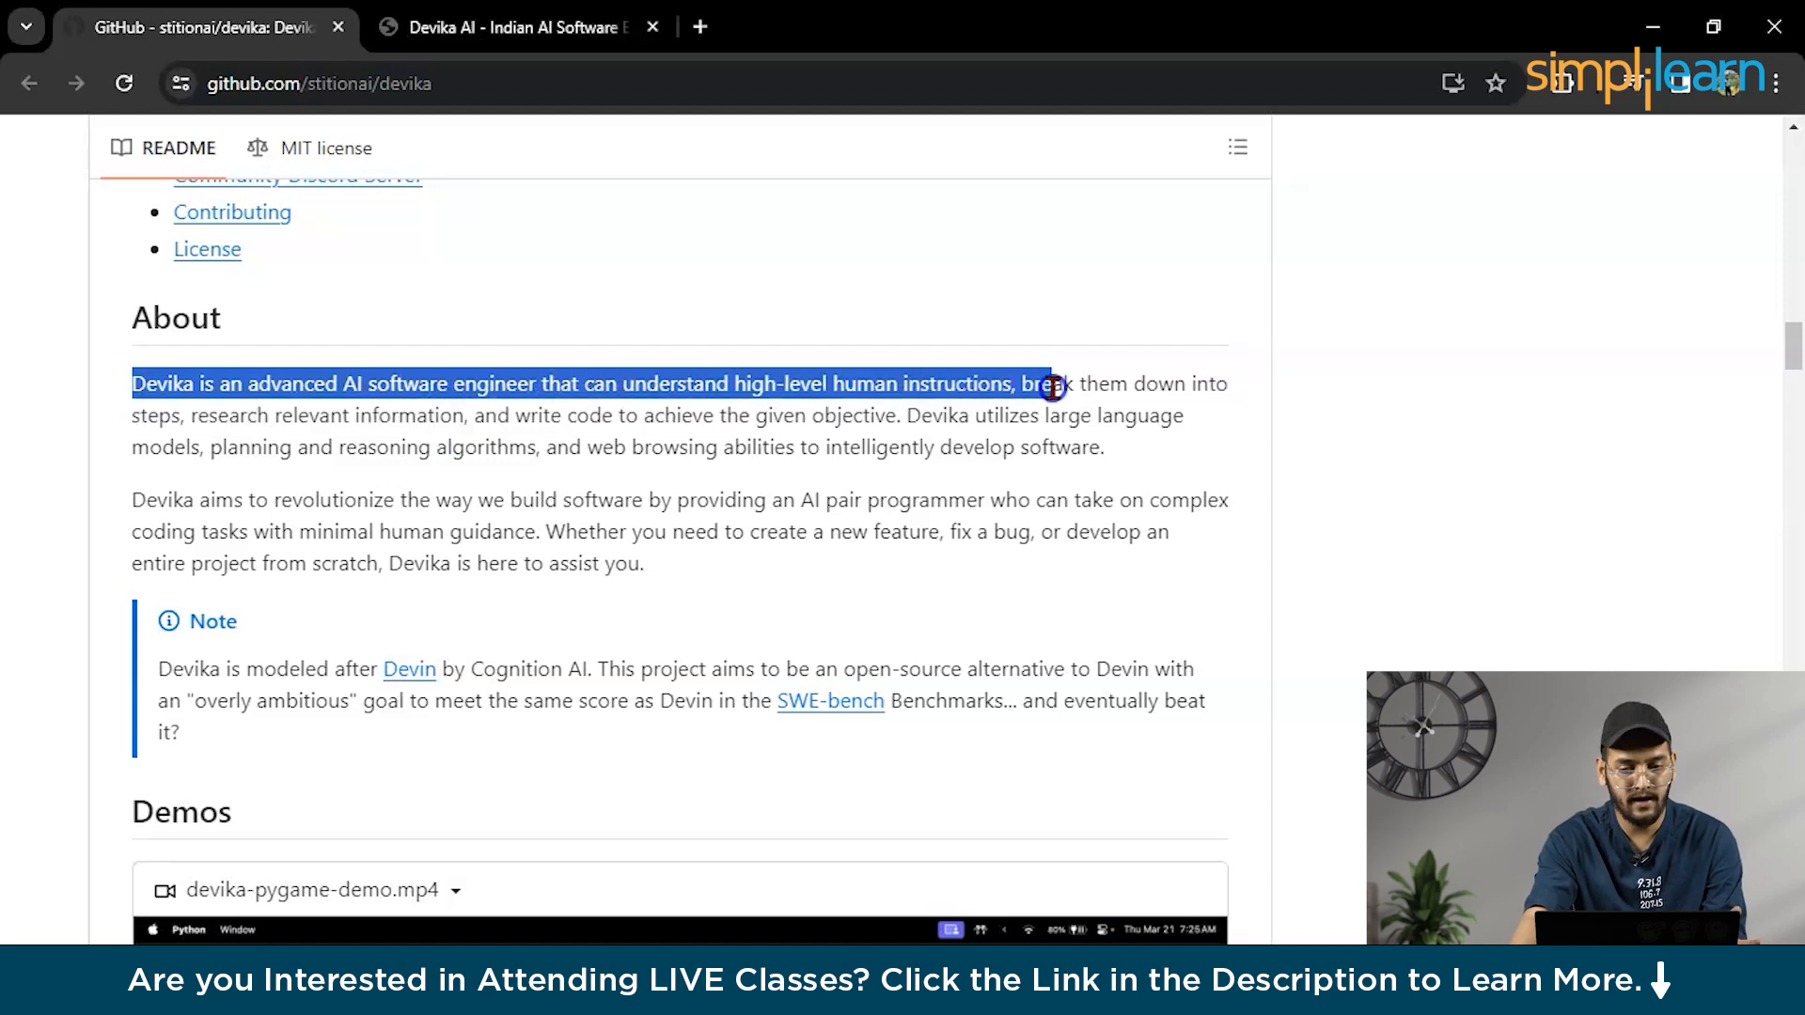
drag(1191, 404, 1206, 410)
click(1191, 437)
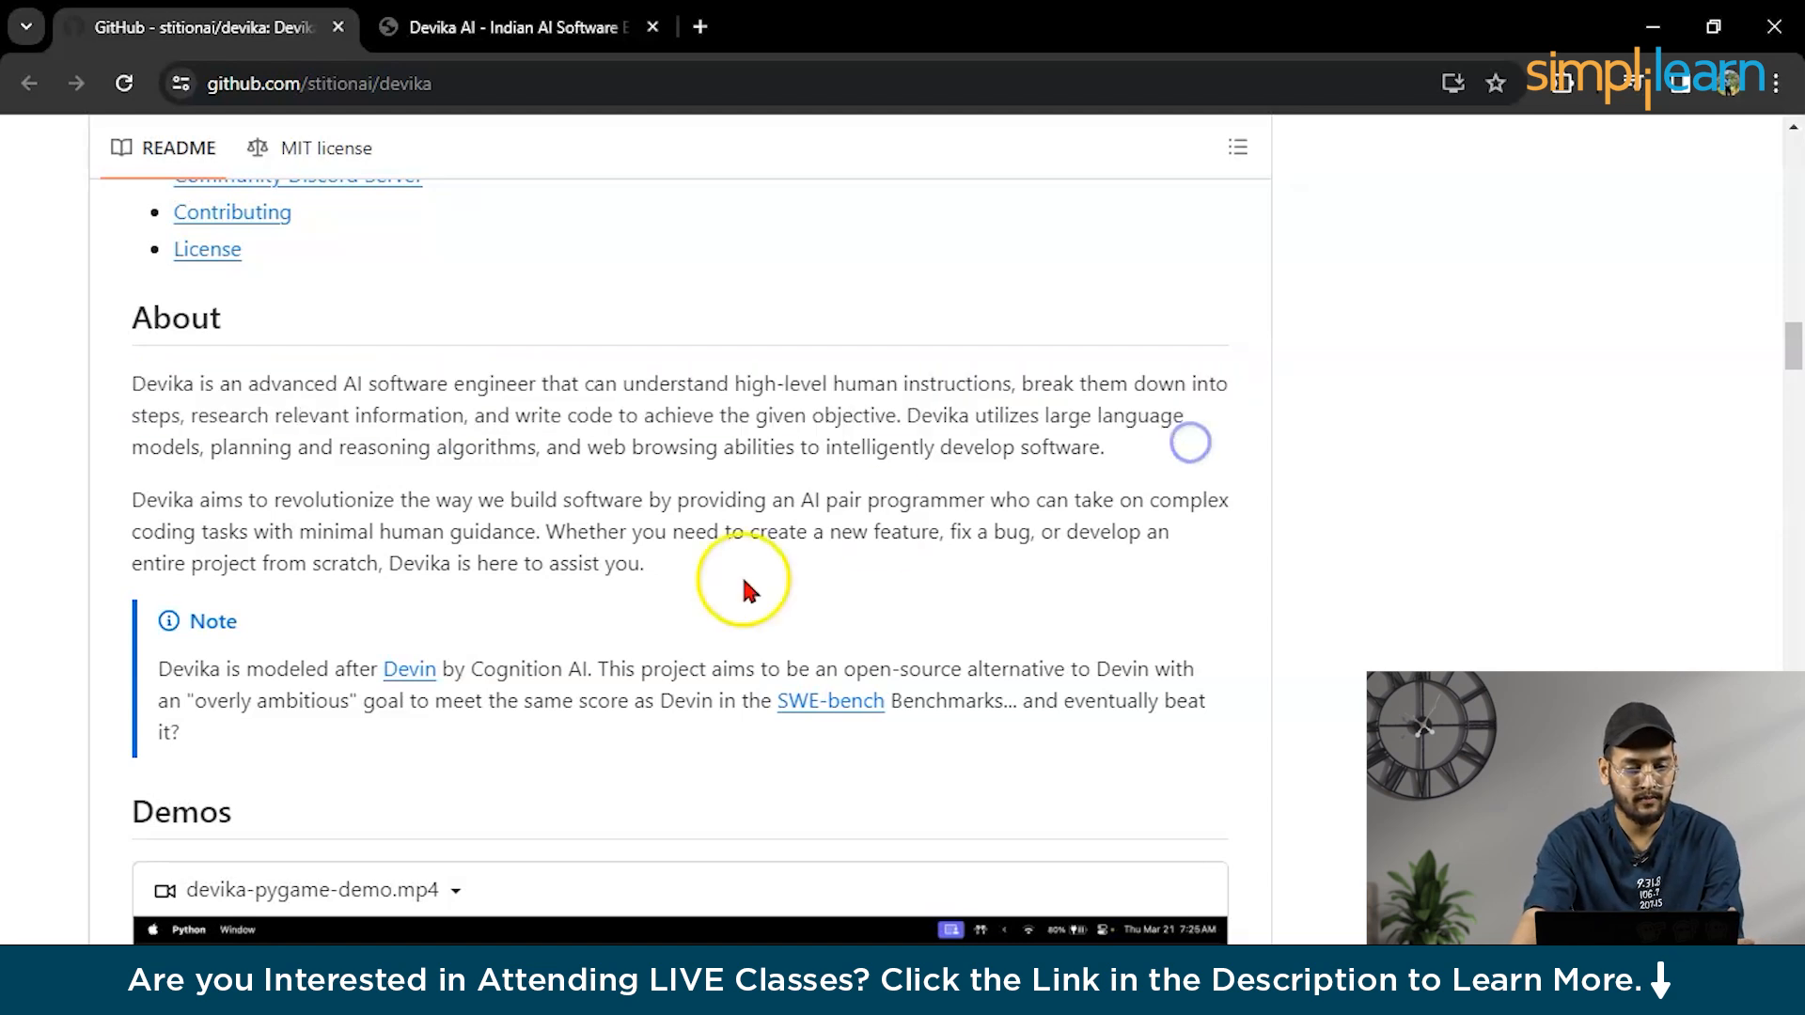
scroll(747, 592, down, 3)
scroll(628, 542, down, 2)
scroll(423, 521, down, 1)
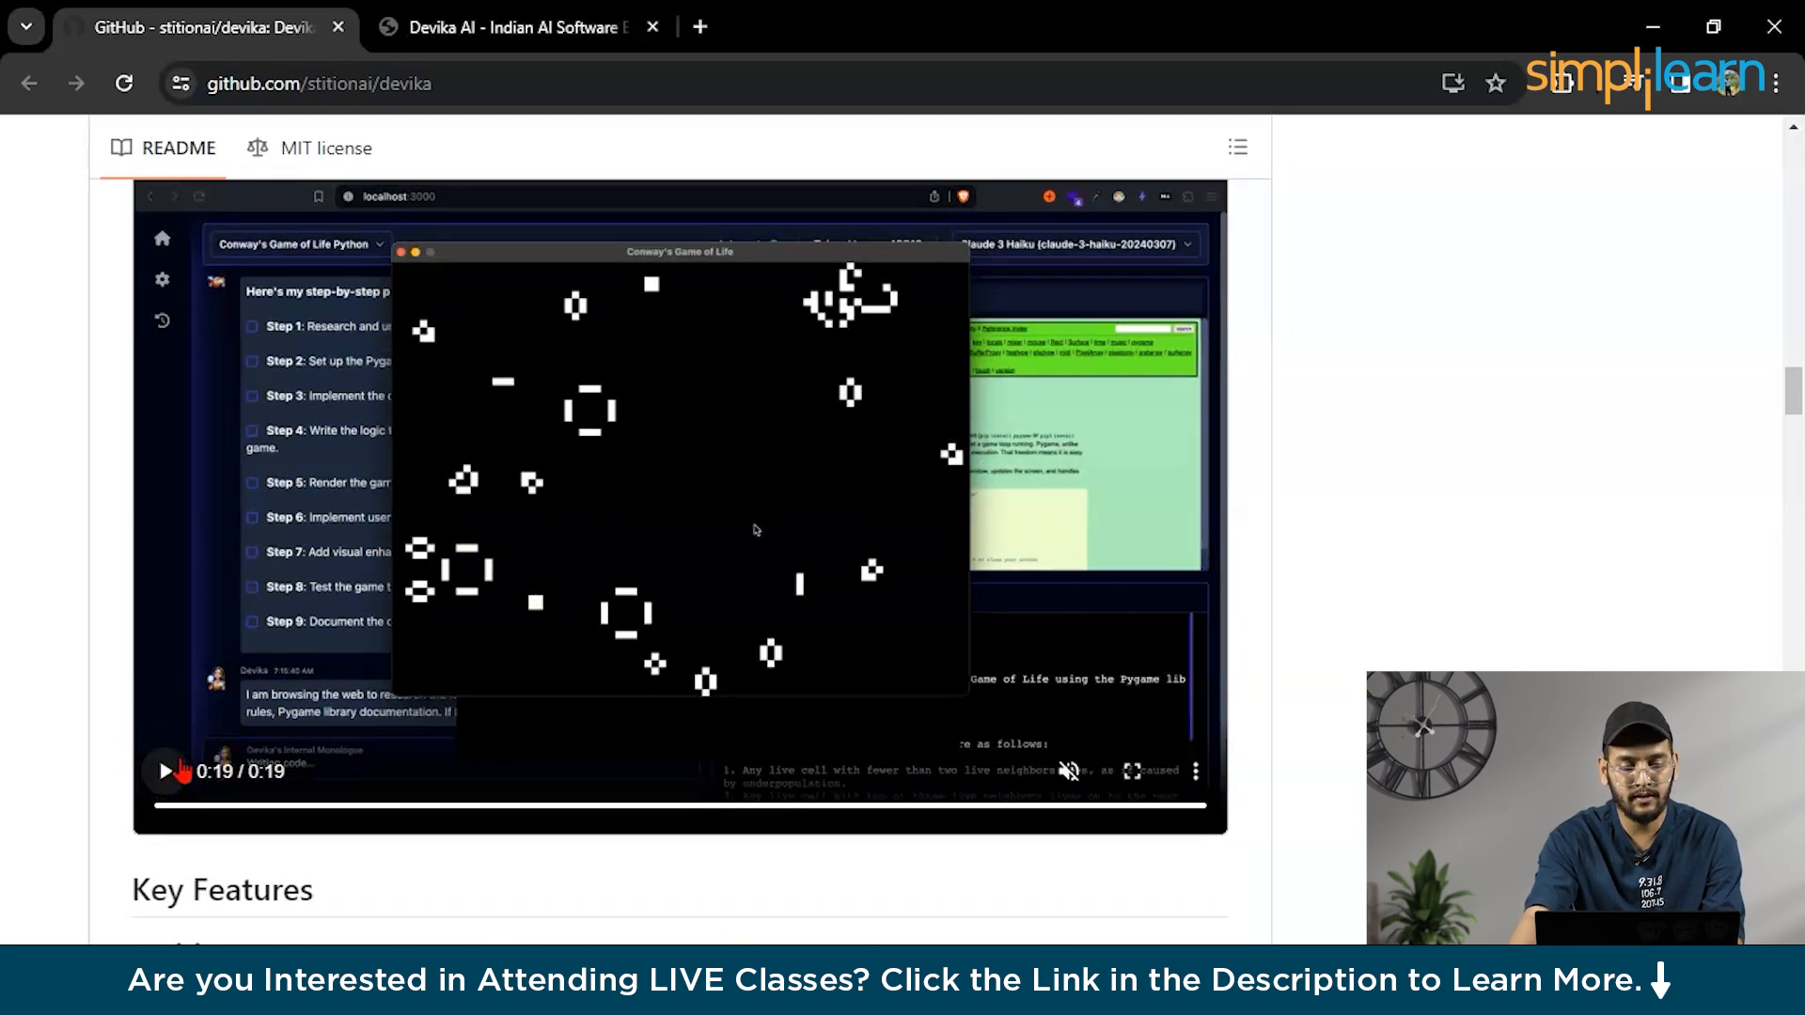
click(165, 772)
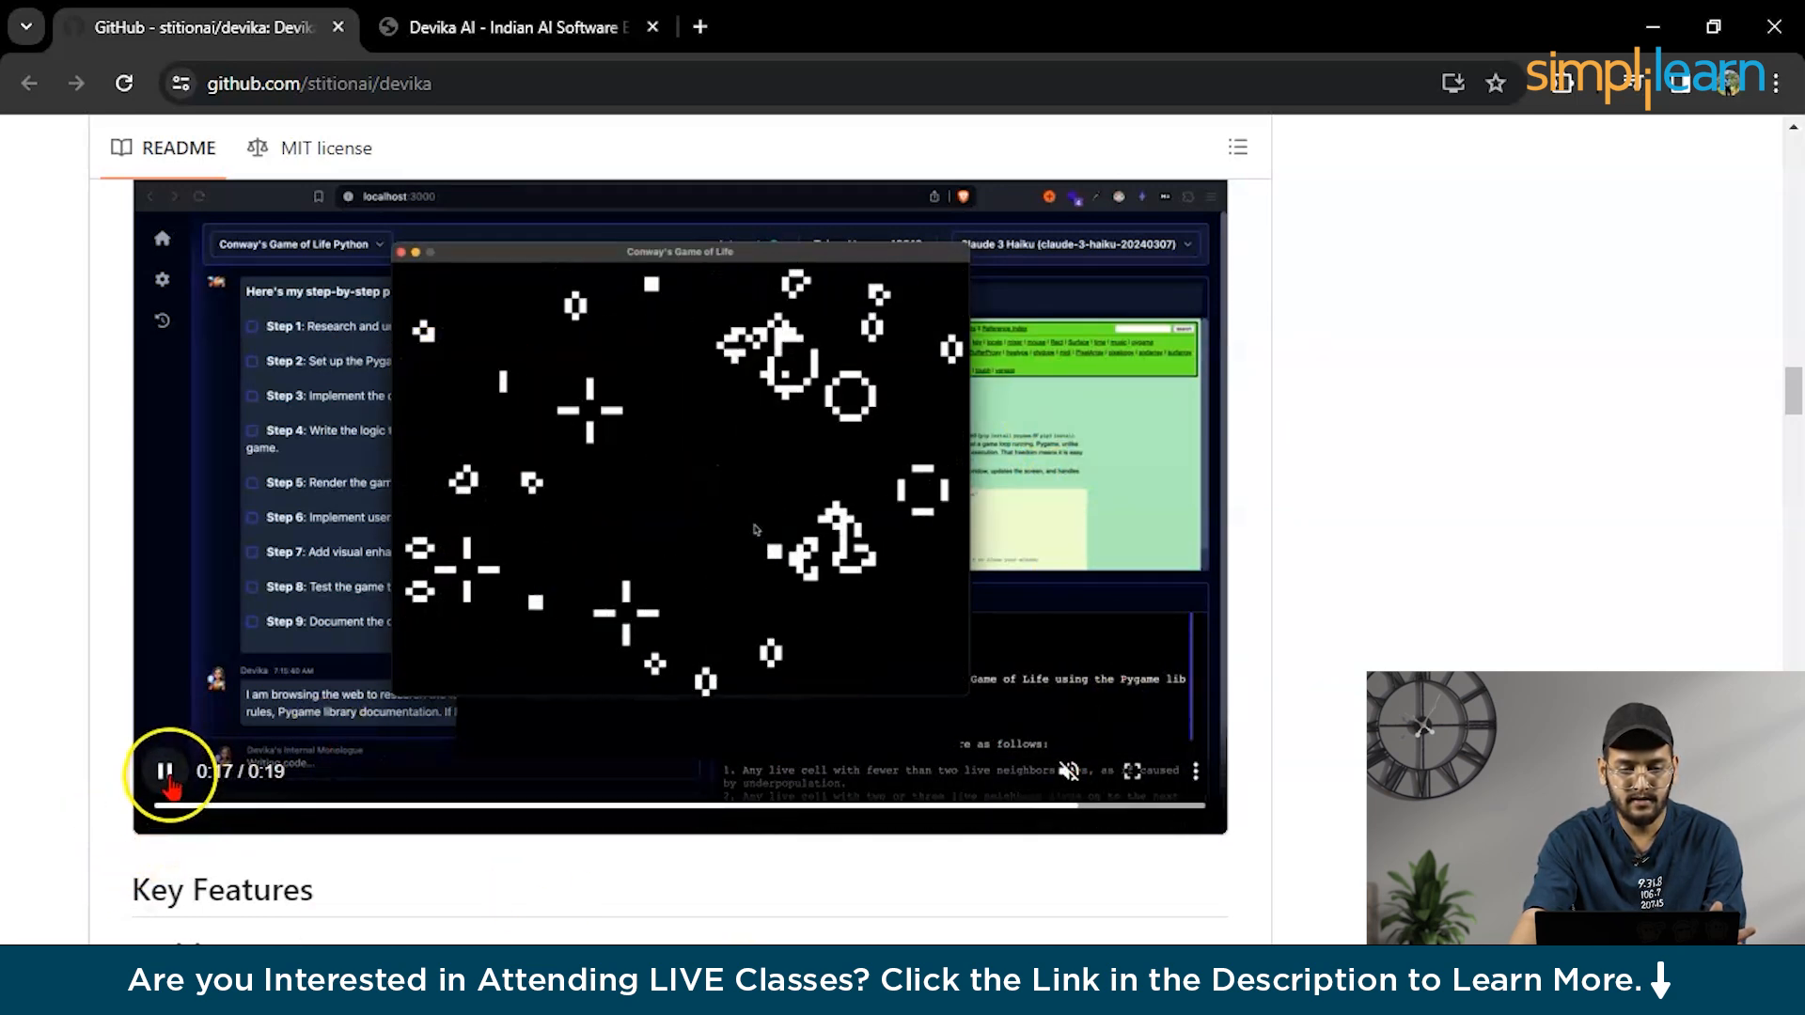
scroll(1354, 635, up, 5)
scroll(1203, 613, up, 5)
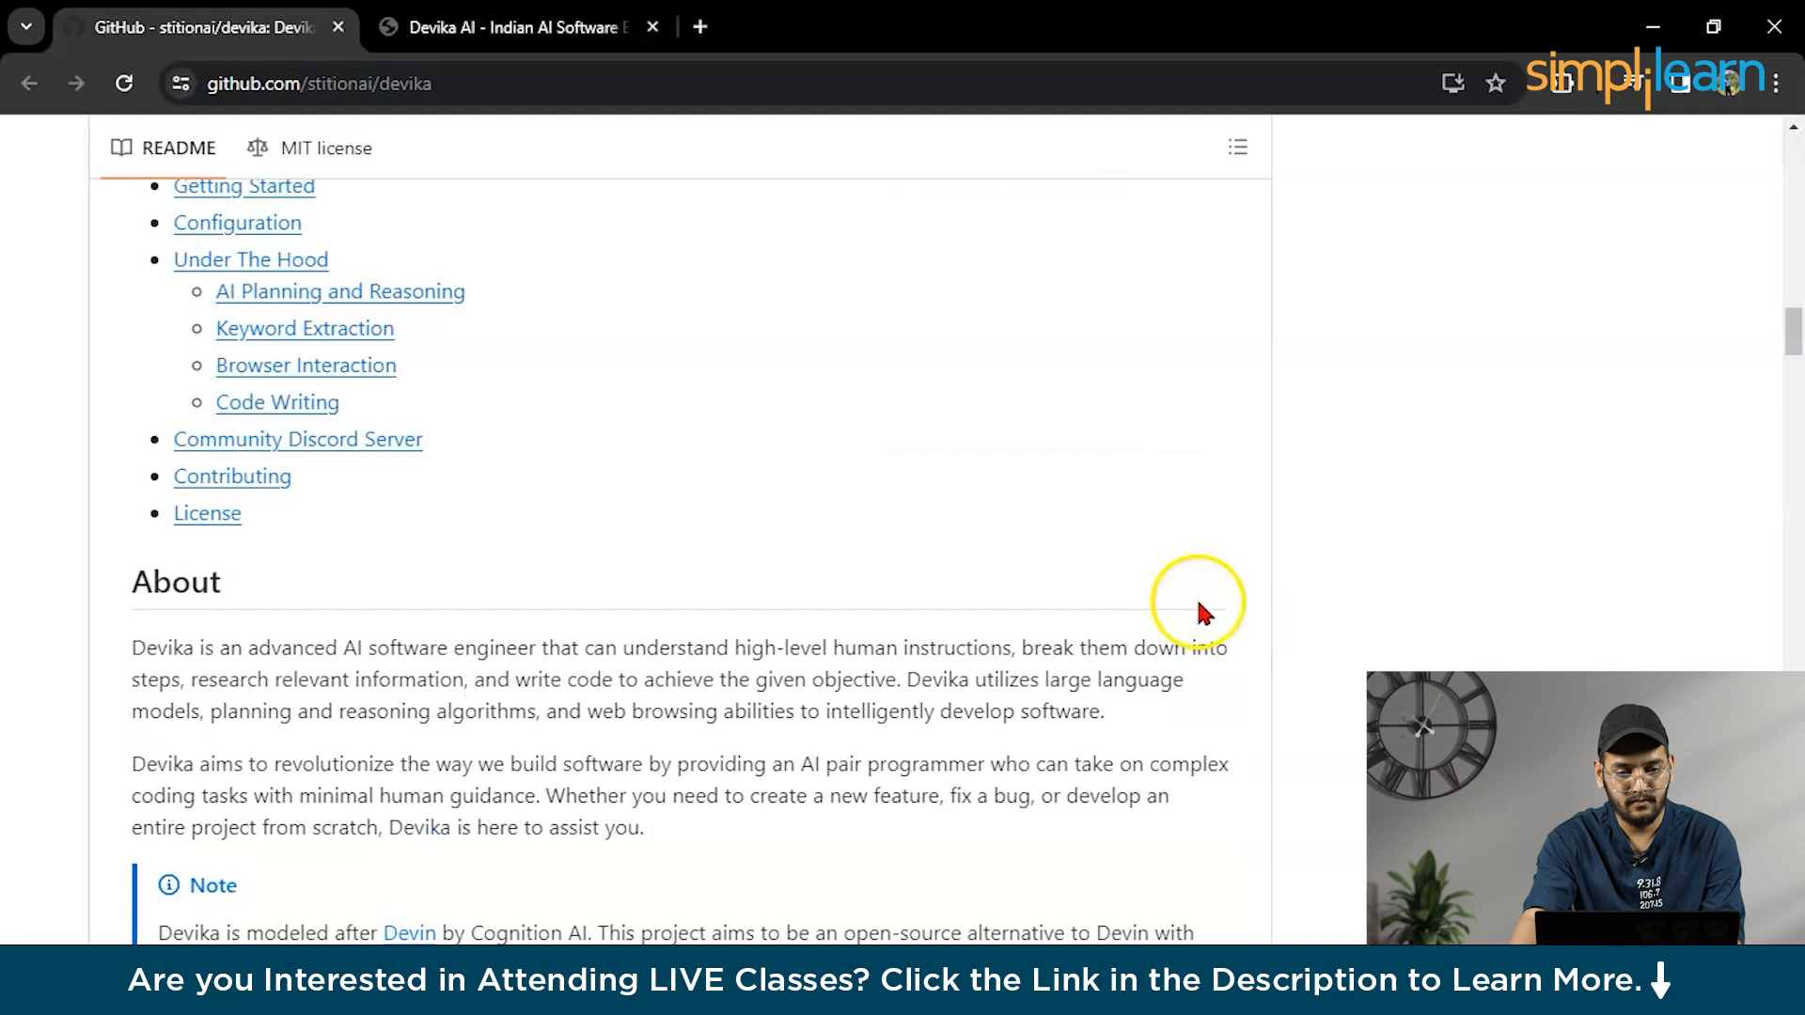
scroll(1203, 612, up, 2)
scroll(1203, 612, down, 8)
scroll(1203, 612, down, 5)
scroll(1202, 612, down, 2)
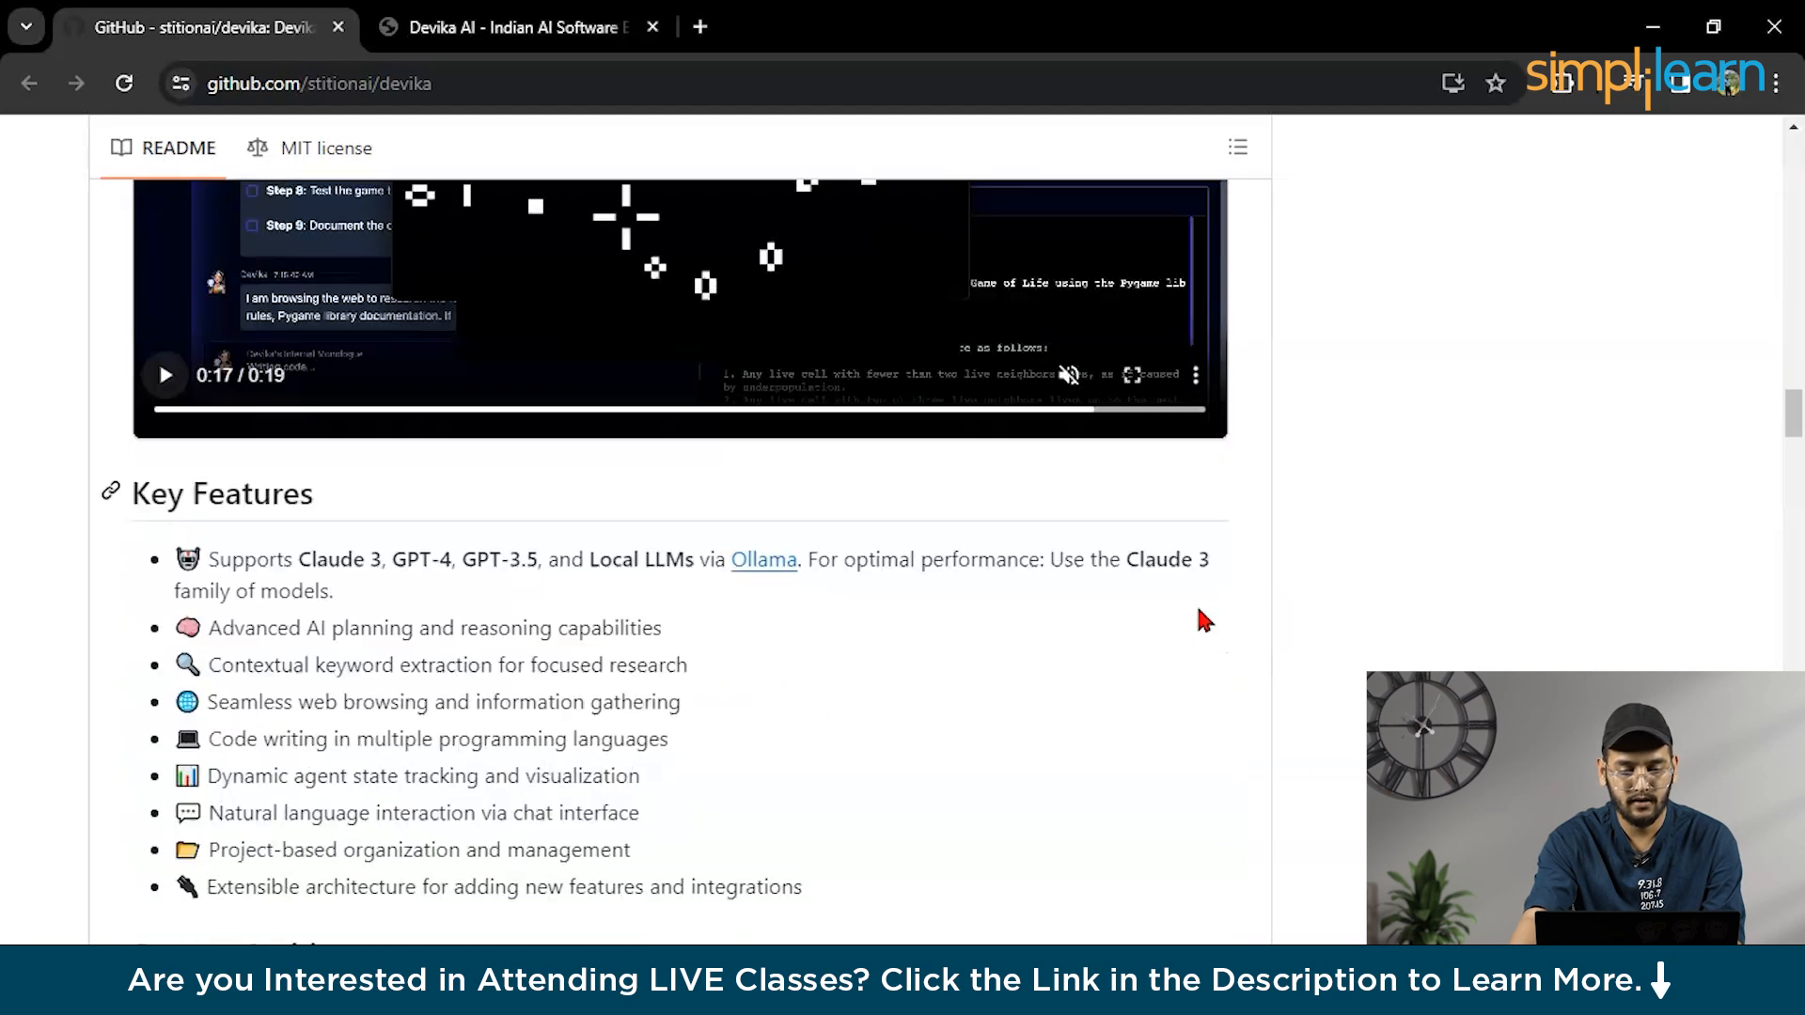
scroll(1204, 620, down, 3)
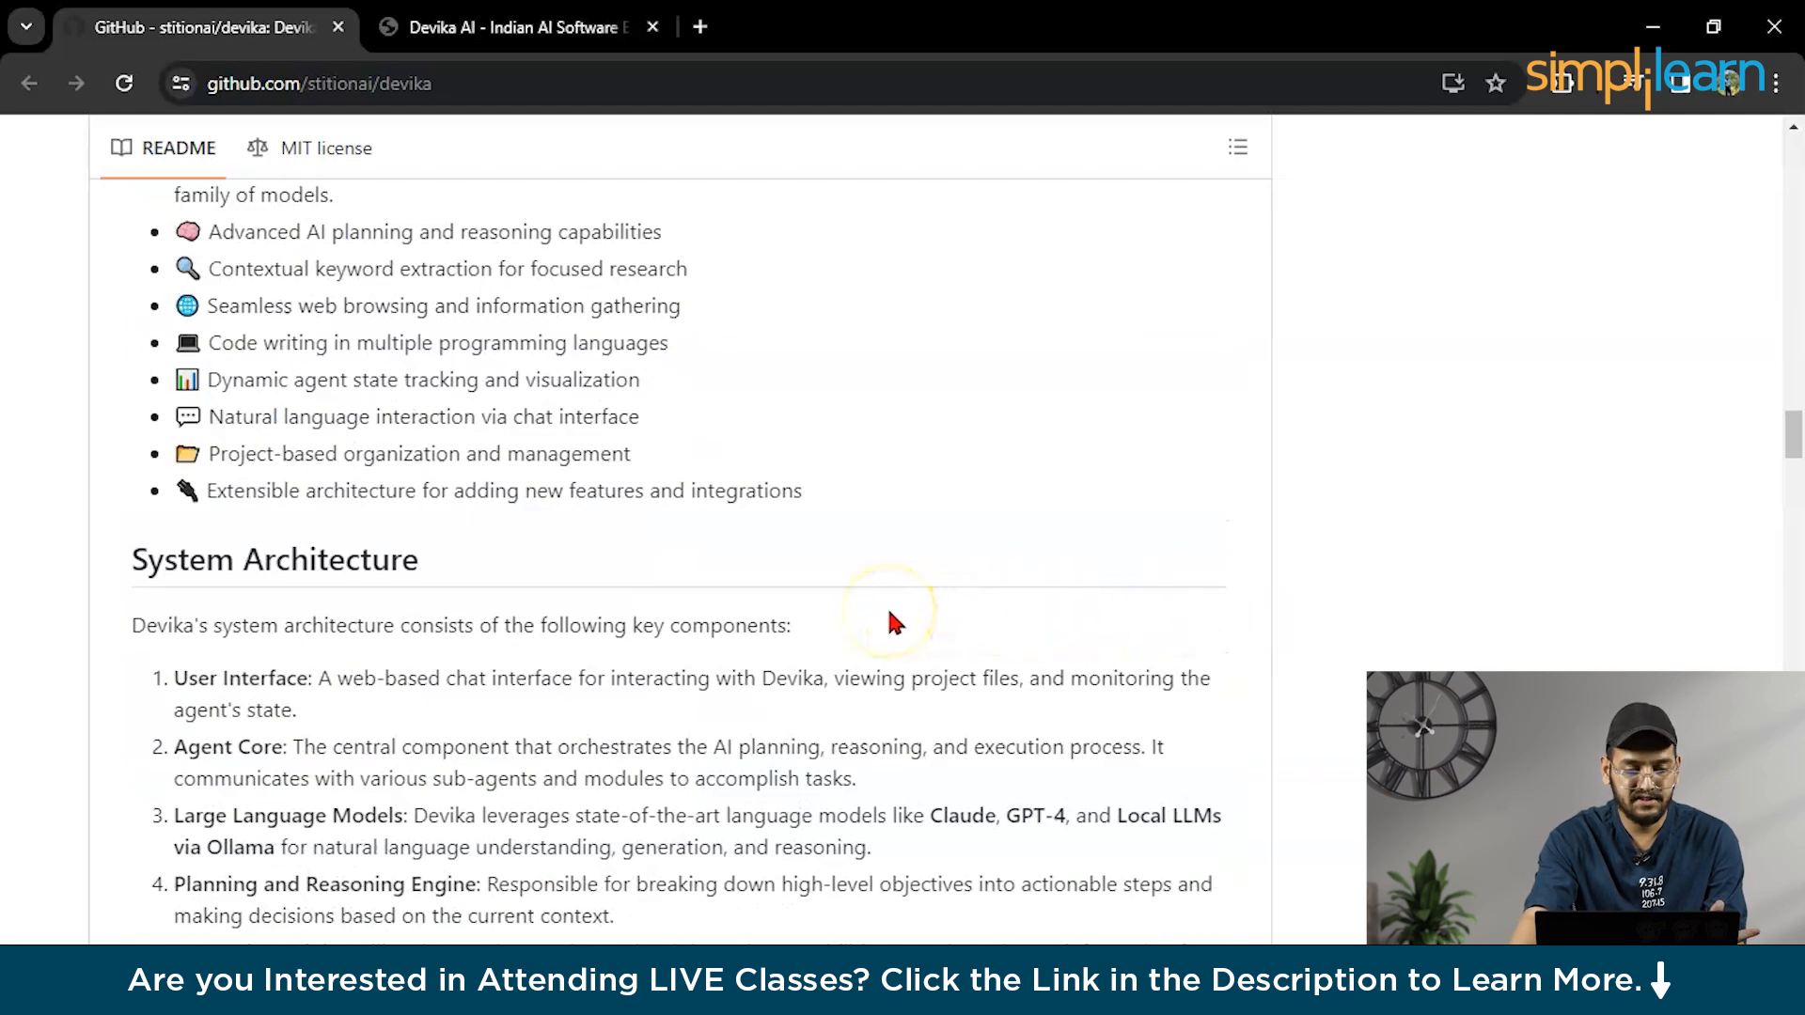
scroll(893, 622, up, 3)
scroll(893, 622, up, 2)
scroll(893, 622, down, 1)
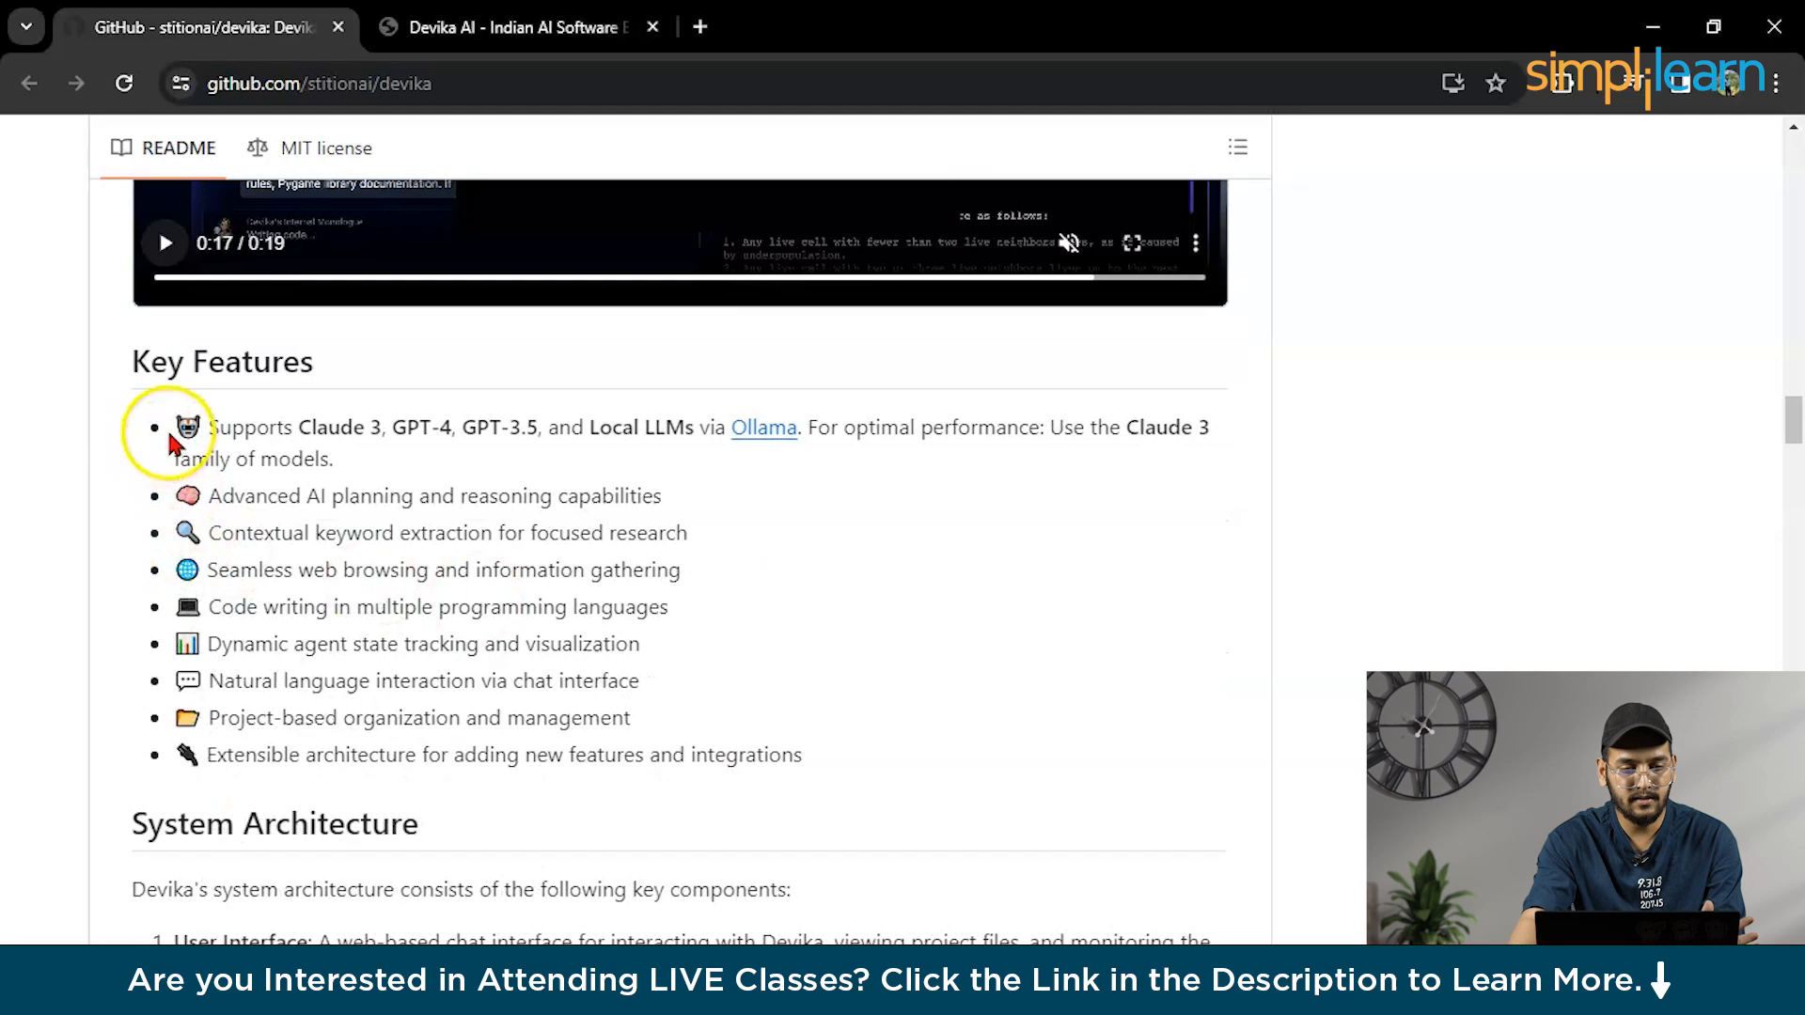
scroll(846, 706, down, 2)
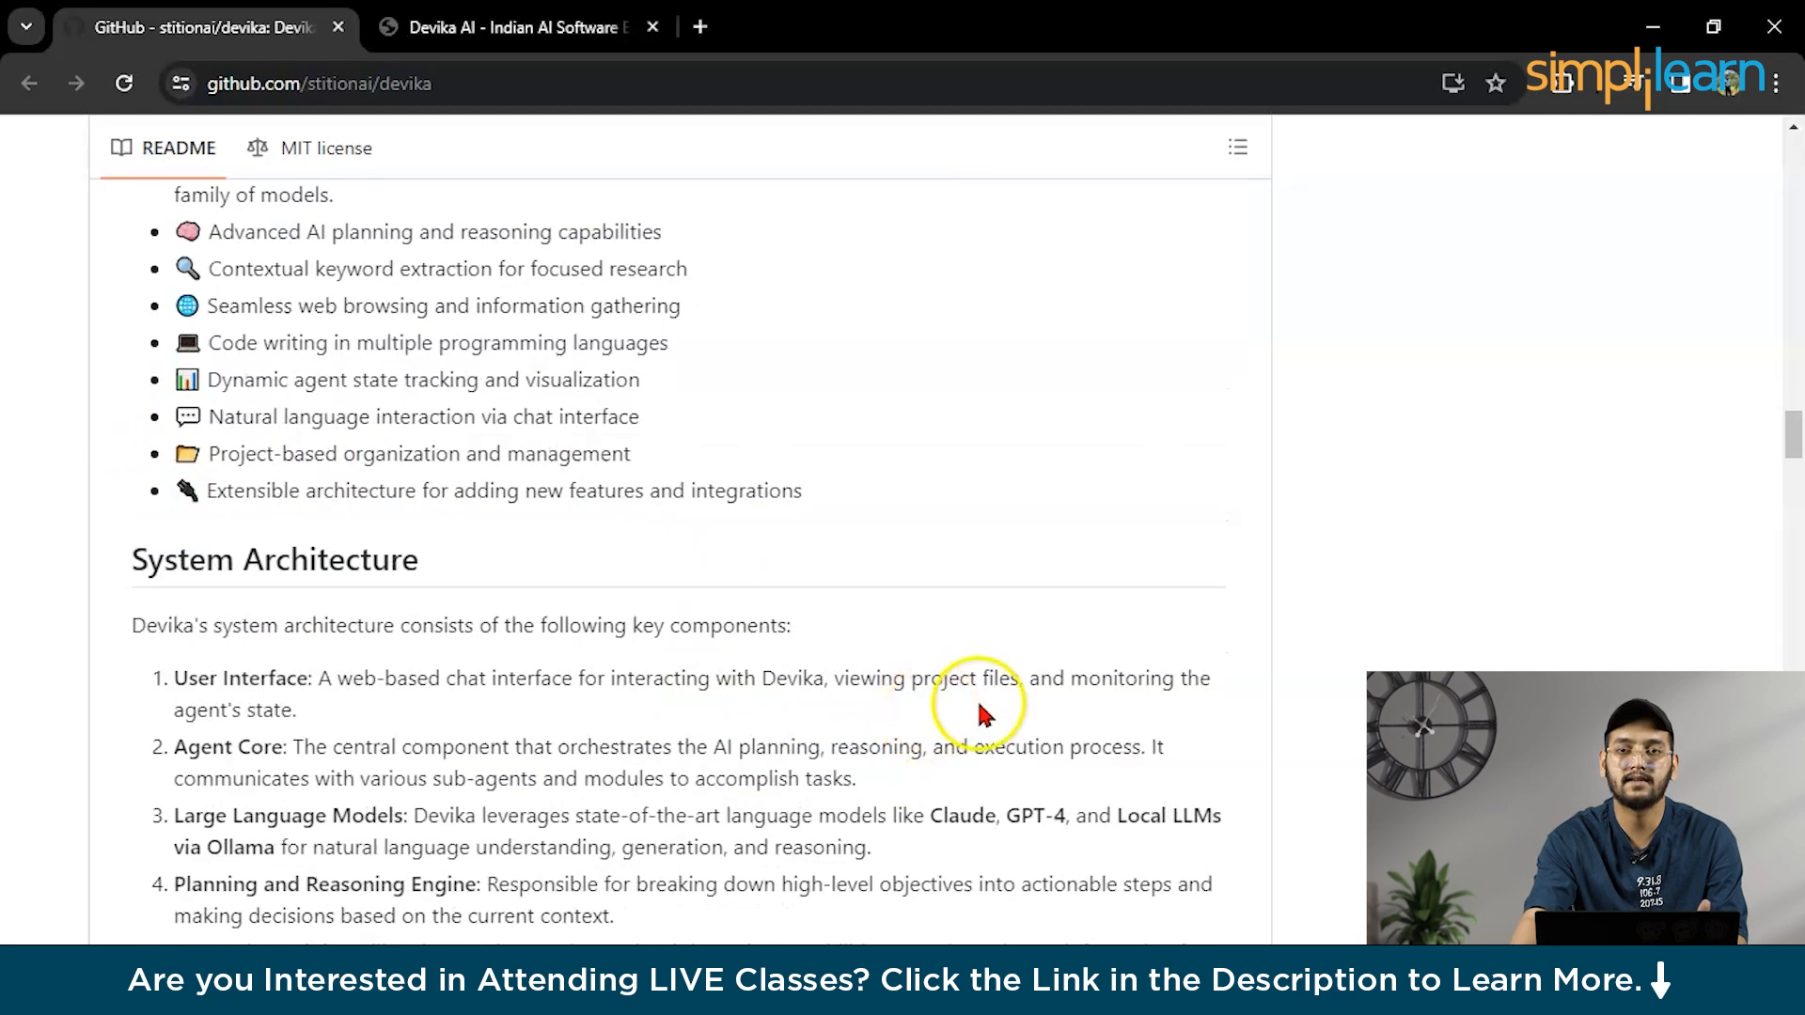
scroll(1087, 677, down, 2)
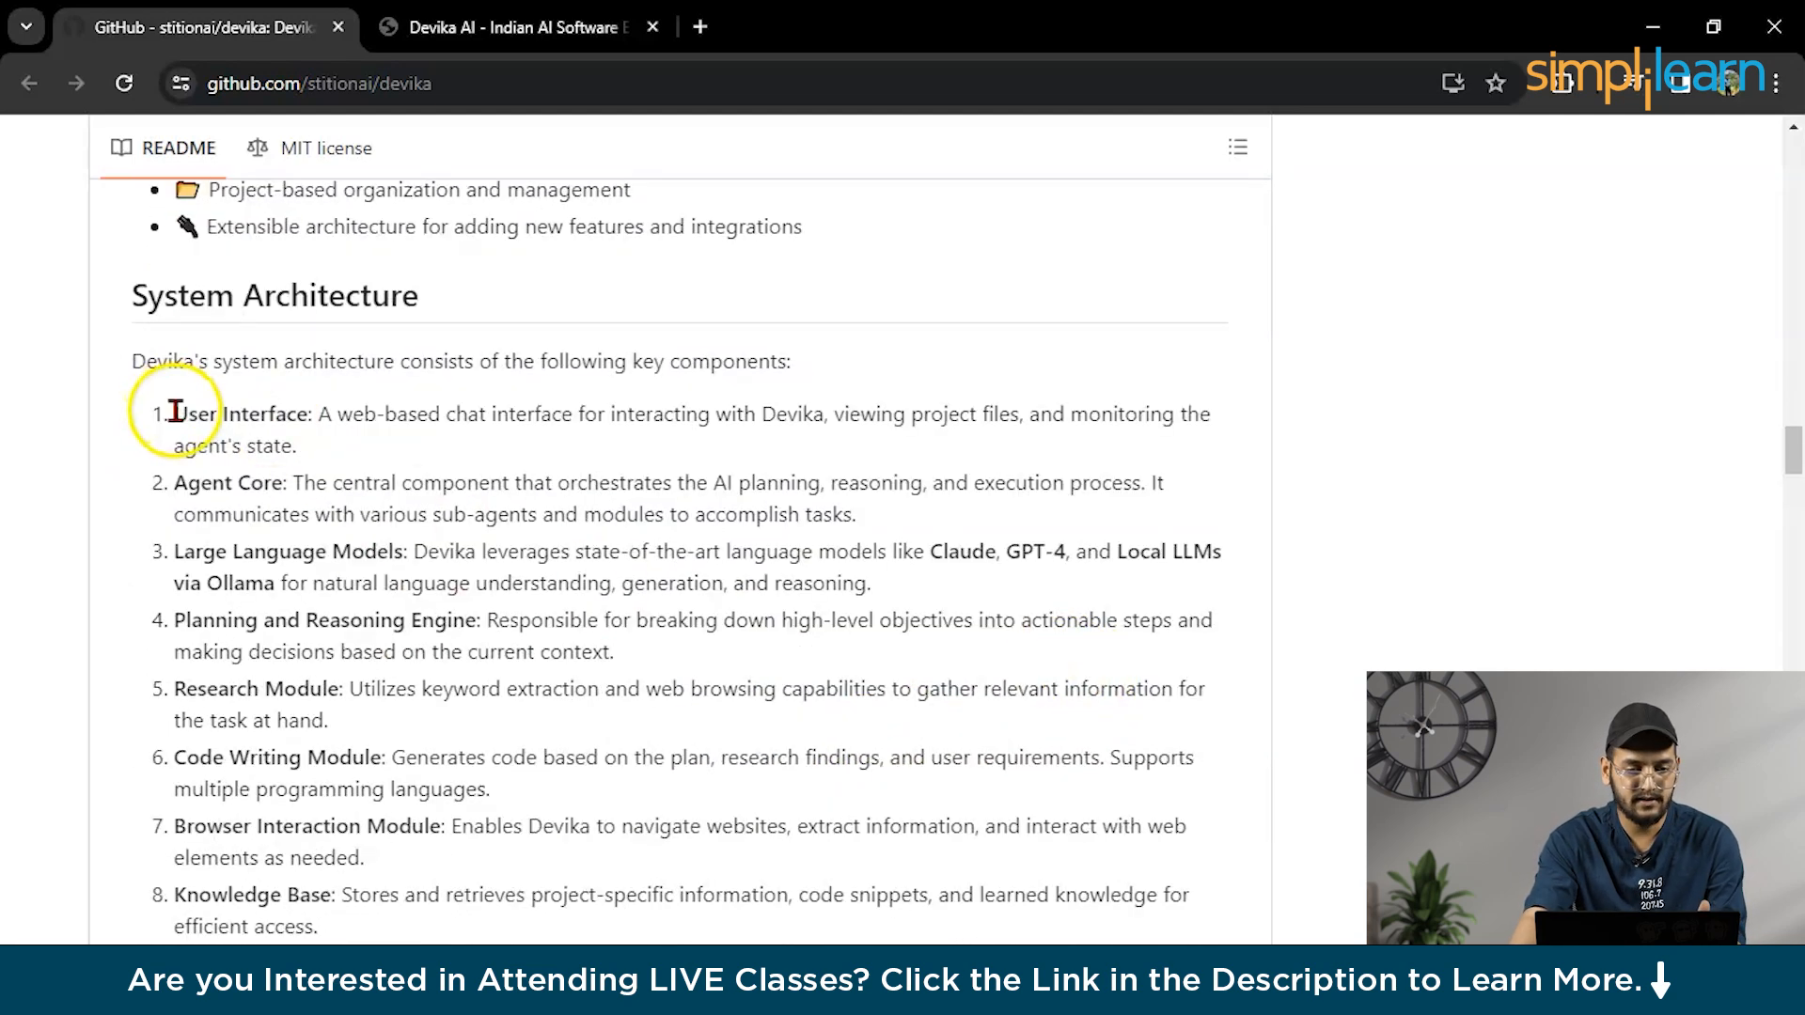
- Read through the system architecture components and the User Interface description
drag(198, 423, 673, 699)
click(696, 680)
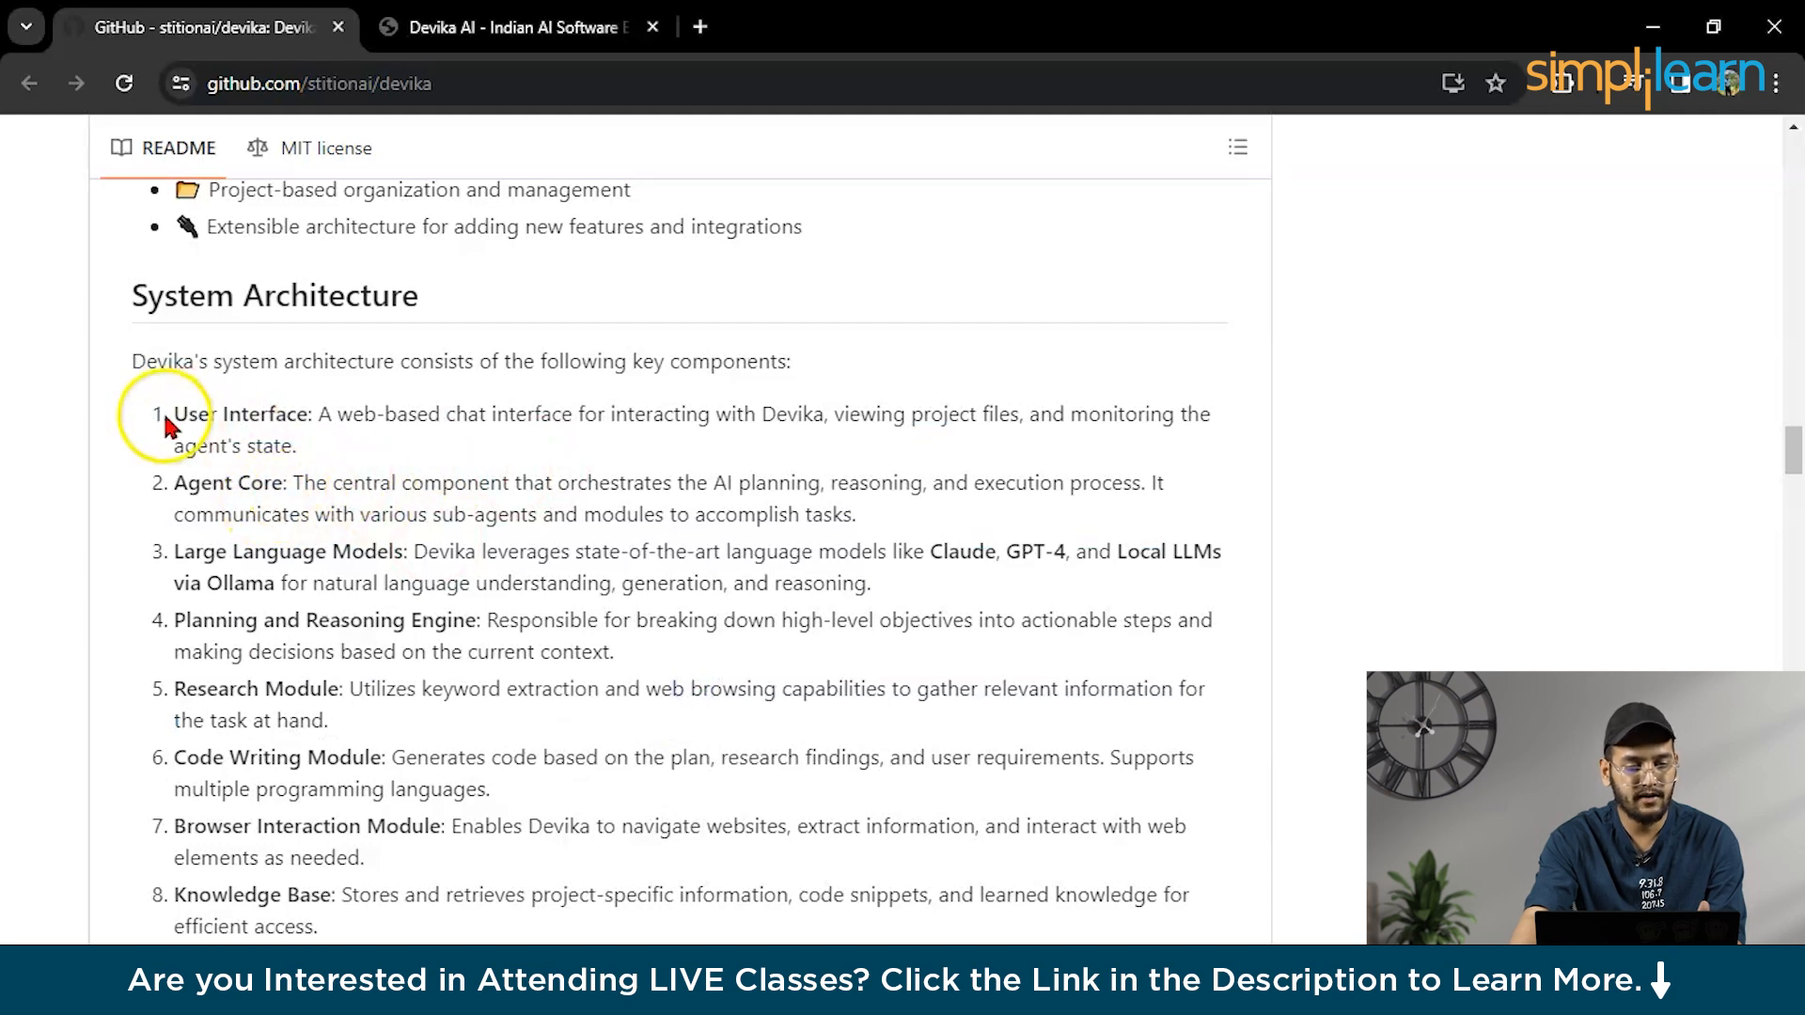
drag(319, 417, 920, 424)
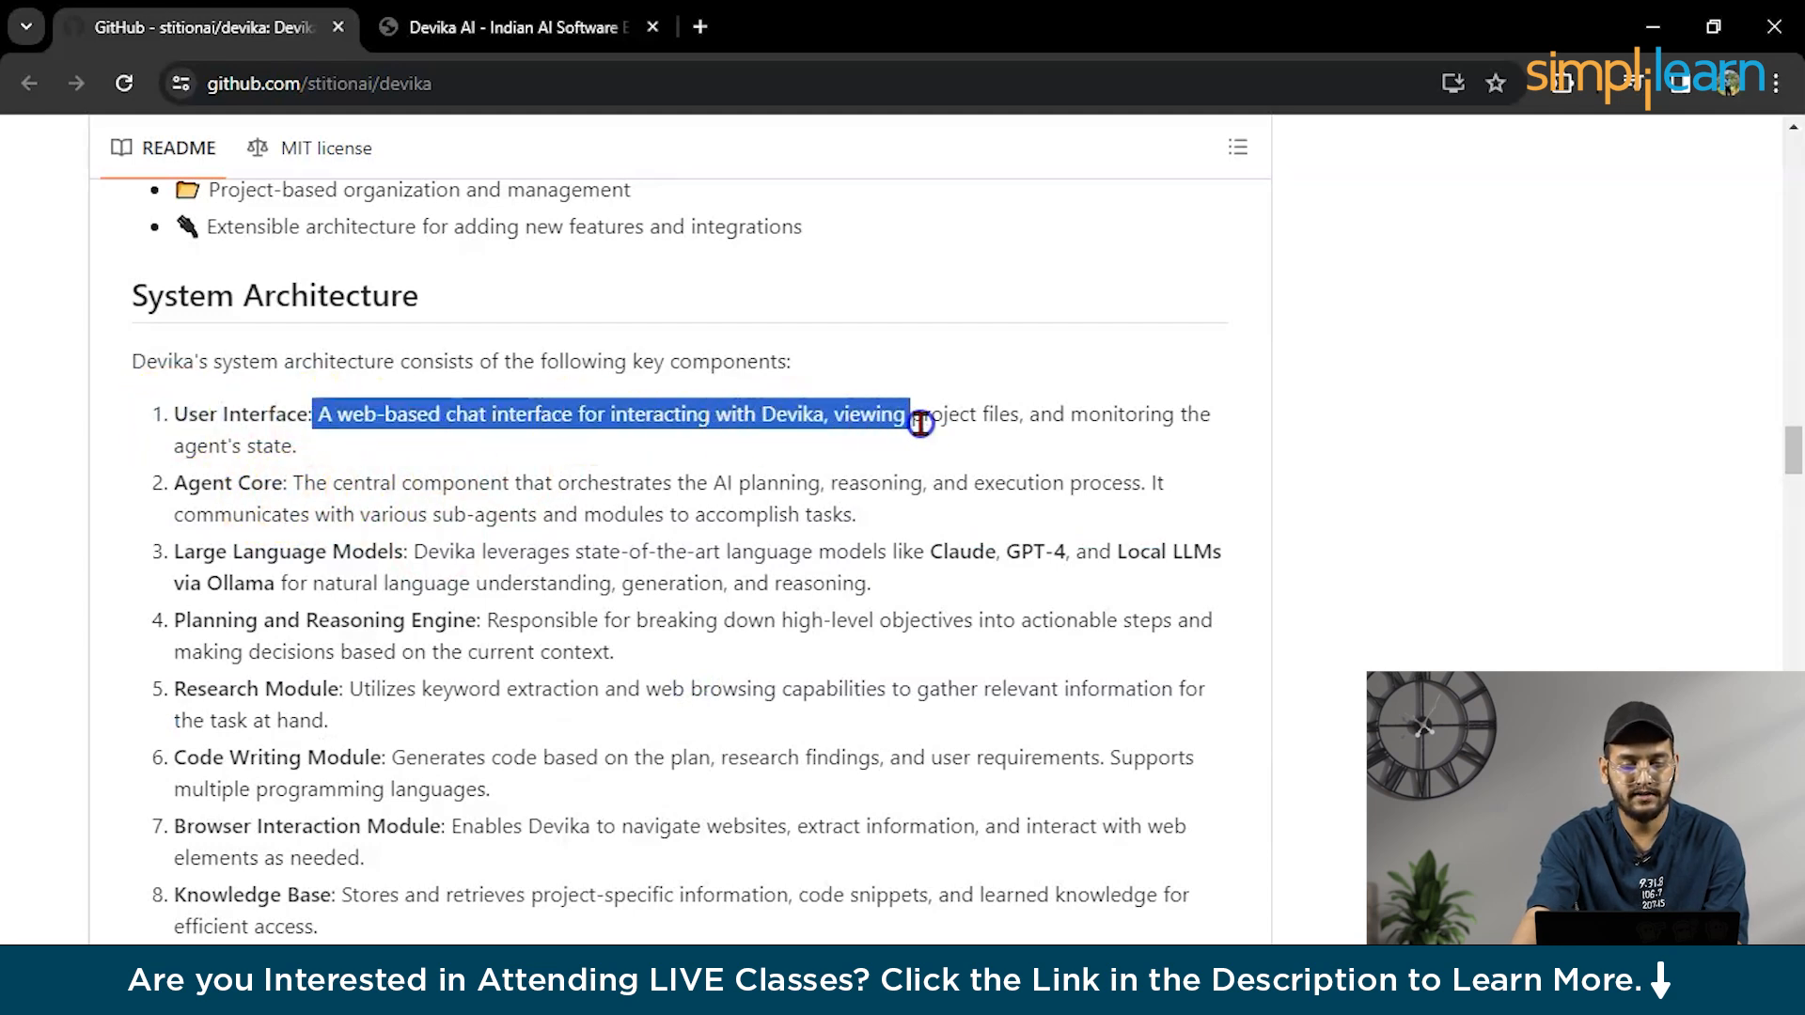
drag(1104, 430, 1179, 440)
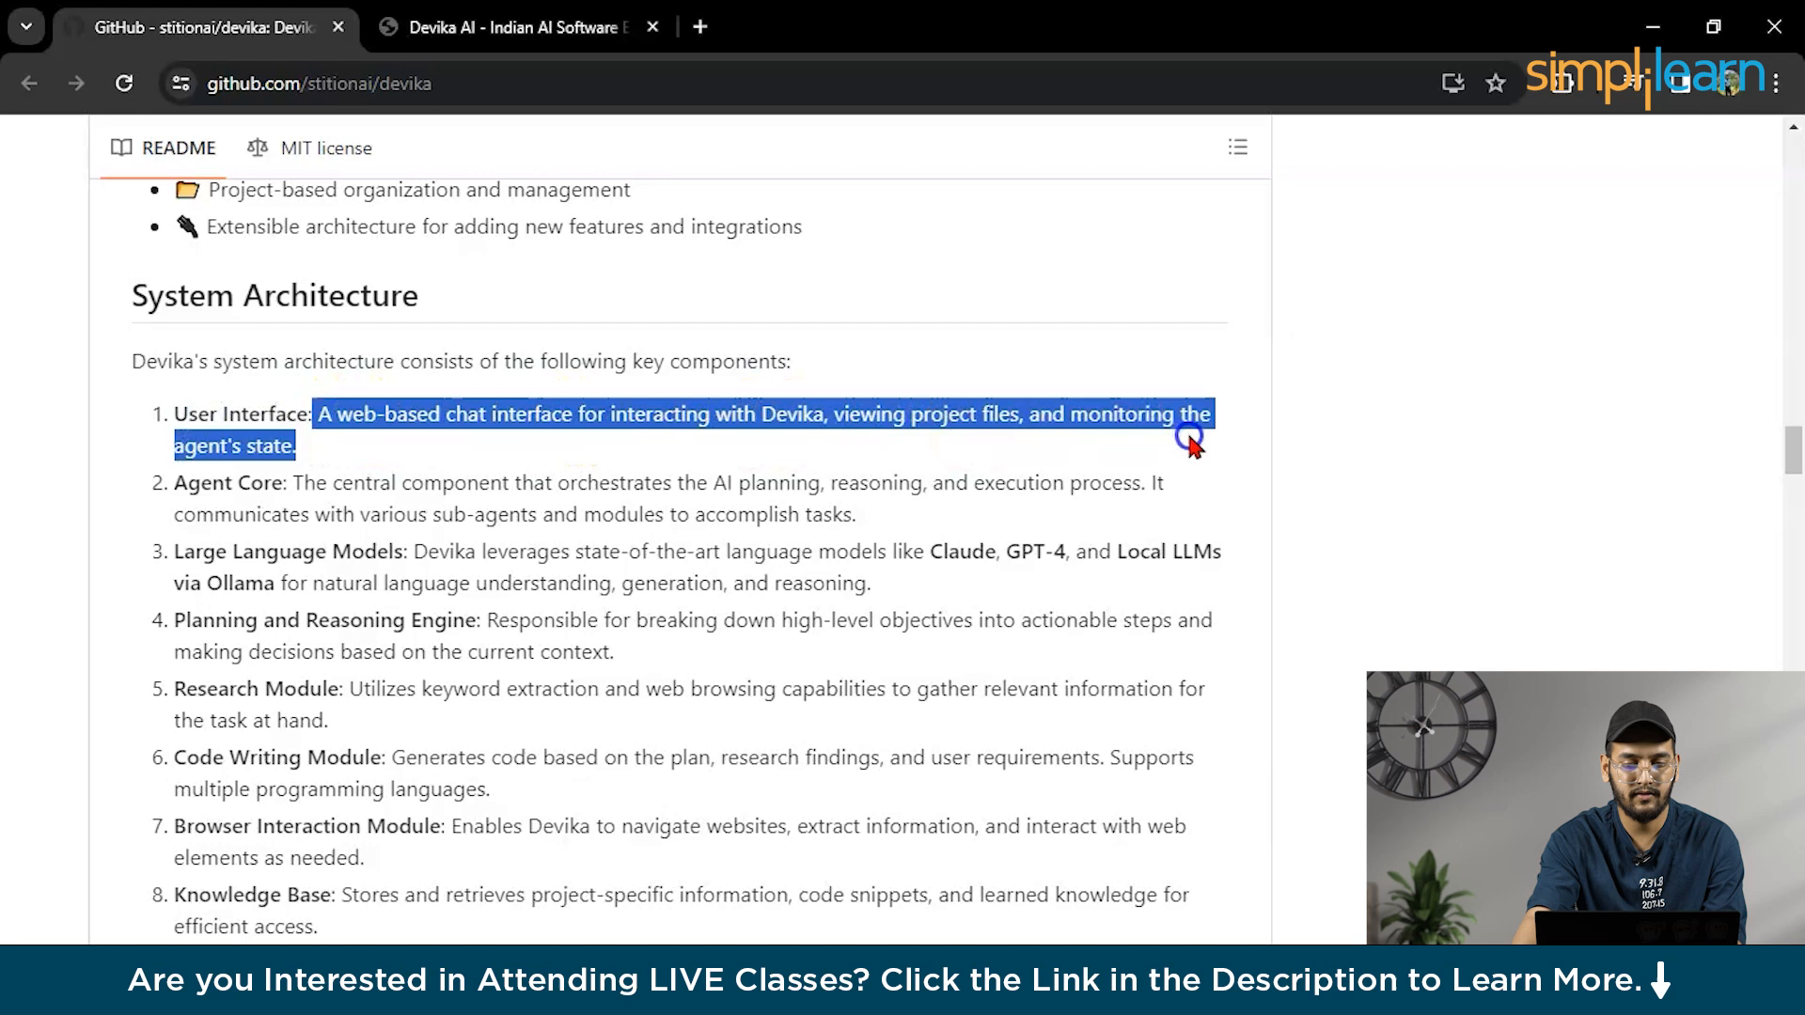
click(781, 453)
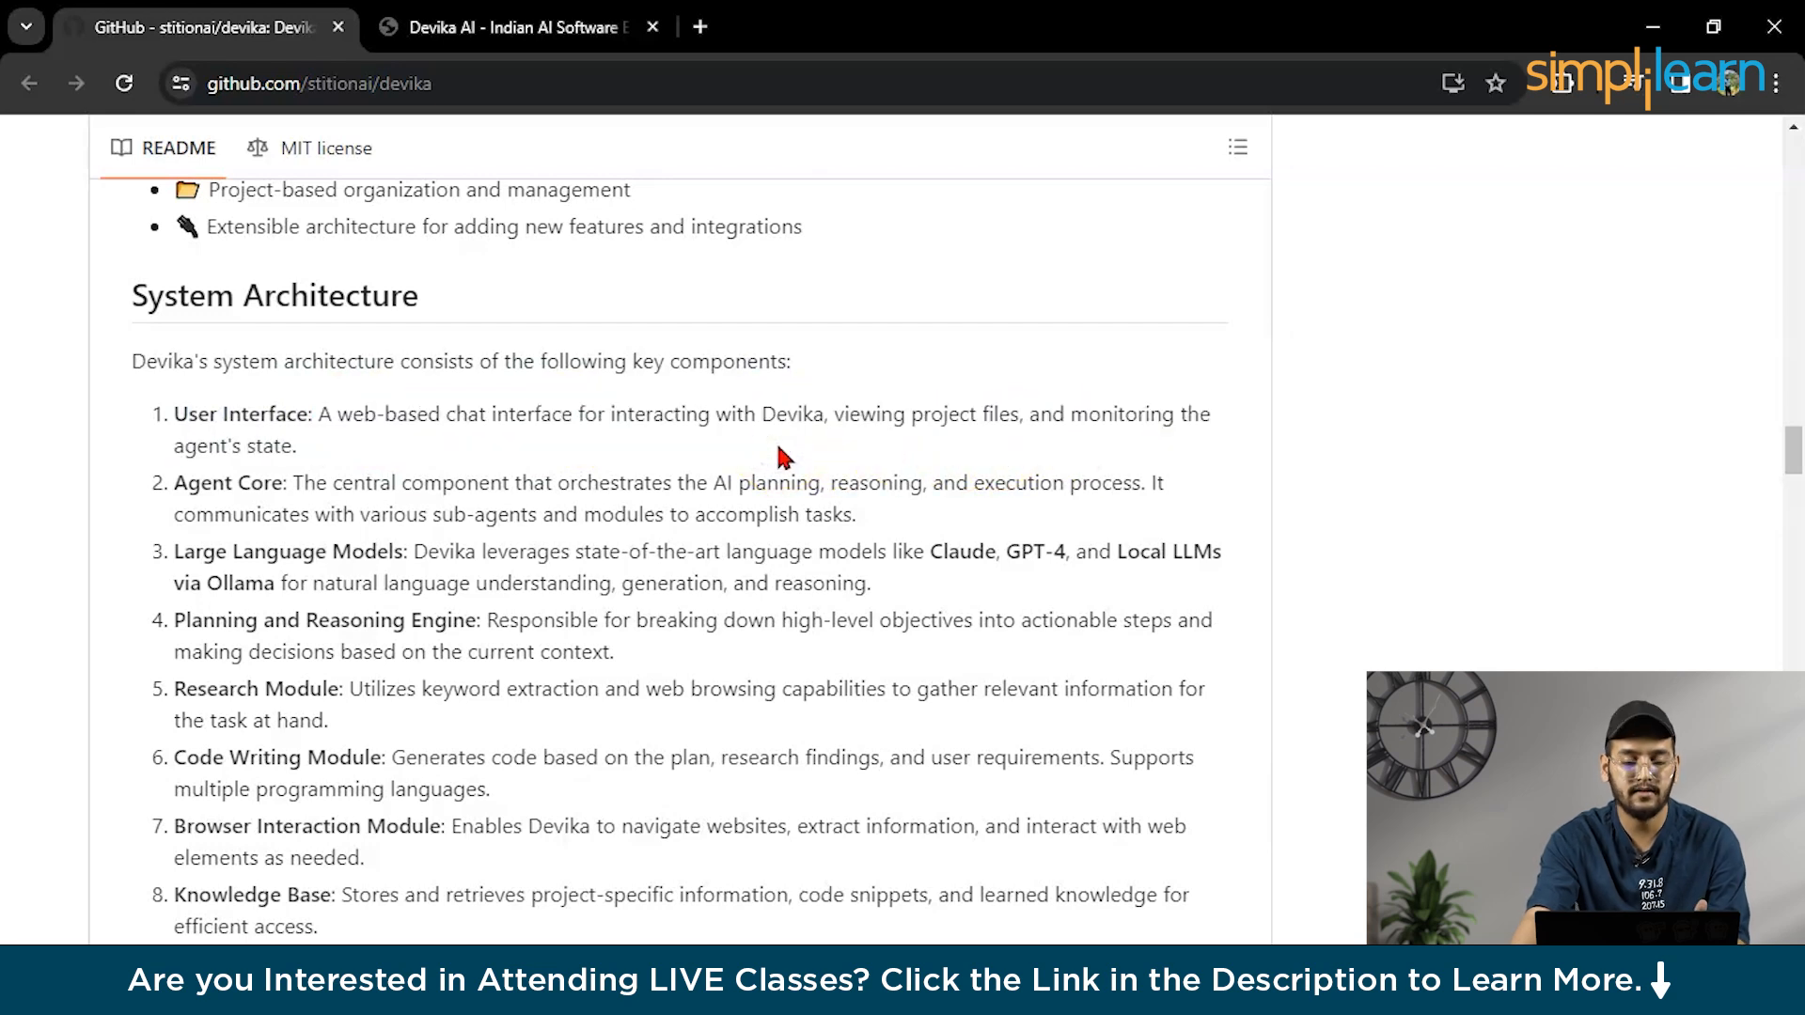
scroll(780, 453, down, 3)
scroll(781, 452, down, 3)
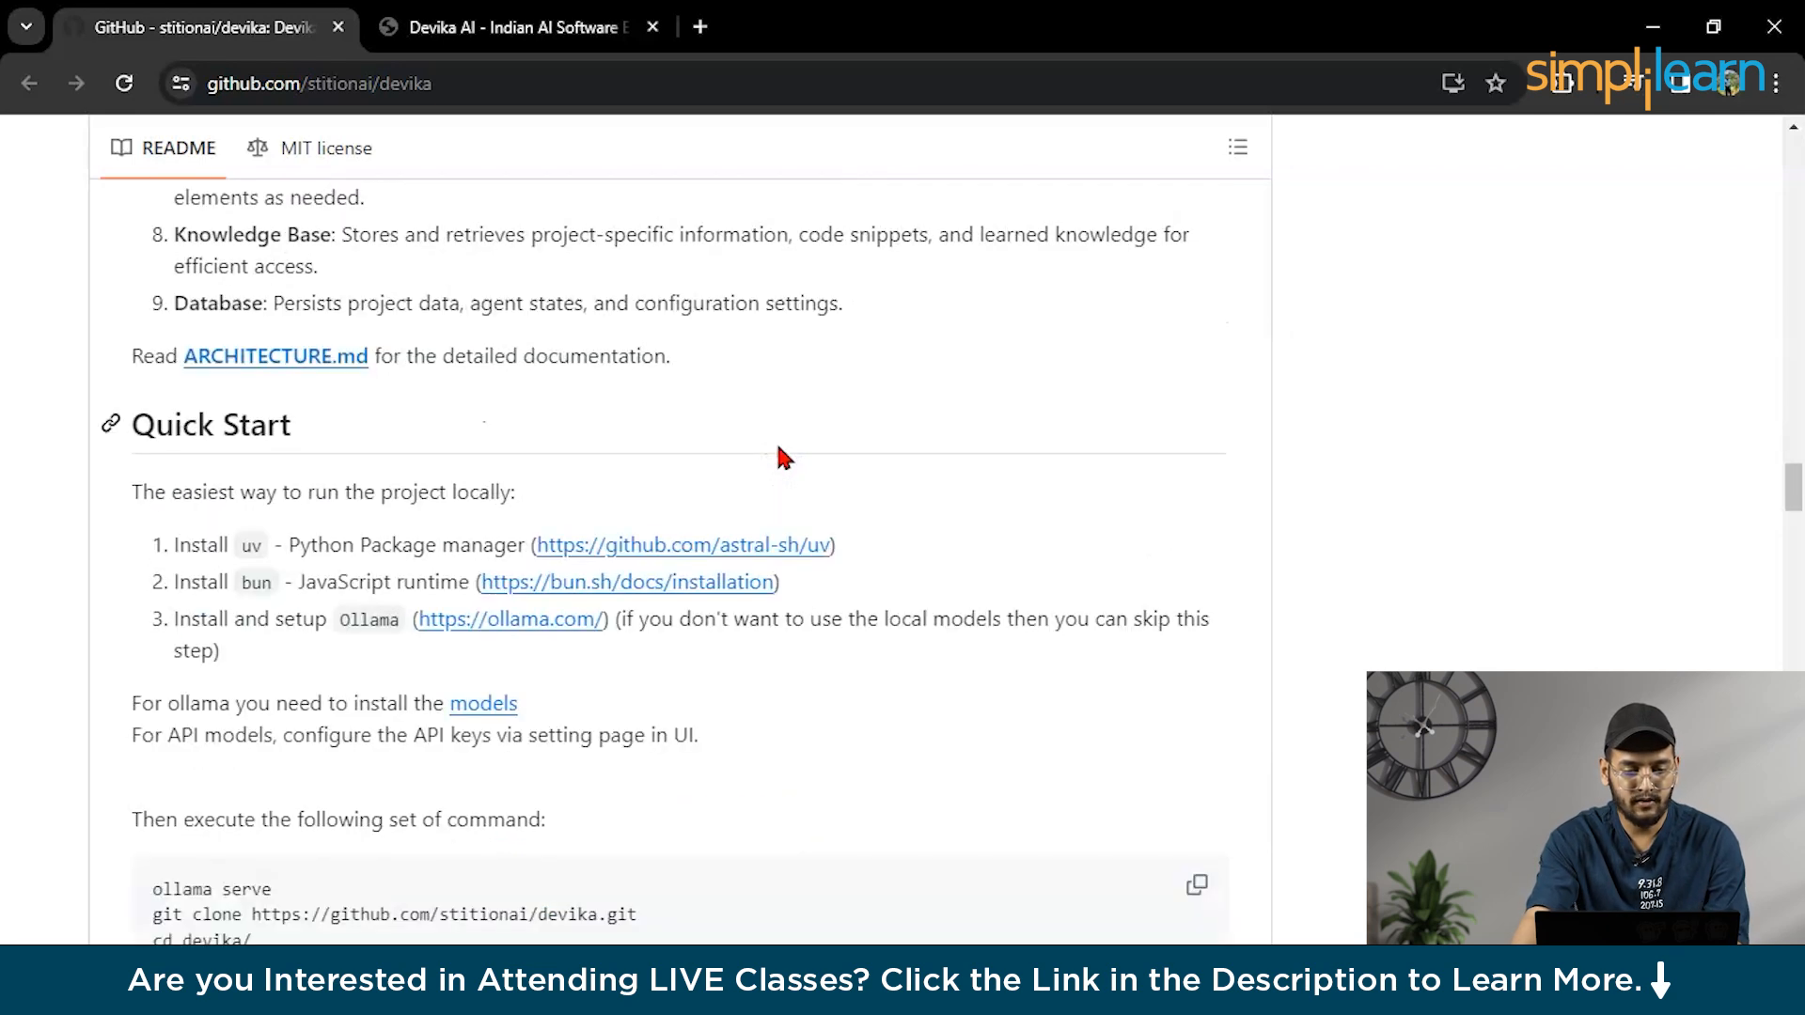
scroll(780, 453, down, 2)
scroll(593, 466, up, 1)
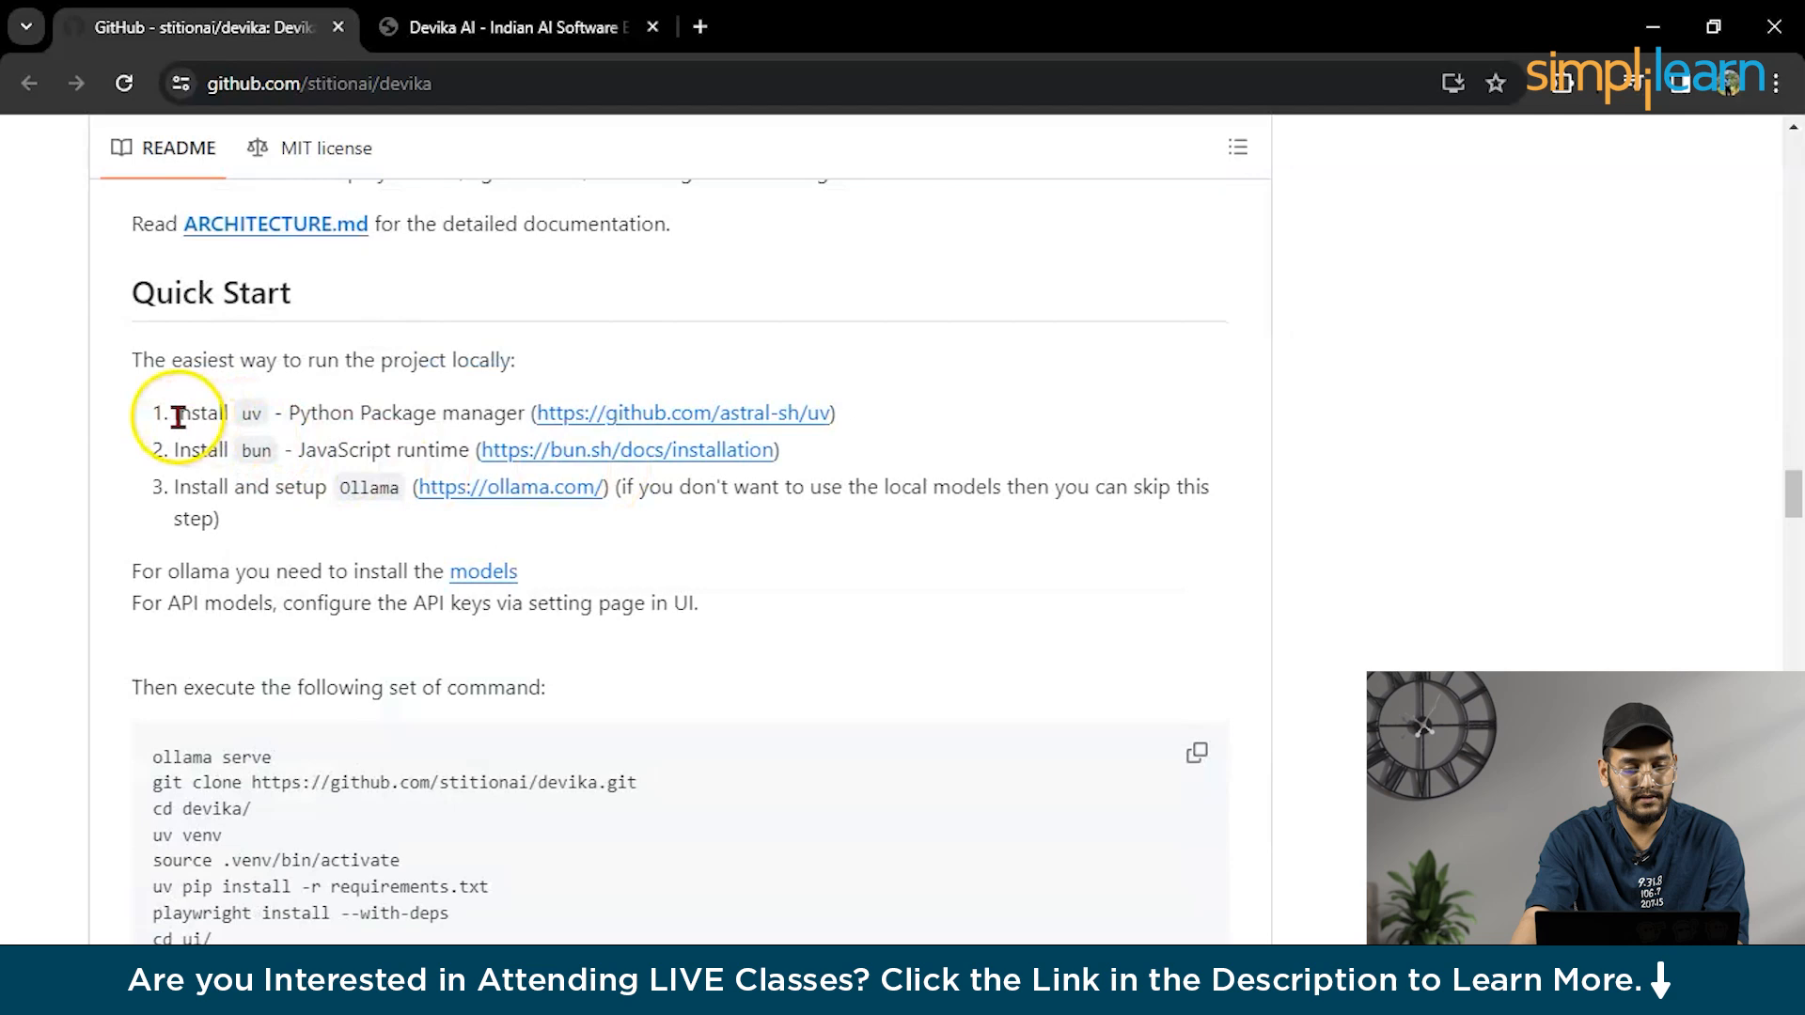
- Review the Quick Start intro, the Python package step and the bun JavaScript runtime step
drag(135, 360, 769, 388)
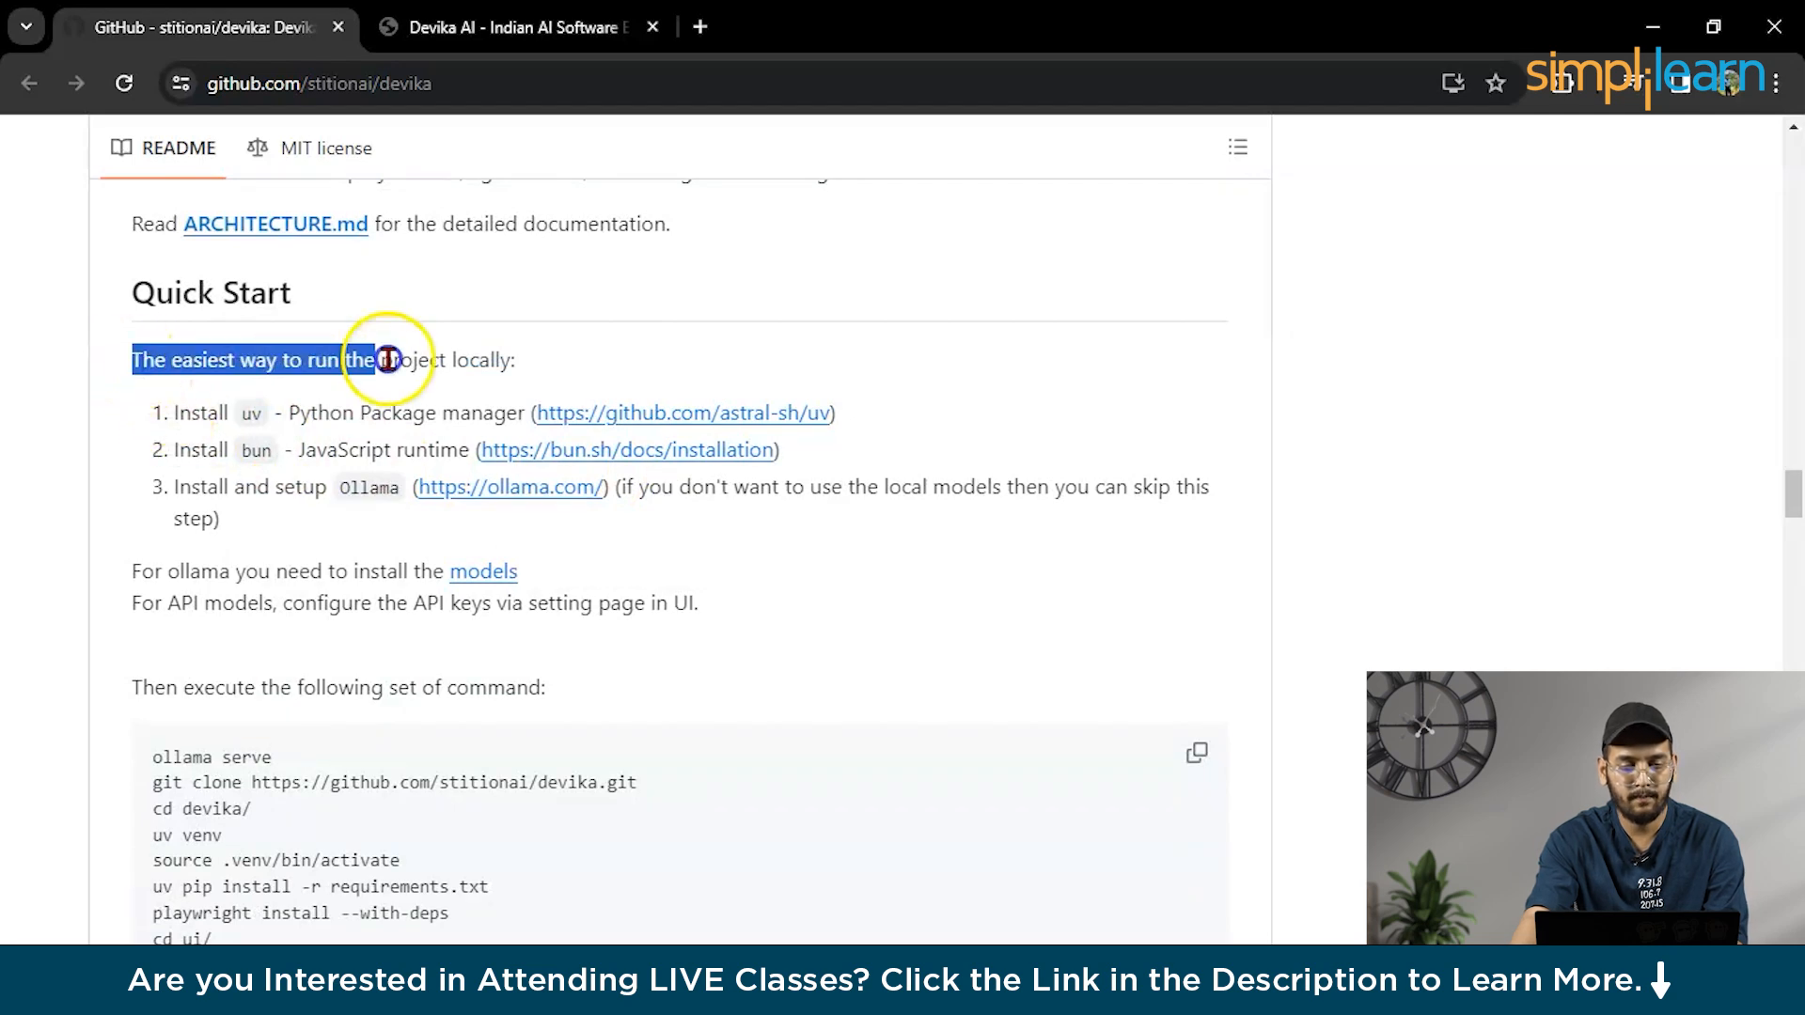
click(902, 359)
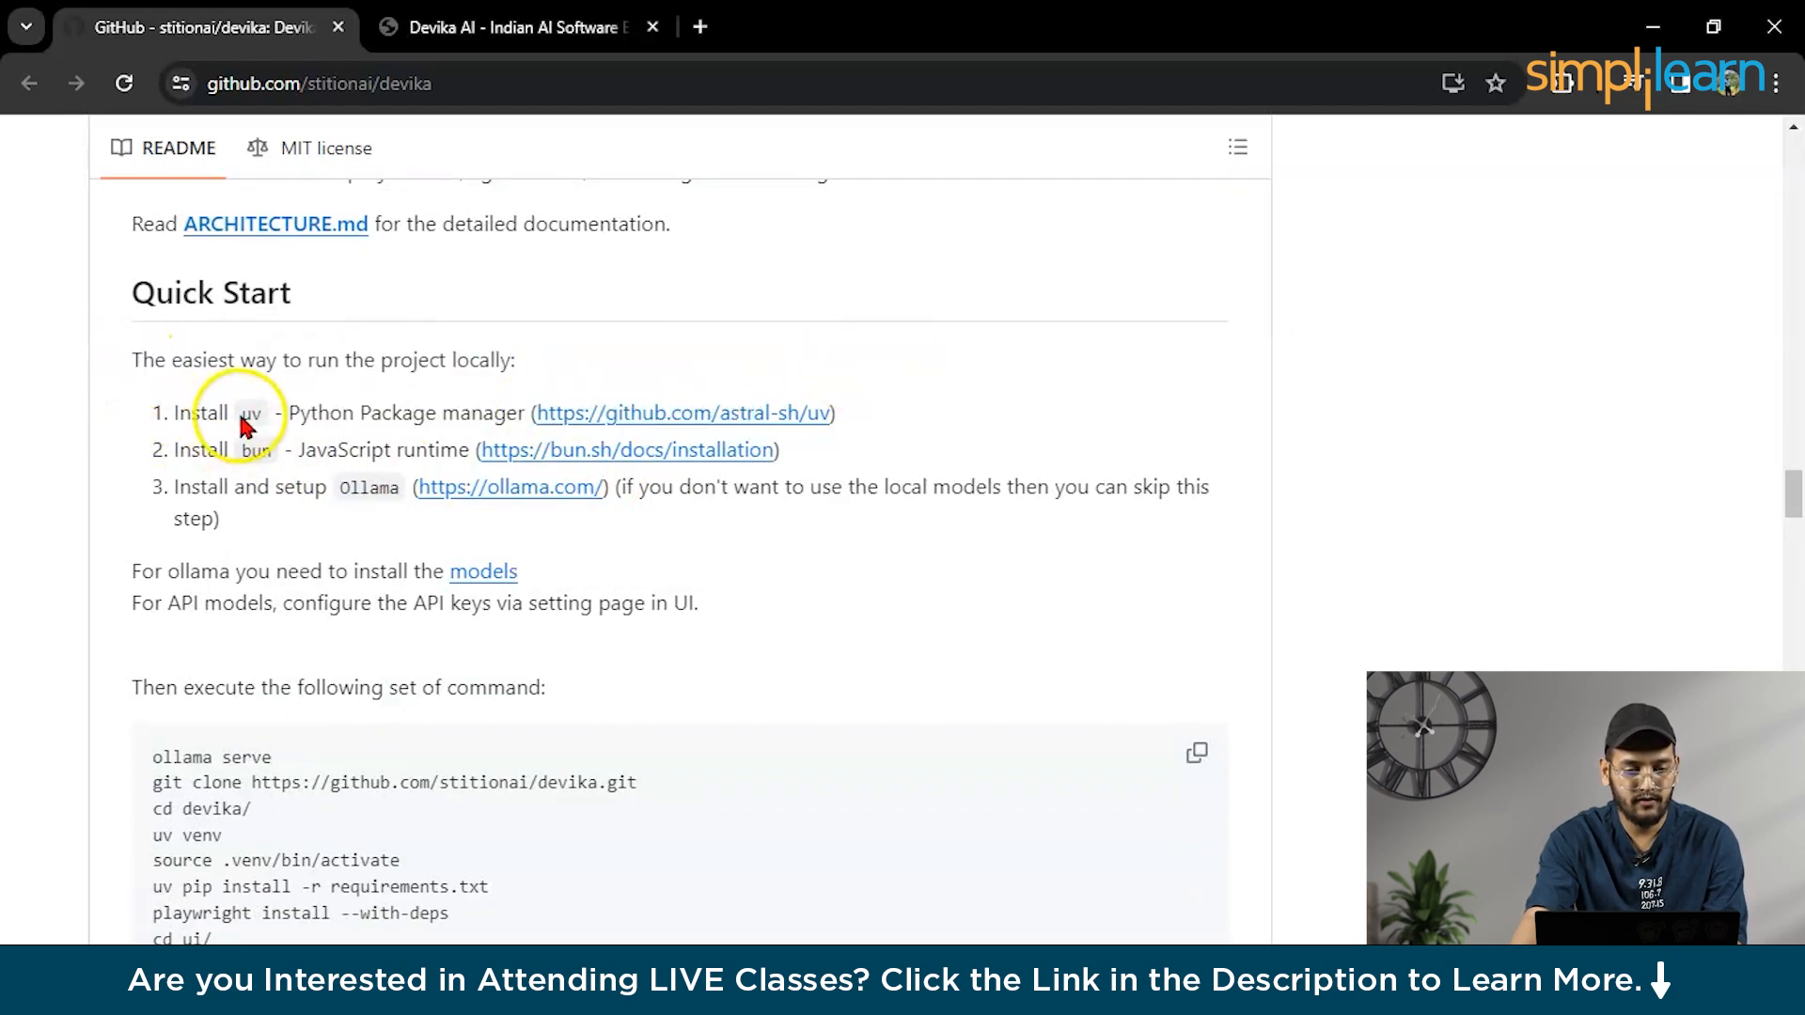
drag(312, 413, 388, 412)
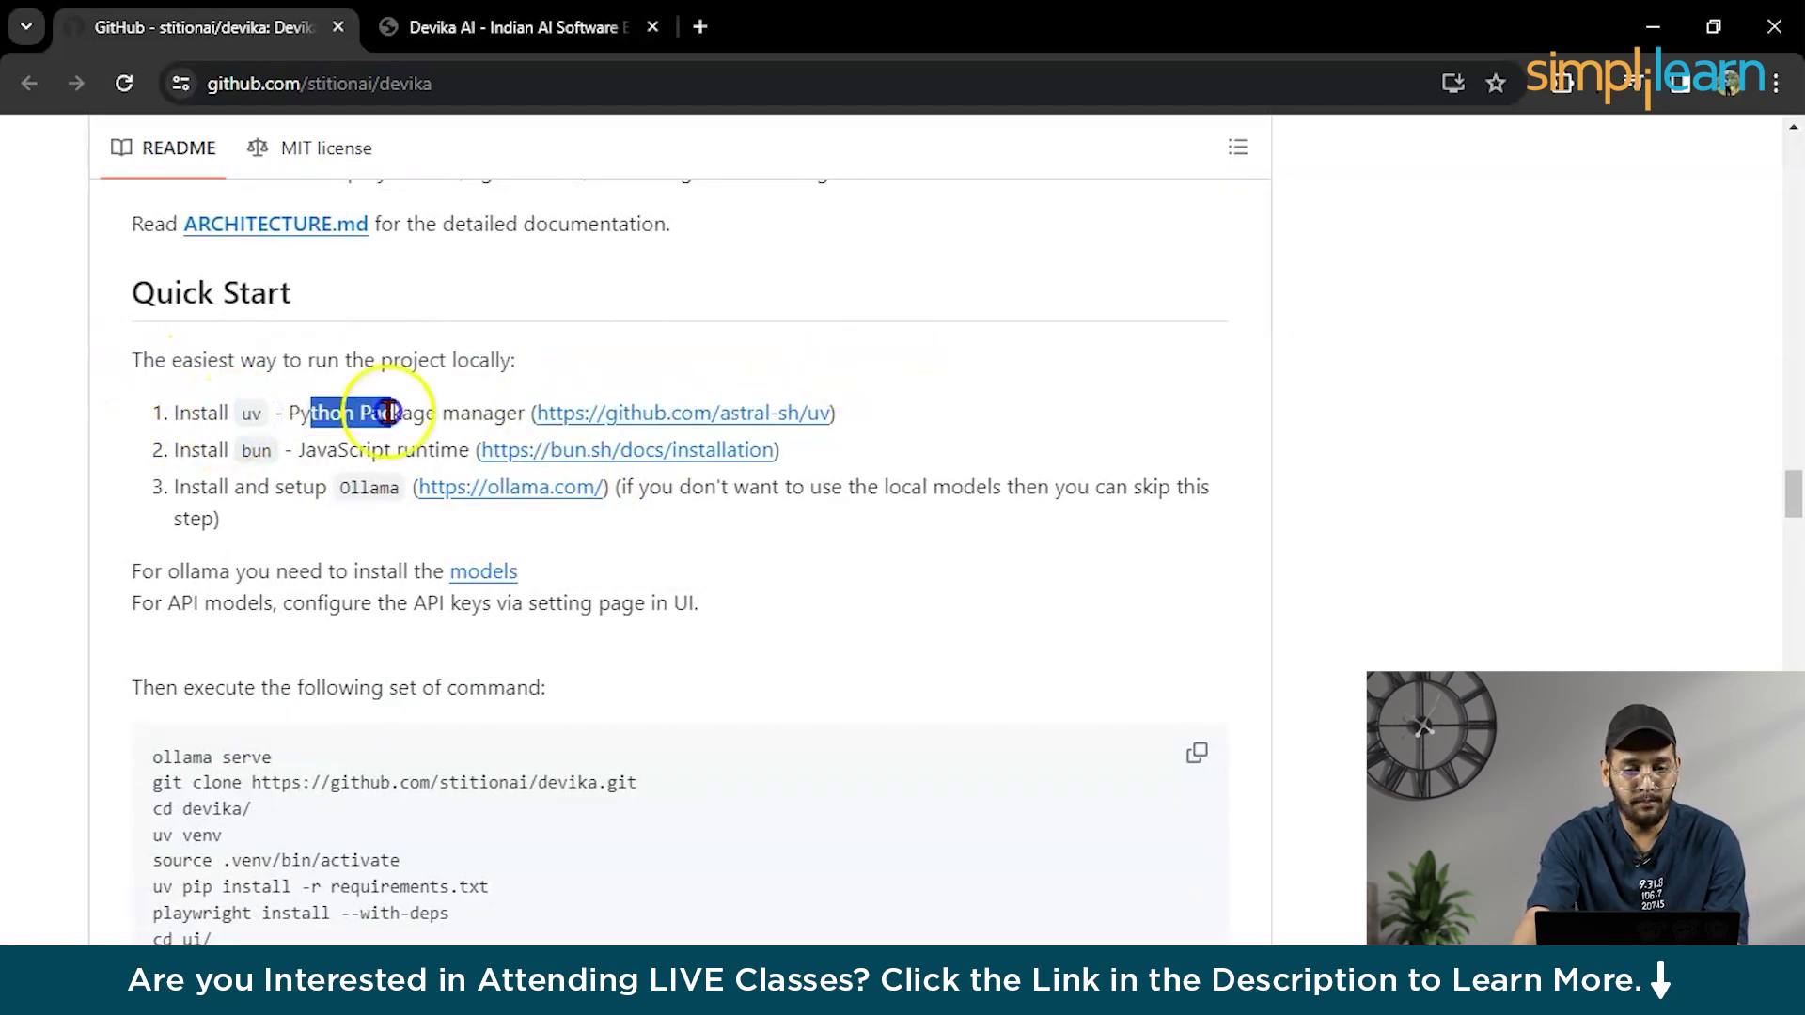
double_click(258, 449)
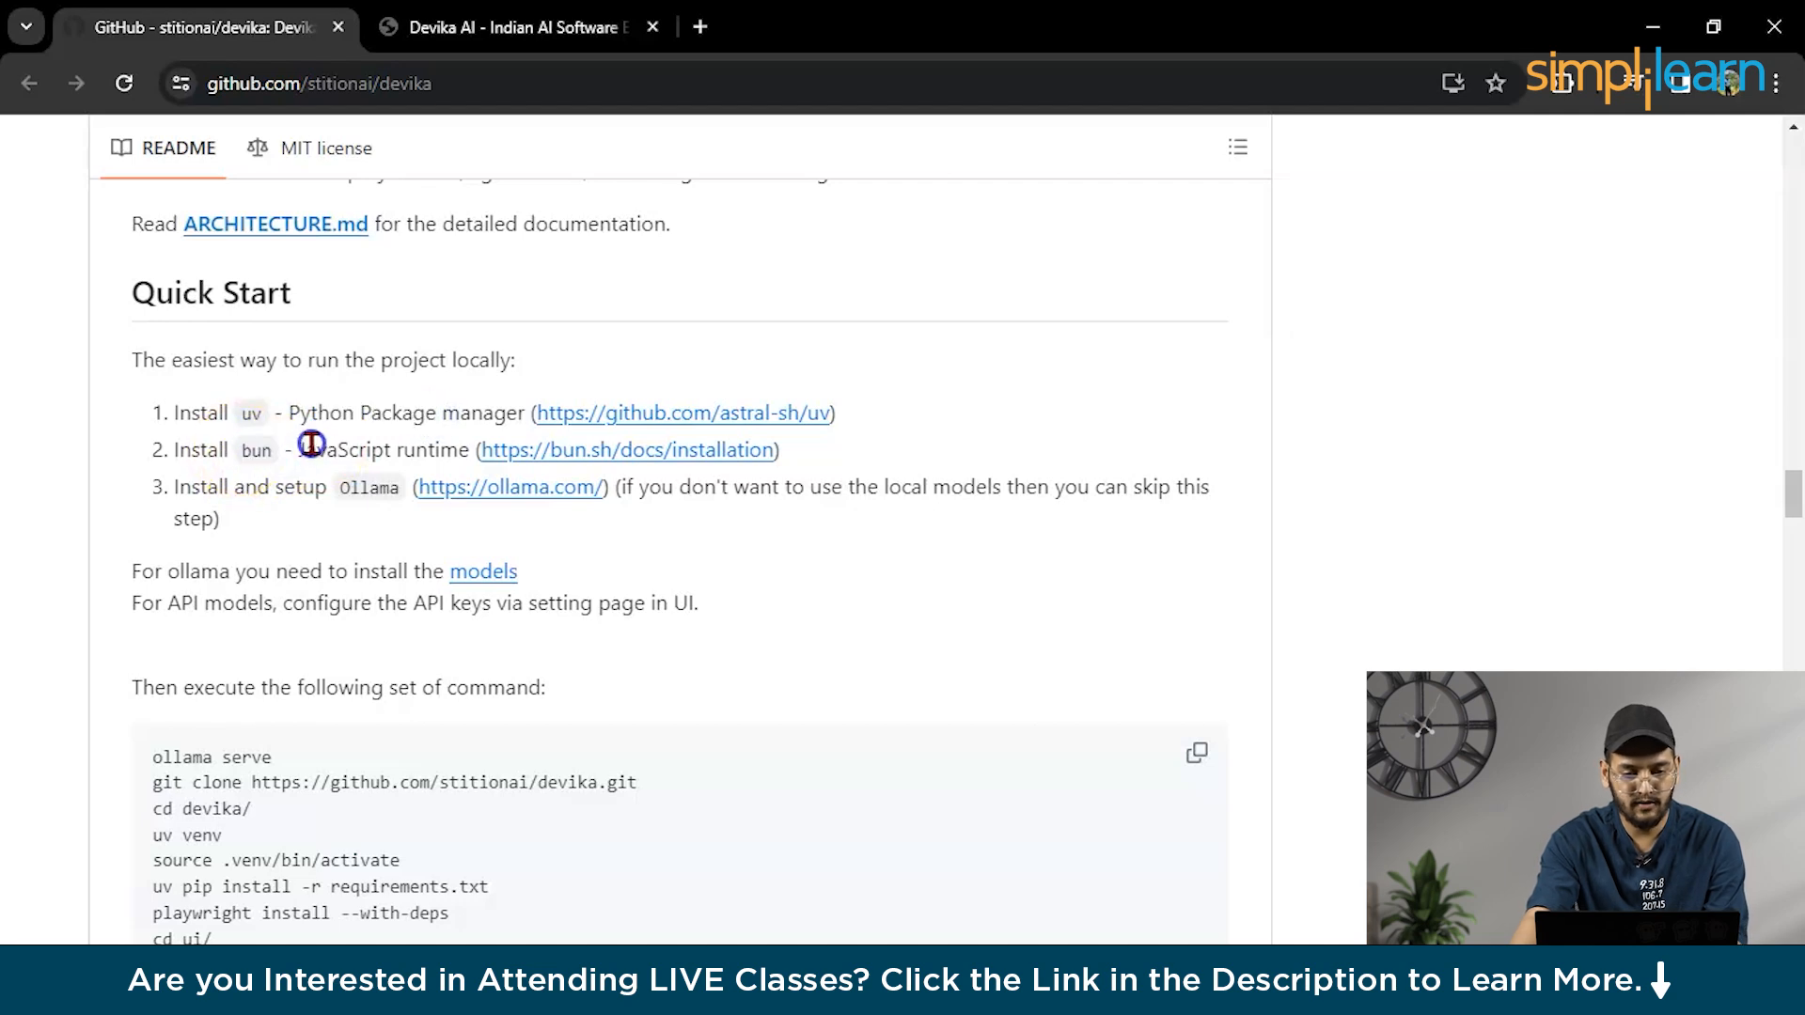
drag(303, 449, 465, 450)
click(246, 453)
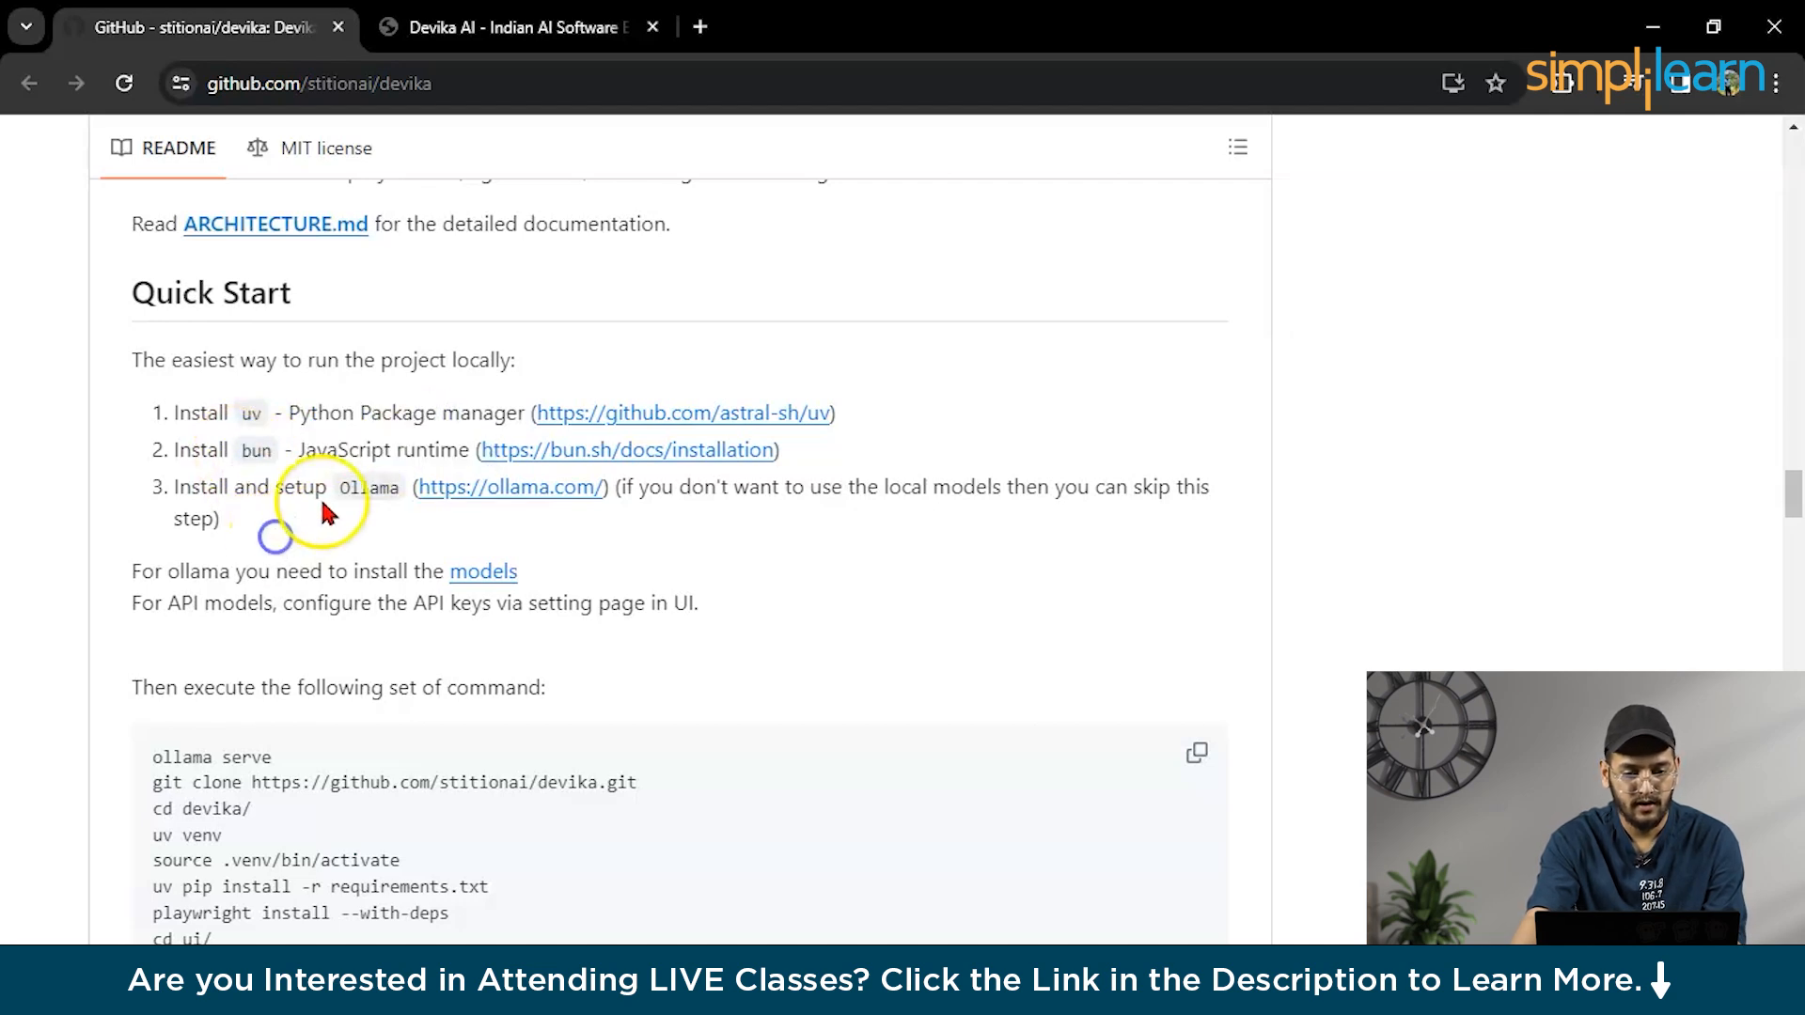
- Review the Ollama step and the note about skipping local models
drag(338, 486, 392, 490)
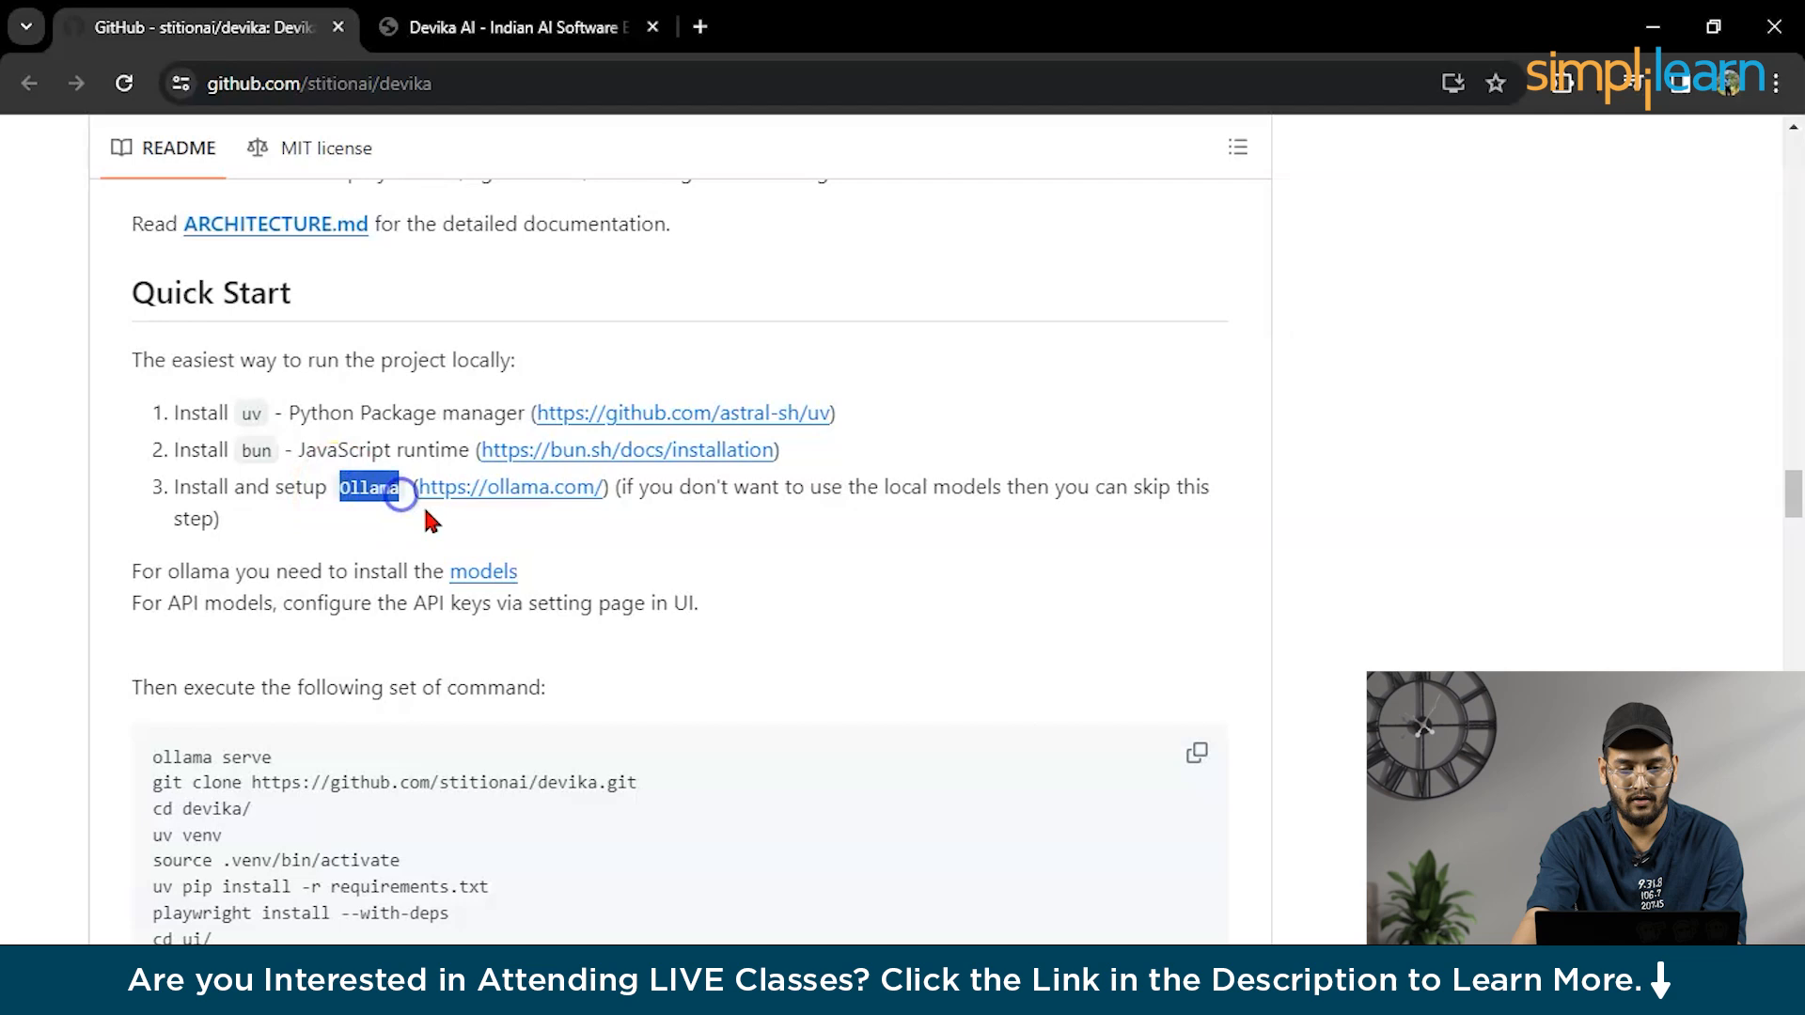
click(607, 543)
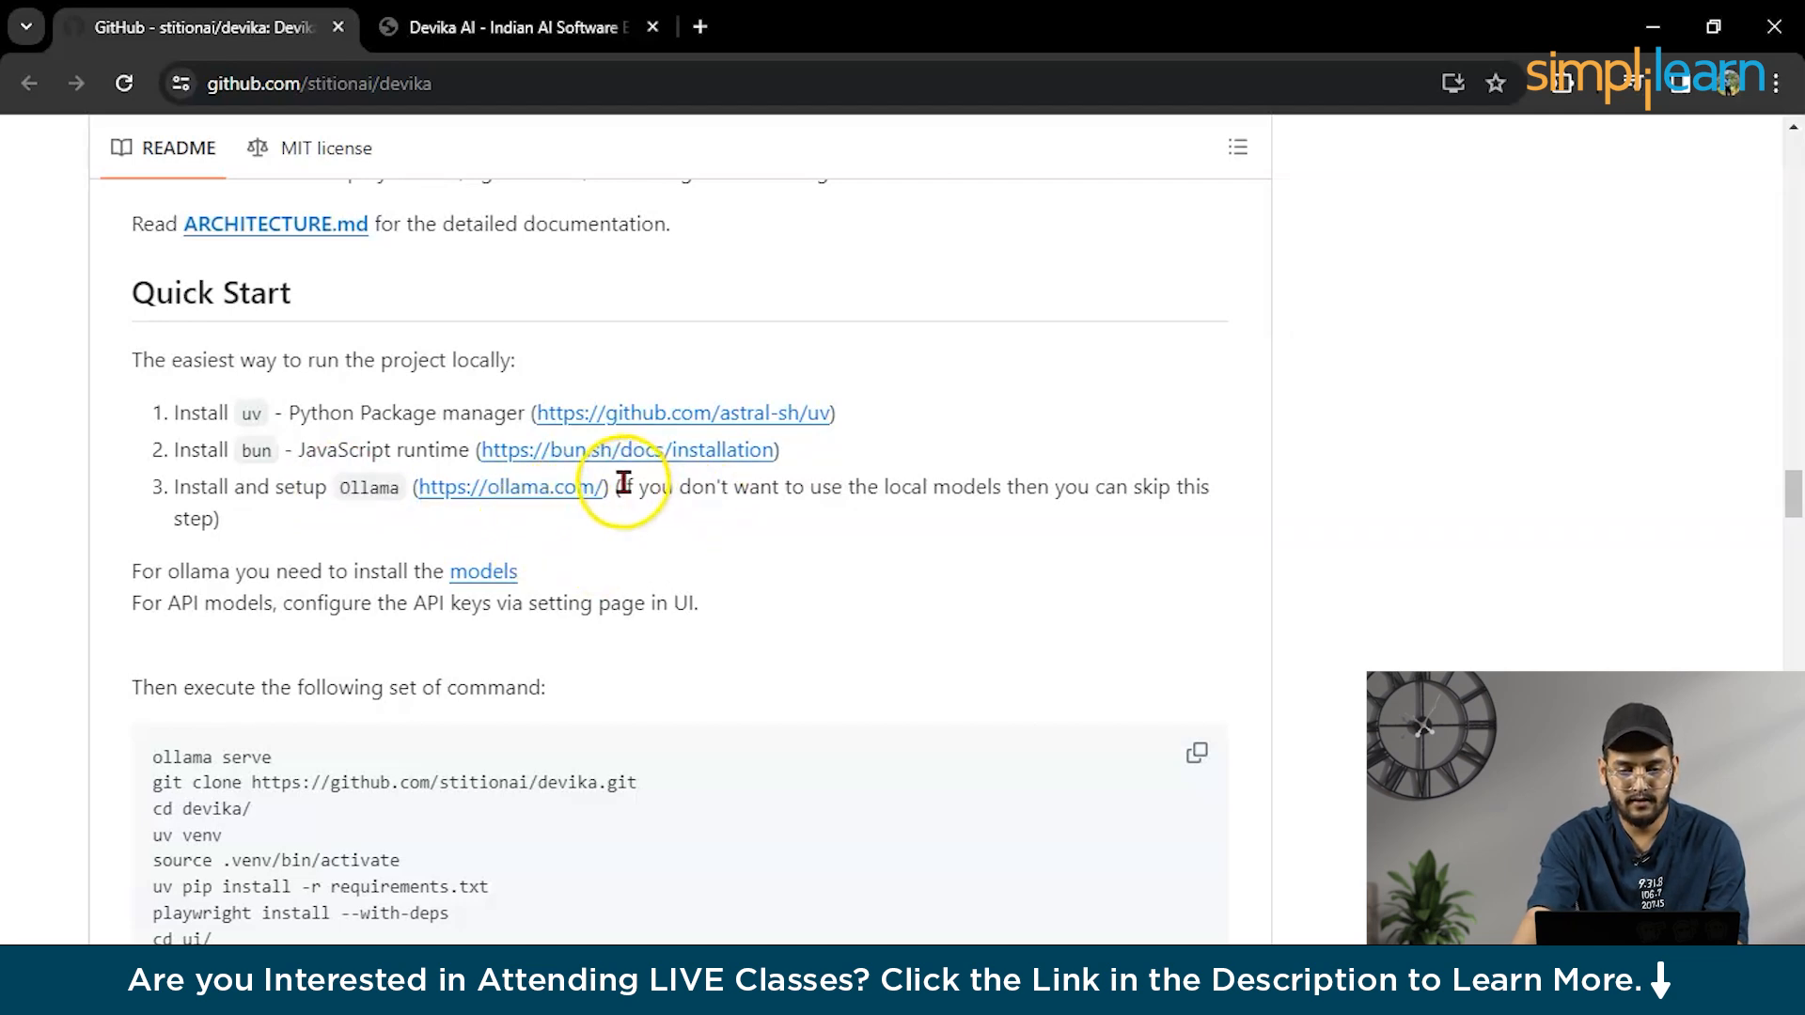
drag(681, 493, 1052, 489)
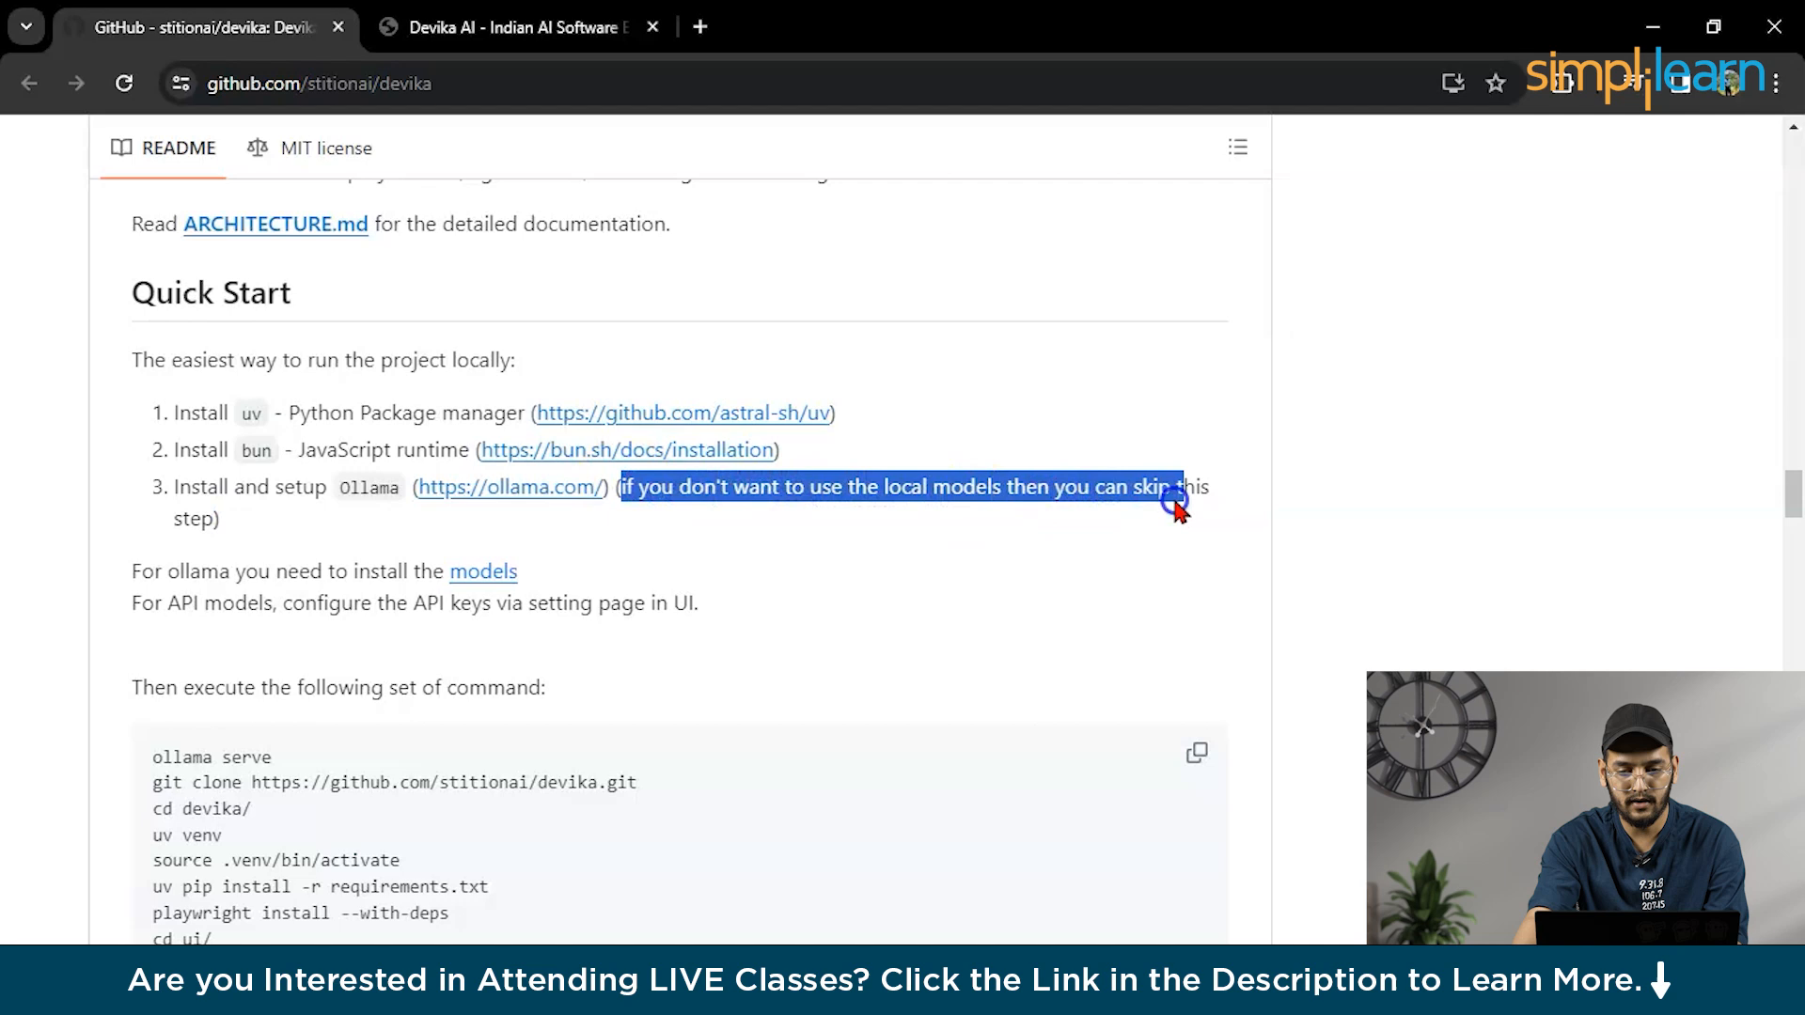
drag(1215, 505, 537, 527)
click(480, 529)
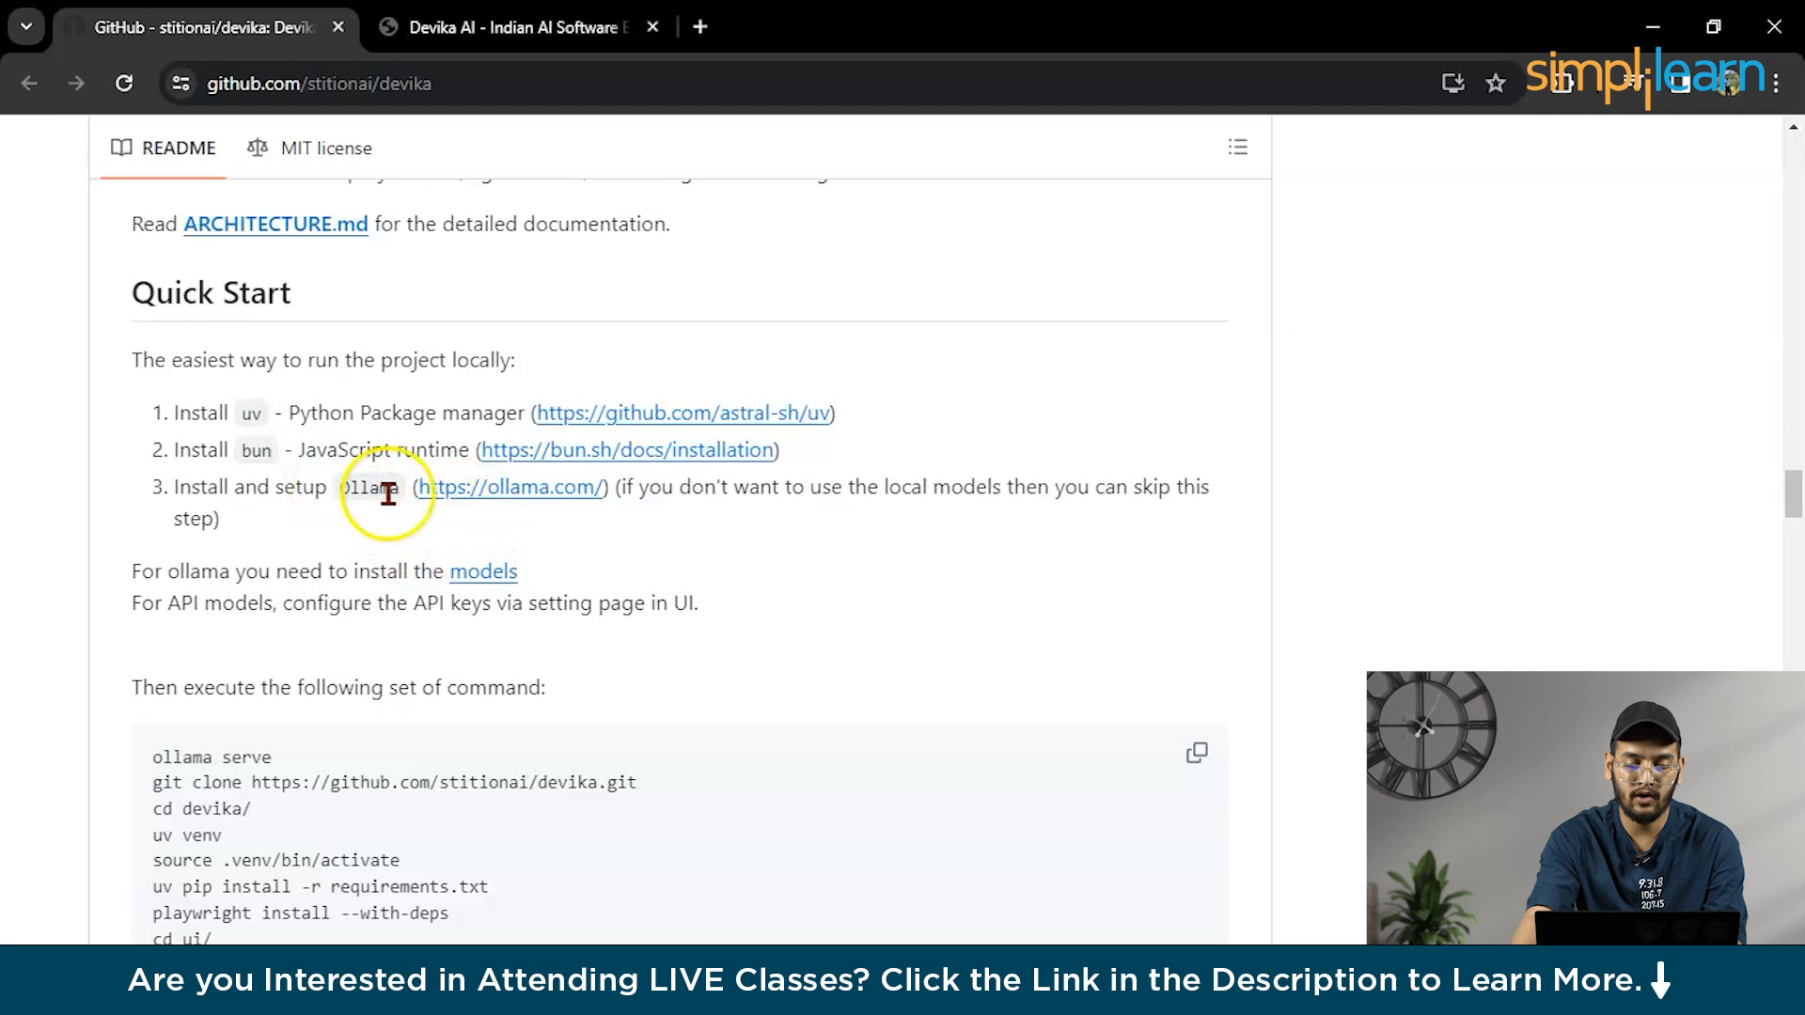
click(514, 493)
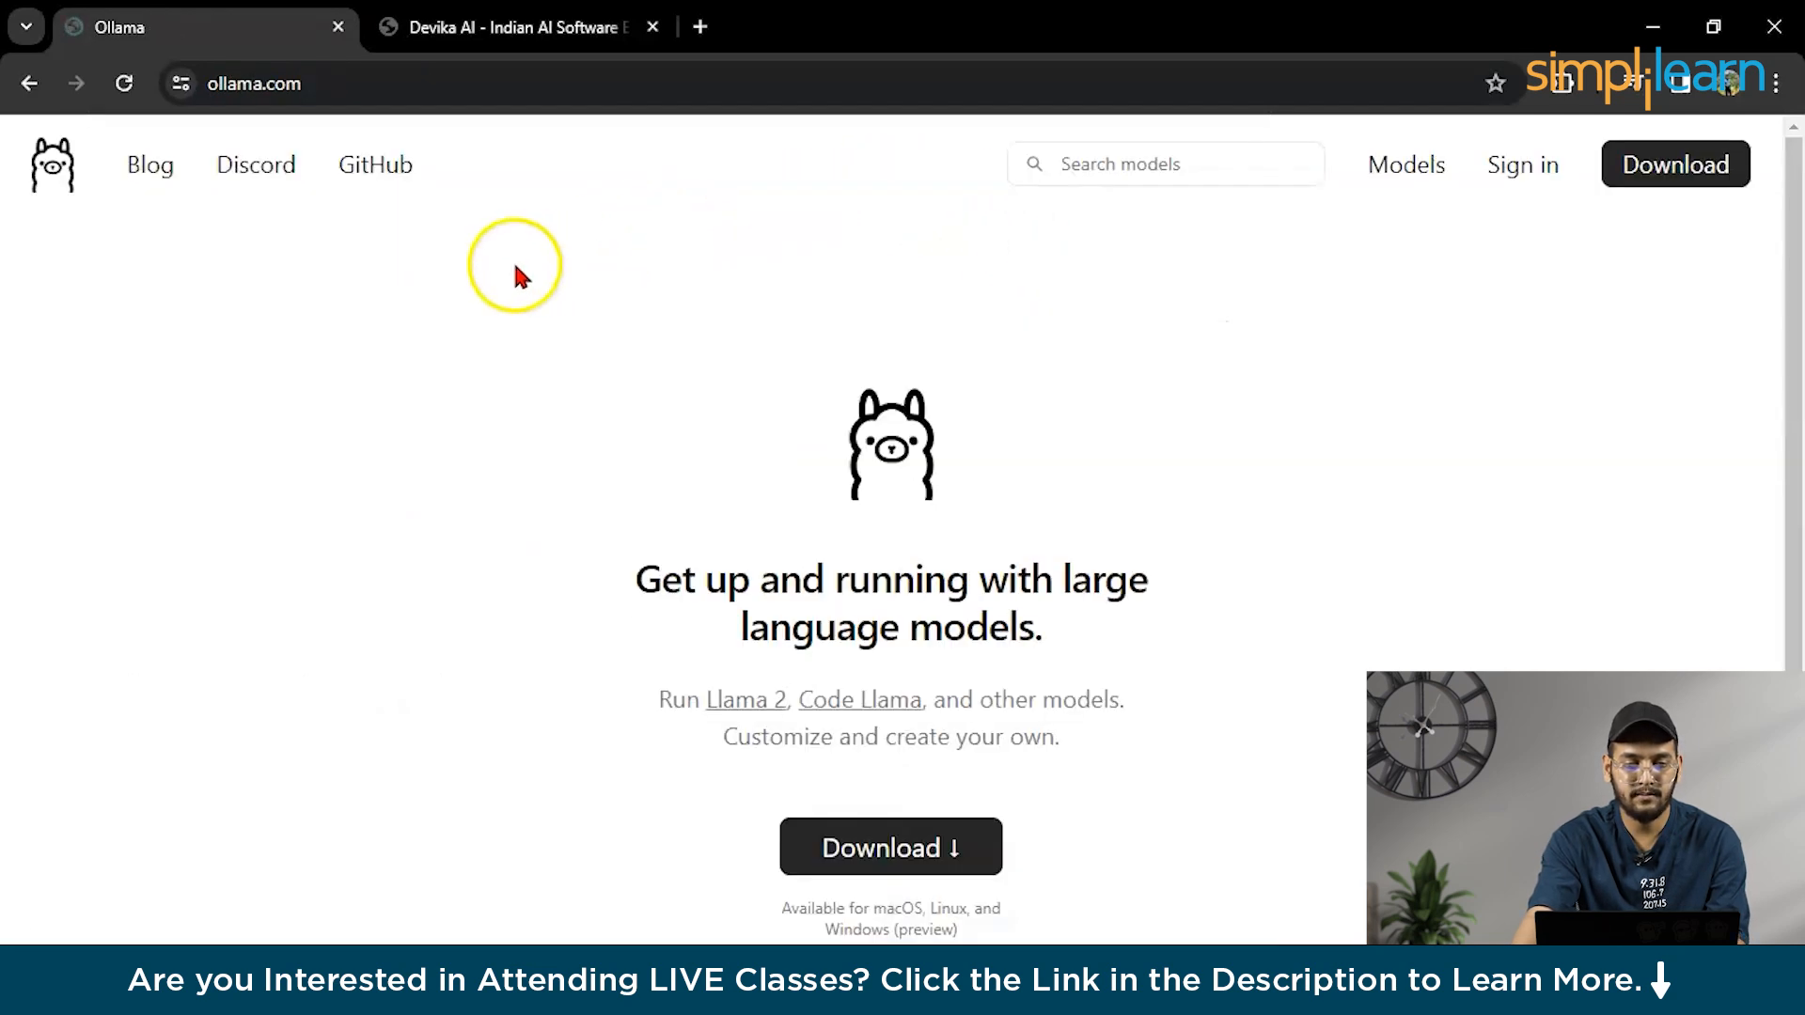
click(889, 847)
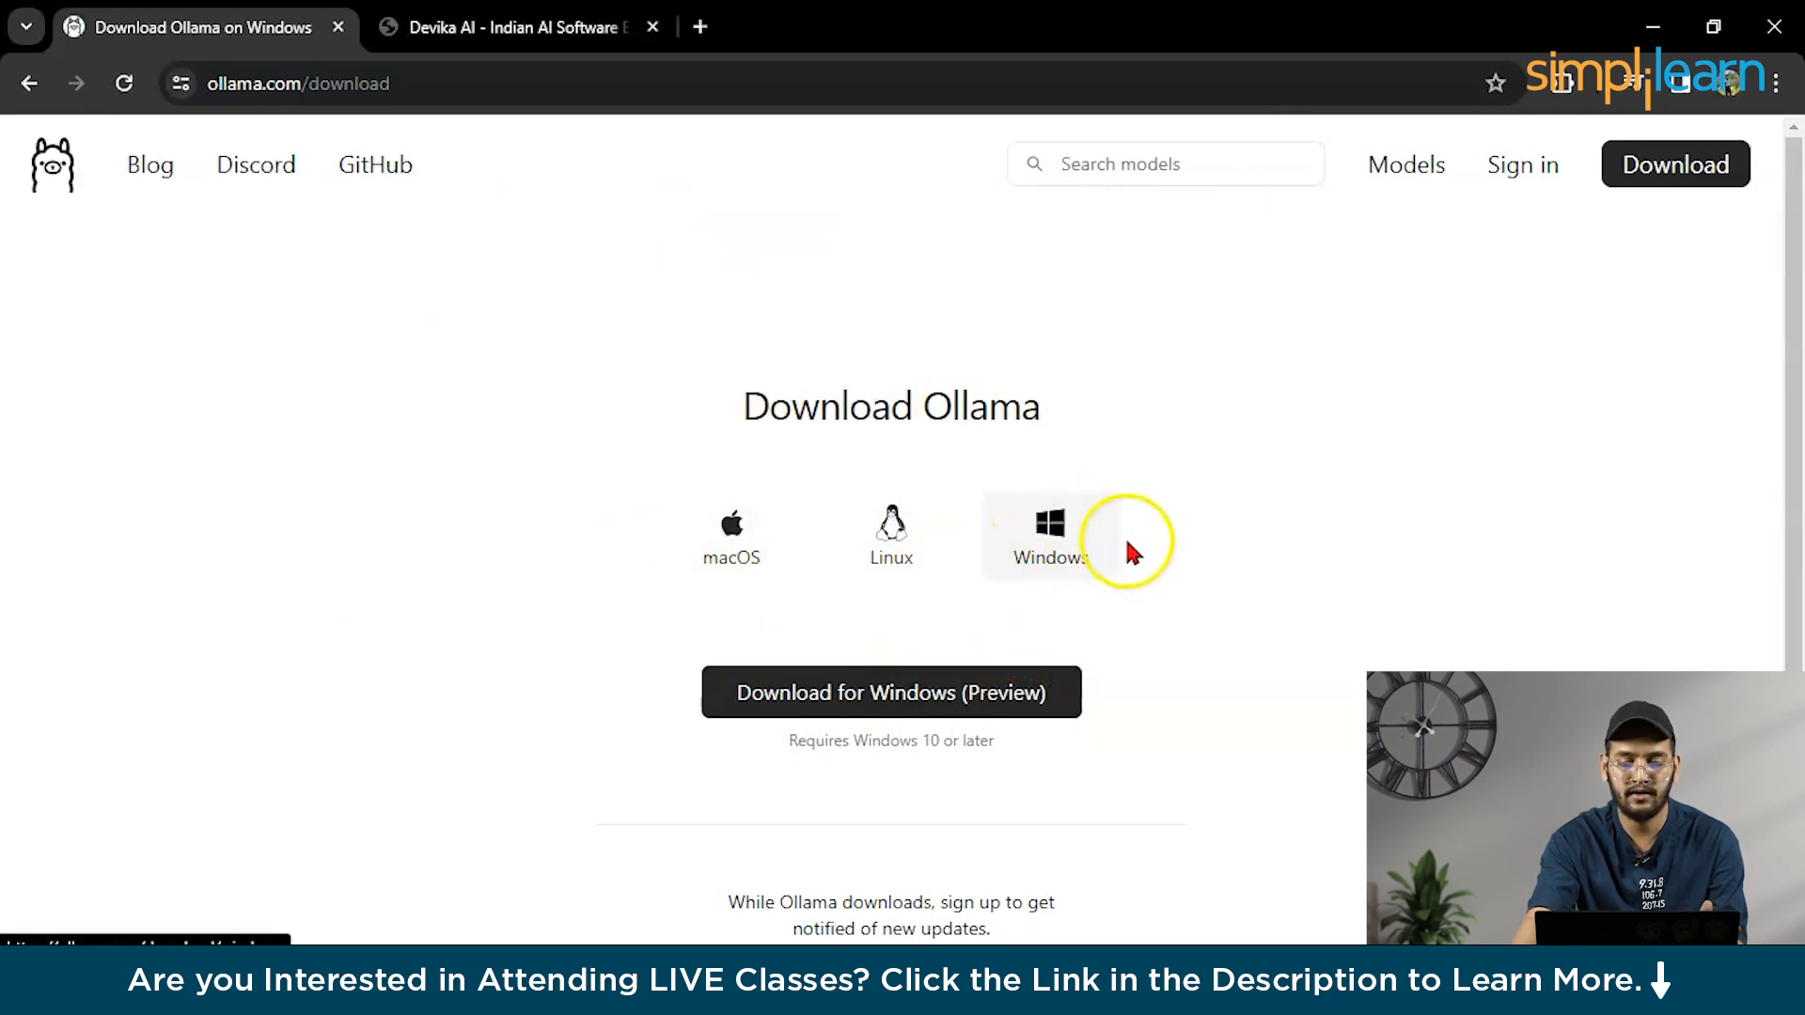
click(32, 85)
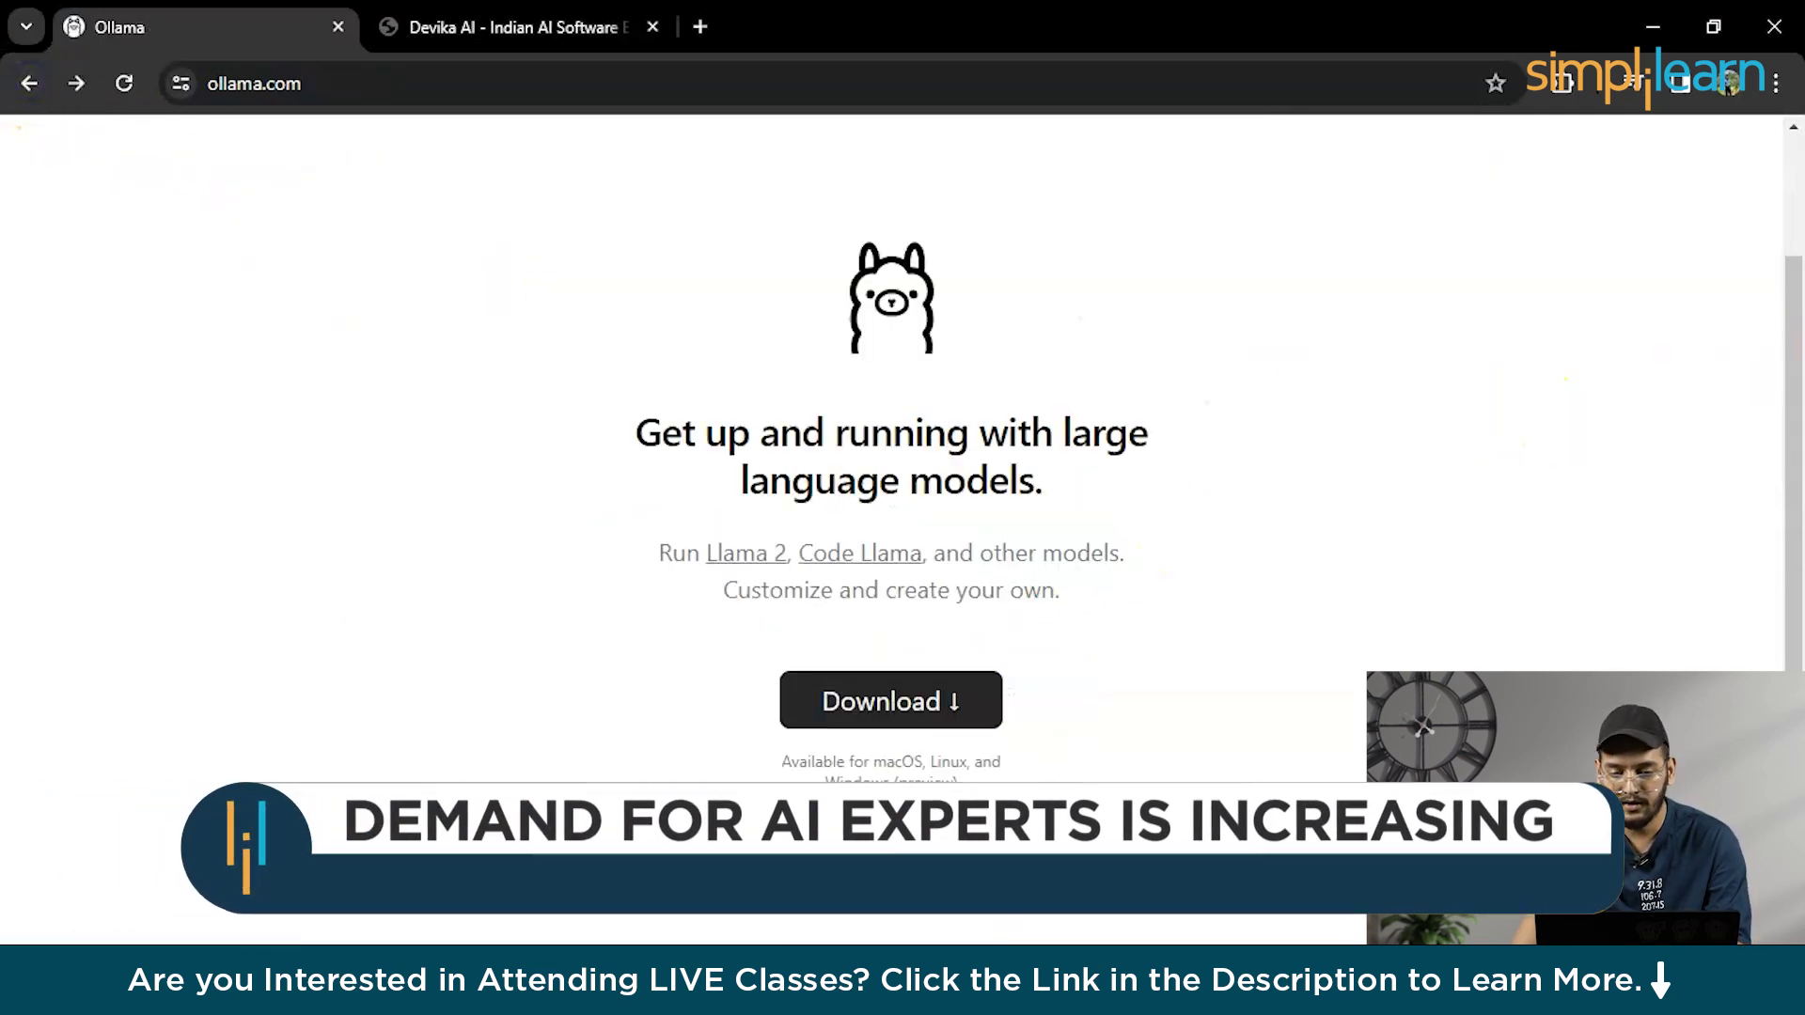
click(36, 96)
scroll(579, 581, down, 5)
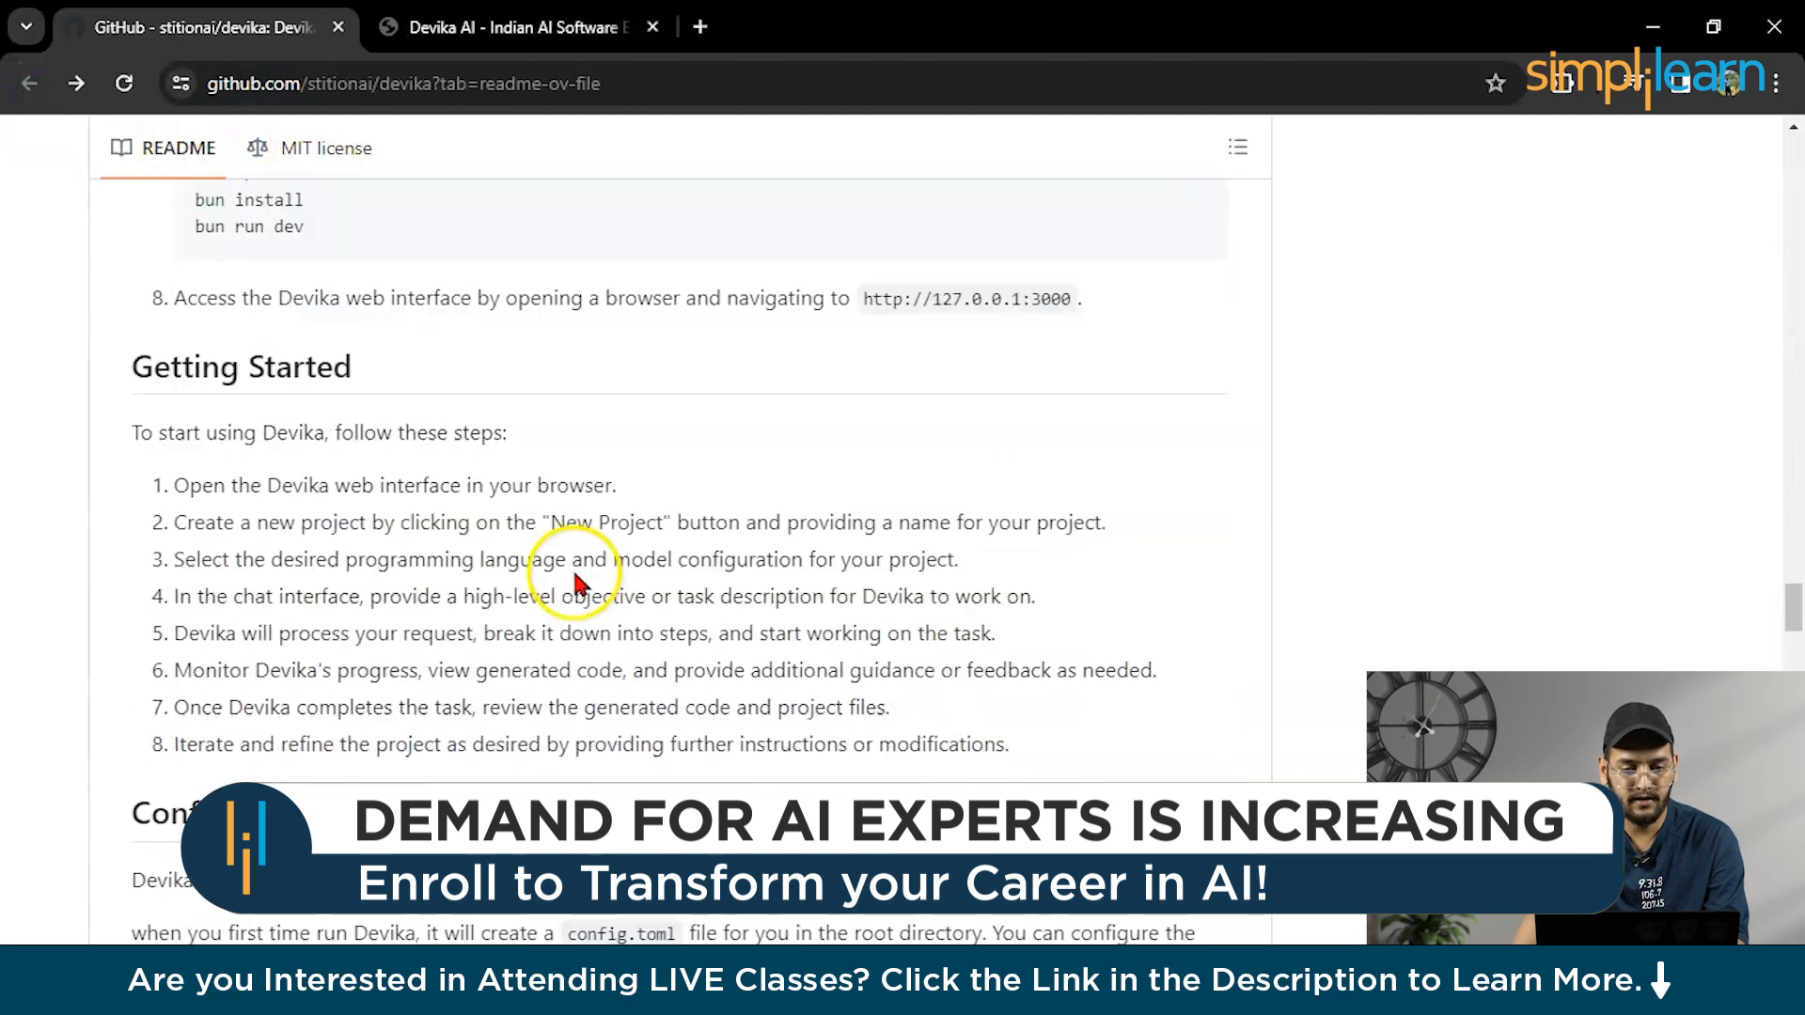
scroll(578, 581, up, 5)
scroll(578, 581, up, 4)
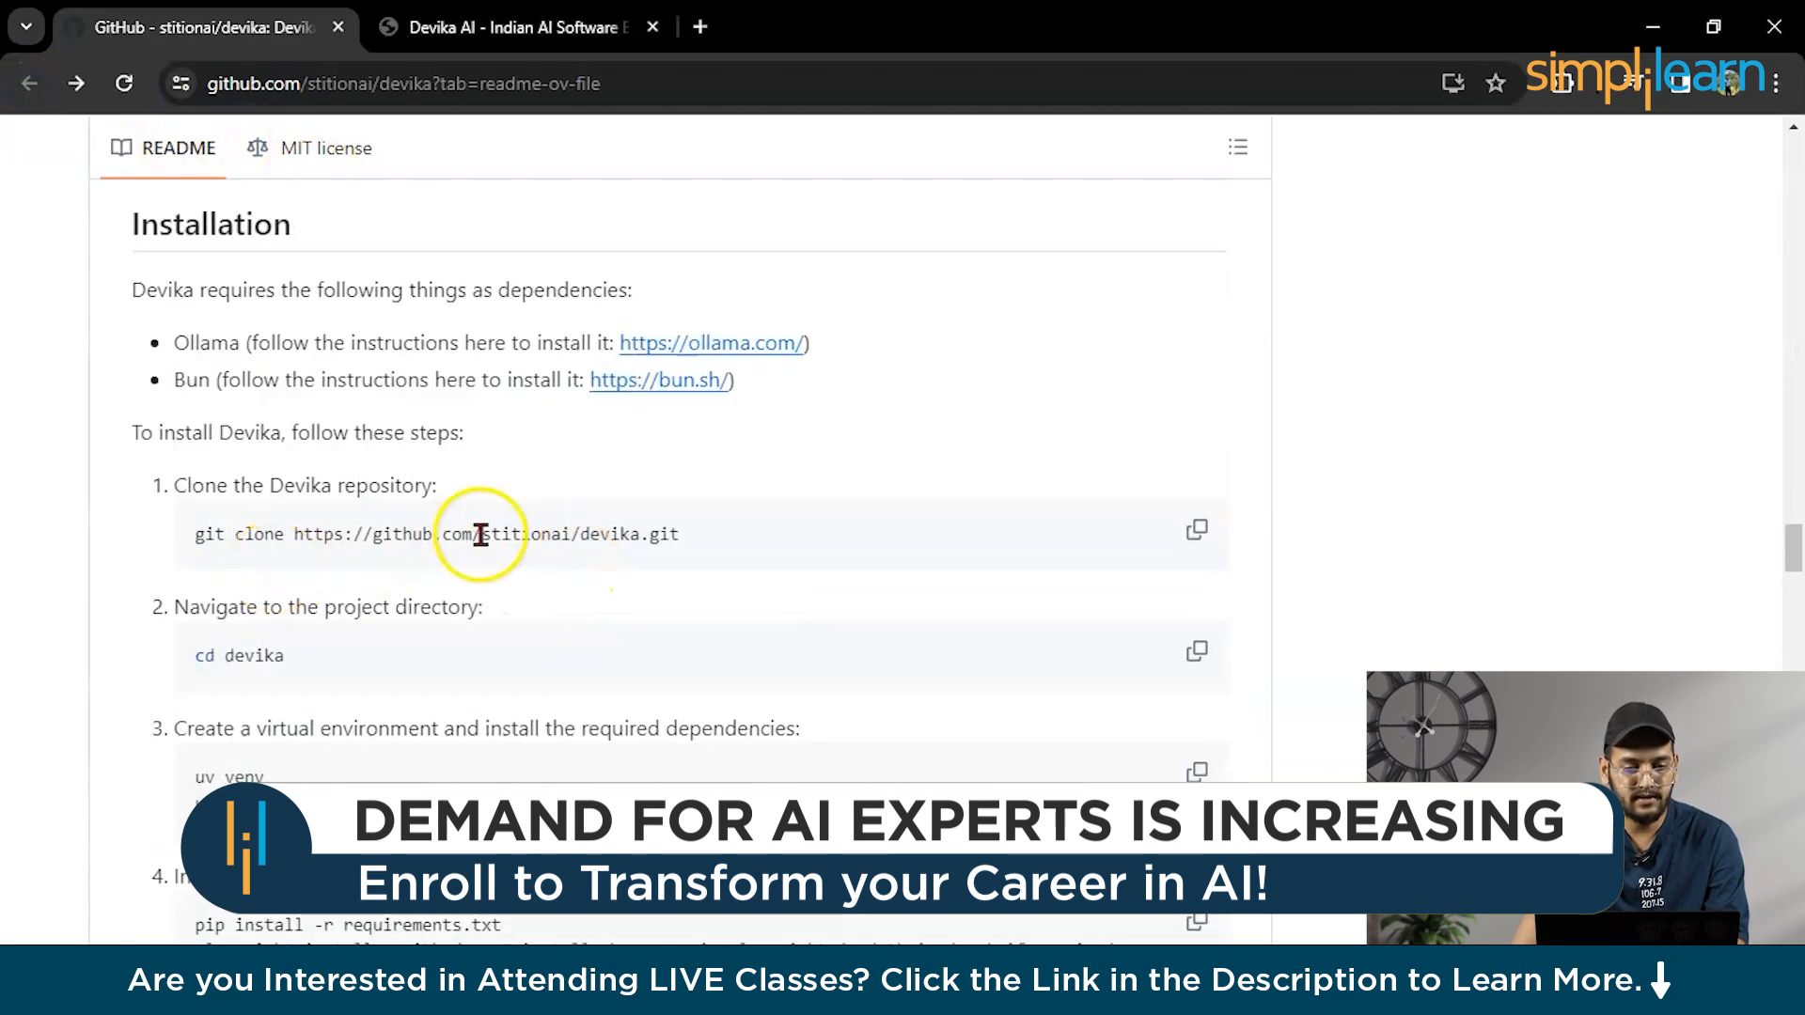
scroll(495, 525, up, 2)
scroll(495, 526, down, 1)
scroll(494, 526, down, 1)
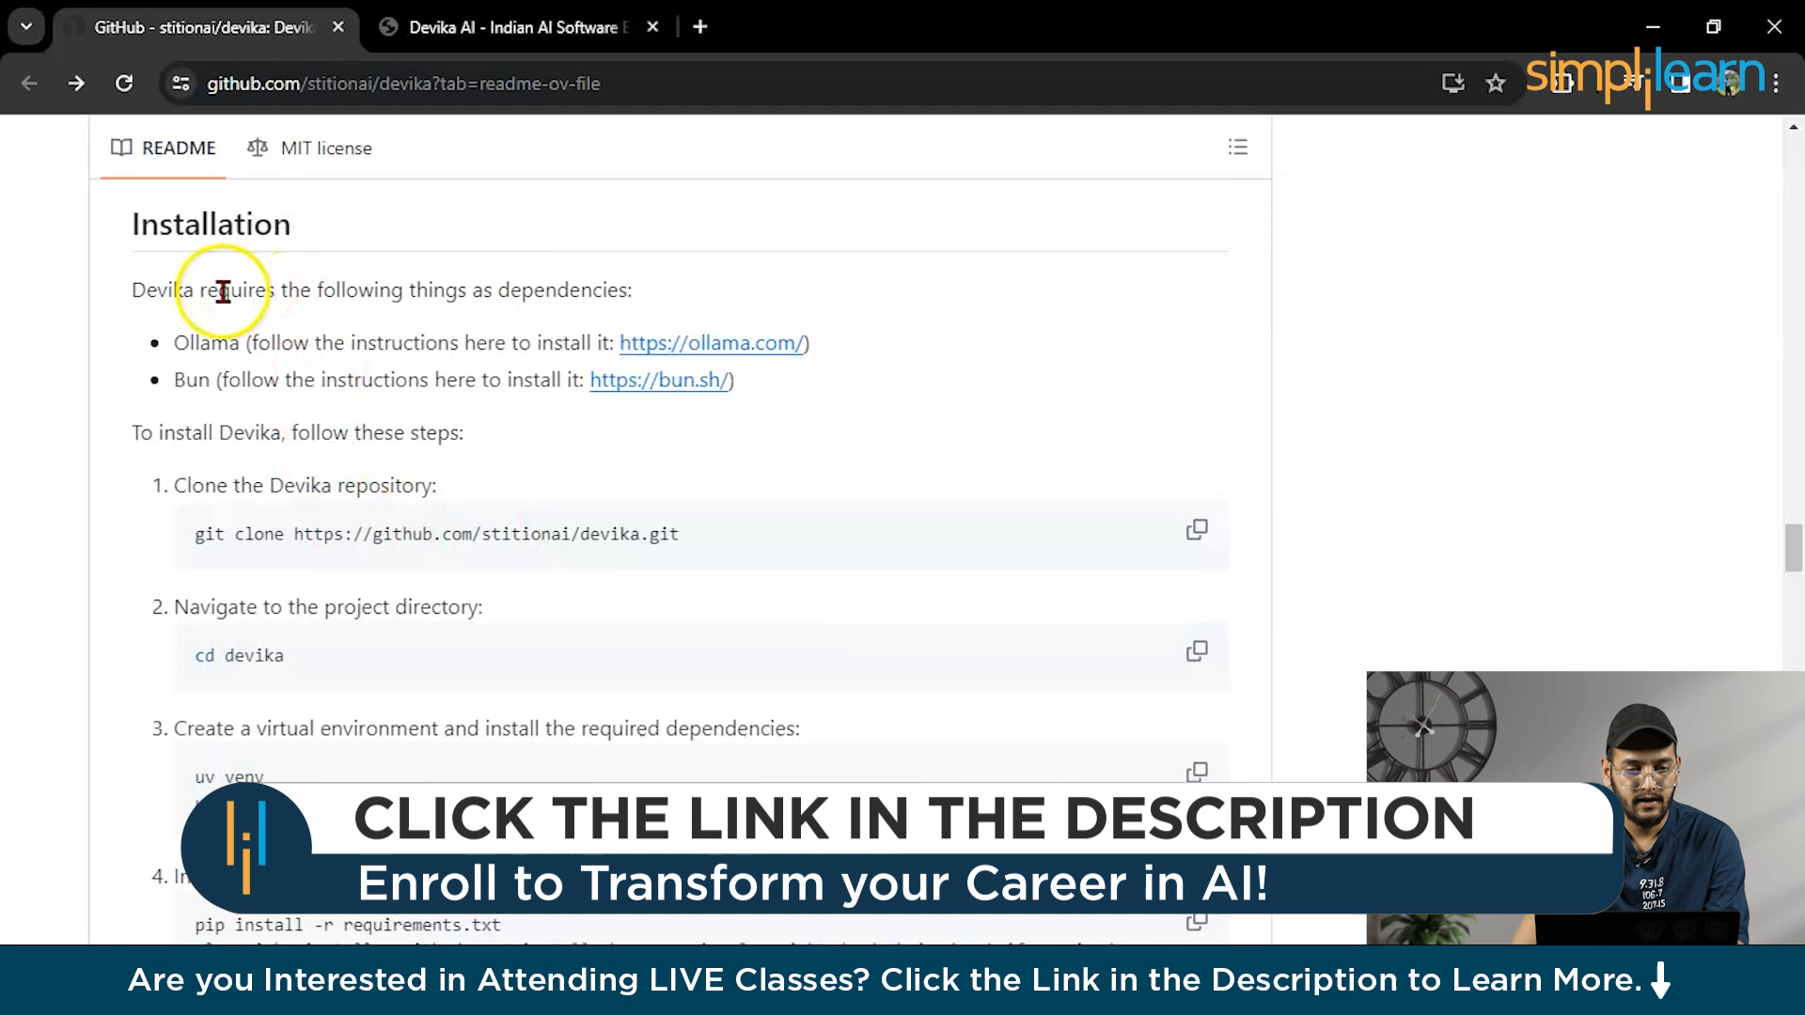
- Read the Devika dependencies sentence and pick out the Bun dependency bullet
drag(252, 285, 623, 285)
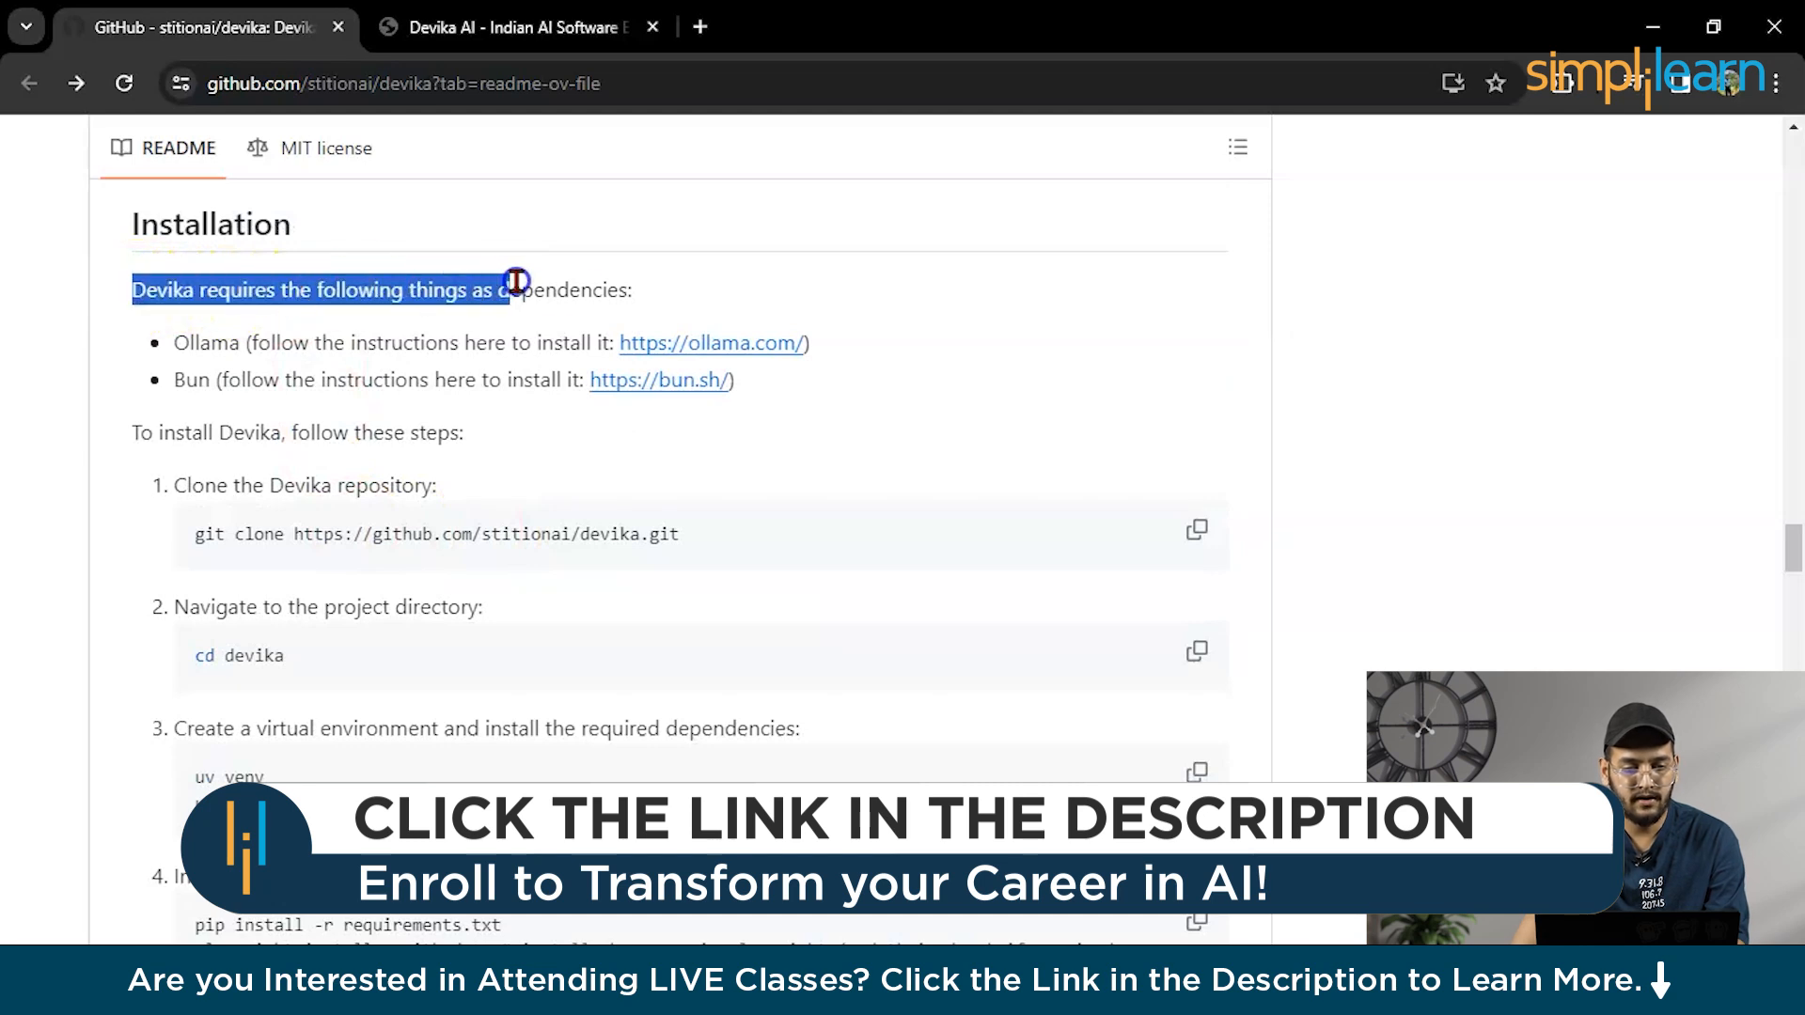
click(685, 297)
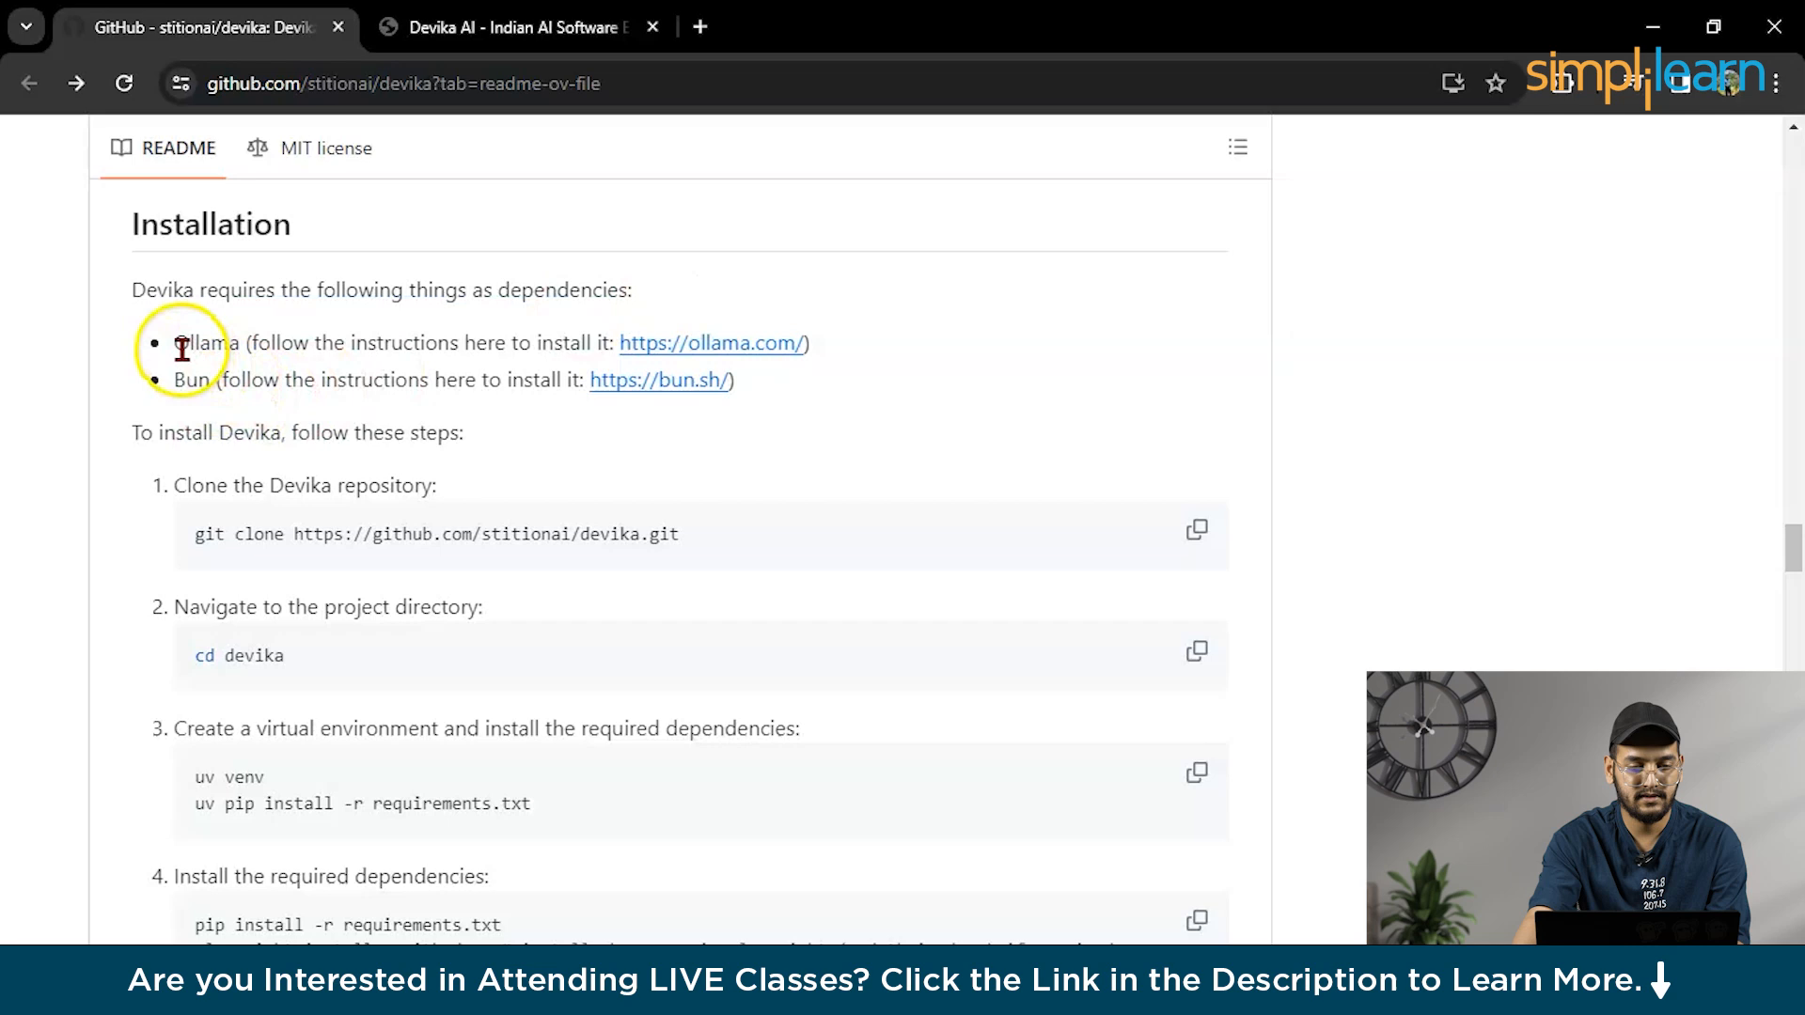
drag(175, 382, 226, 381)
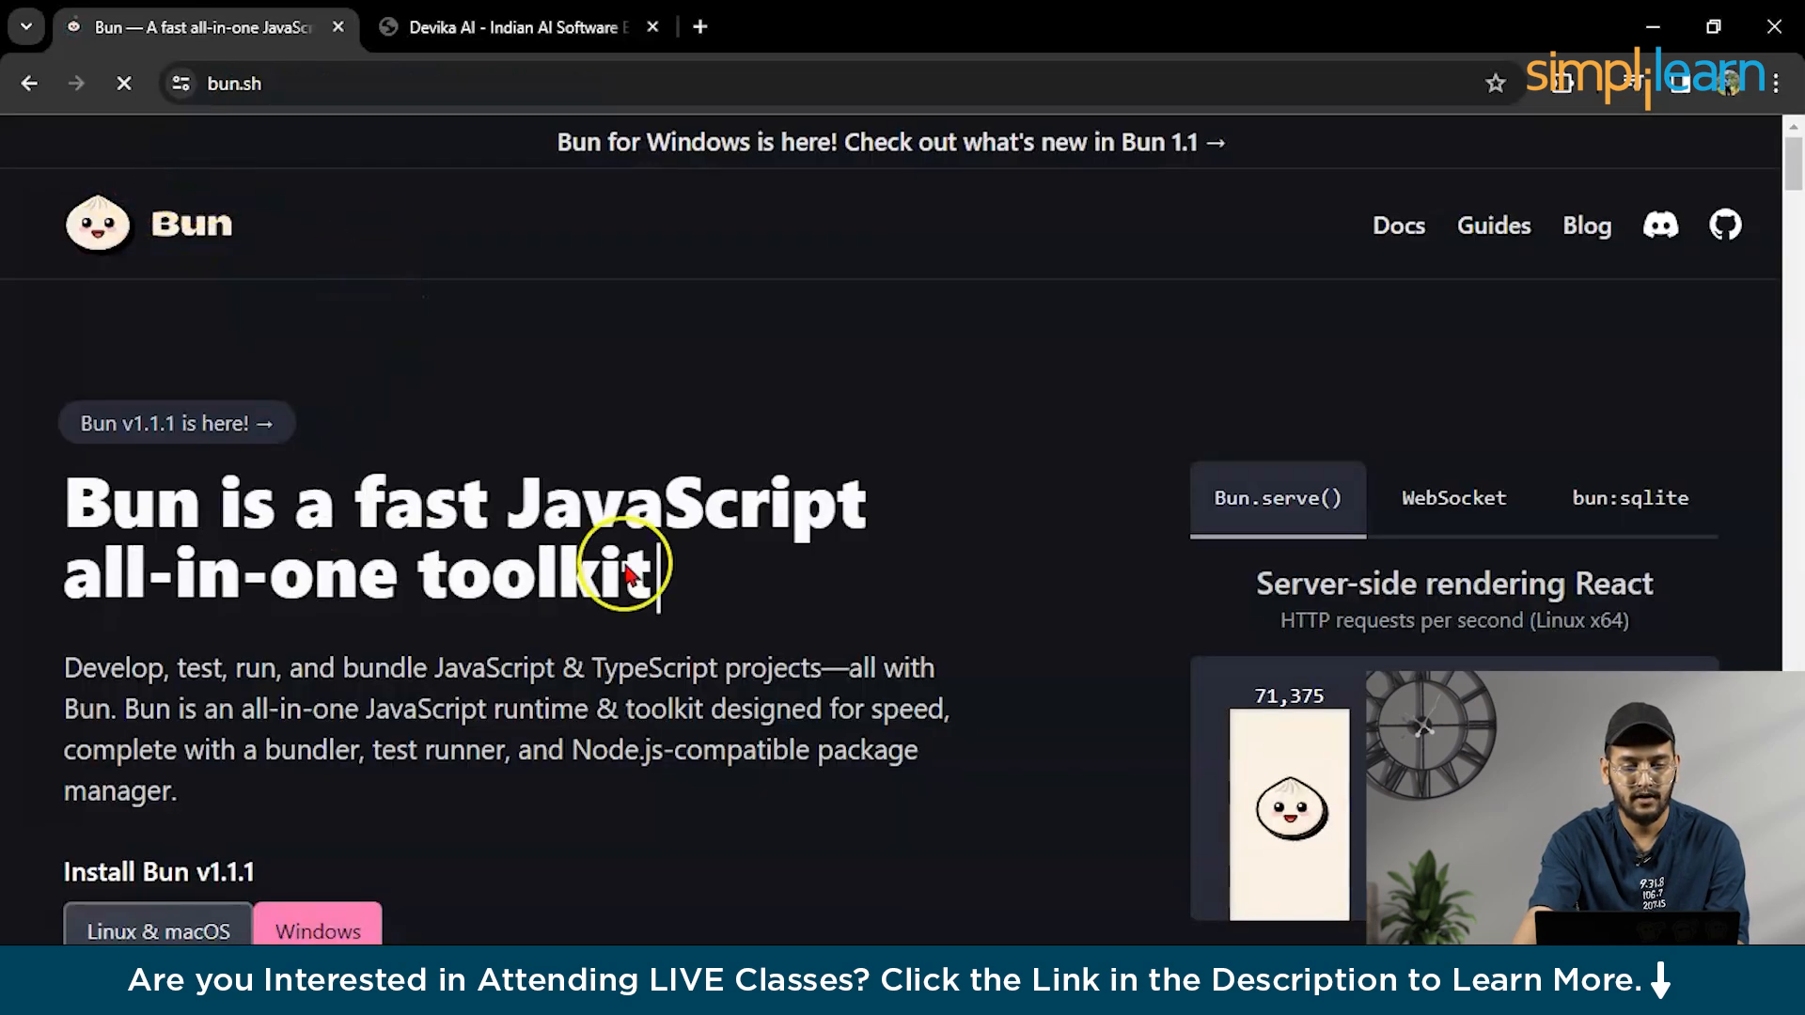
scroll(579, 564, down, 3)
scroll(578, 564, down, 2)
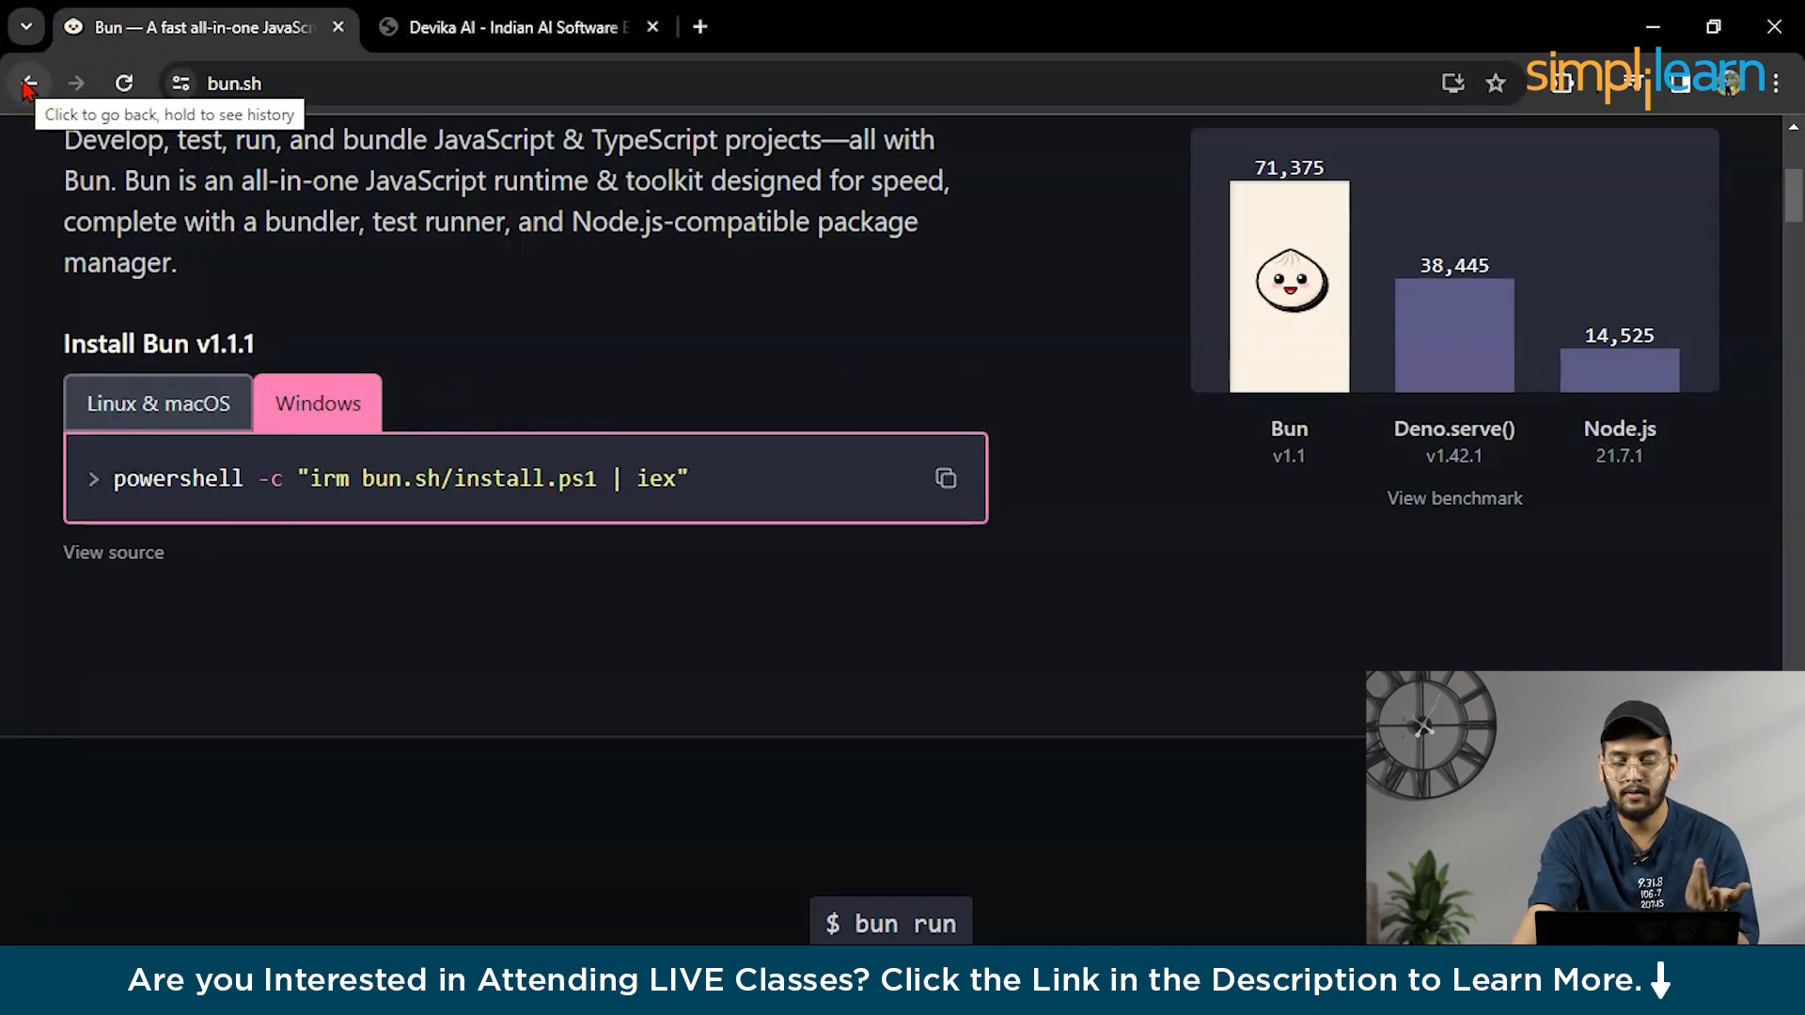
- Return to the README and pick out the git clone command in Installation step 1
click(28, 83)
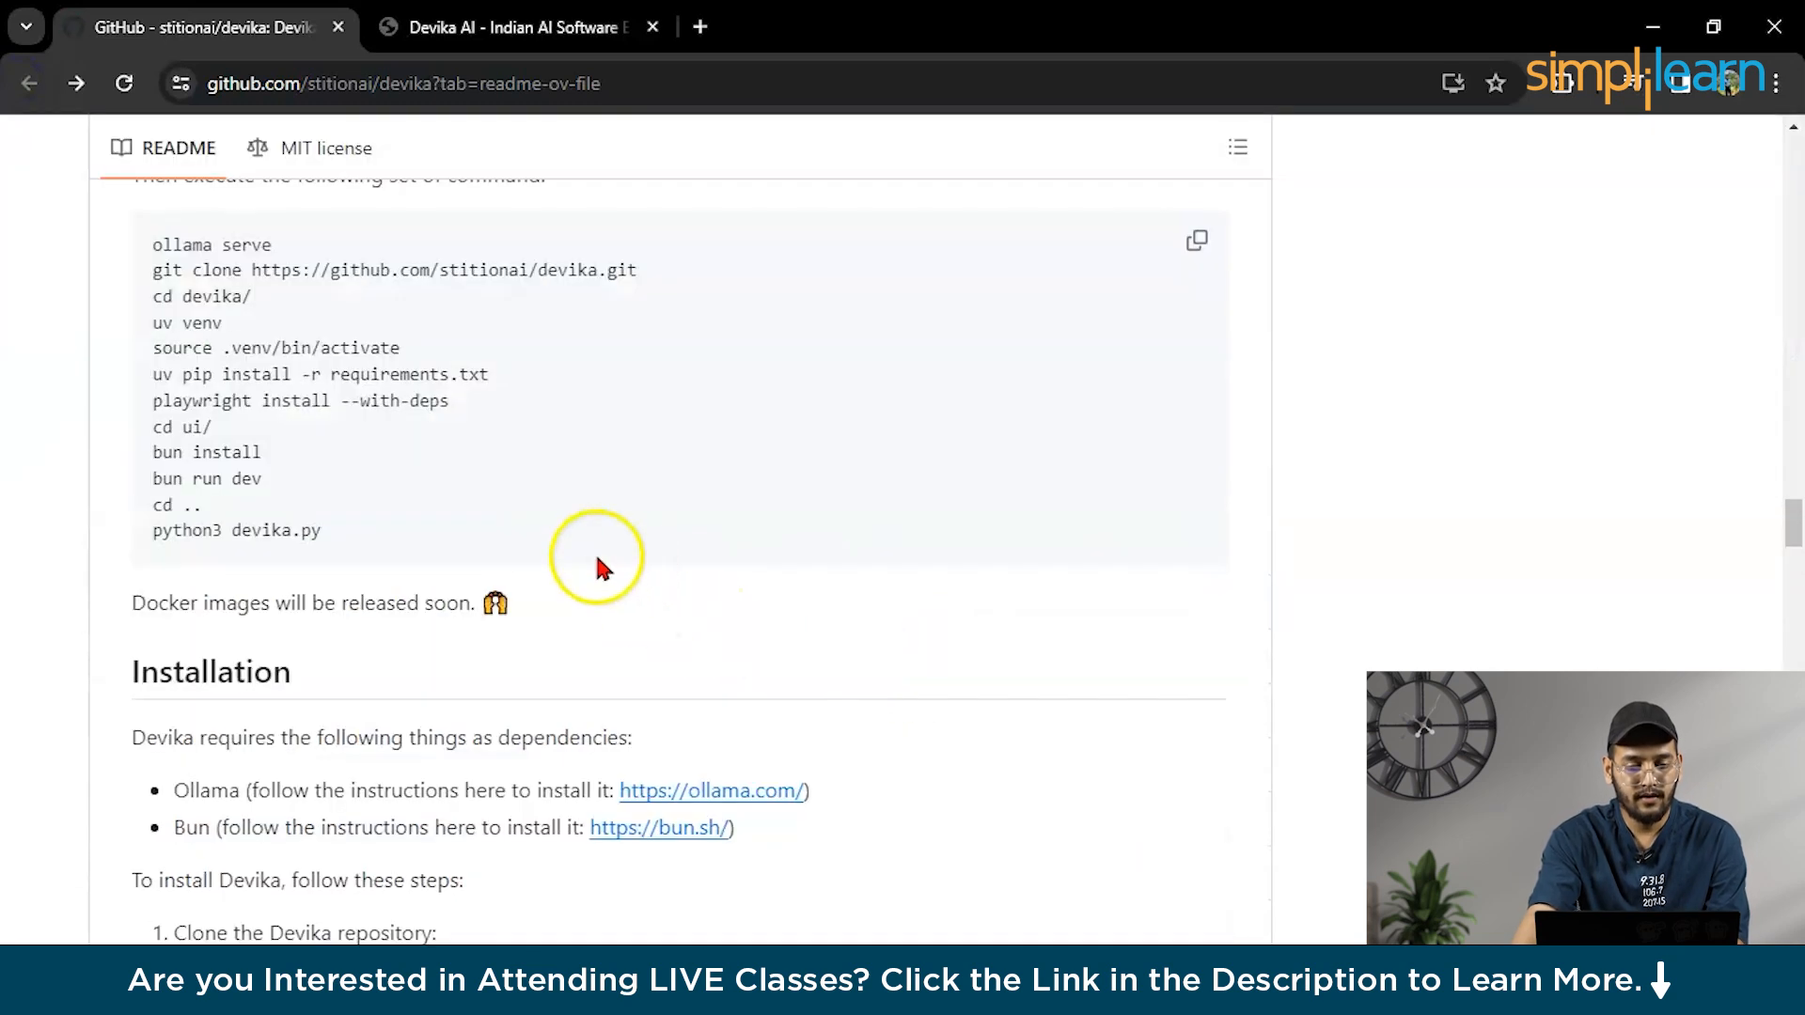
scroll(596, 553, down, 3)
scroll(488, 627, down, 2)
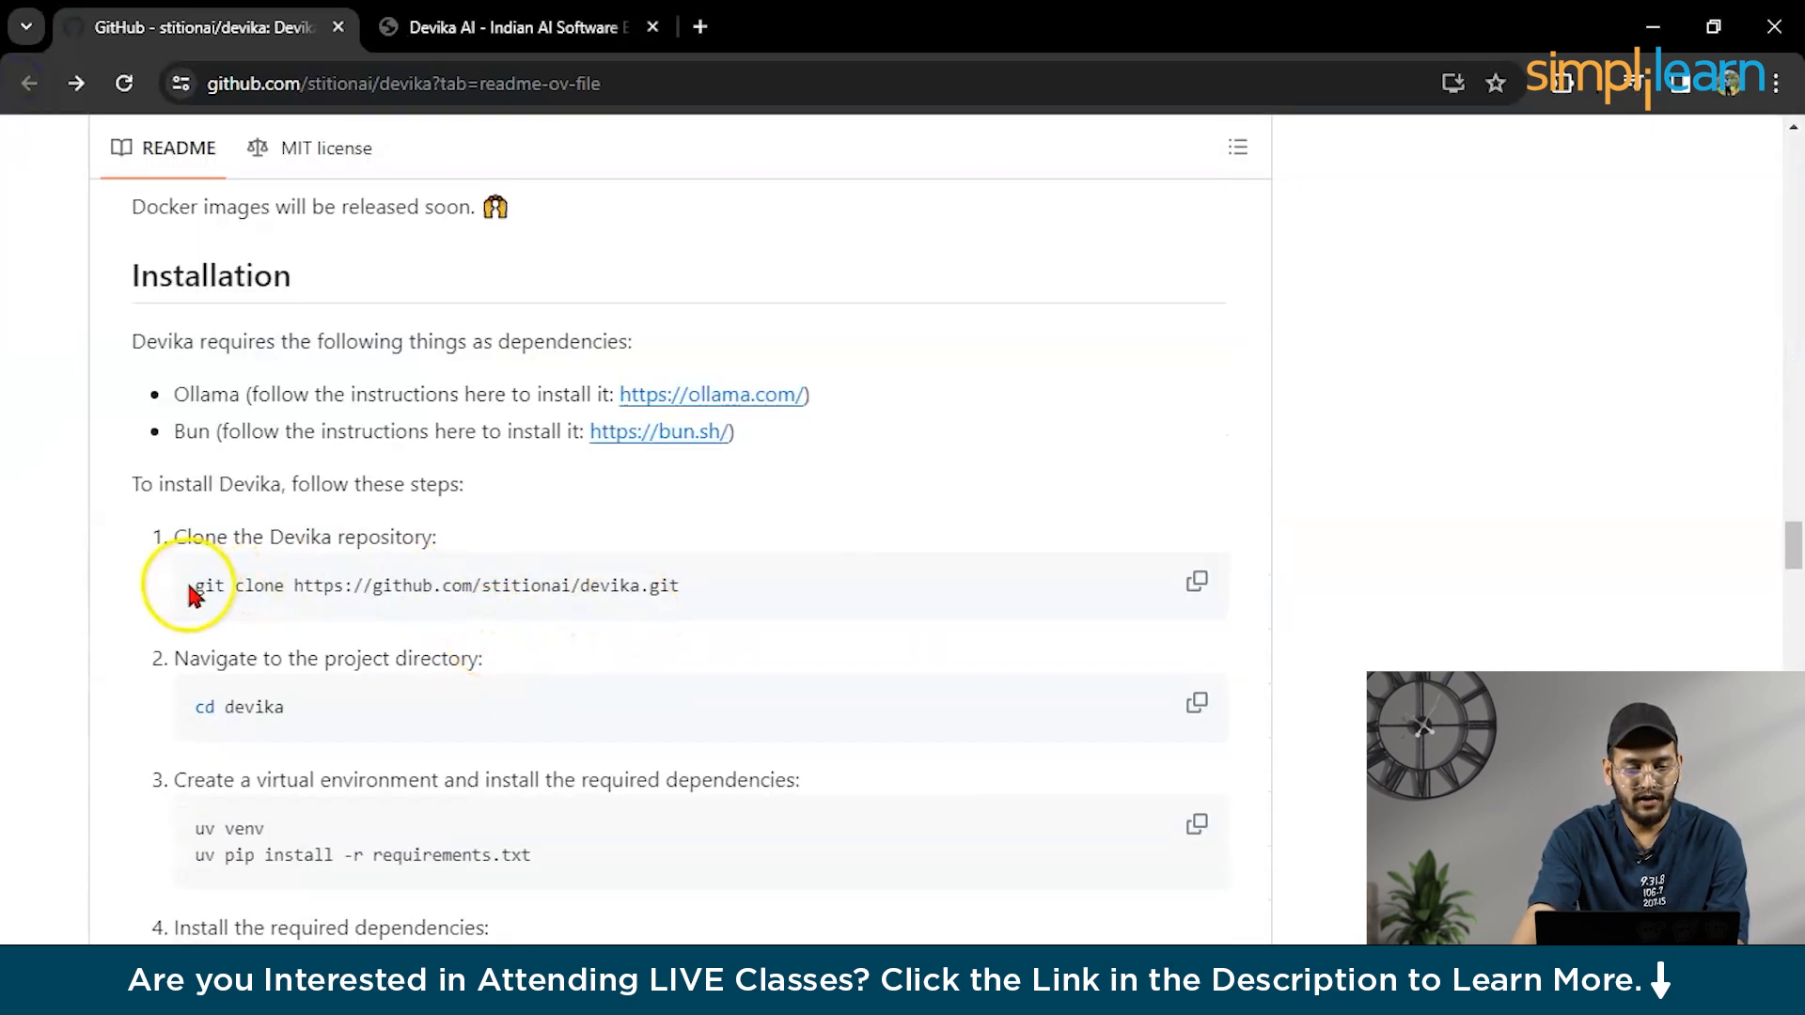
drag(291, 584, 629, 584)
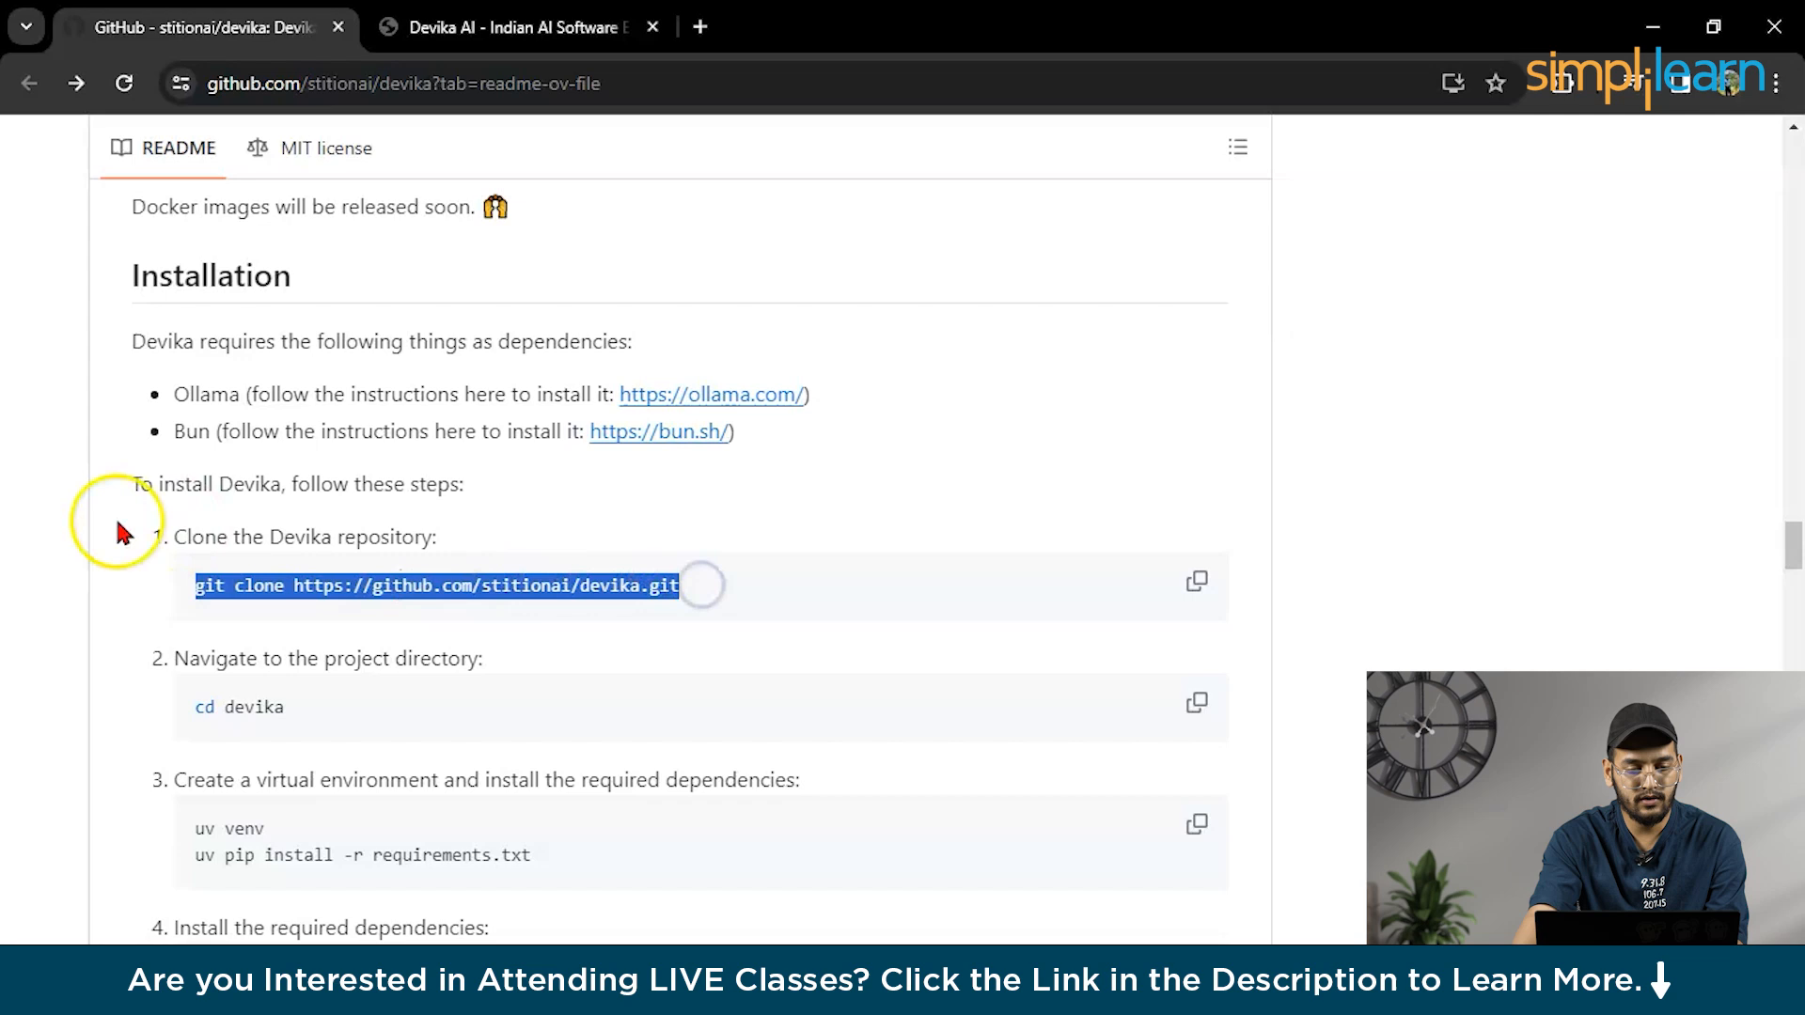
drag(170, 536, 283, 535)
click(455, 548)
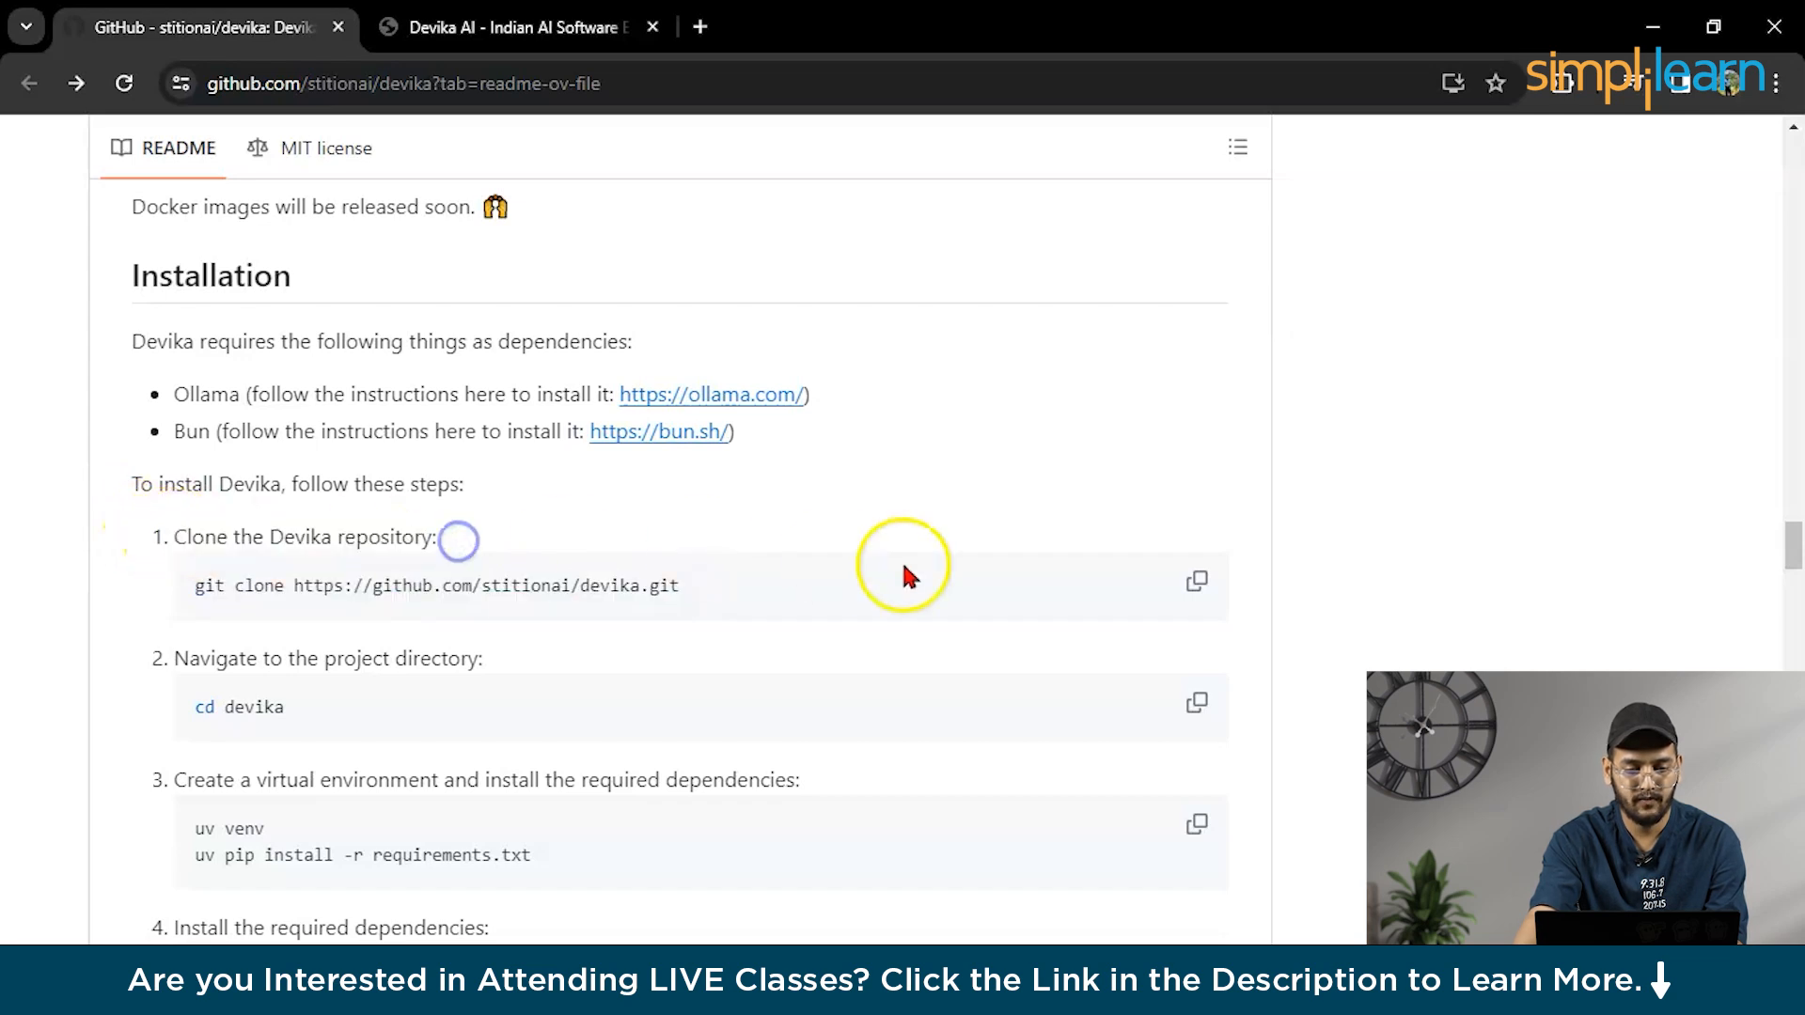
scroll(907, 575, up, 6)
scroll(906, 575, up, 6)
scroll(907, 573, up, 6)
scroll(906, 575, up, 6)
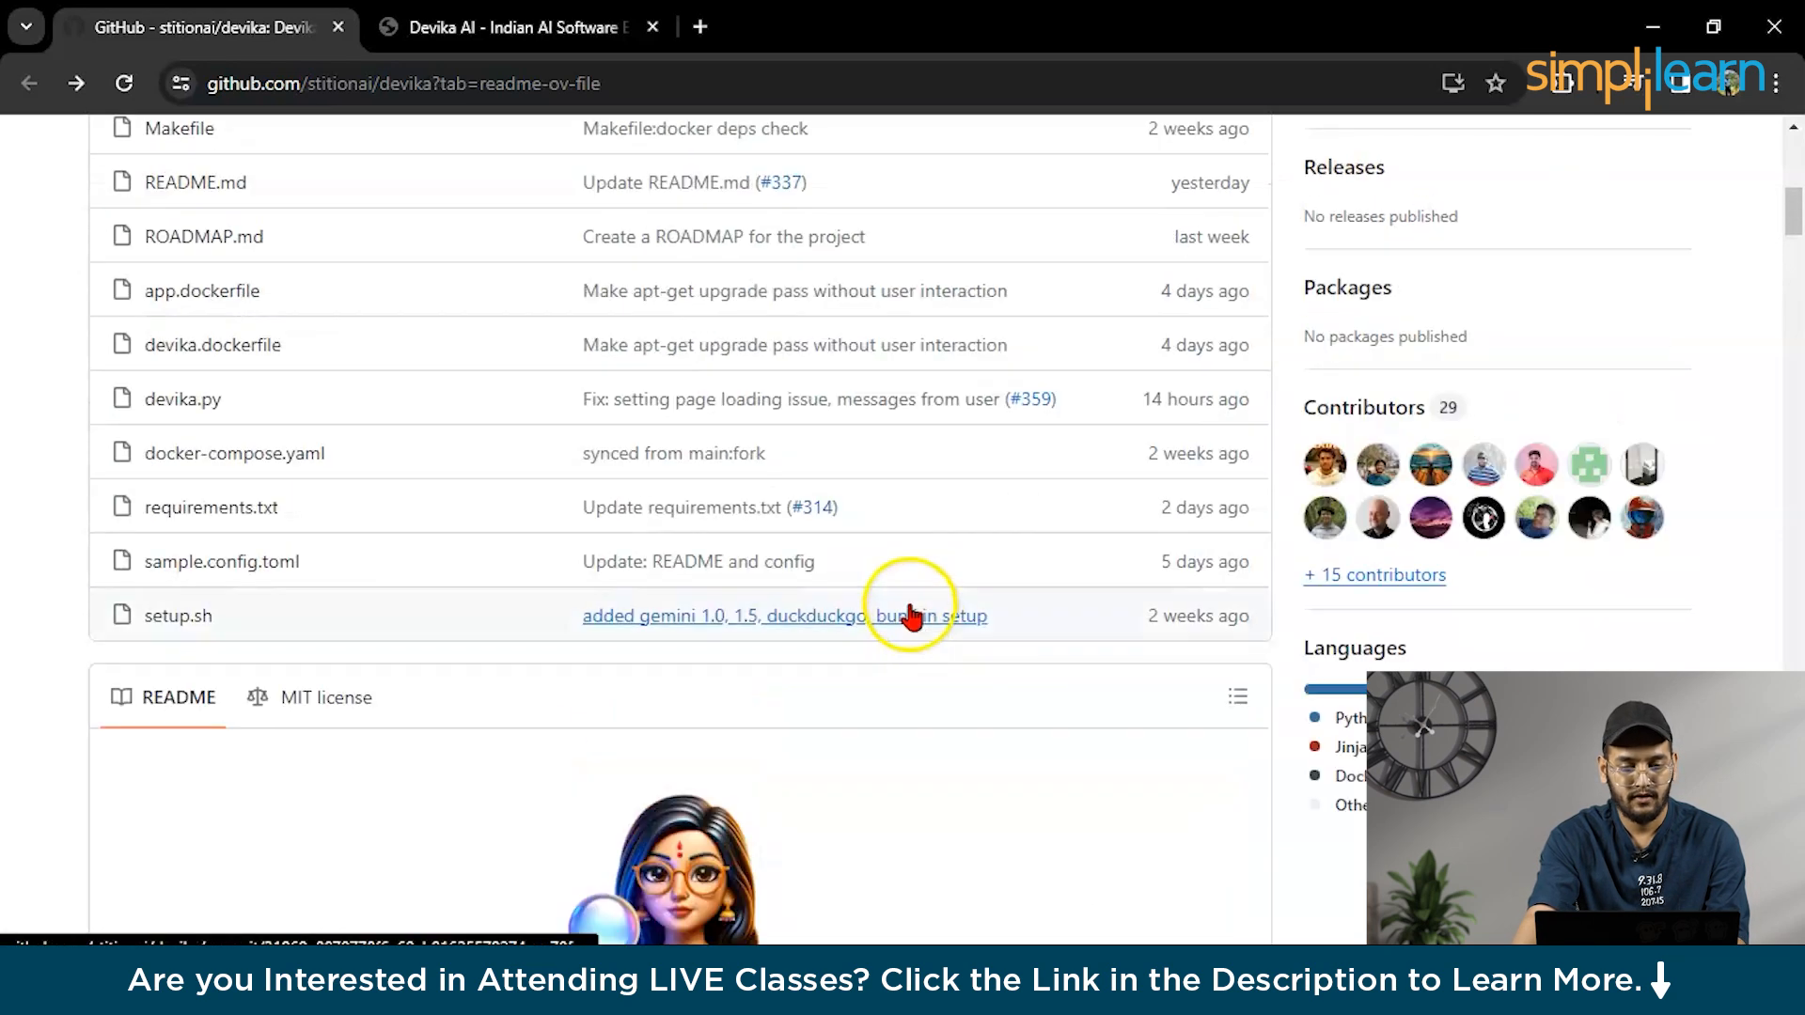
scroll(912, 615, up, 5)
- Check the repository's Code clone URL options, then copy the git clone command
click(1249, 408)
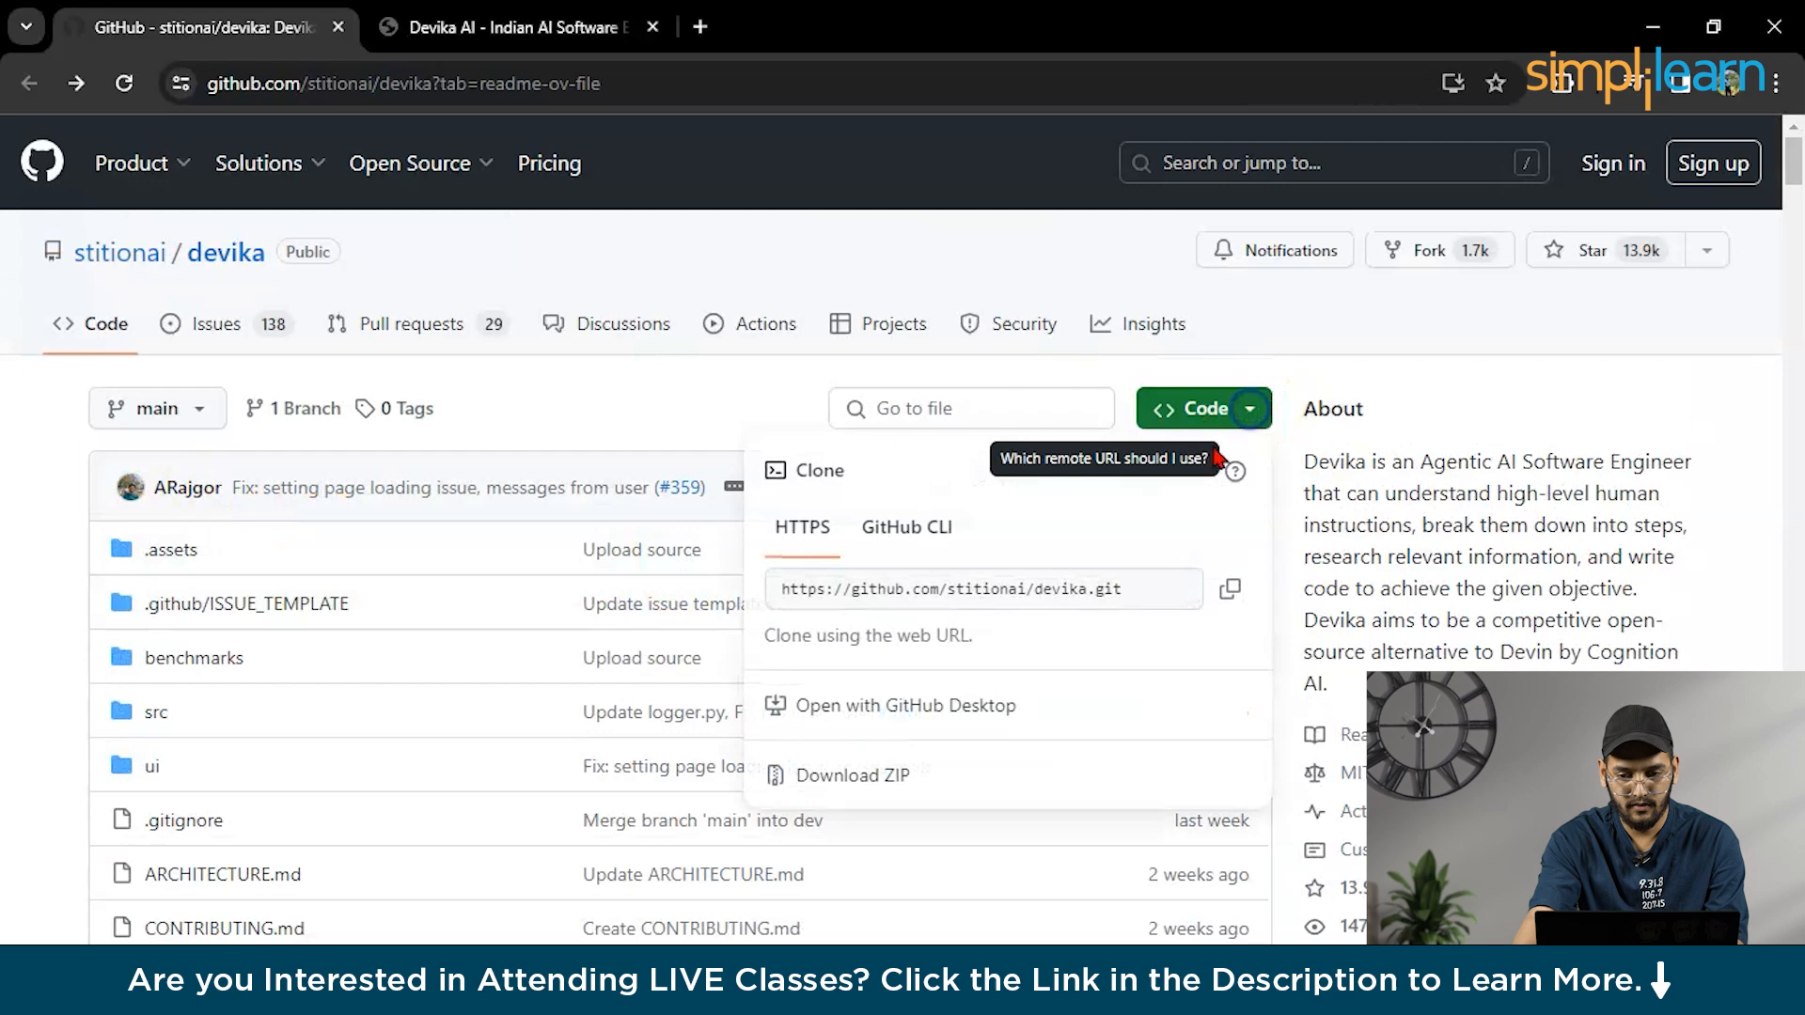
click(695, 410)
scroll(695, 408, down, 8)
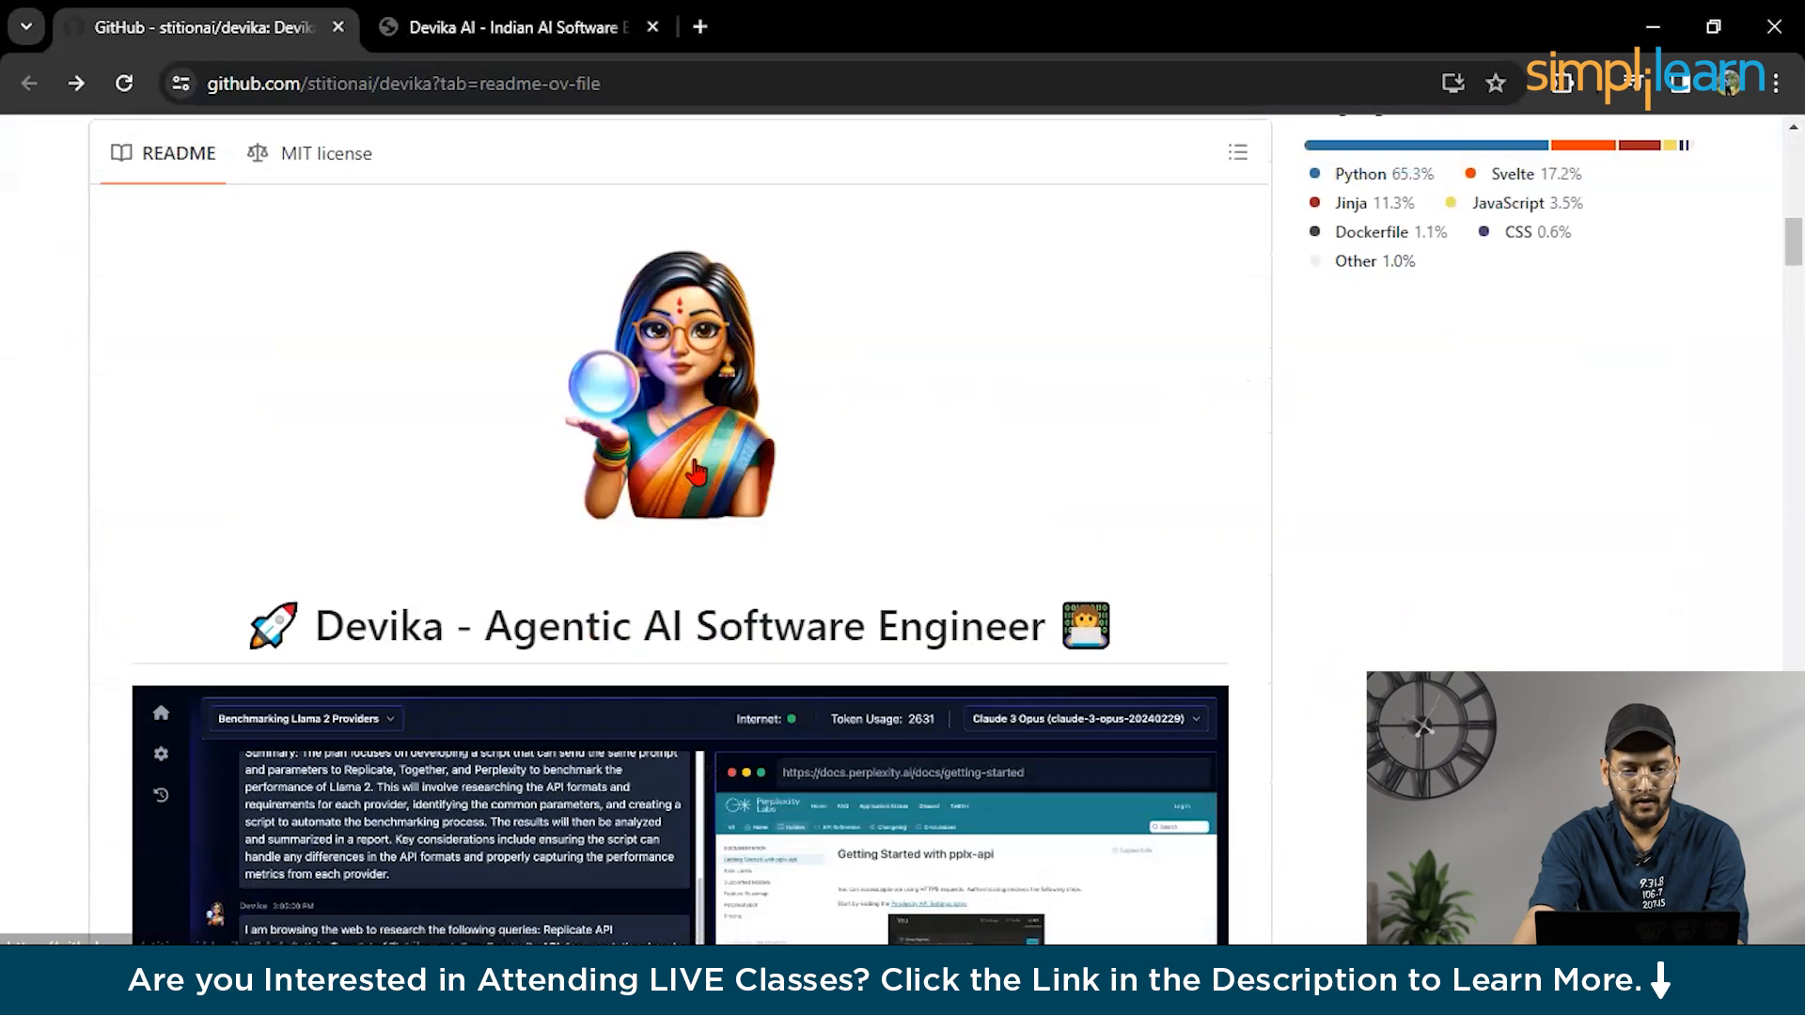
scroll(693, 473, down, 8)
scroll(693, 473, down, 6)
scroll(693, 475, down, 6)
scroll(692, 474, down, 3)
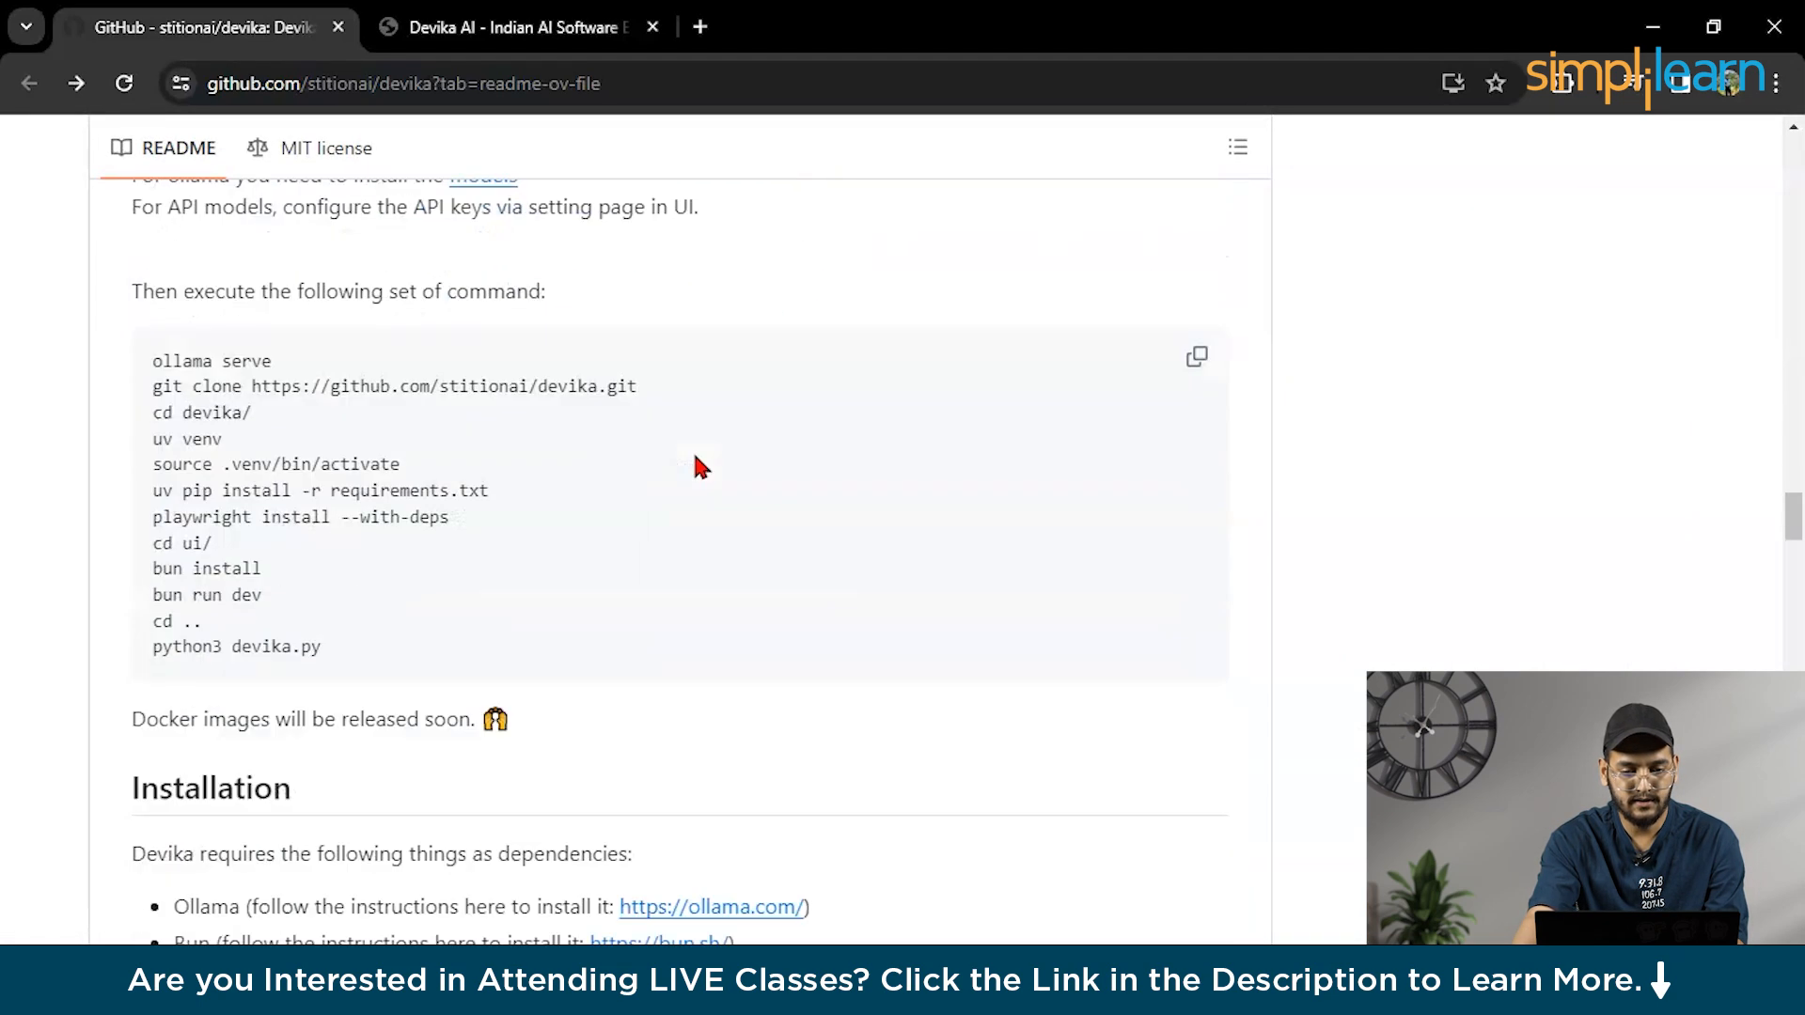
scroll(693, 452, down, 4)
scroll(692, 451, down, 5)
scroll(693, 451, up, 3)
scroll(693, 451, up, 2)
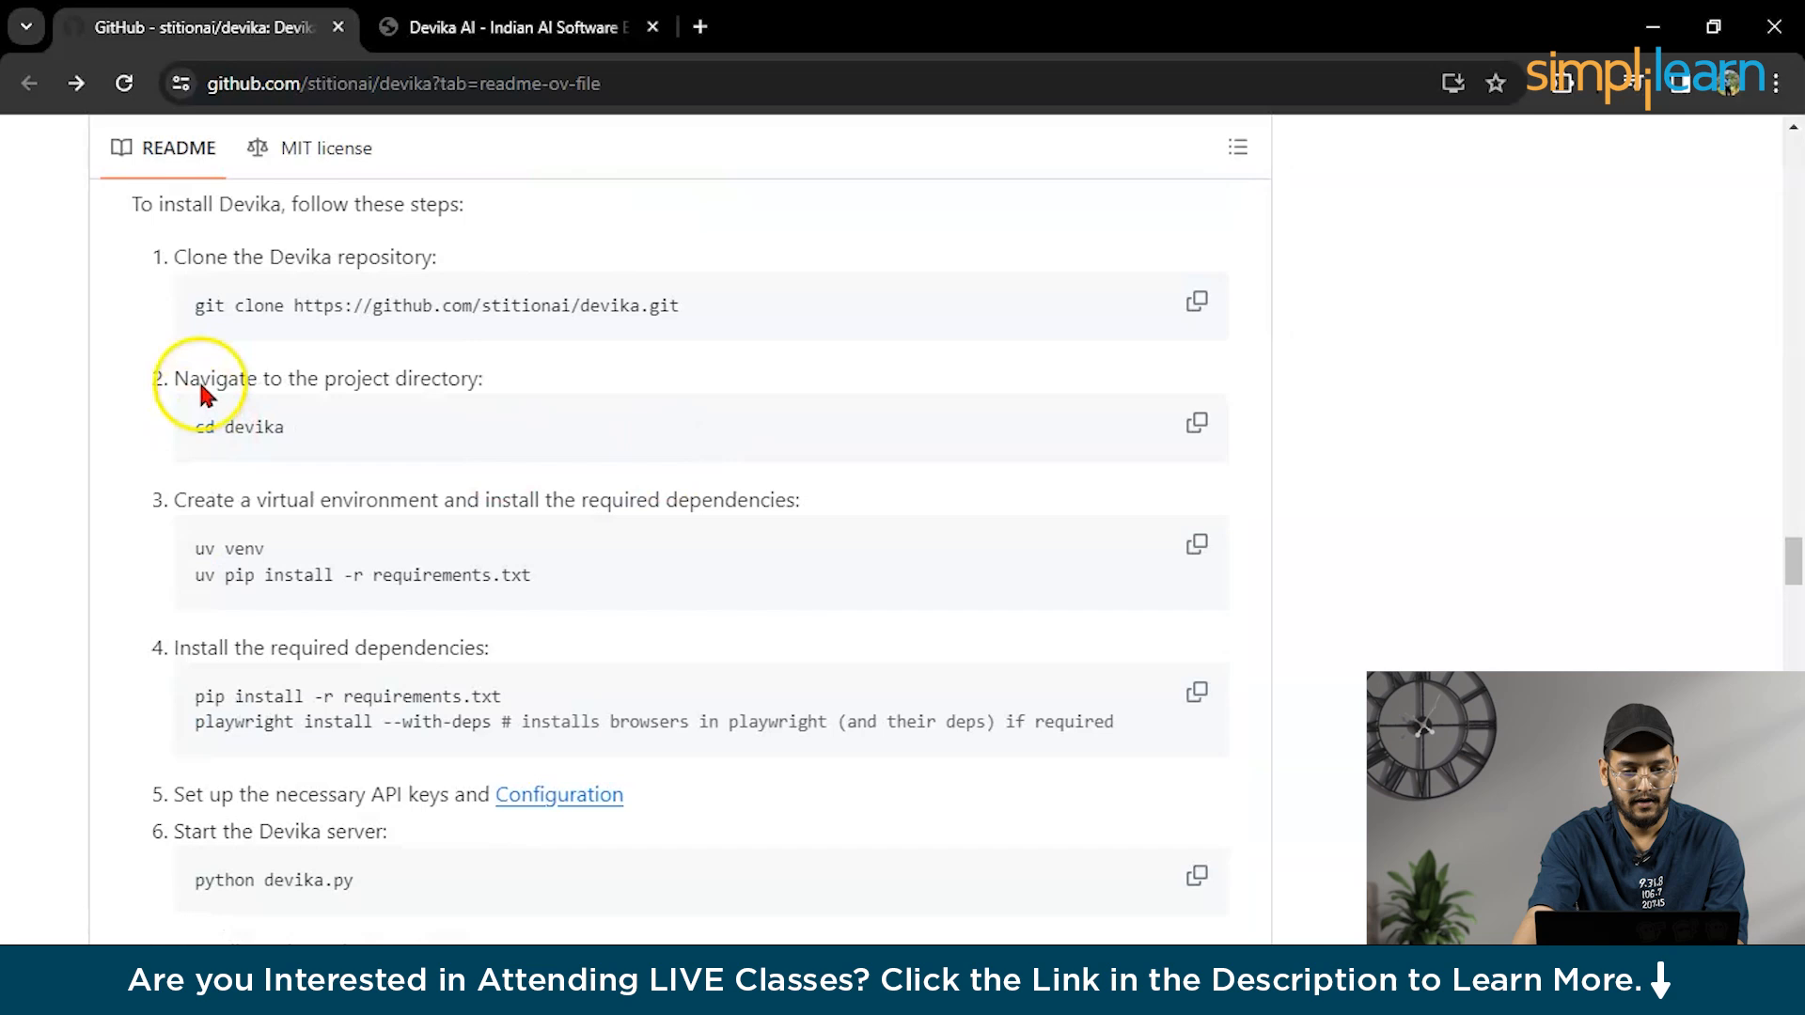
click(1196, 301)
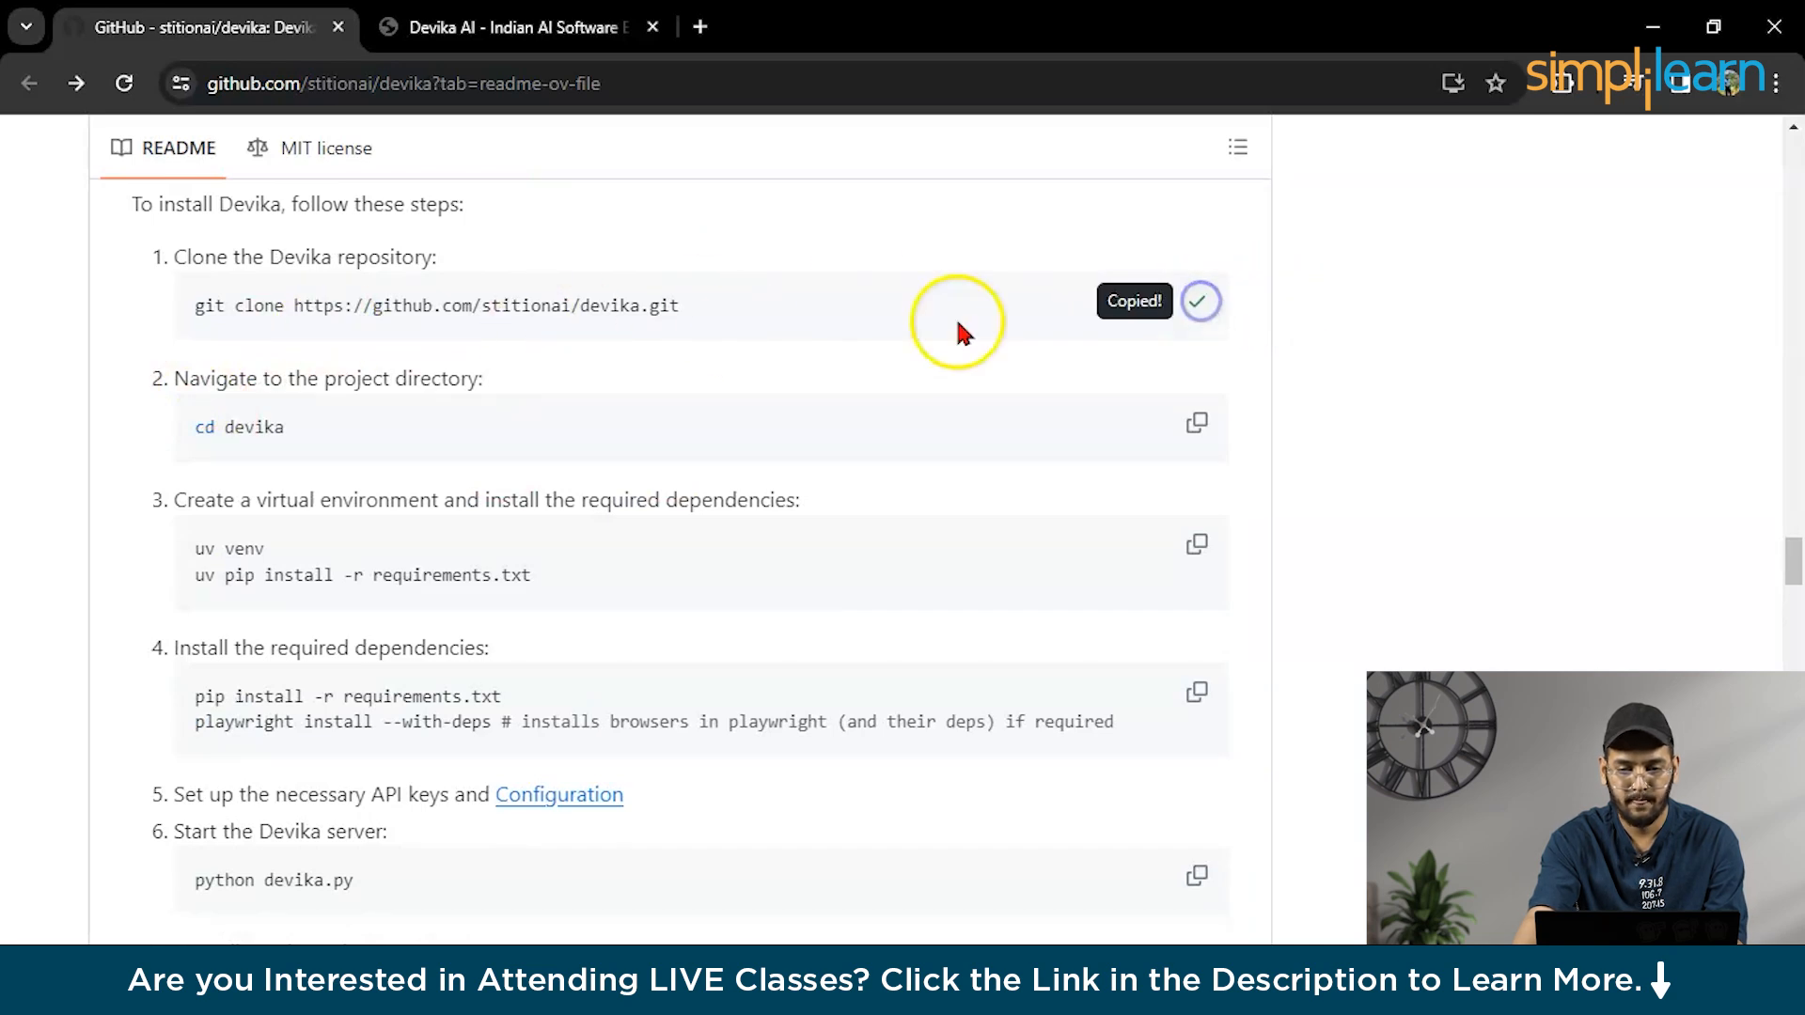
drag(683, 305, 255, 310)
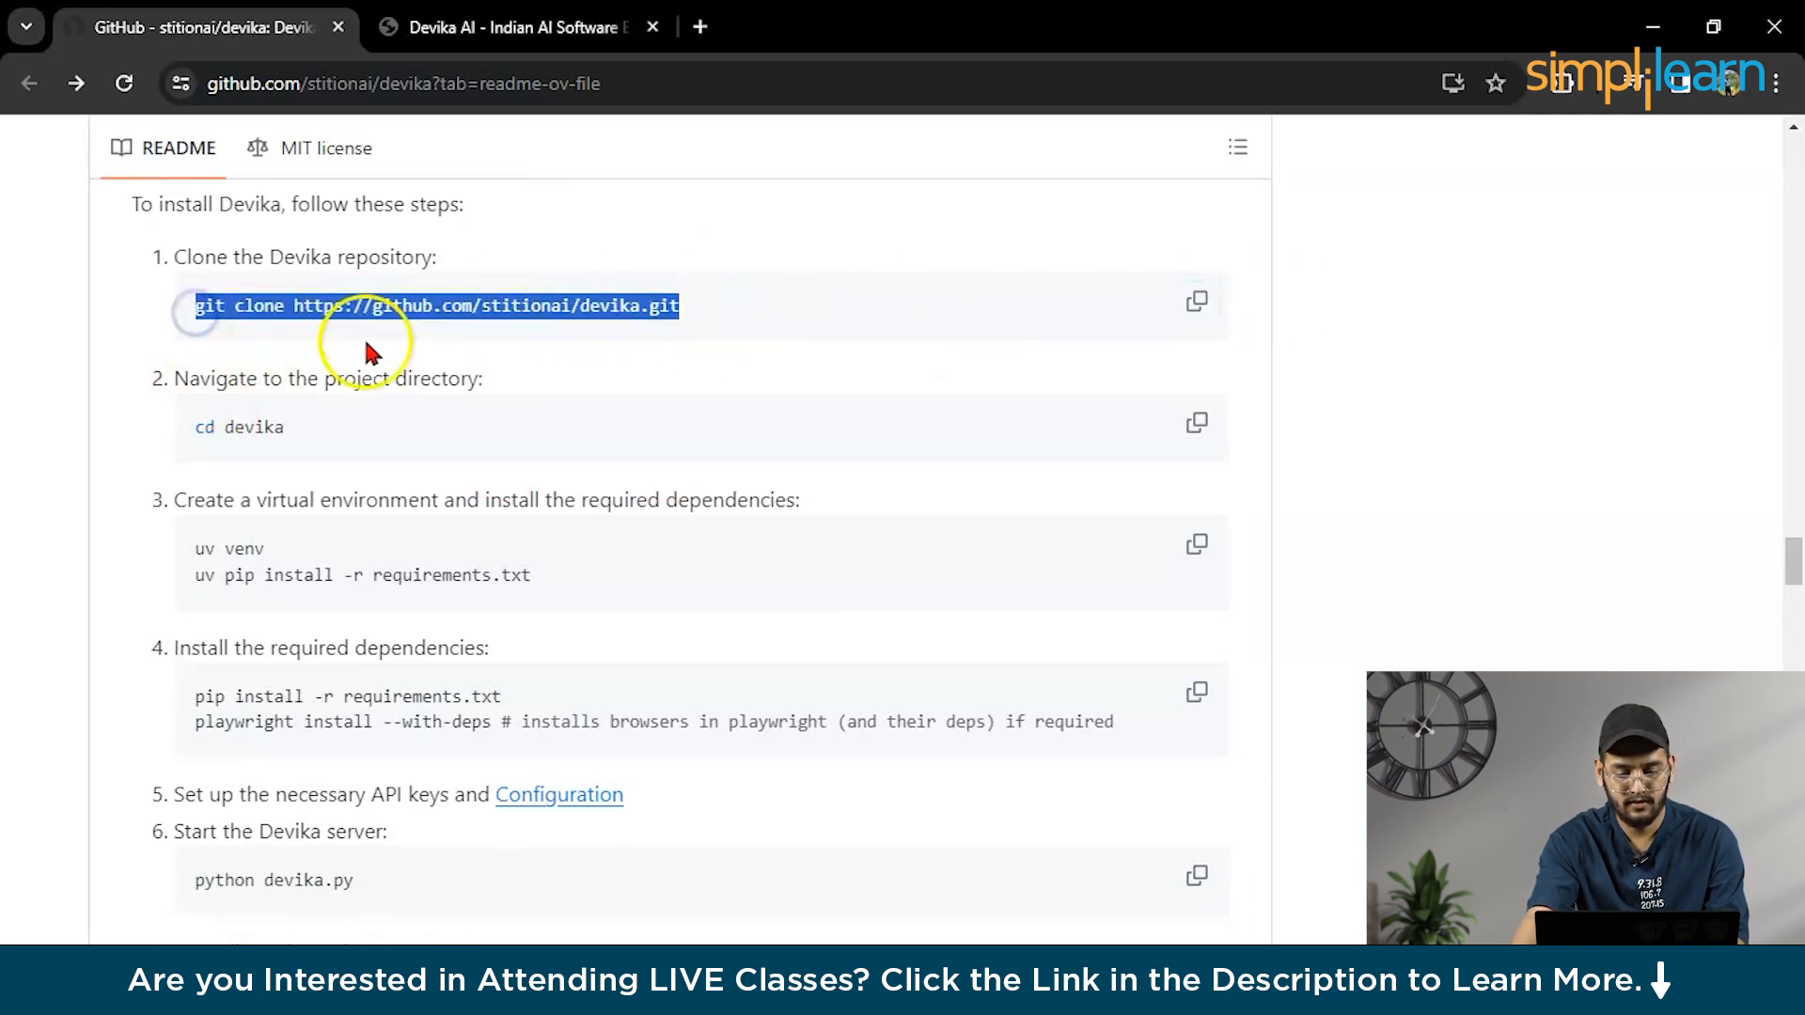
- Run the git clone command for Devika in Command Prompt
key(alt+Tab)
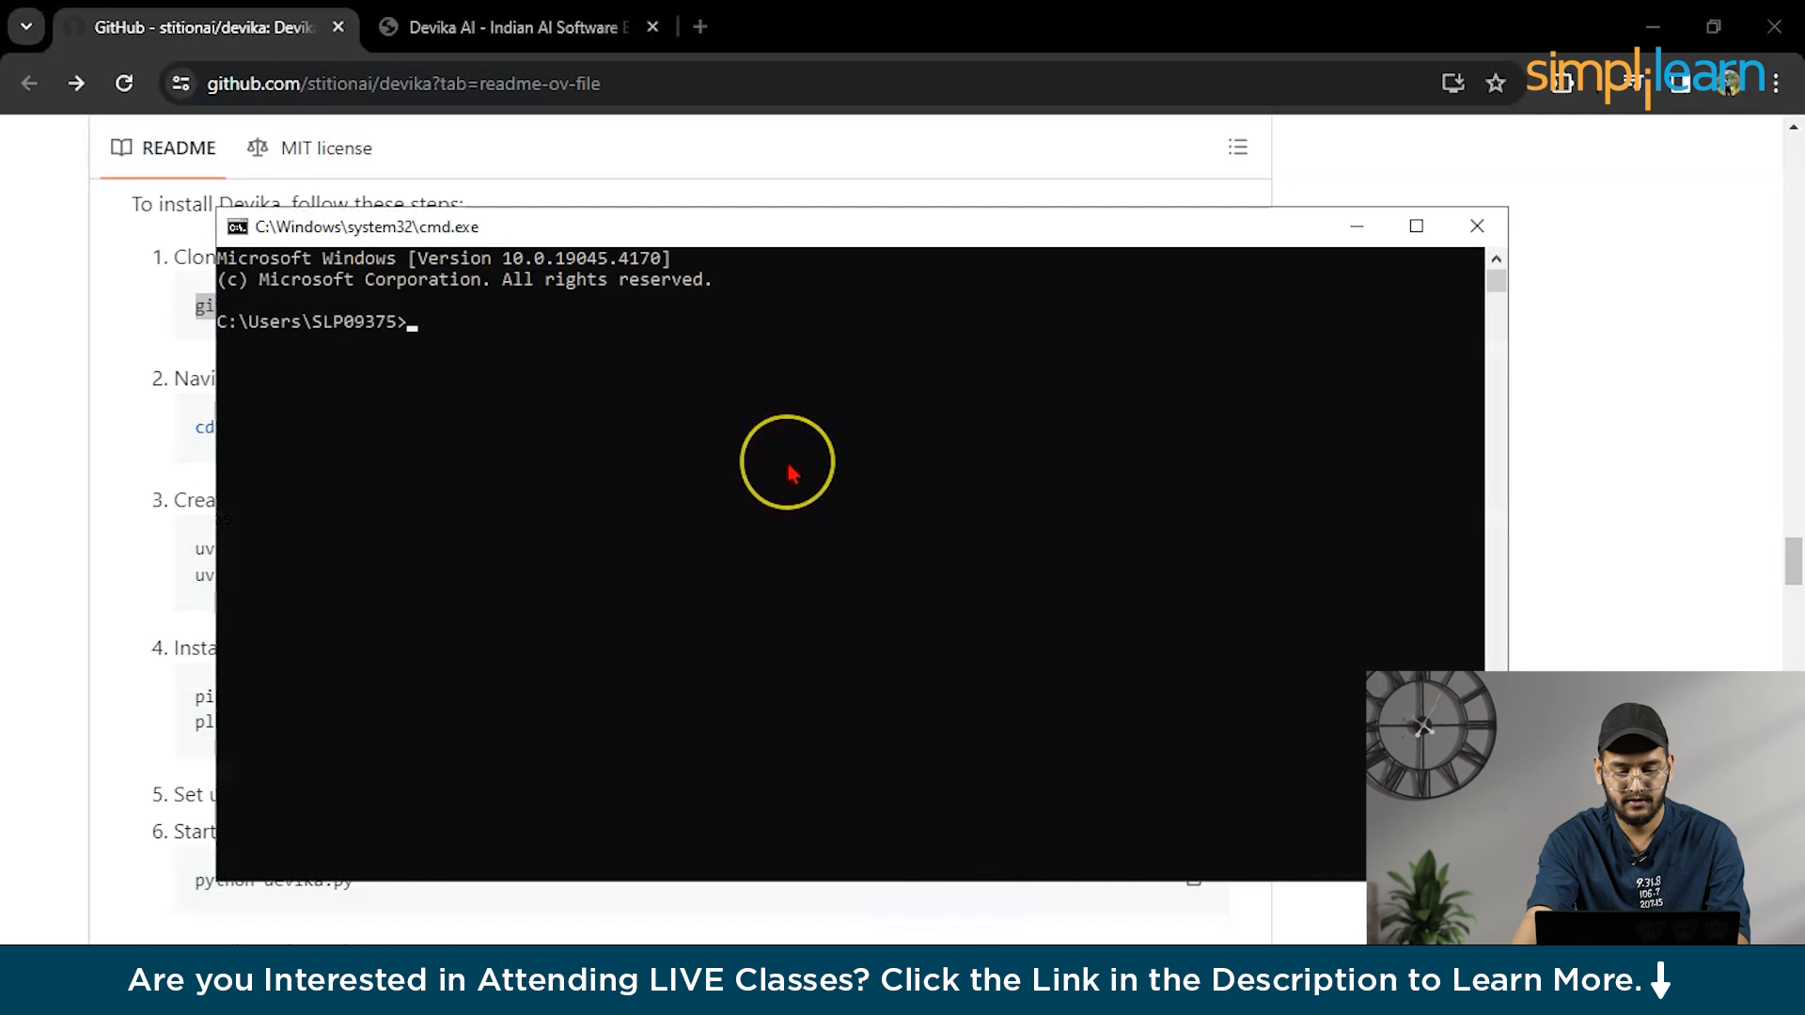
key(ctrl+v)
key(Return)
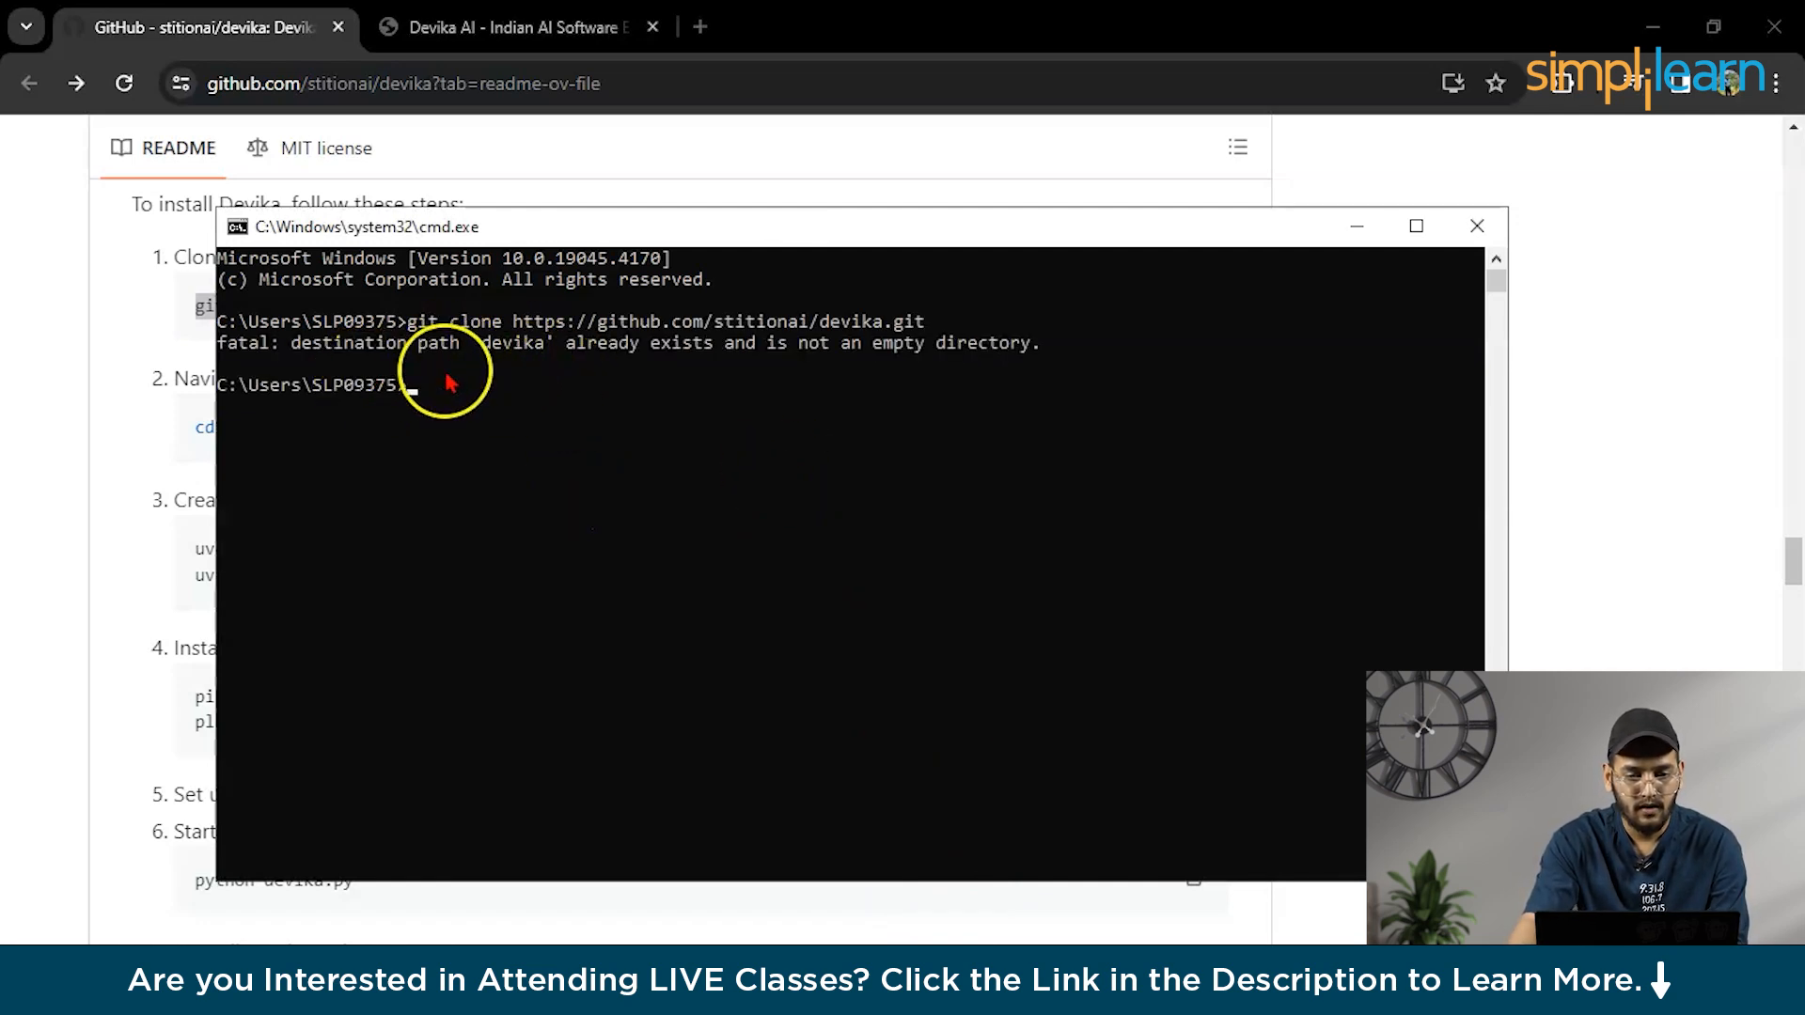
- Read the 'already exists' clone error and move the Command Prompt window right
drag(291, 343, 332, 346)
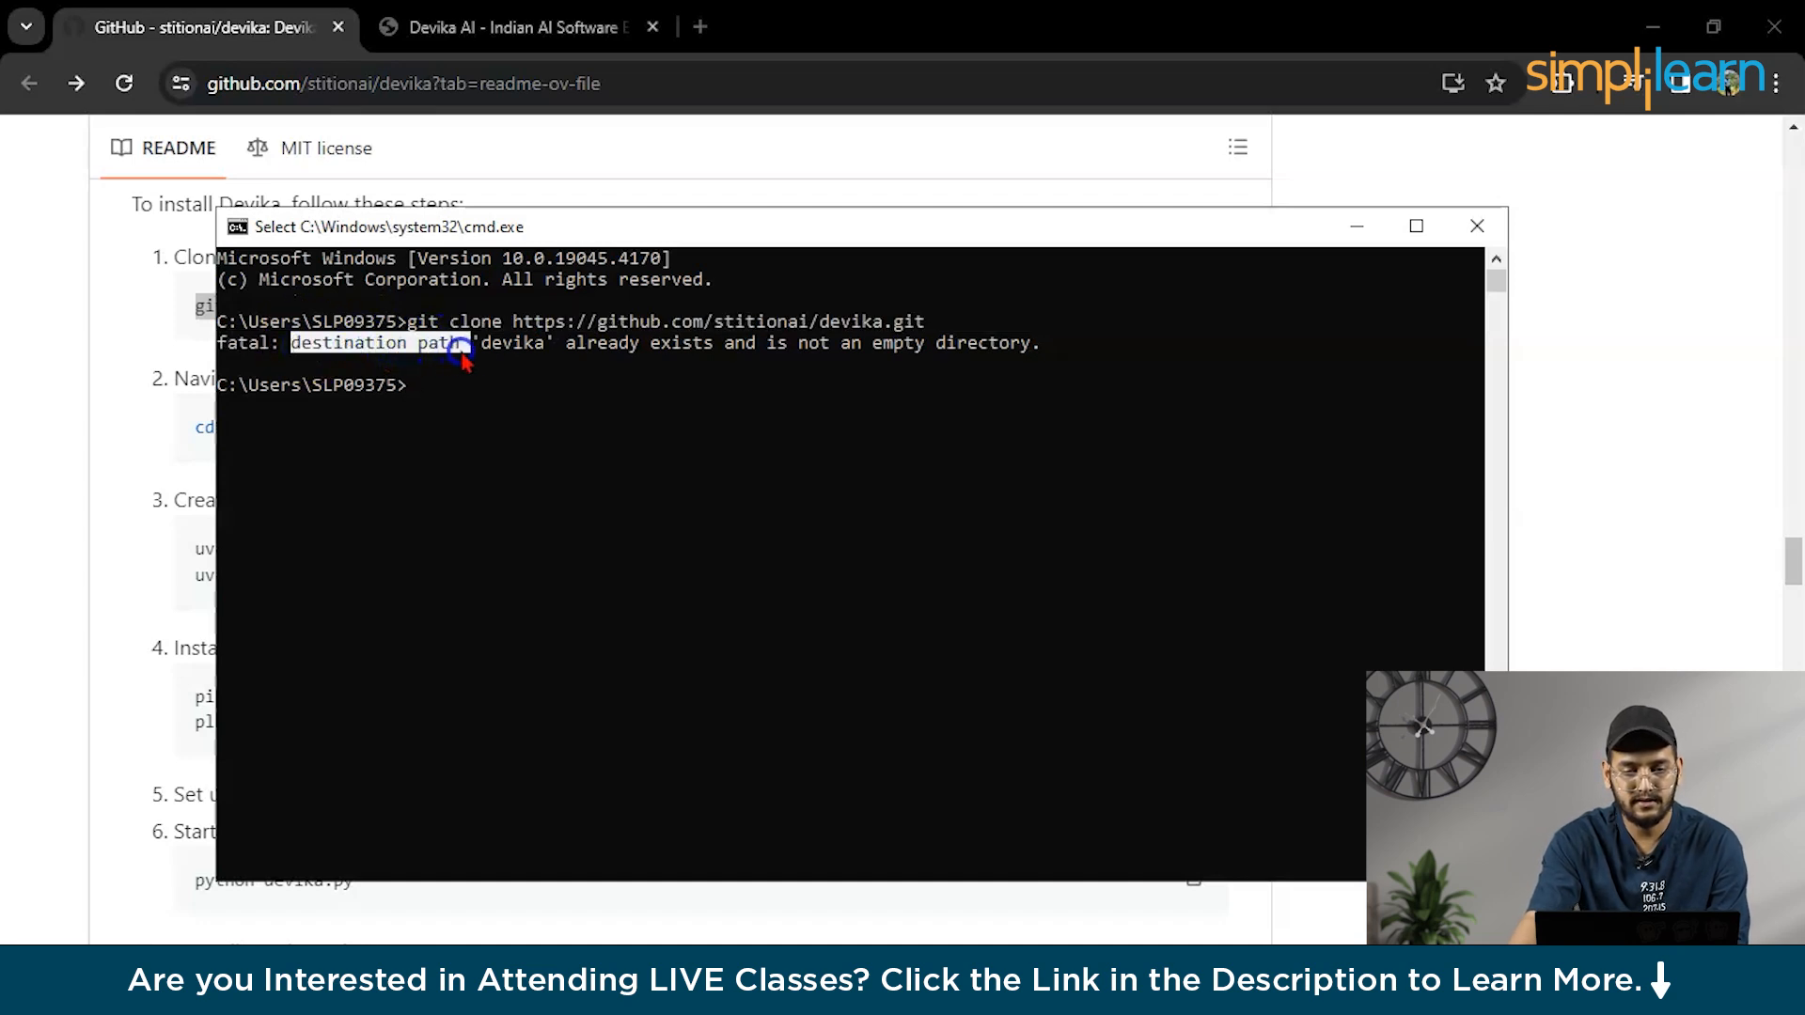
drag(528, 354, 1040, 350)
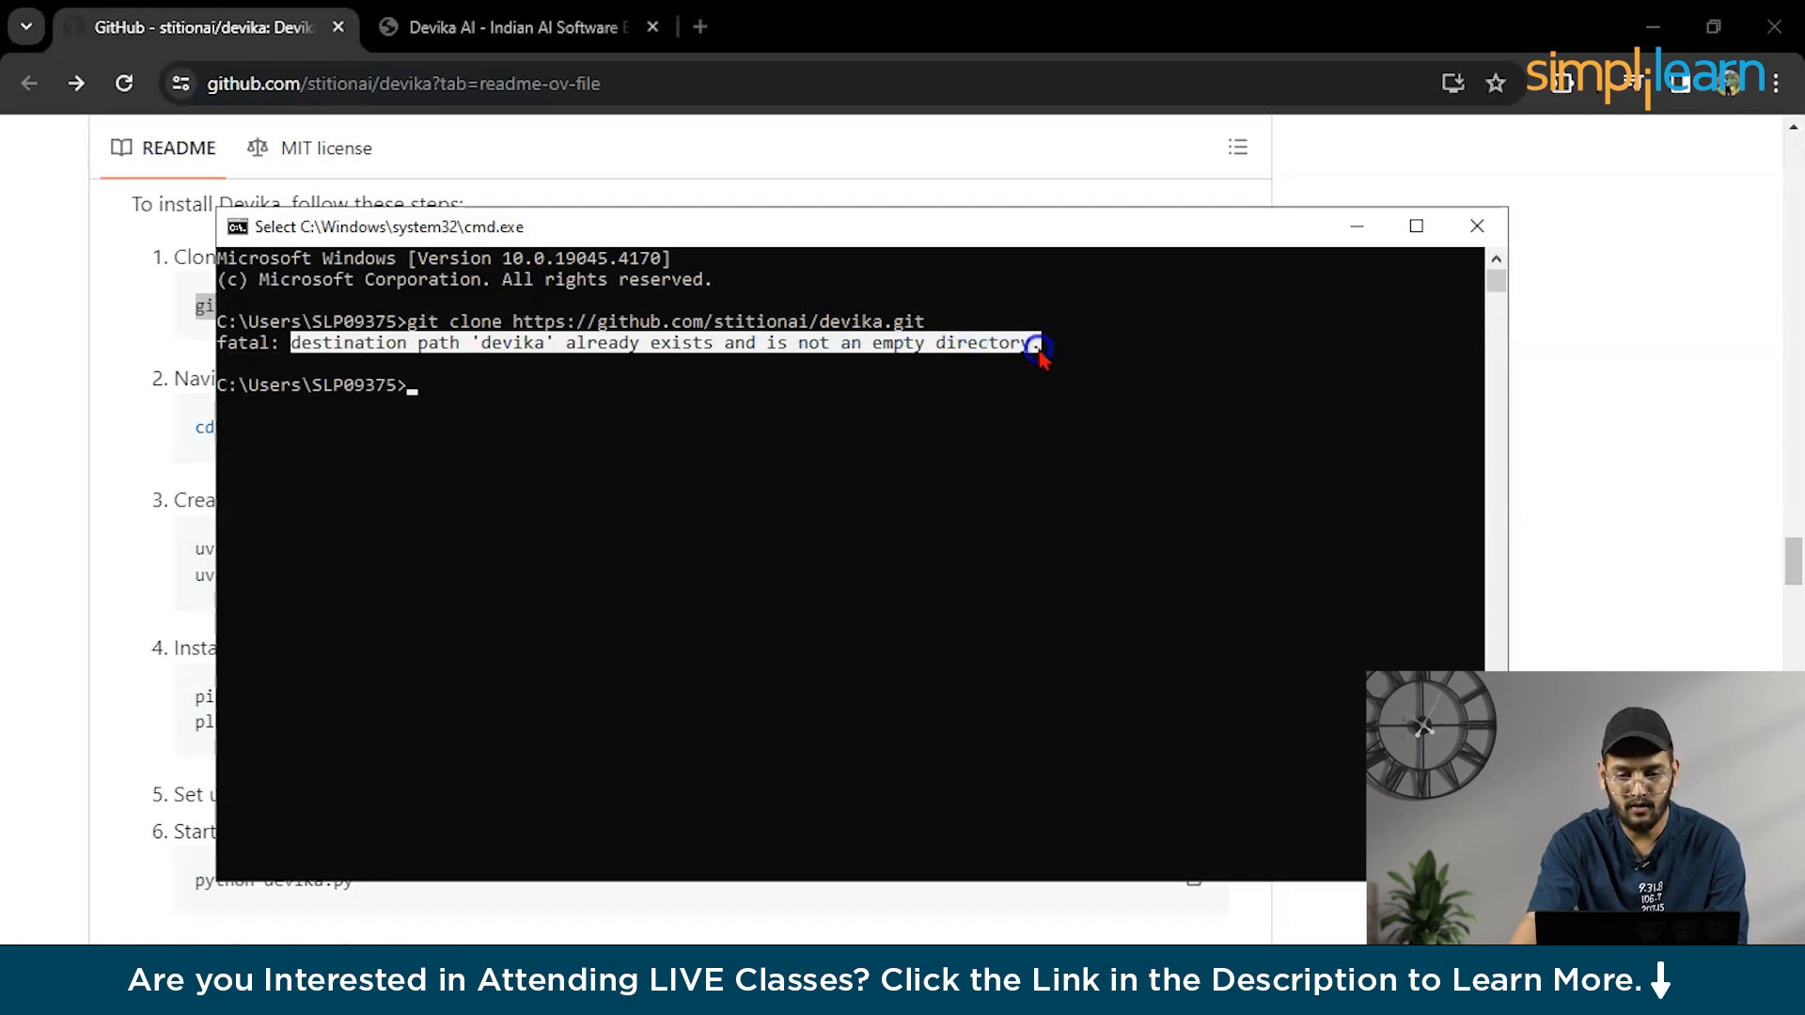
click(785, 423)
text(cd>)
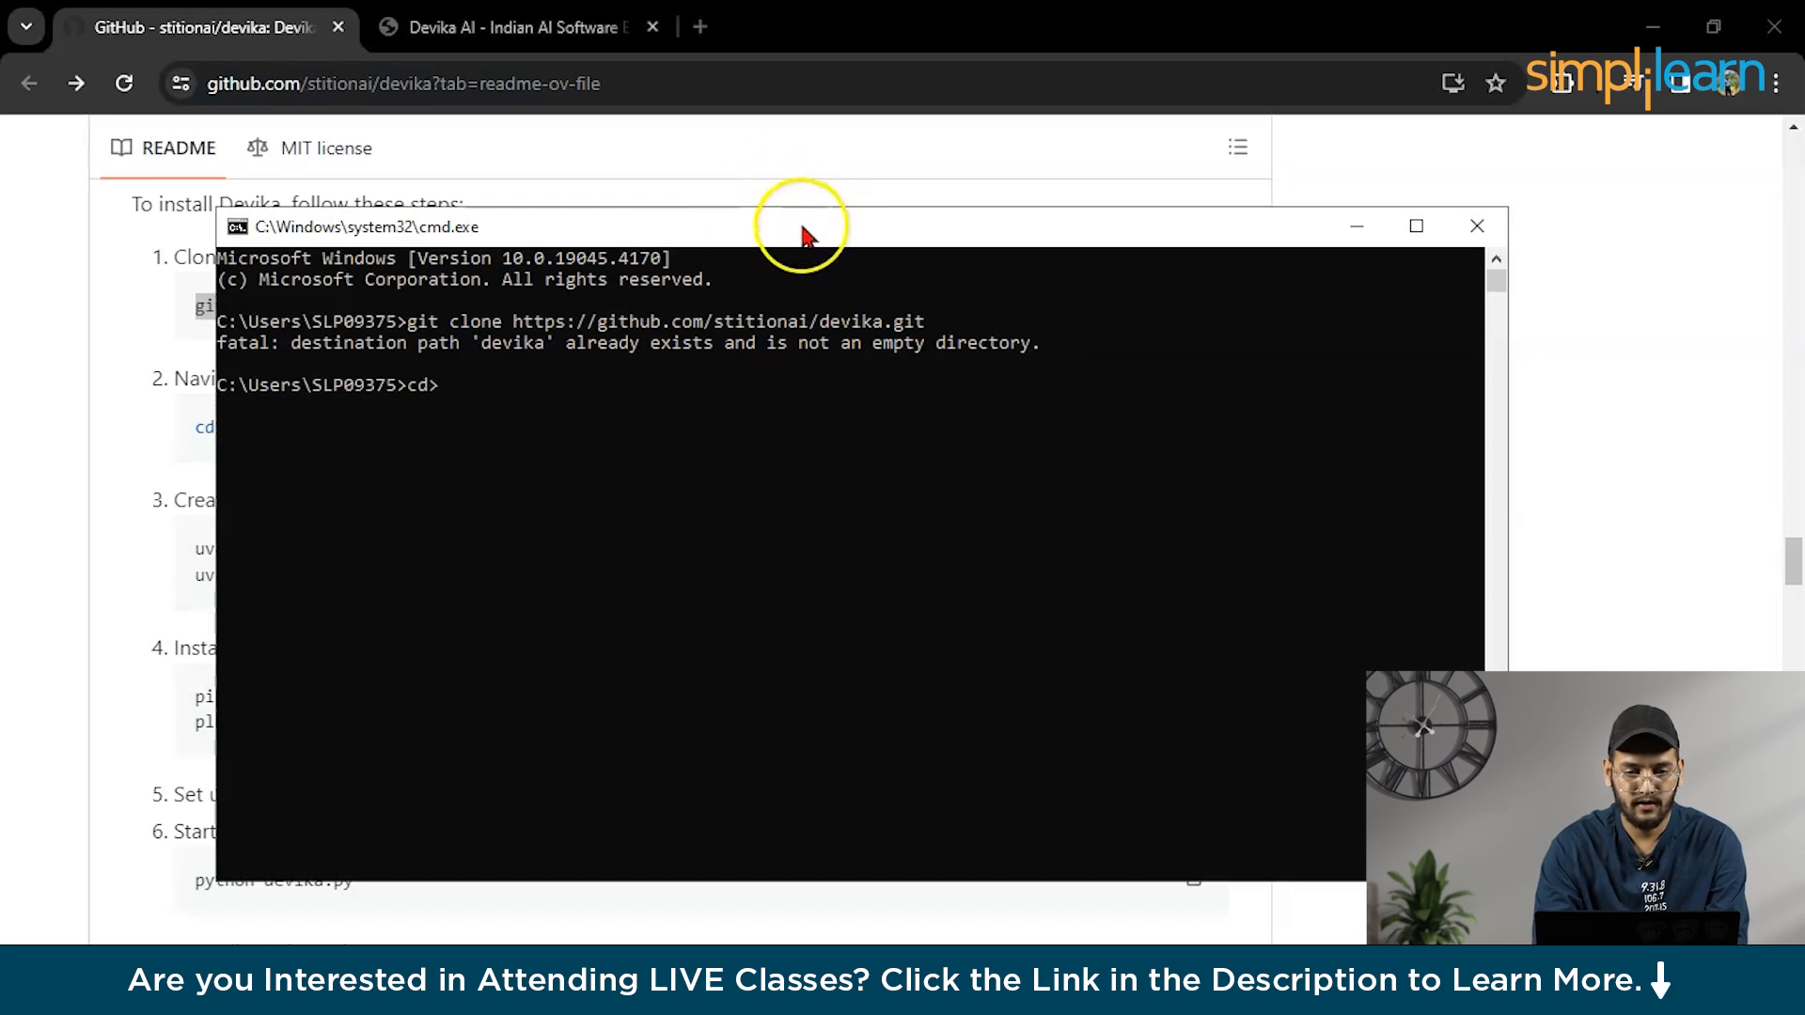
mouse_move(804, 226)
mouse_down()
mouse_move(1068, 242)
mouse_move(1005, 244)
mouse_up()
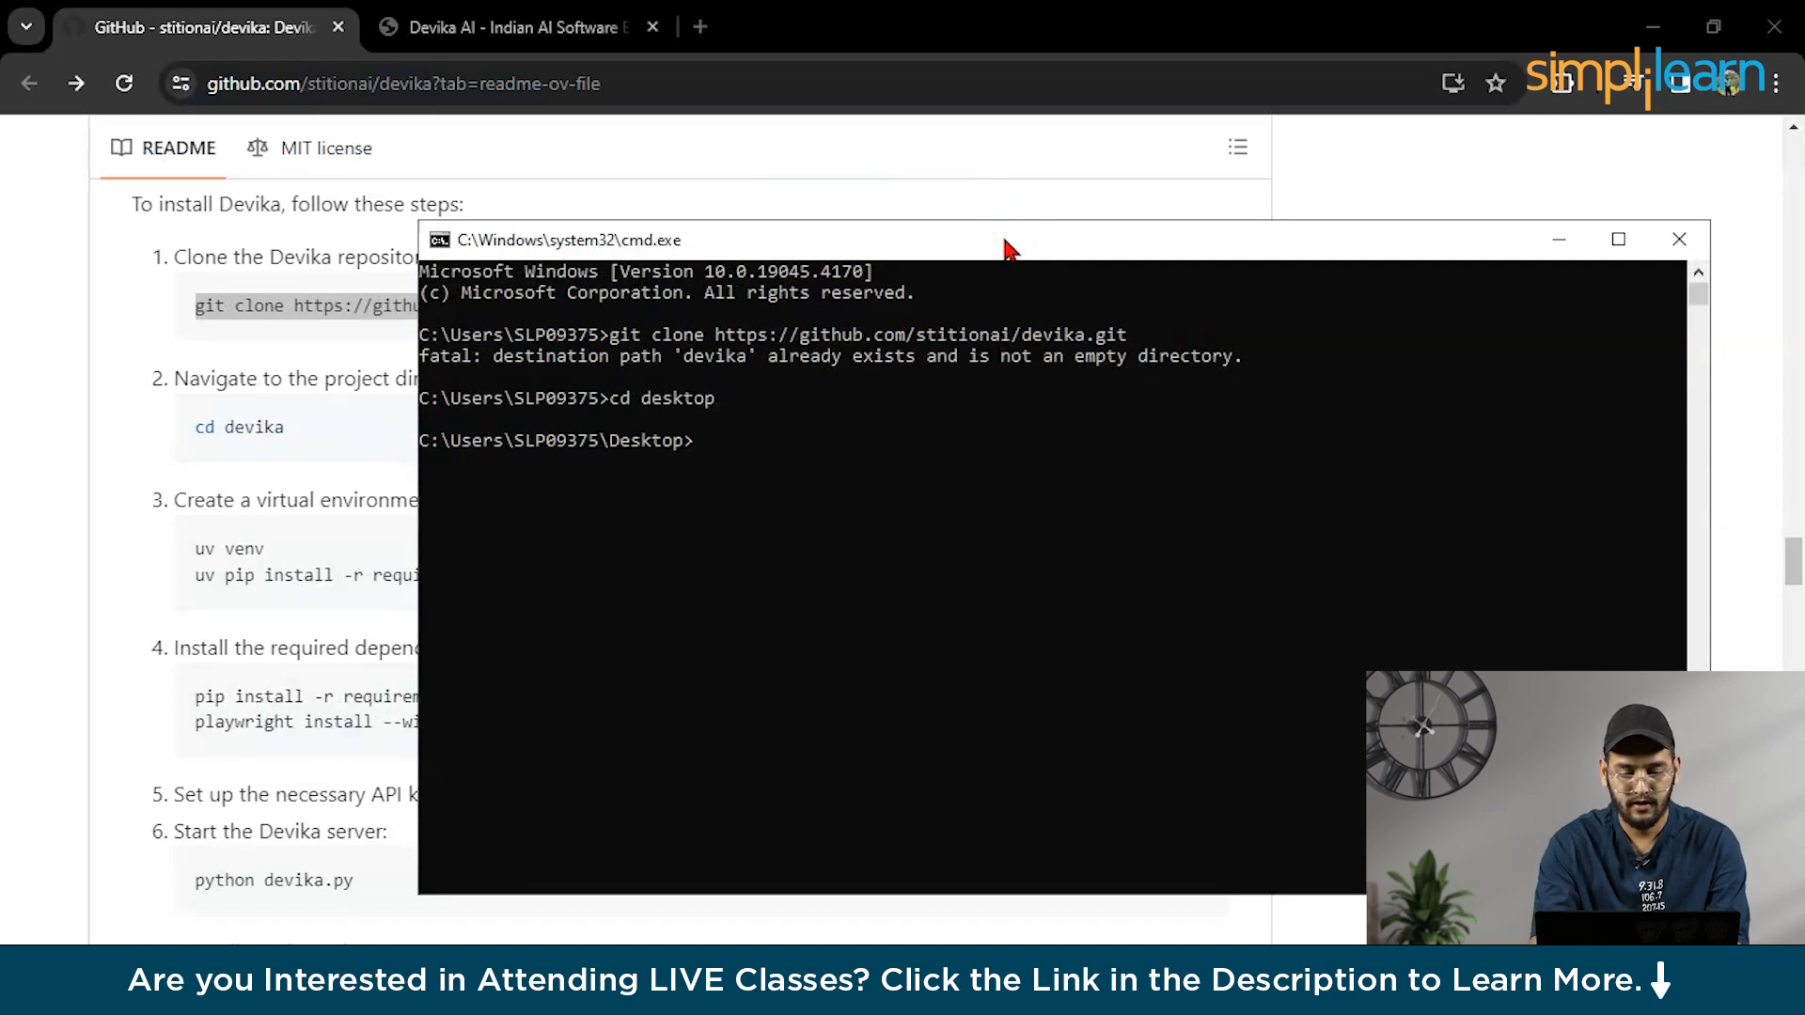
- Clone Devika again inside the Desktop folder and review the clone output
text(git clone https://github.com/stitionai/devika.git)
key(Return)
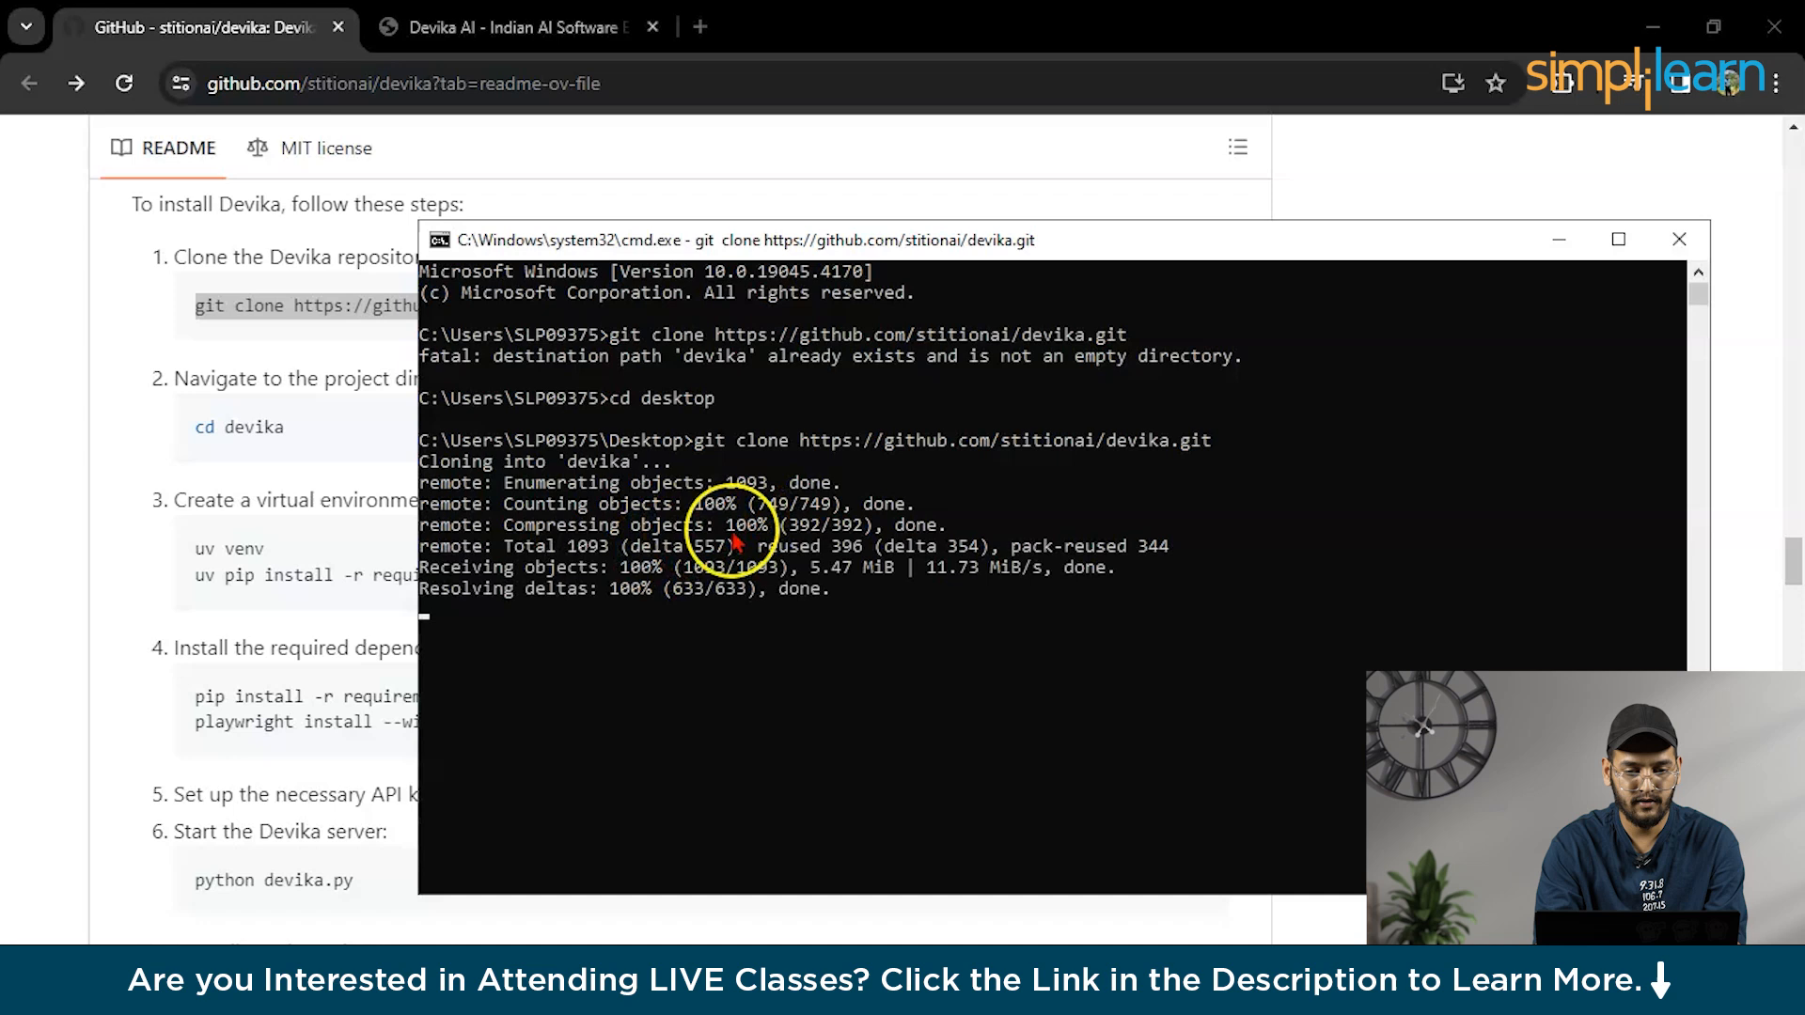
drag(1010, 239, 909, 194)
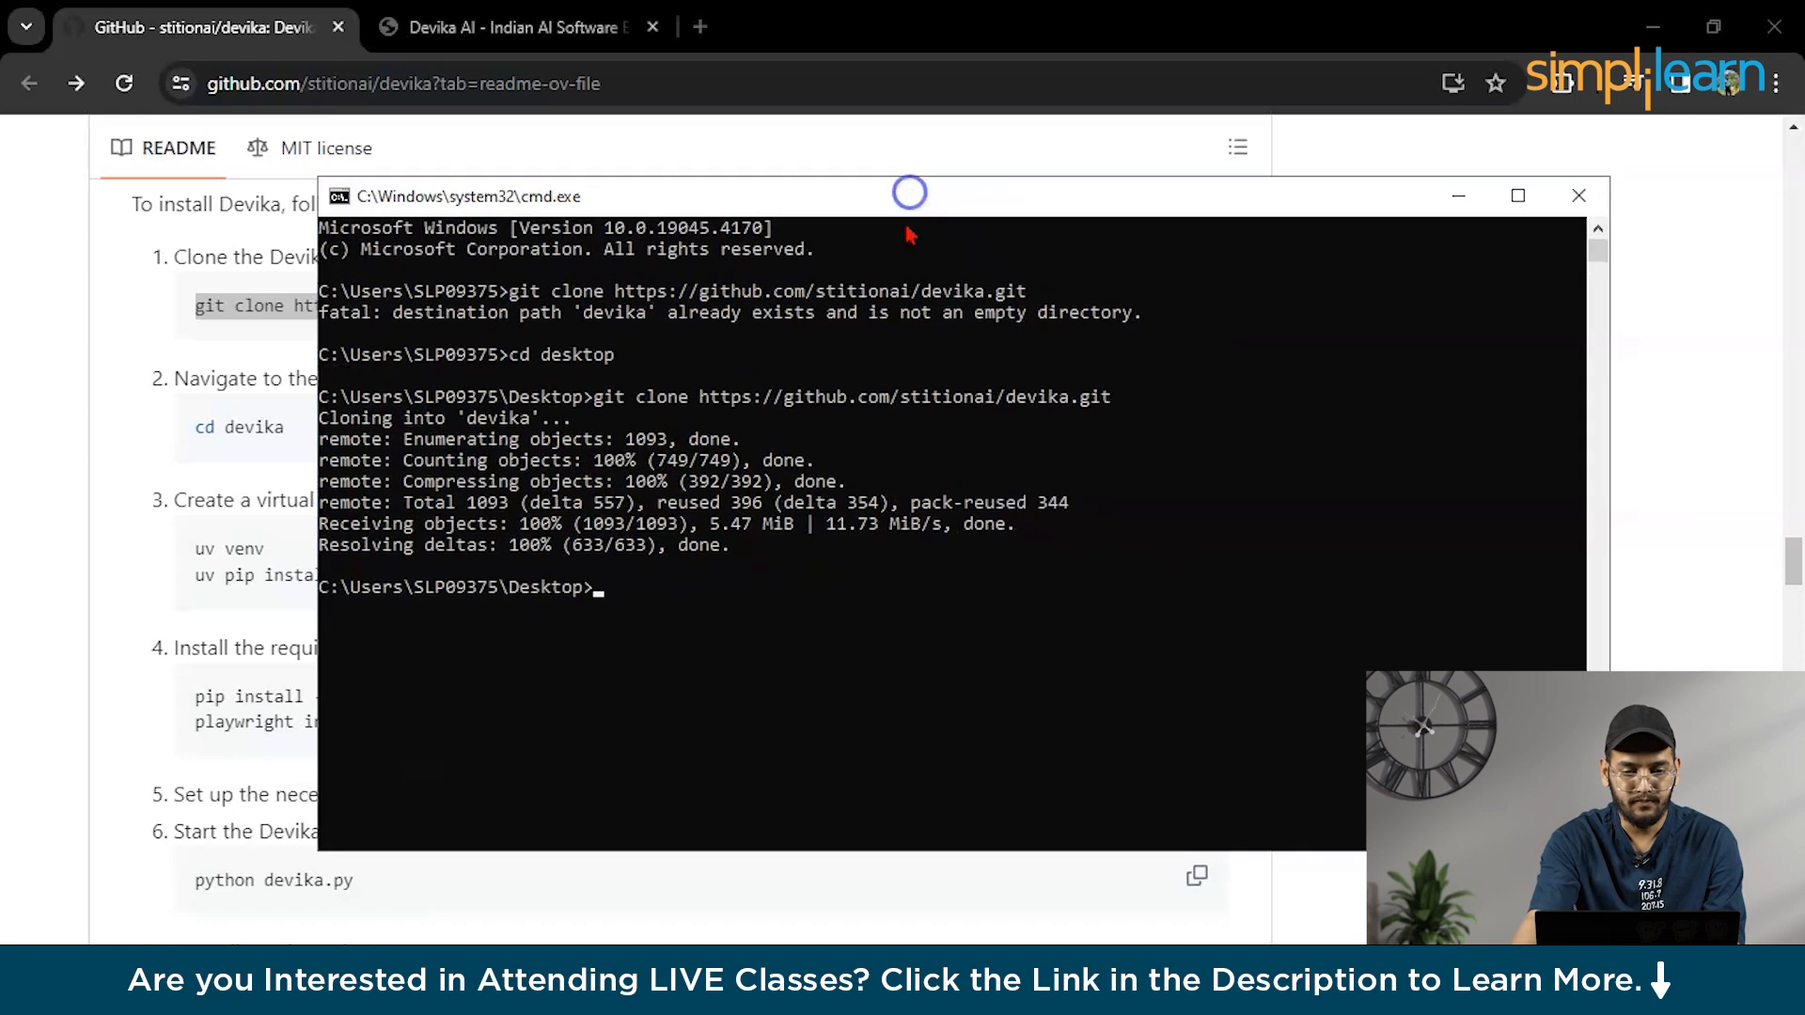
drag(784, 564, 328, 429)
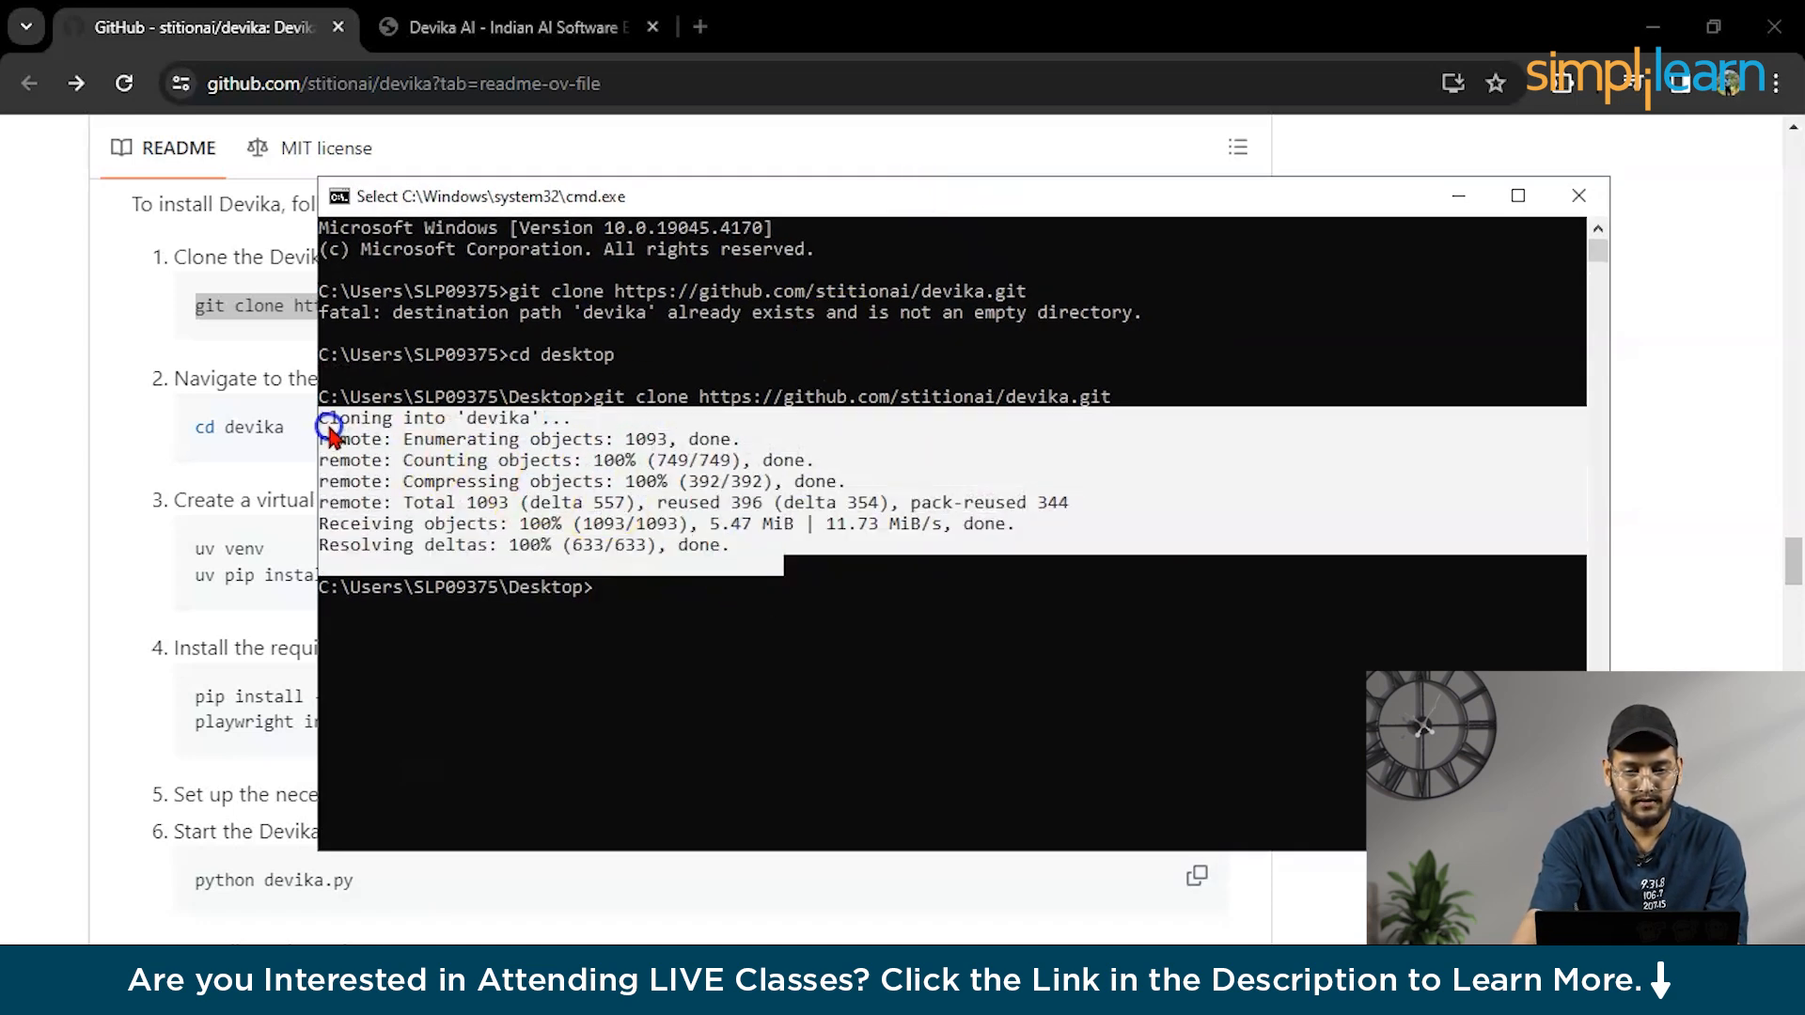
click(758, 547)
text(cd)
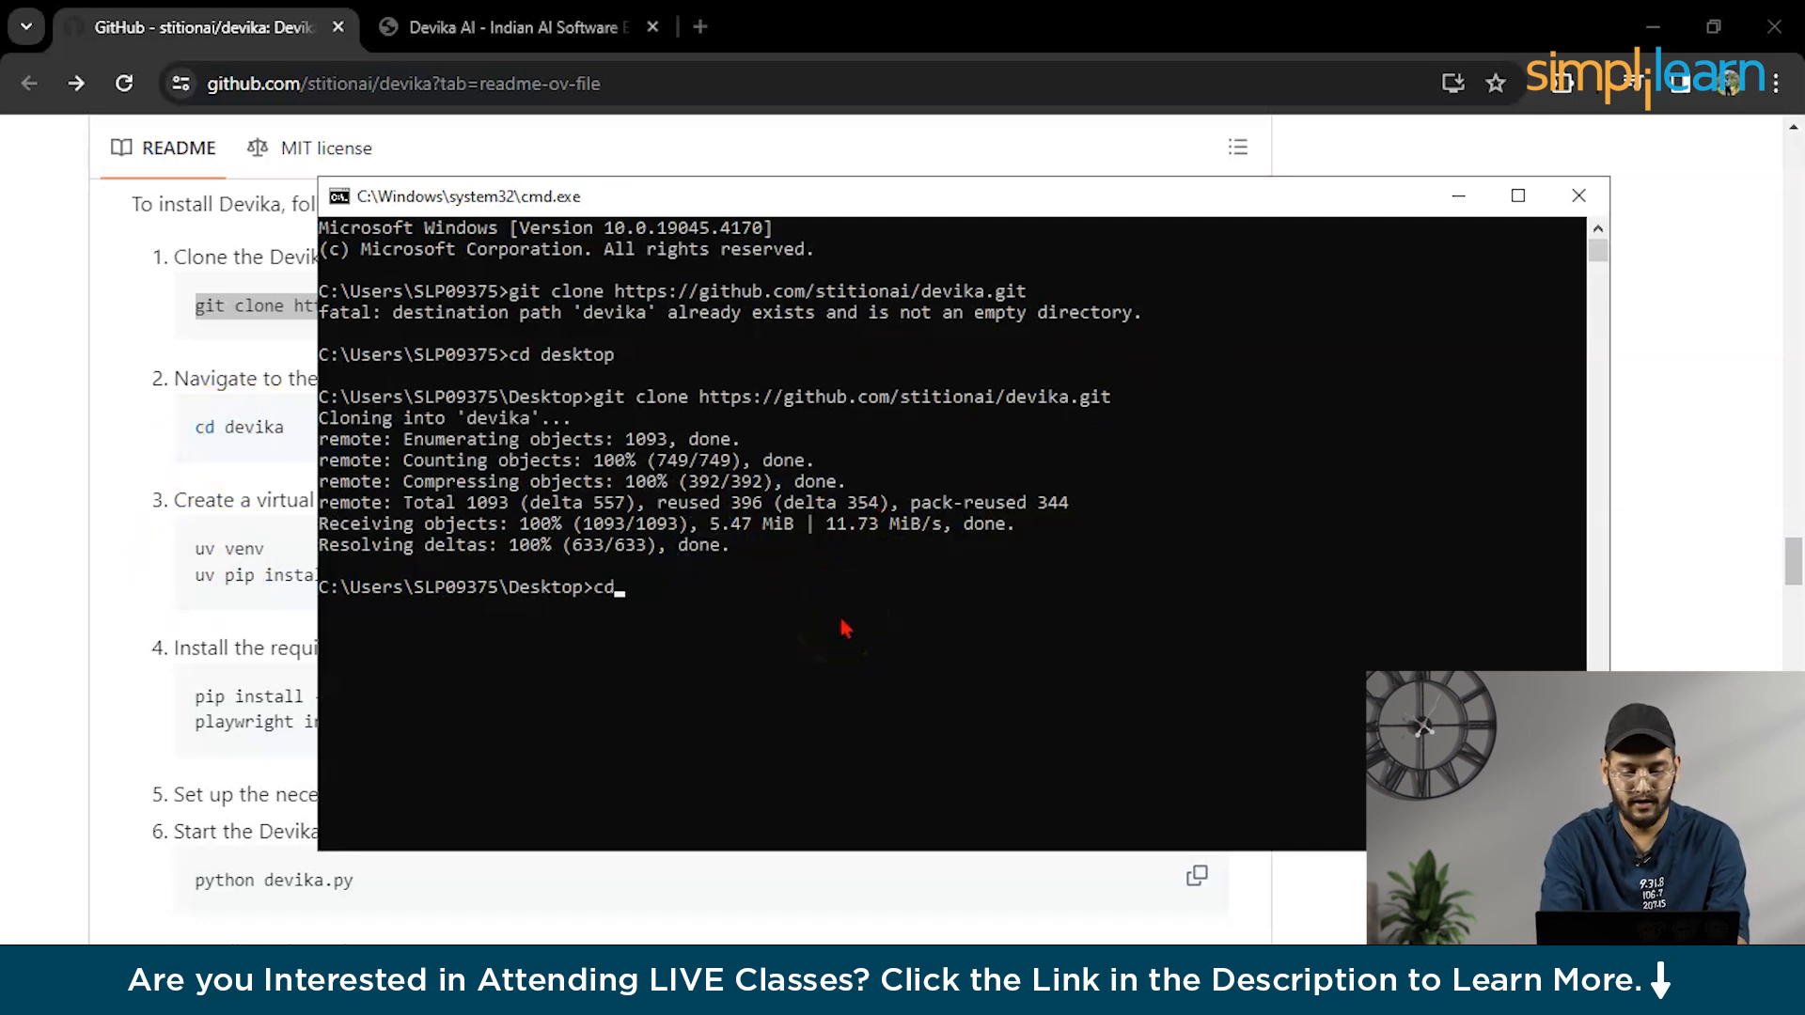
text( devika)
- Enter the devika folder with cd and check its cloned project files in File Explorer
key(Return)
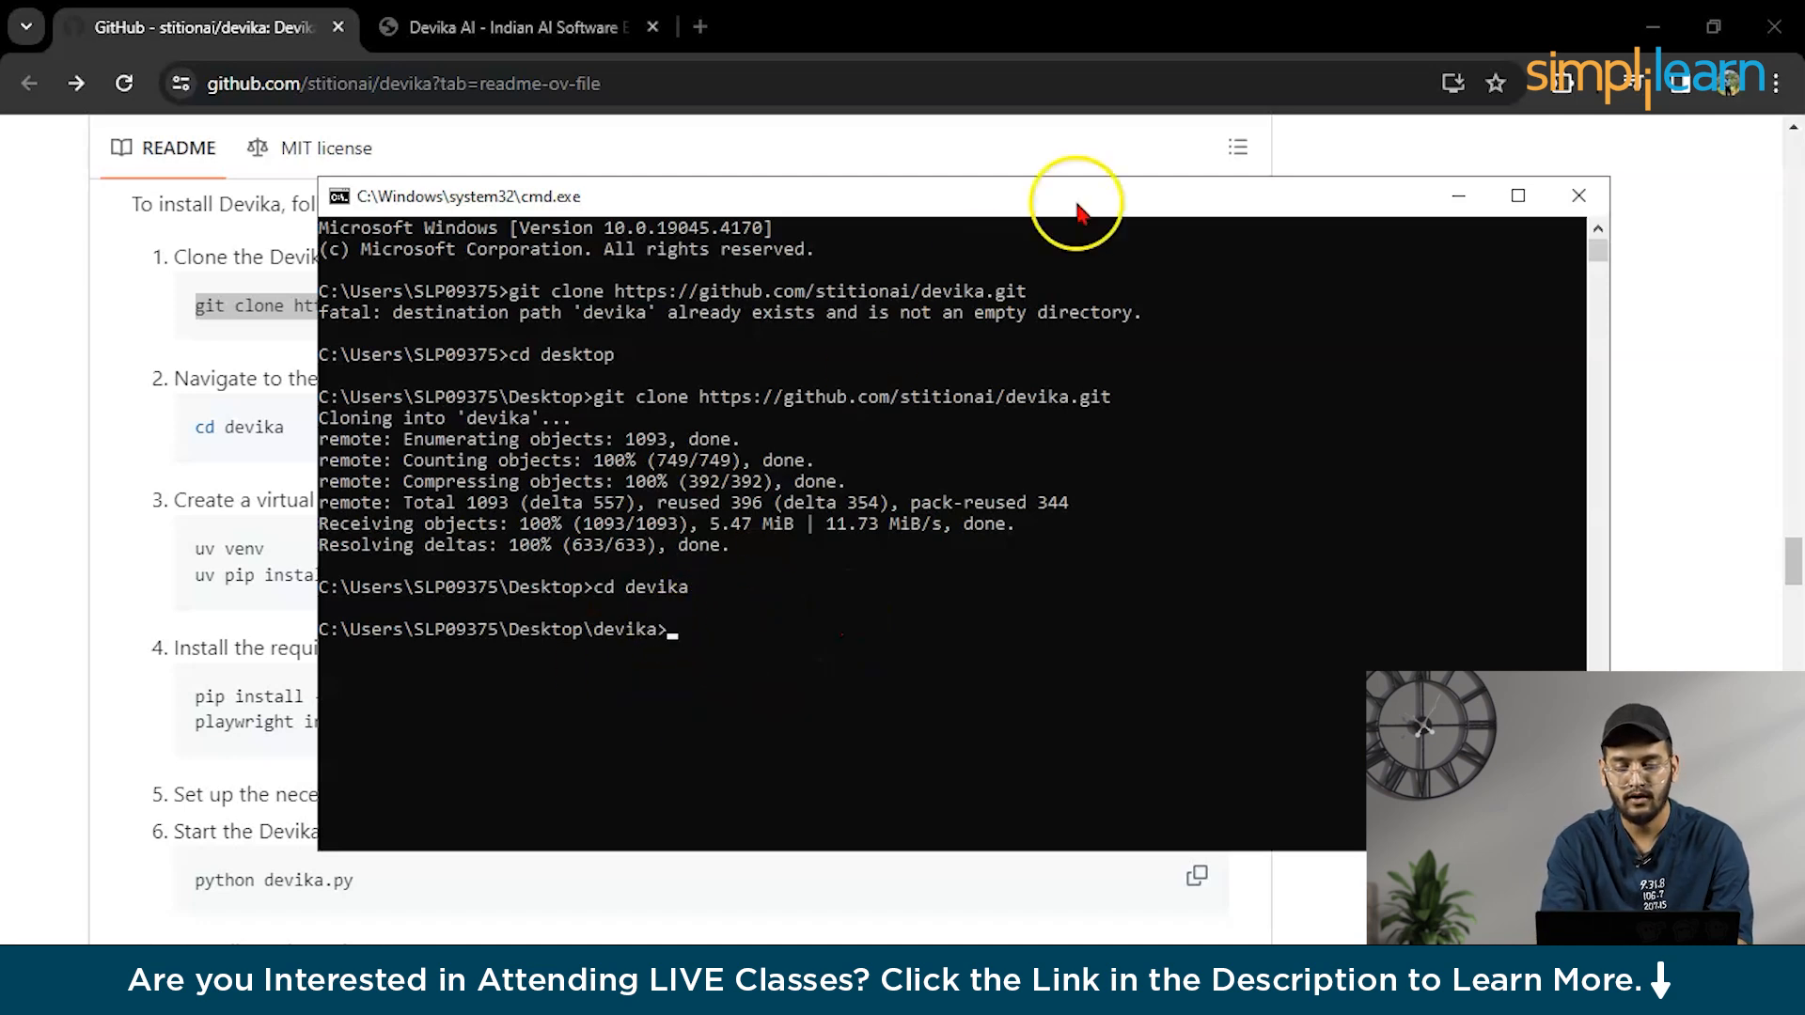
drag(1080, 210, 1219, 198)
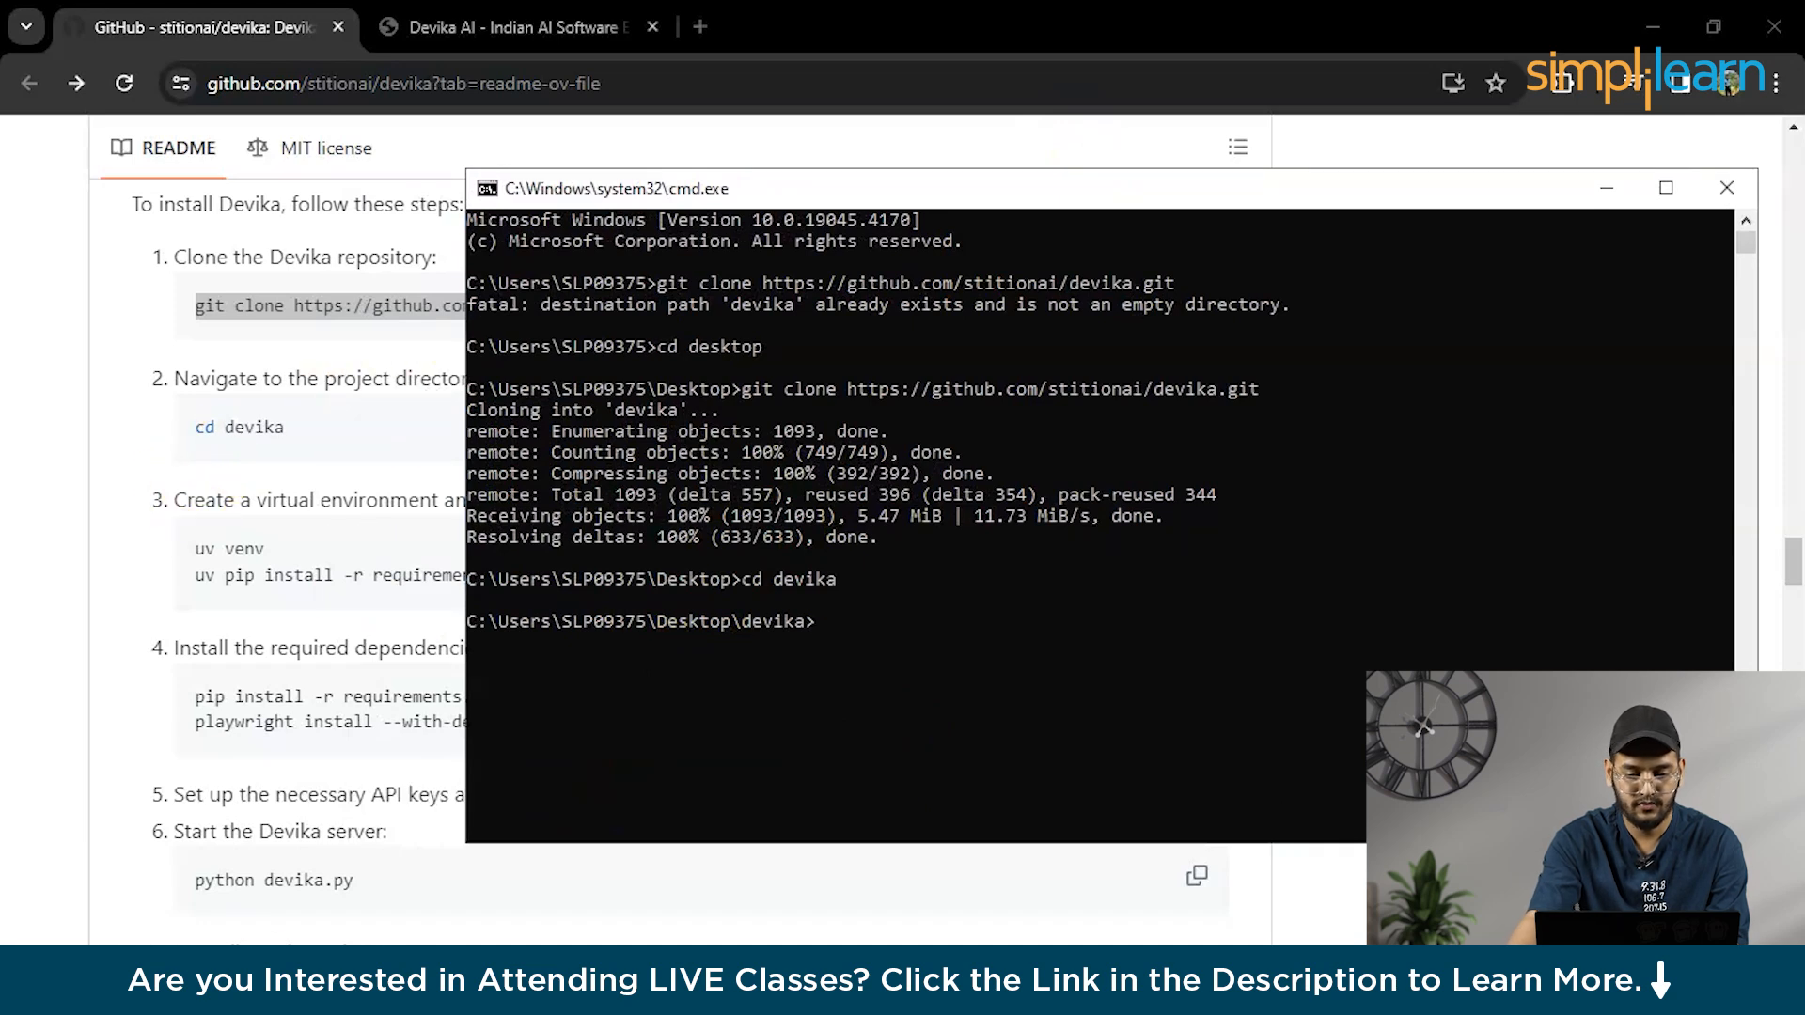
key(alt+Tab)
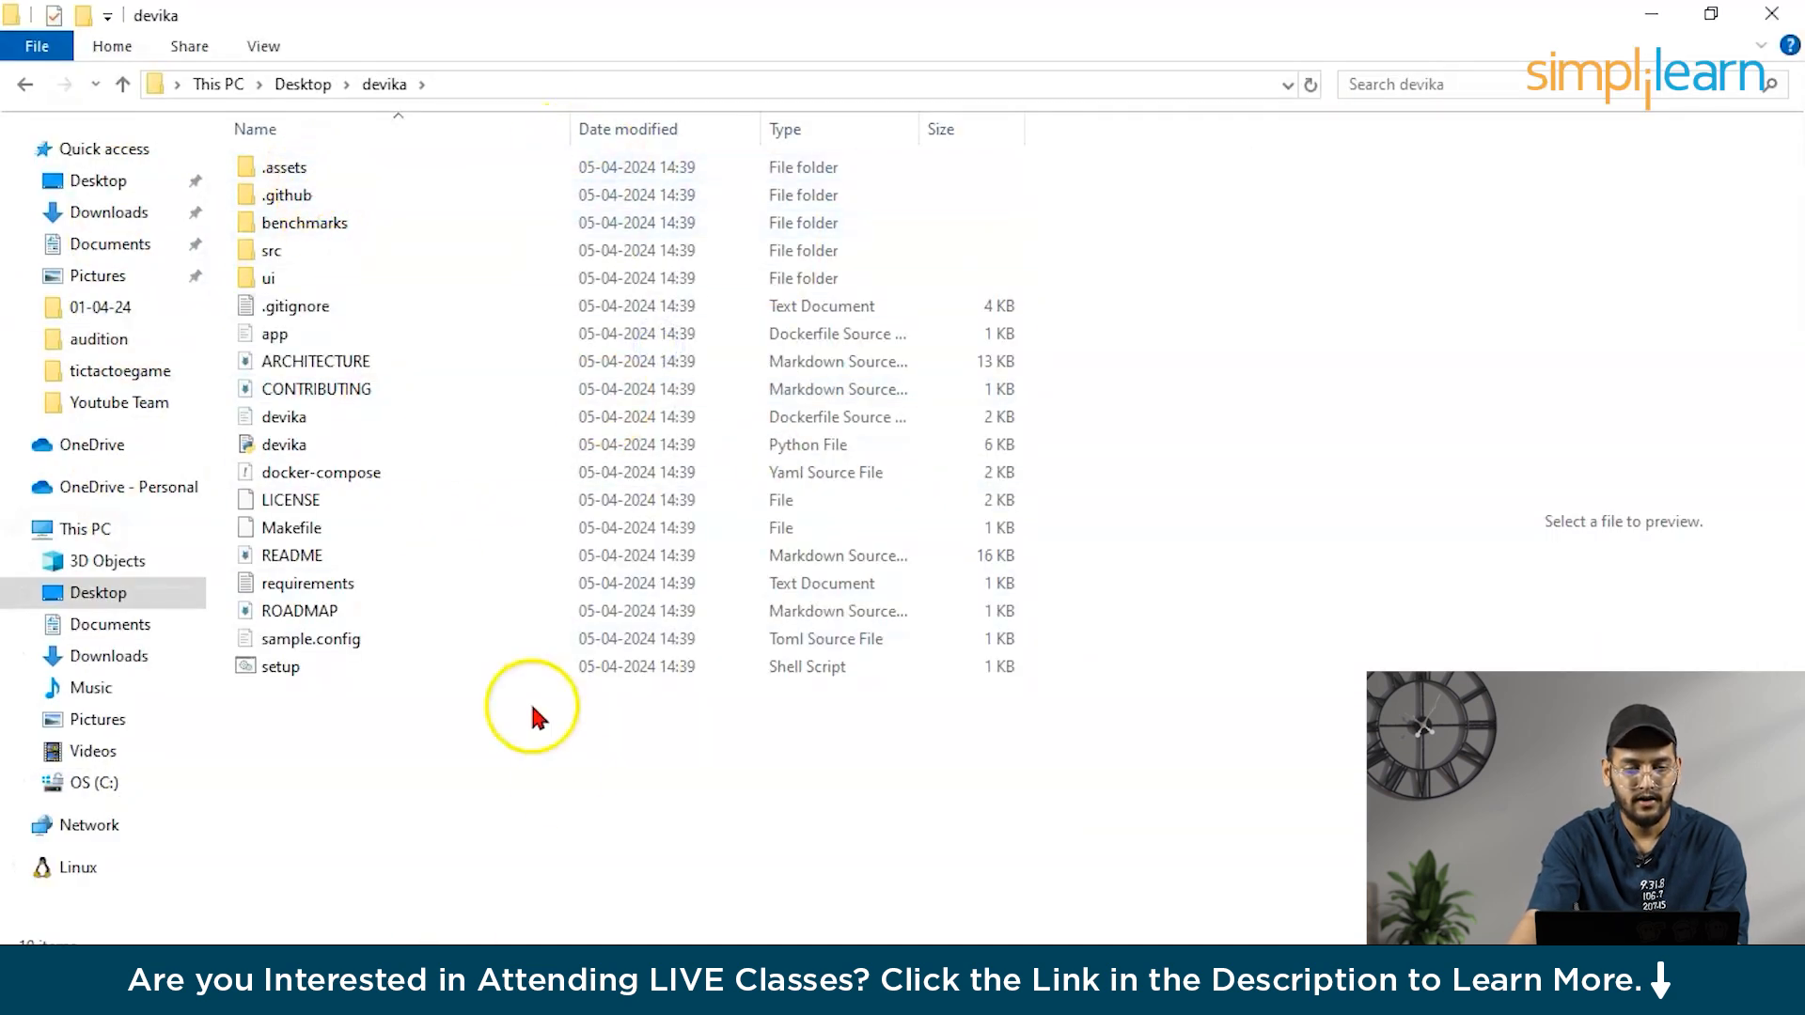
drag(1086, 804, 170, 137)
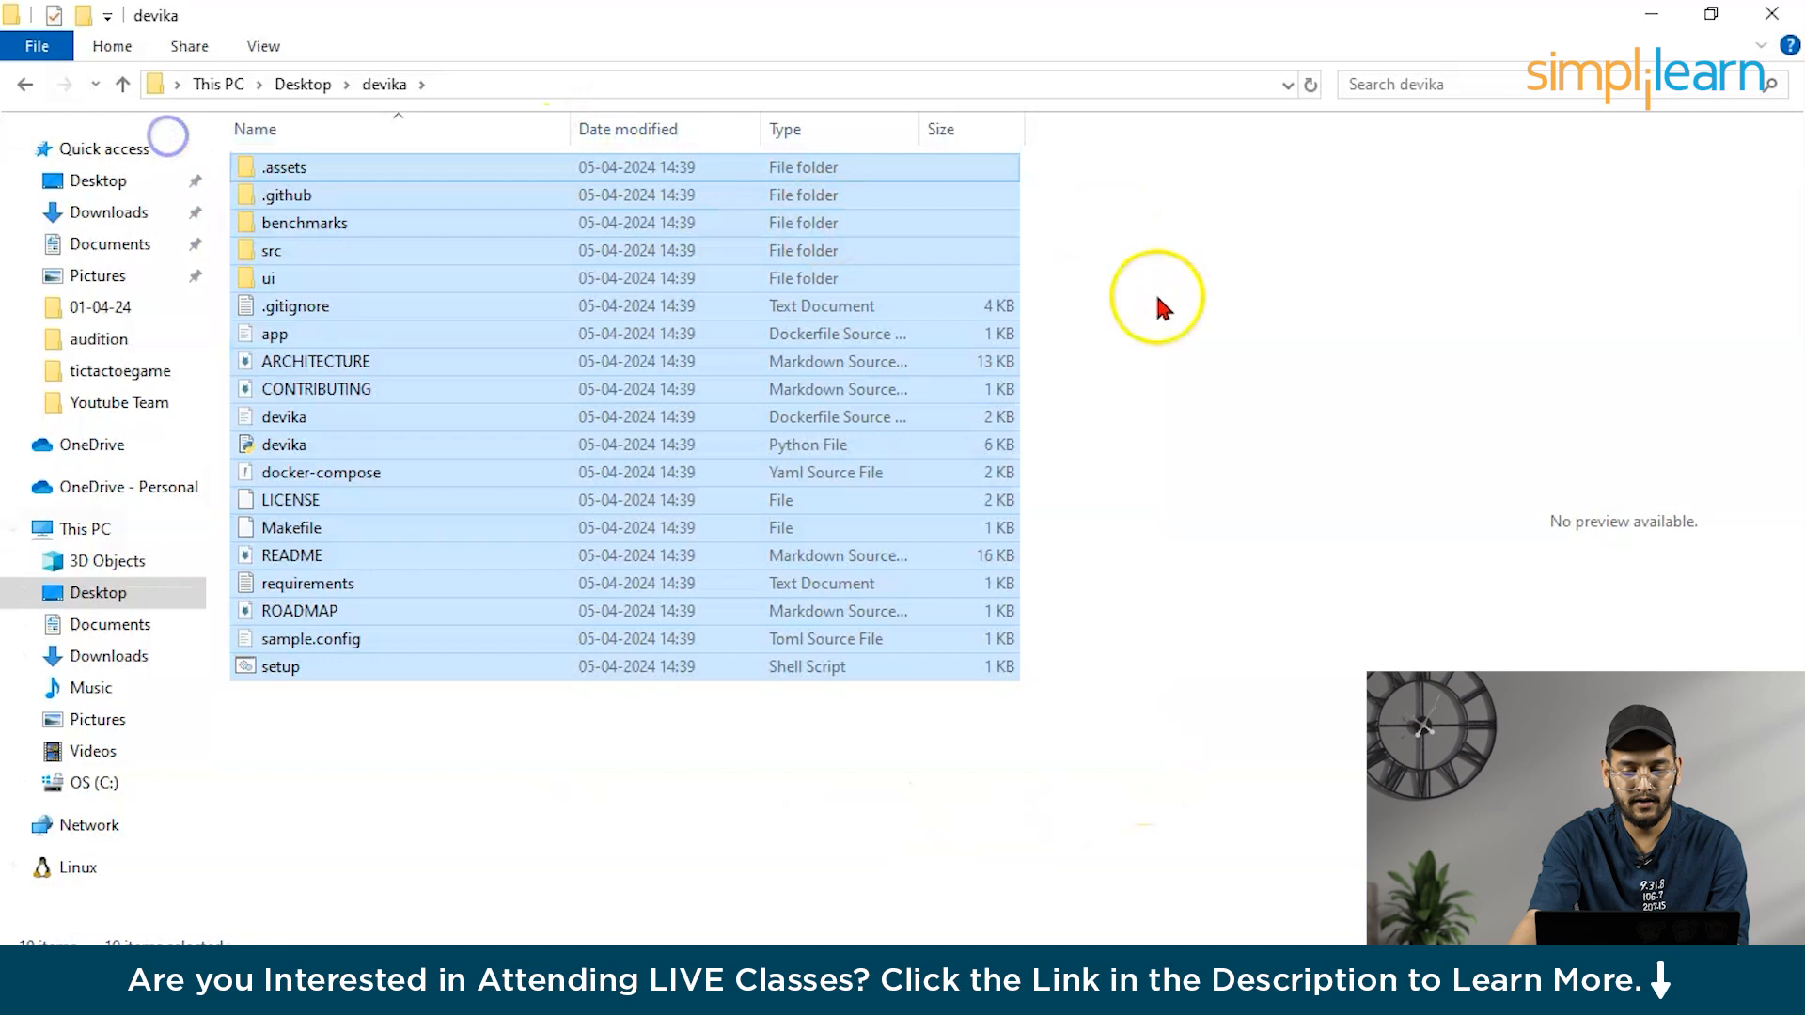
click(1156, 310)
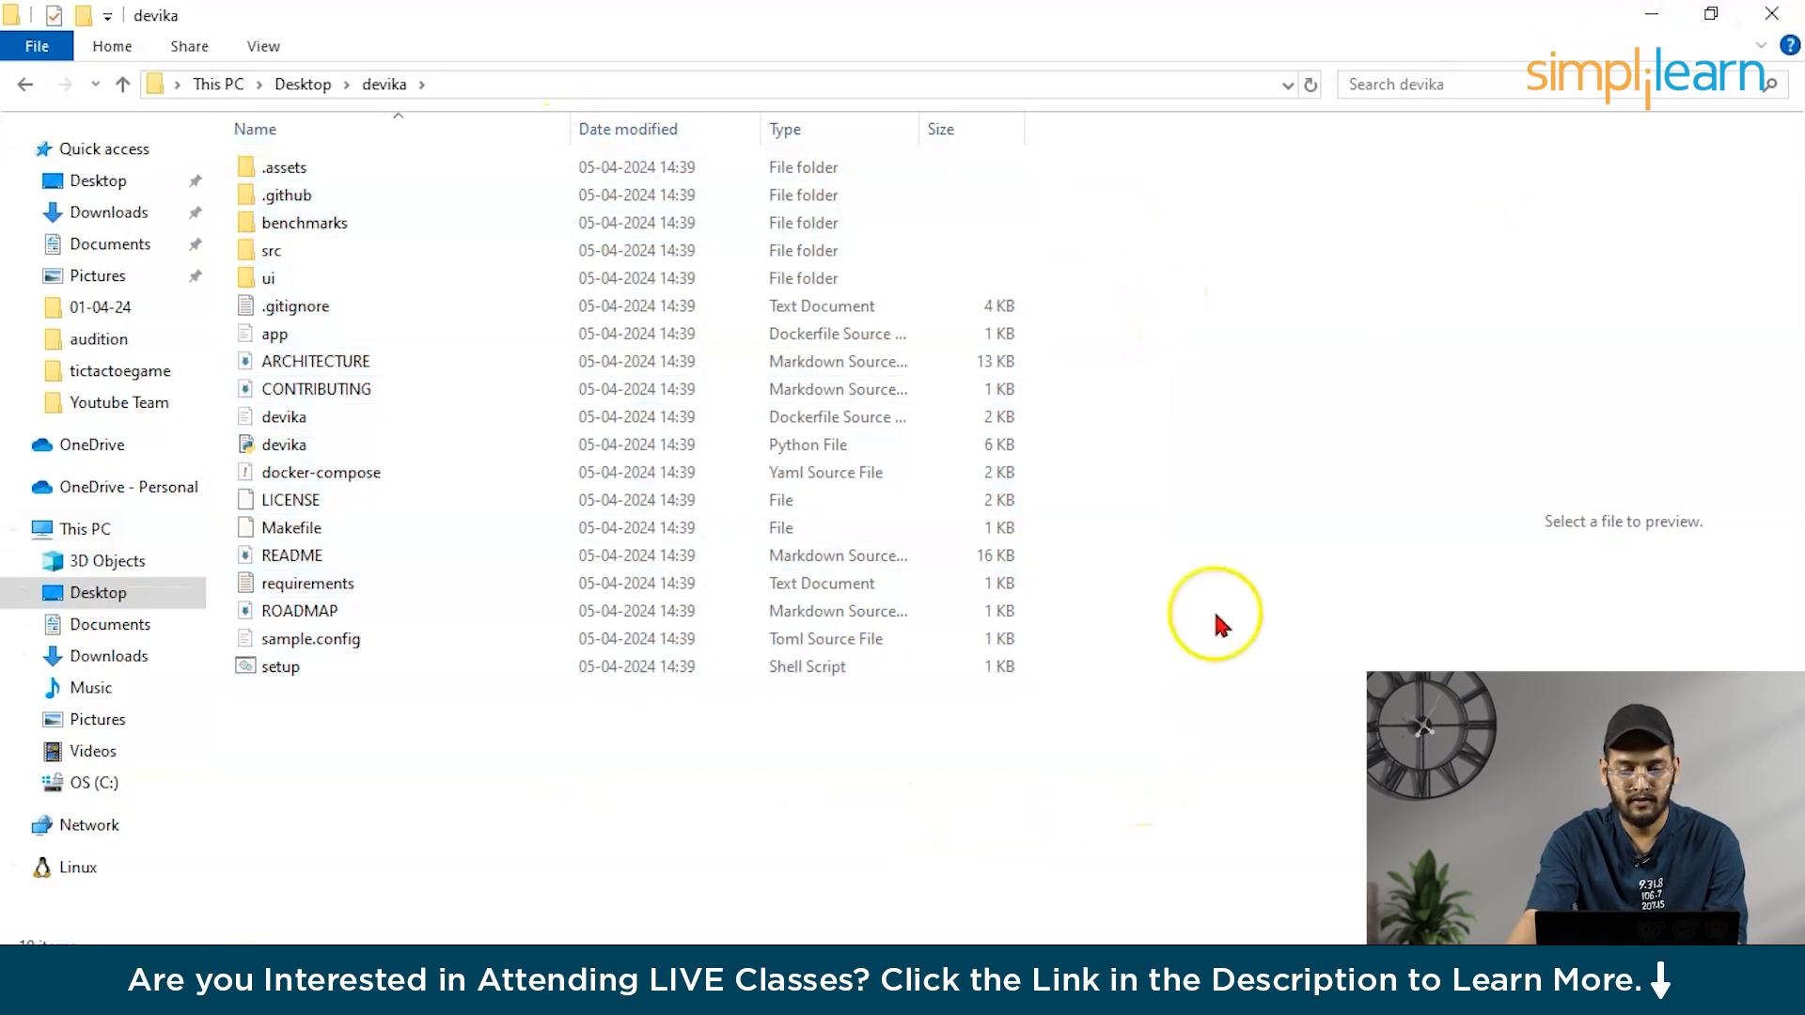
- Return to the README and pick out the virtual environment step with uv venv
key(alt+Tab)
click(766, 418)
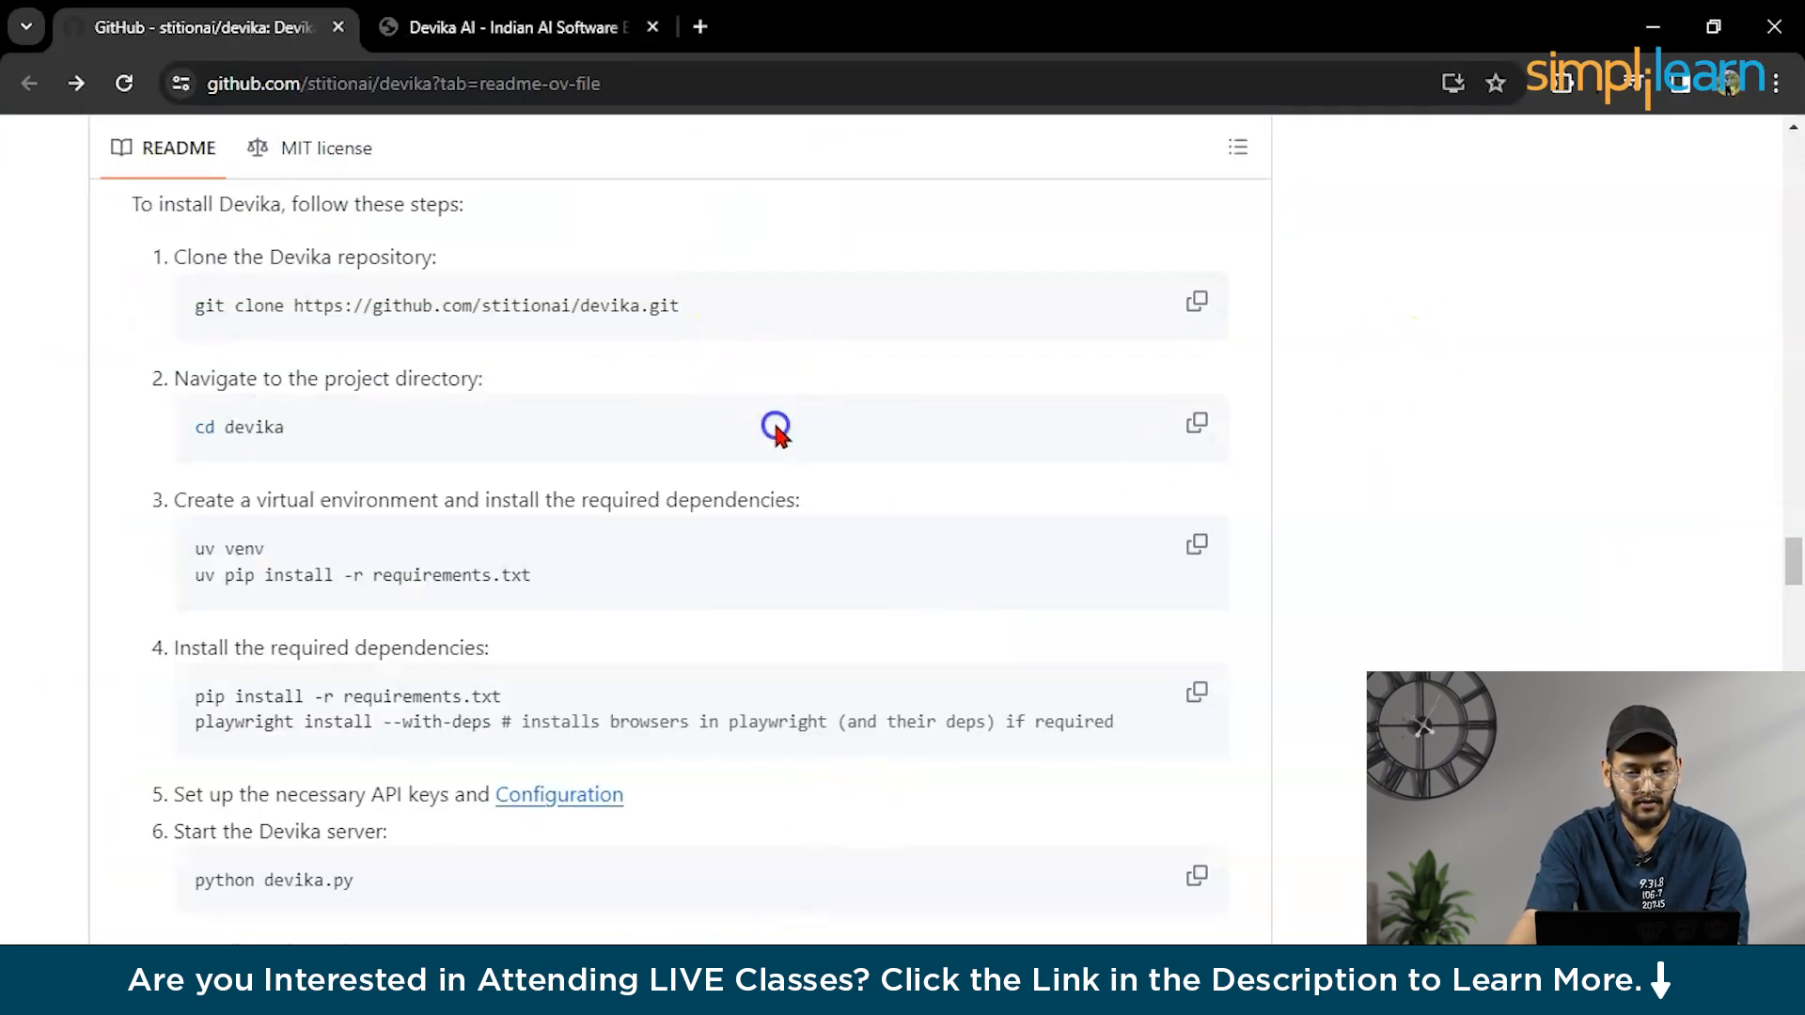
scroll(358, 575, down, 1)
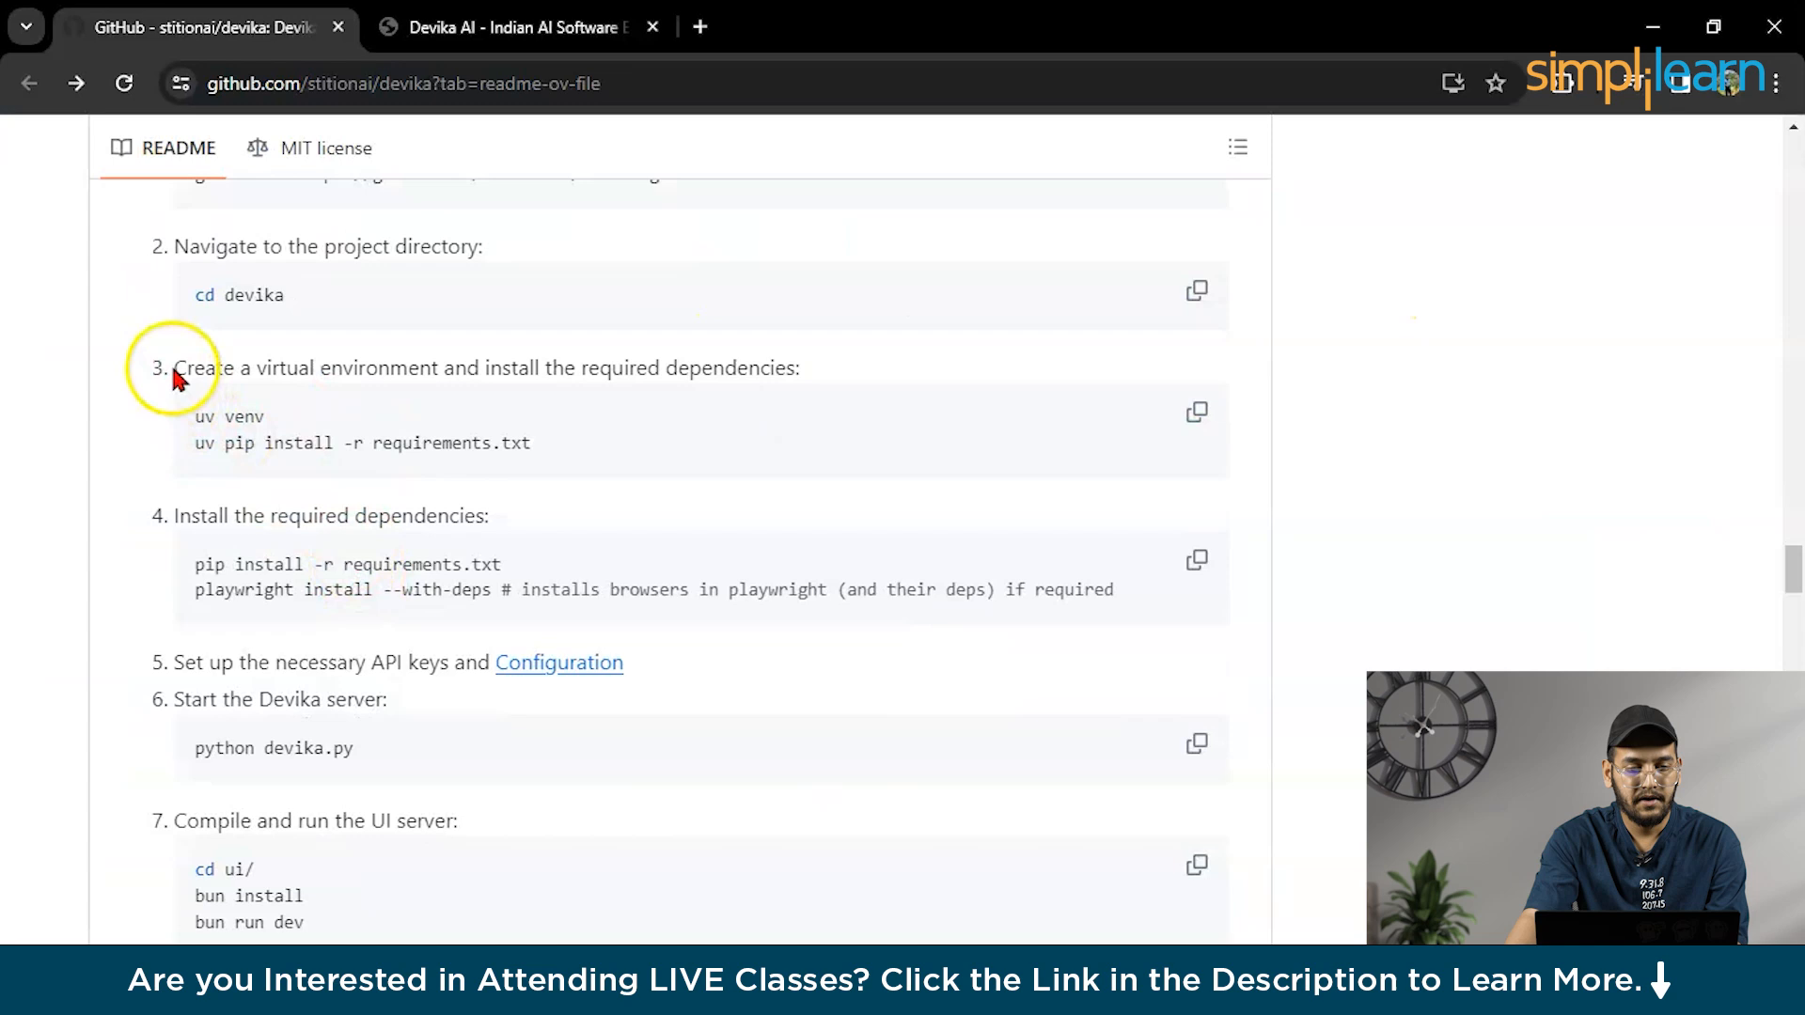
drag(175, 367, 303, 367)
drag(470, 364, 617, 373)
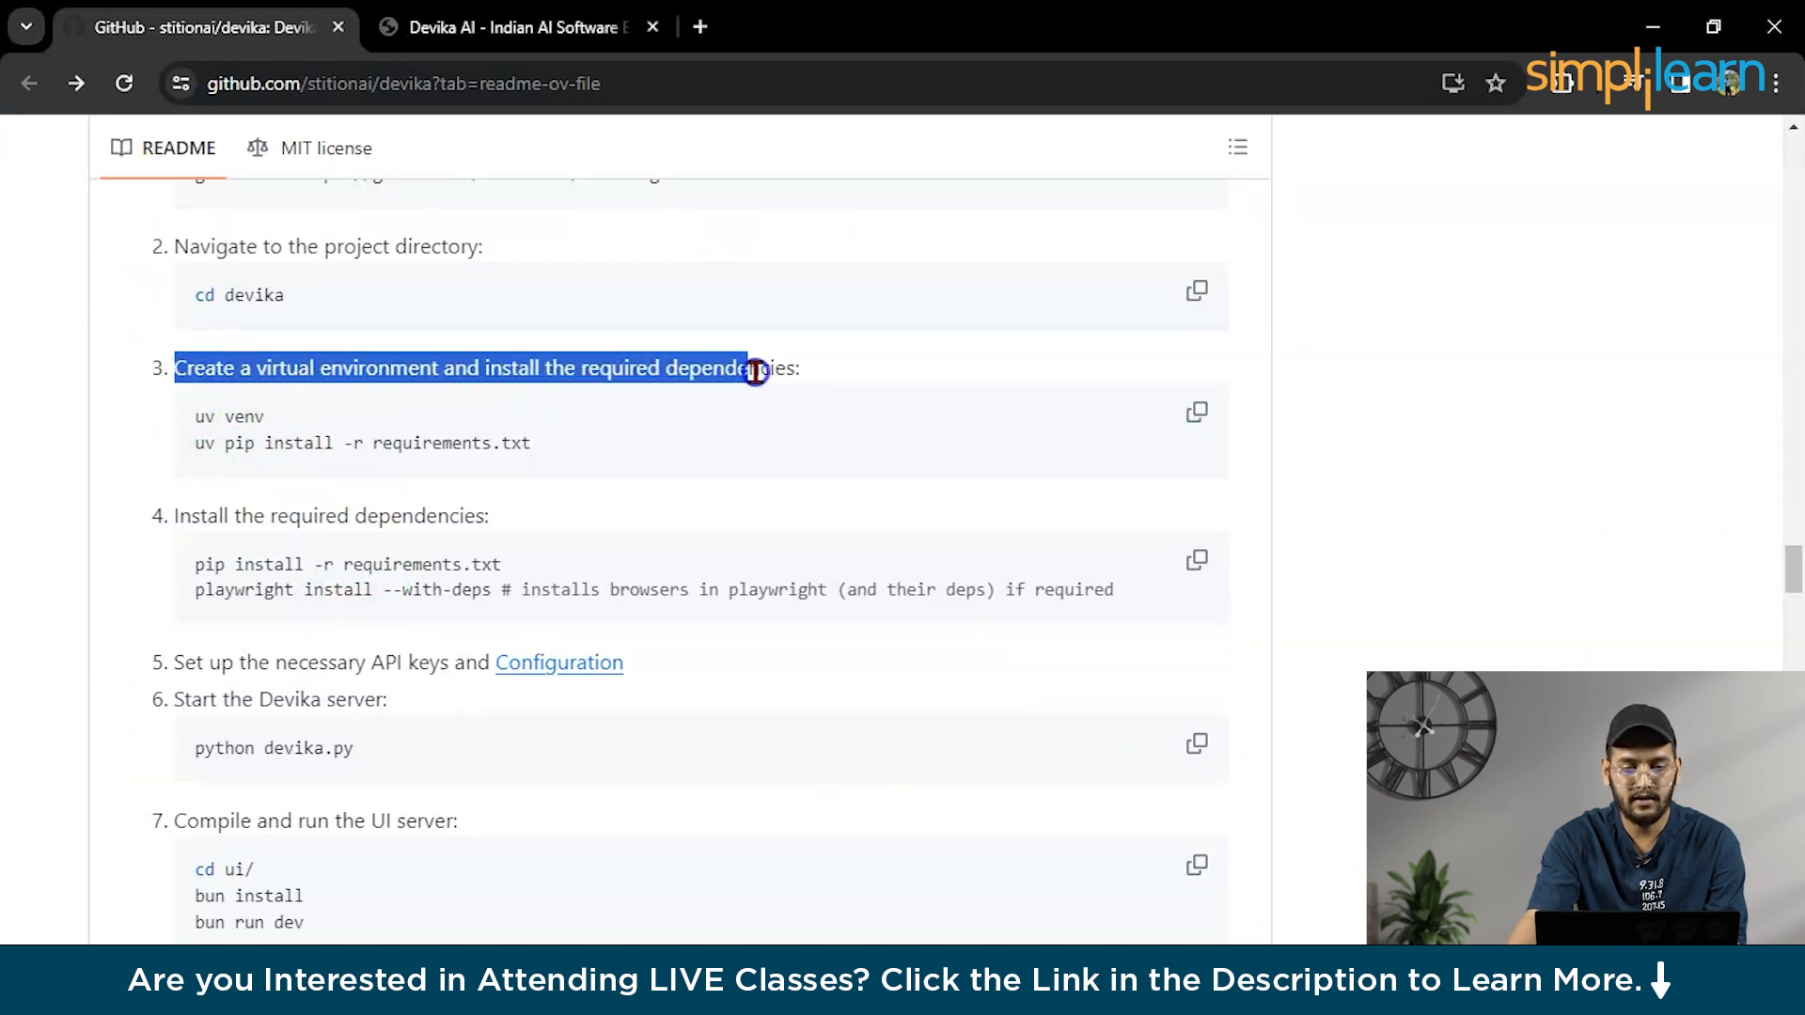
click(829, 378)
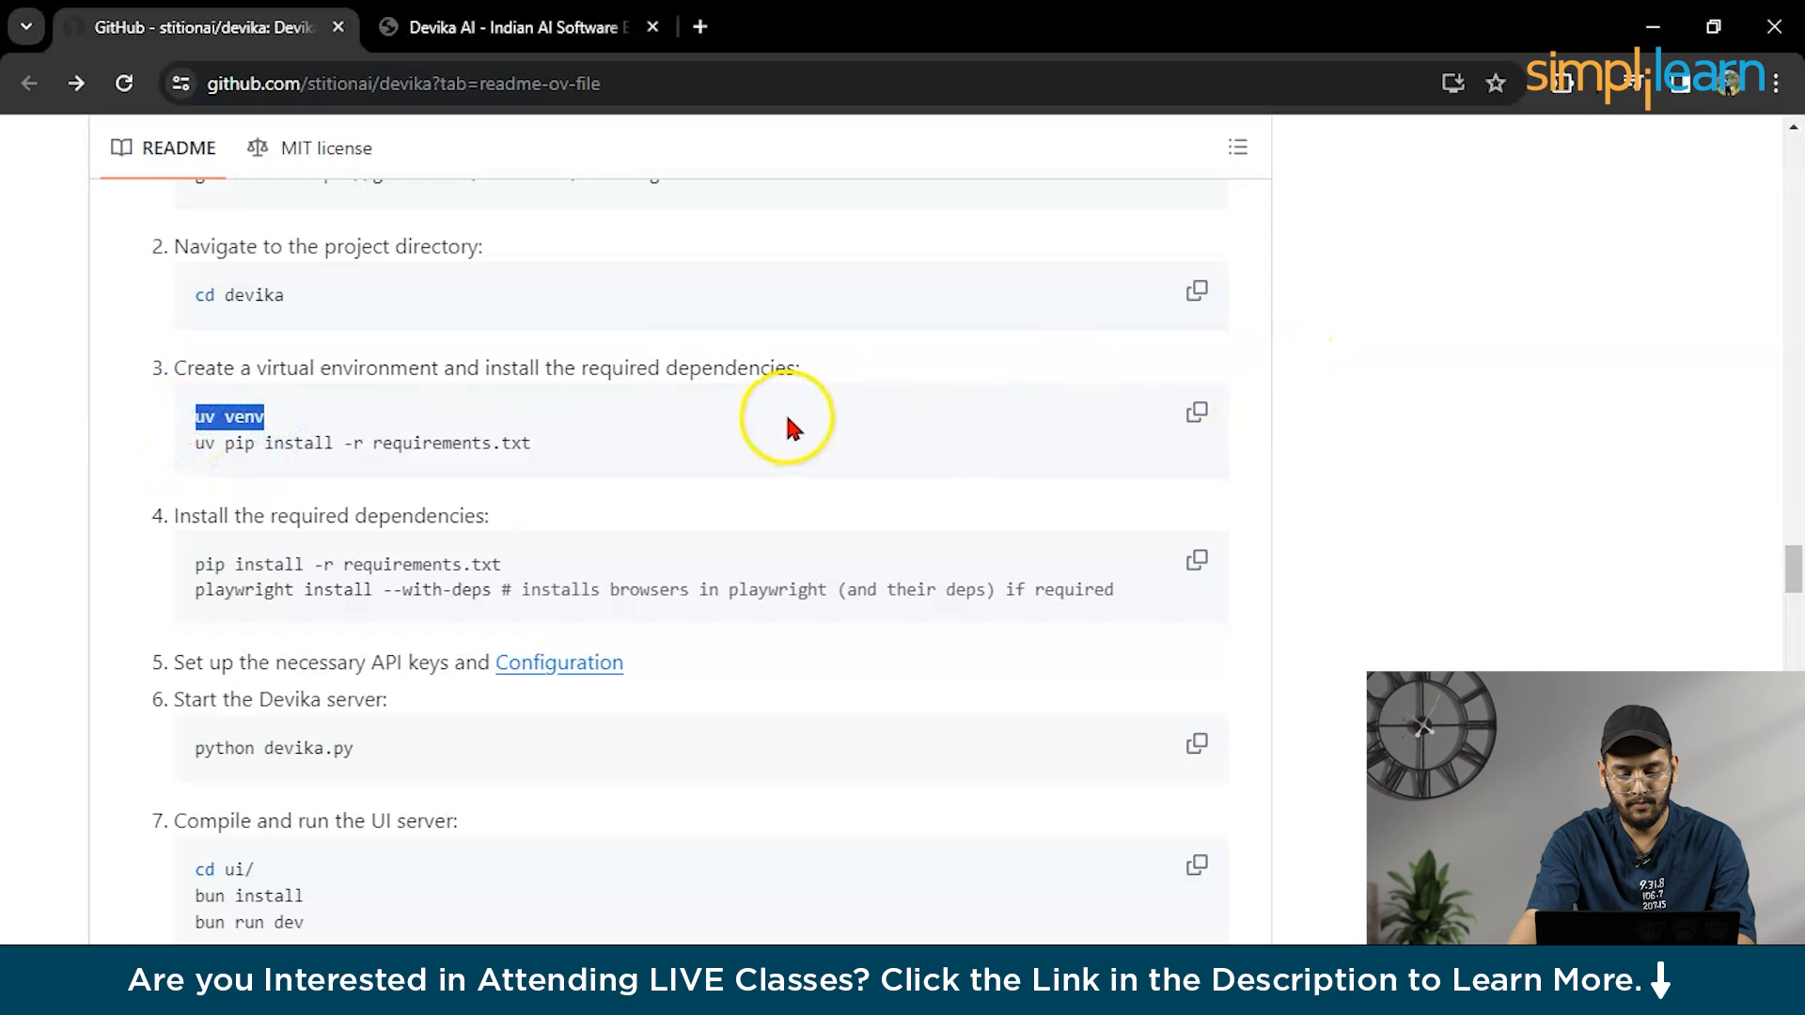
- Run uv venv in the terminal to create a .venv with Python 3.10.5, then return to the README
click(1029, 930)
right_click(811, 613)
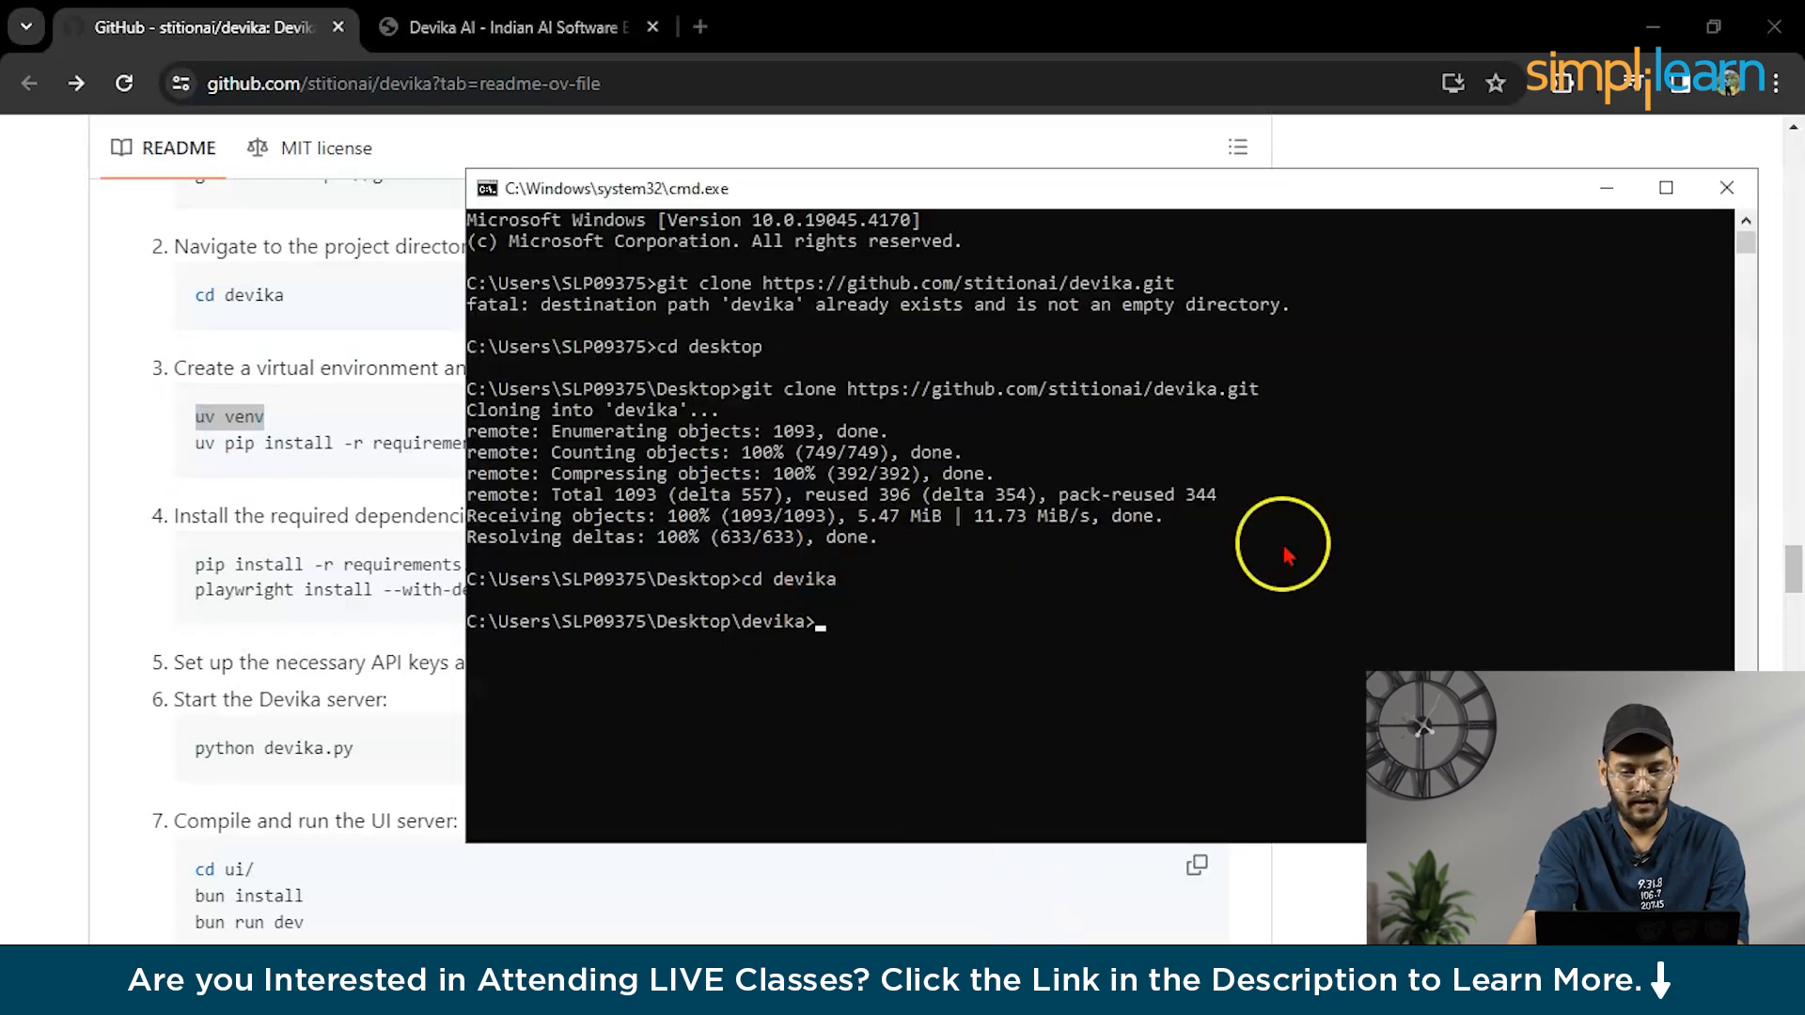
key(Return)
text(uv venv)
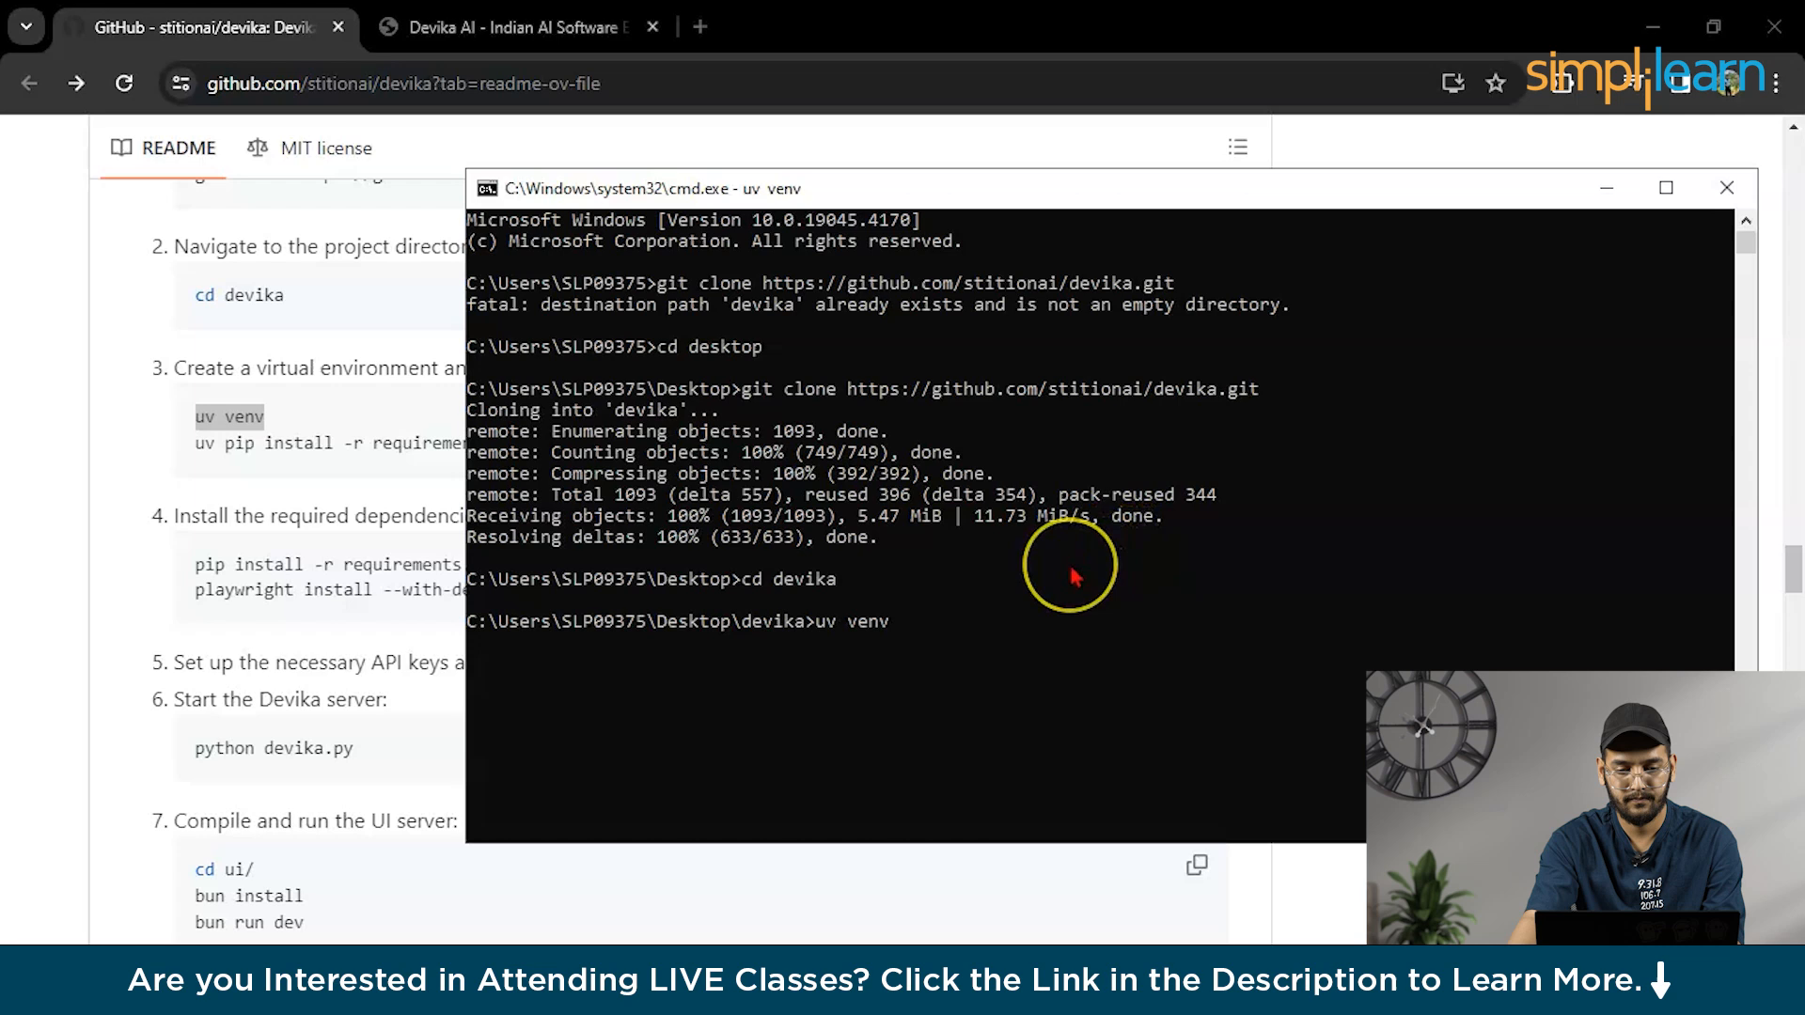
scroll(1072, 575, down, 2)
scroll(1072, 575, down, 1)
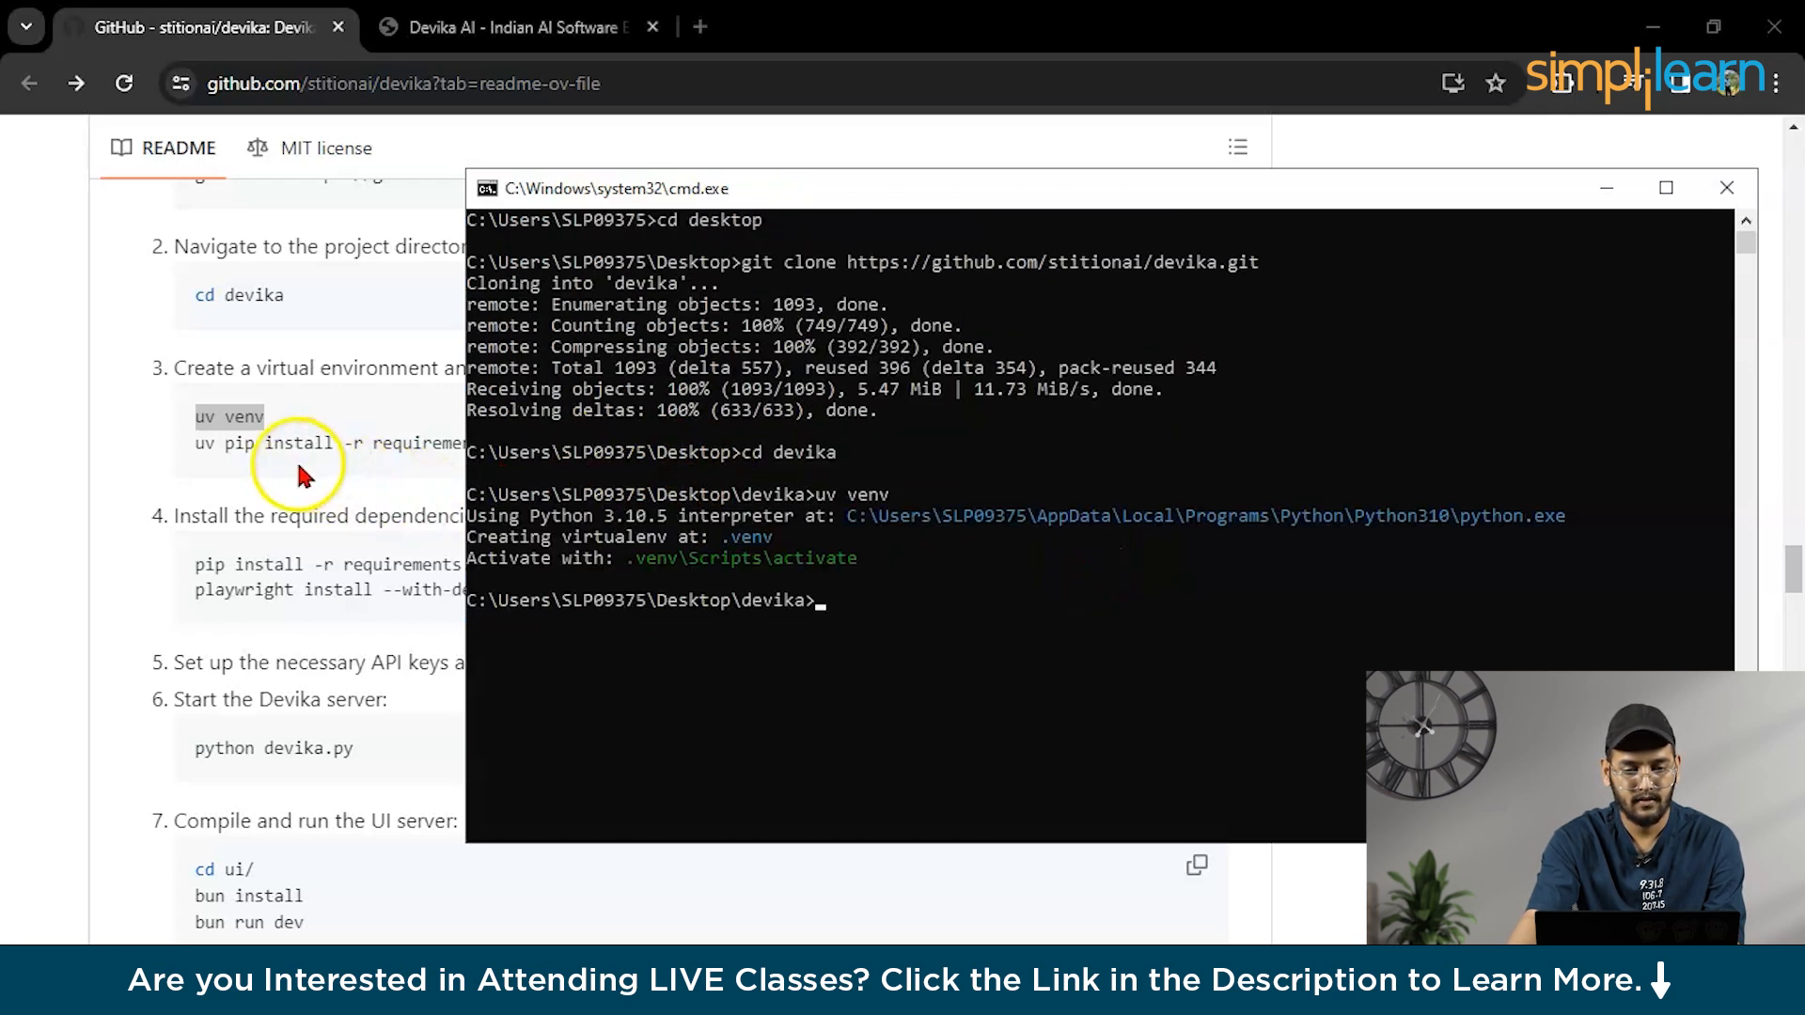
click(388, 483)
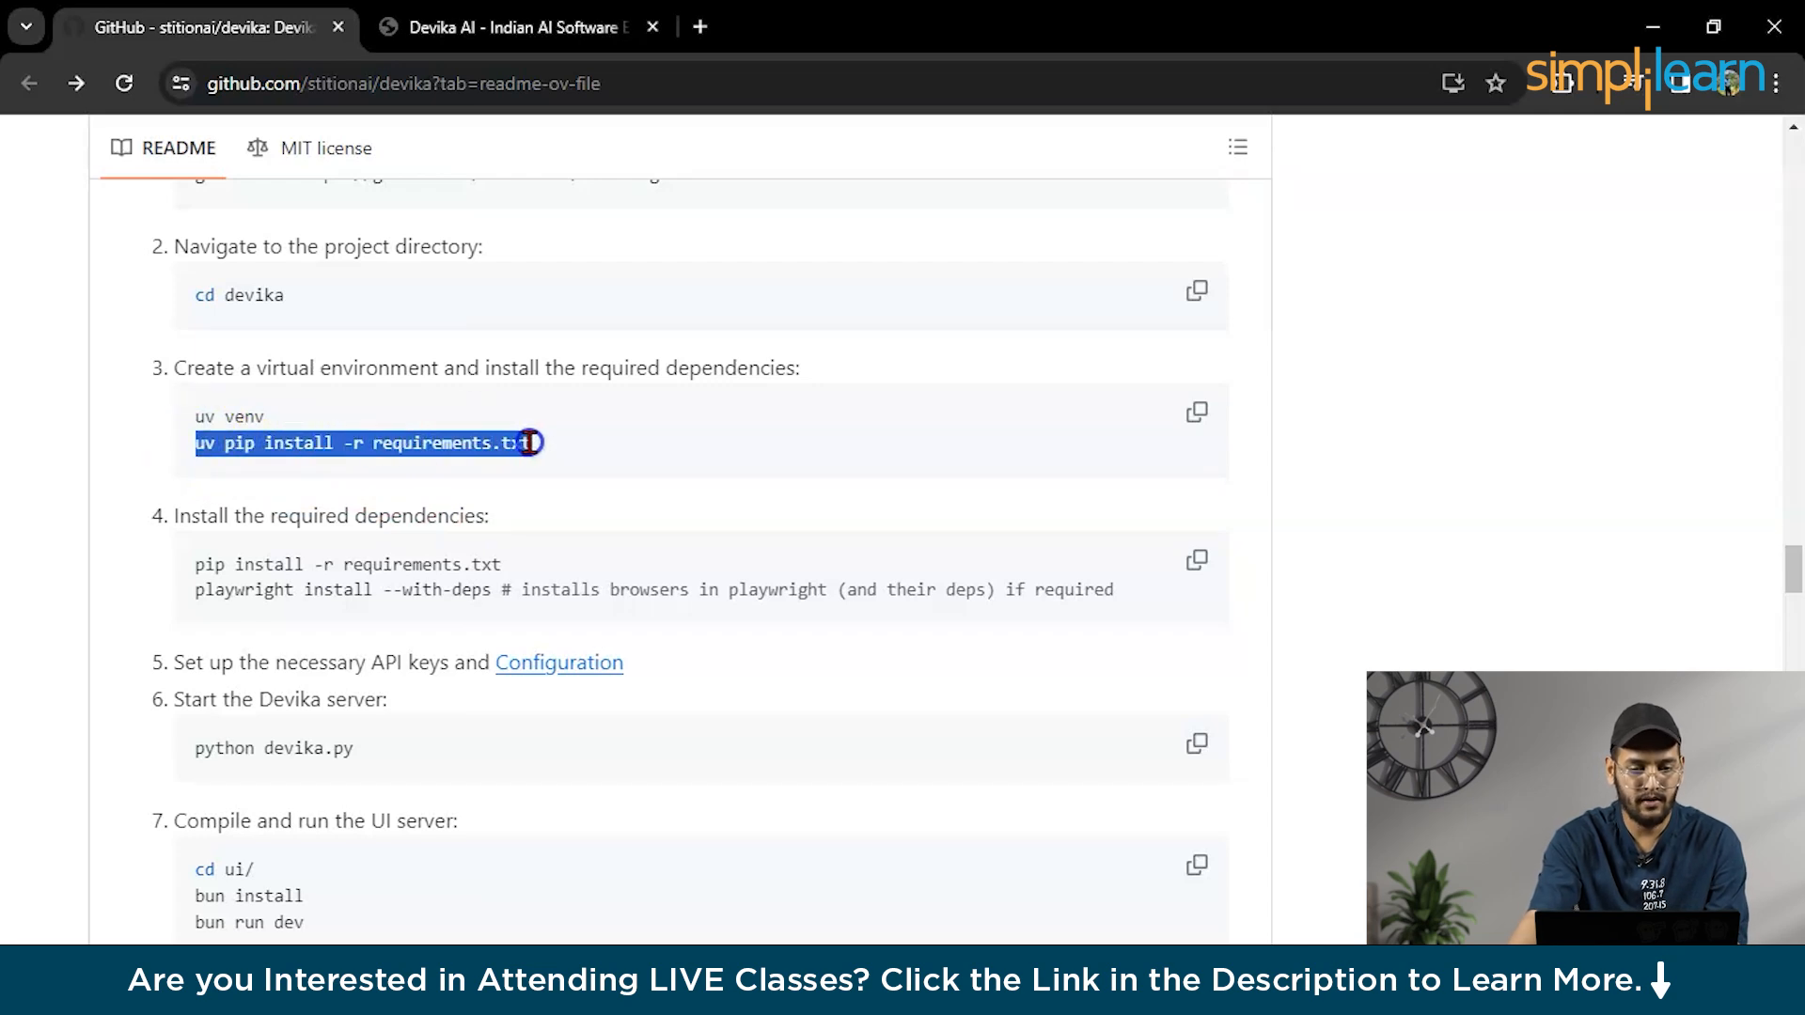
- Copy 'uv pip install -r requirements.txt' and run it in the terminal
click(610, 466)
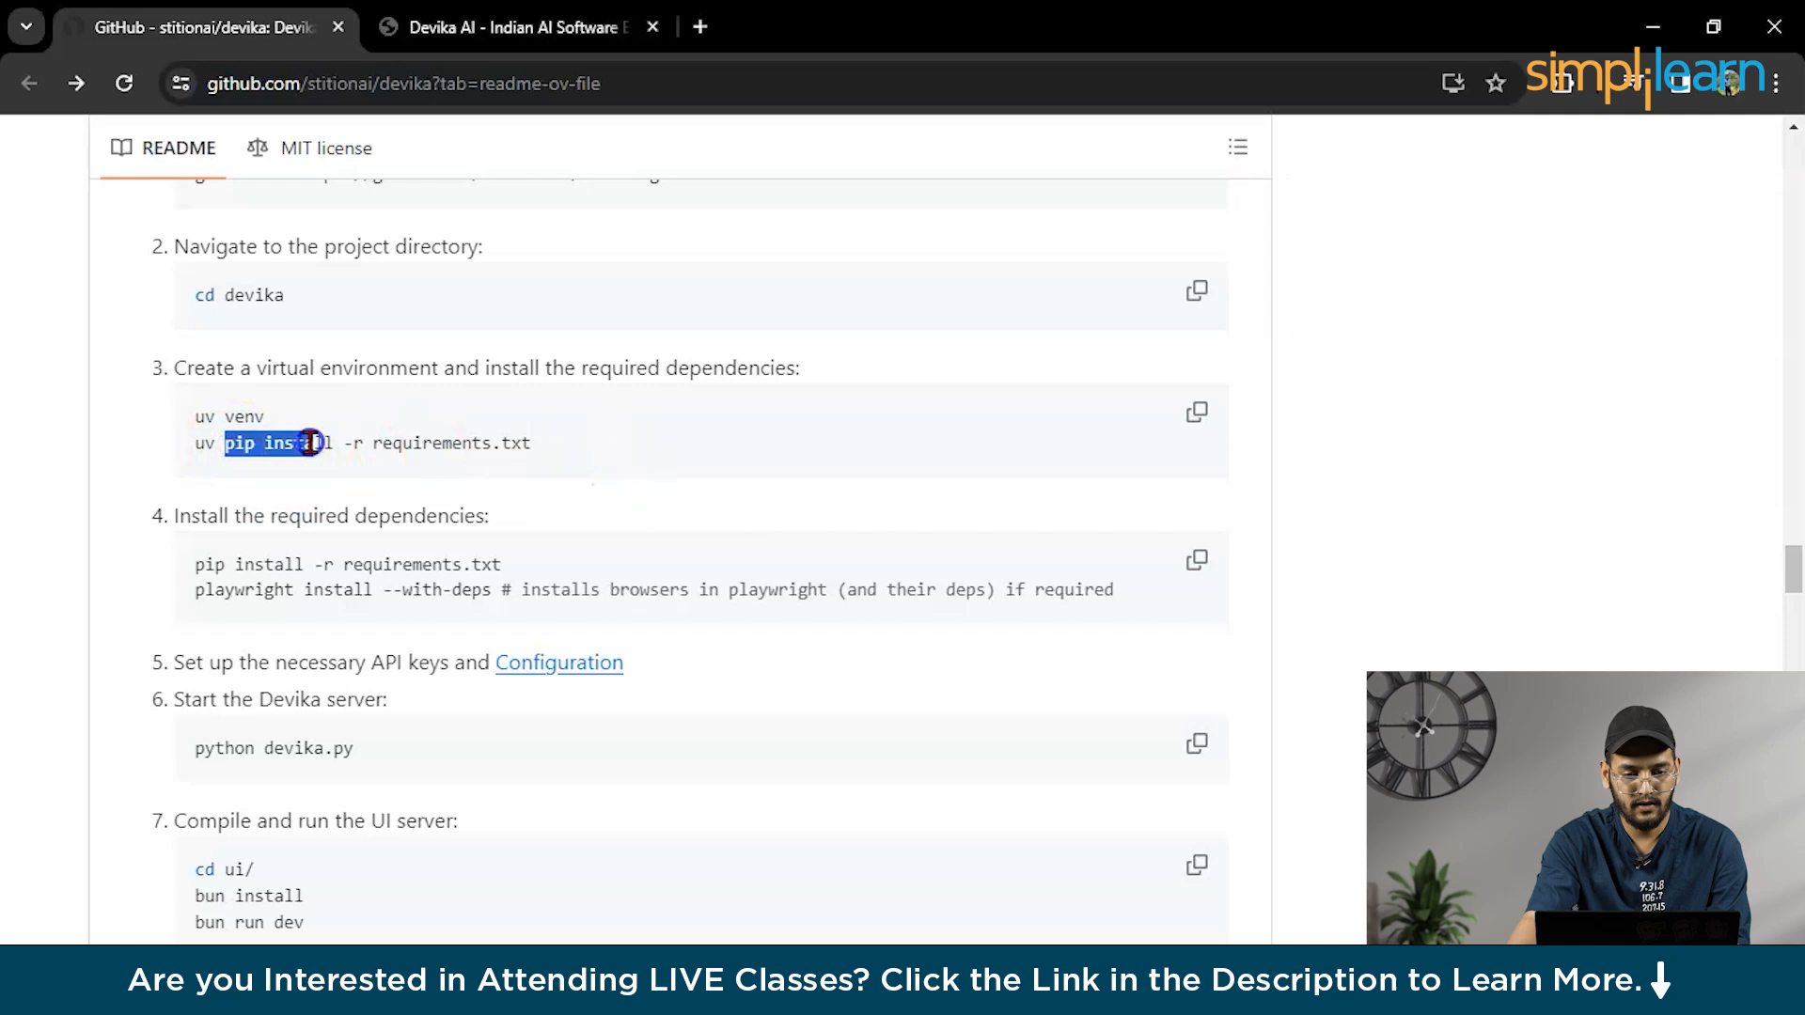
drag(193, 444, 595, 453)
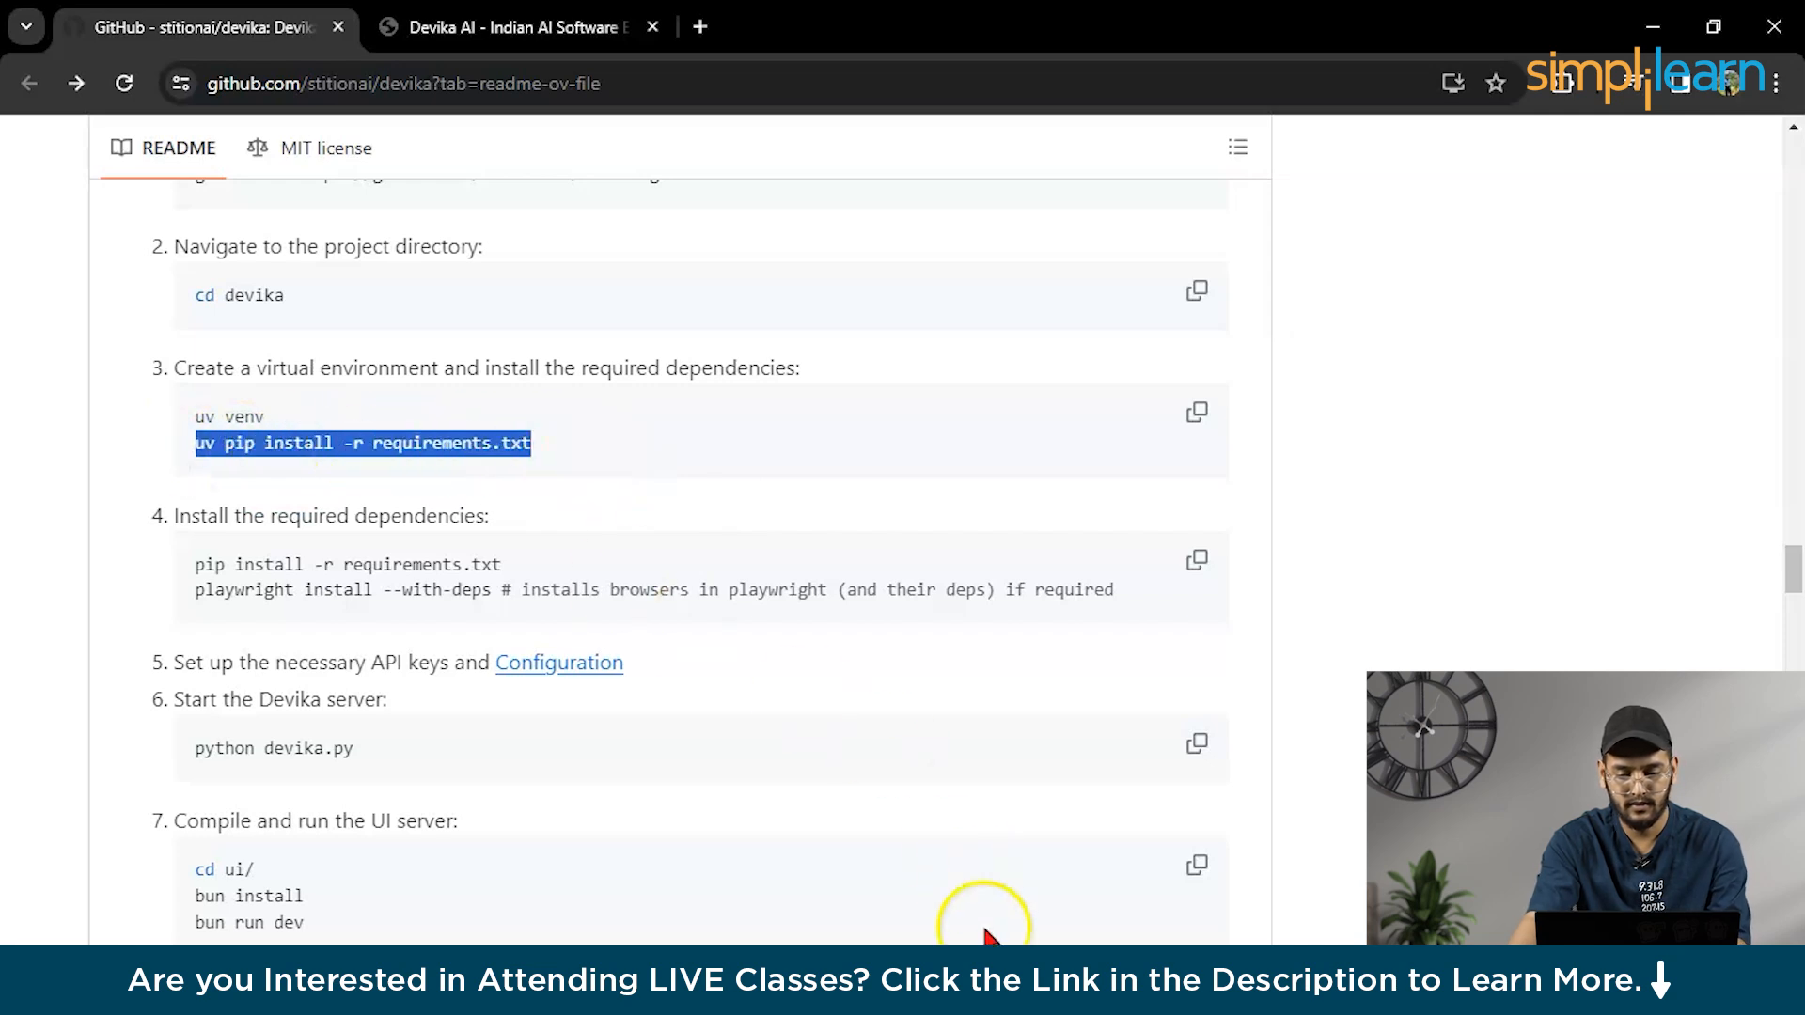
key(ctrl+c)
click(987, 987)
right_click(1031, 649)
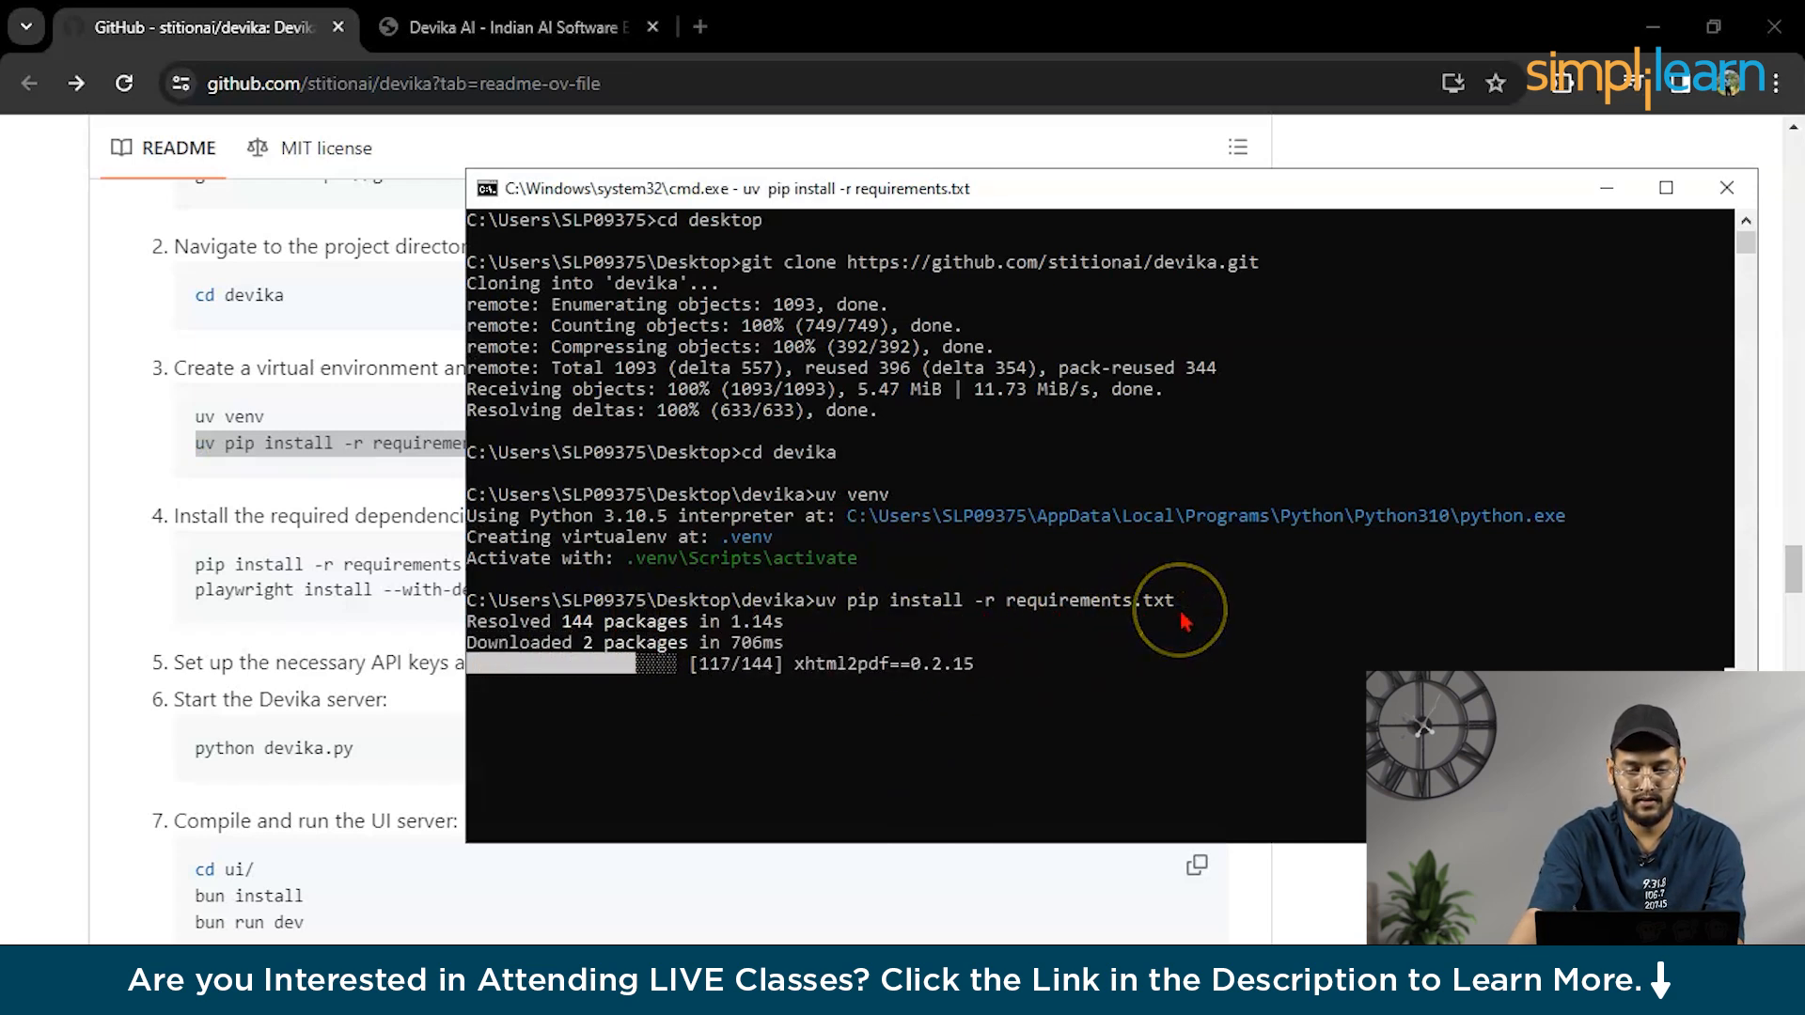
drag(956, 189, 1006, 193)
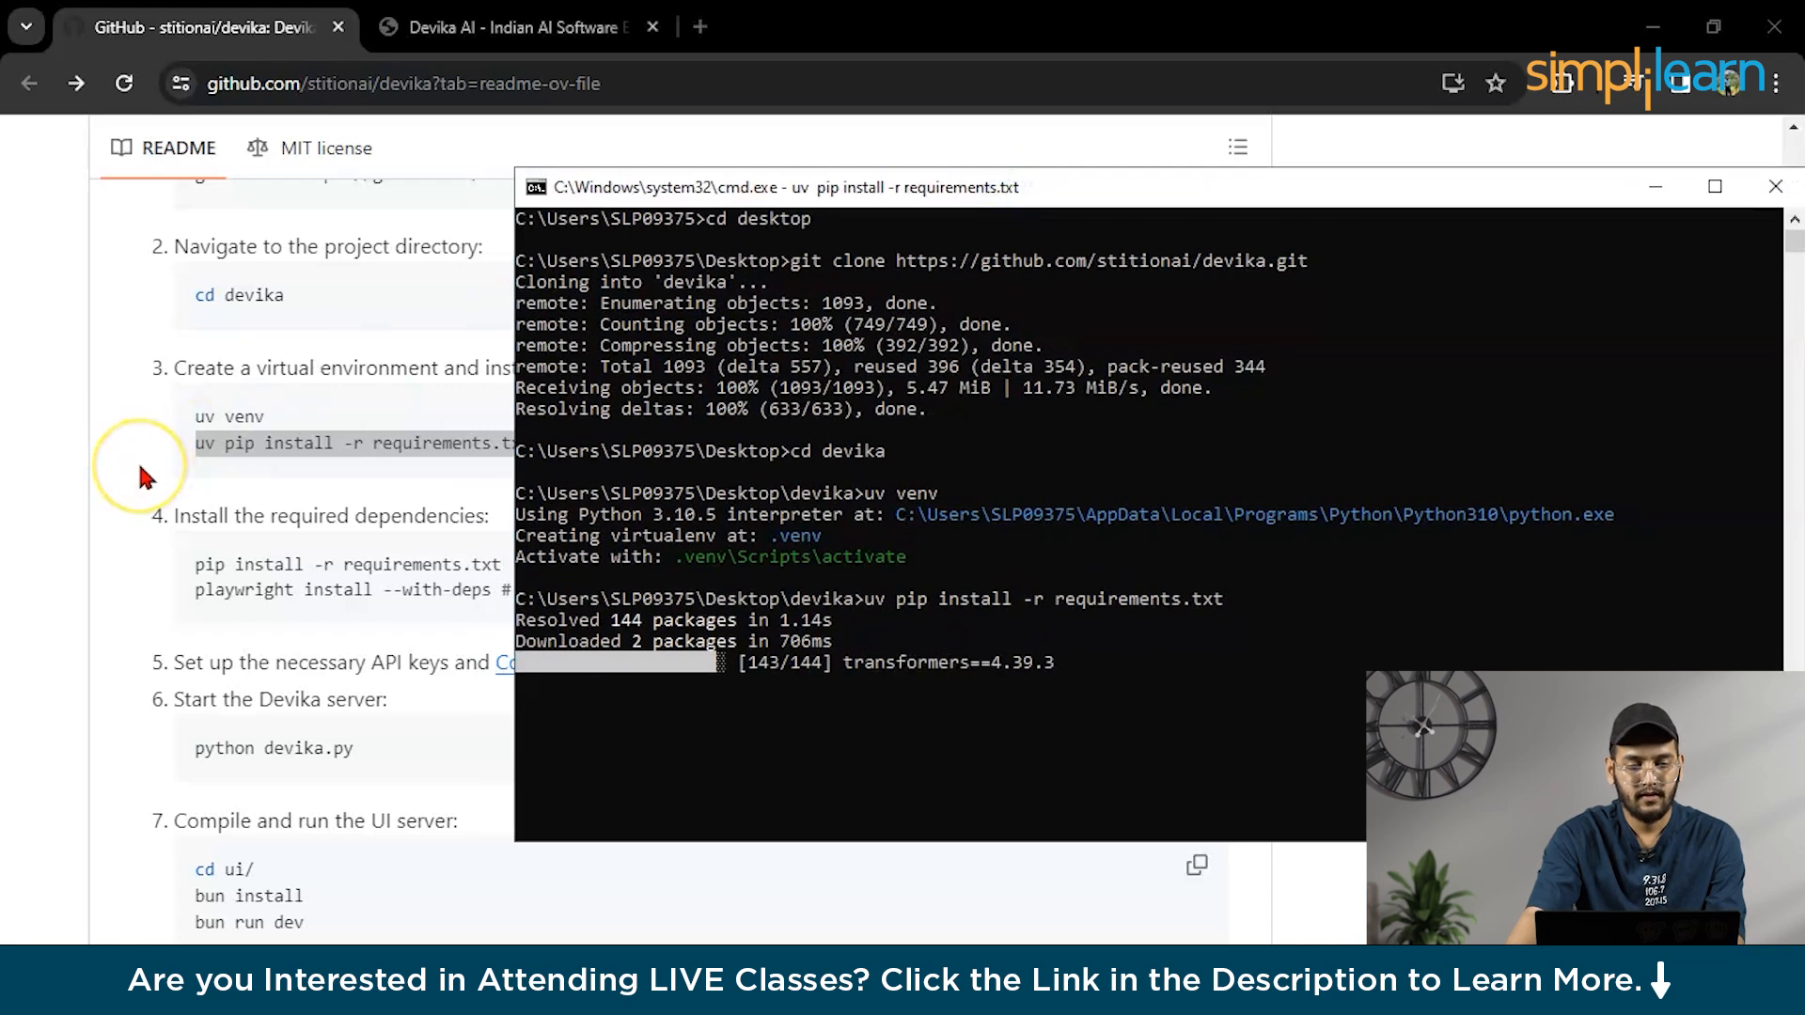
click(138, 461)
scroll(1241, 692, up, 5)
scroll(1226, 672, up, 5)
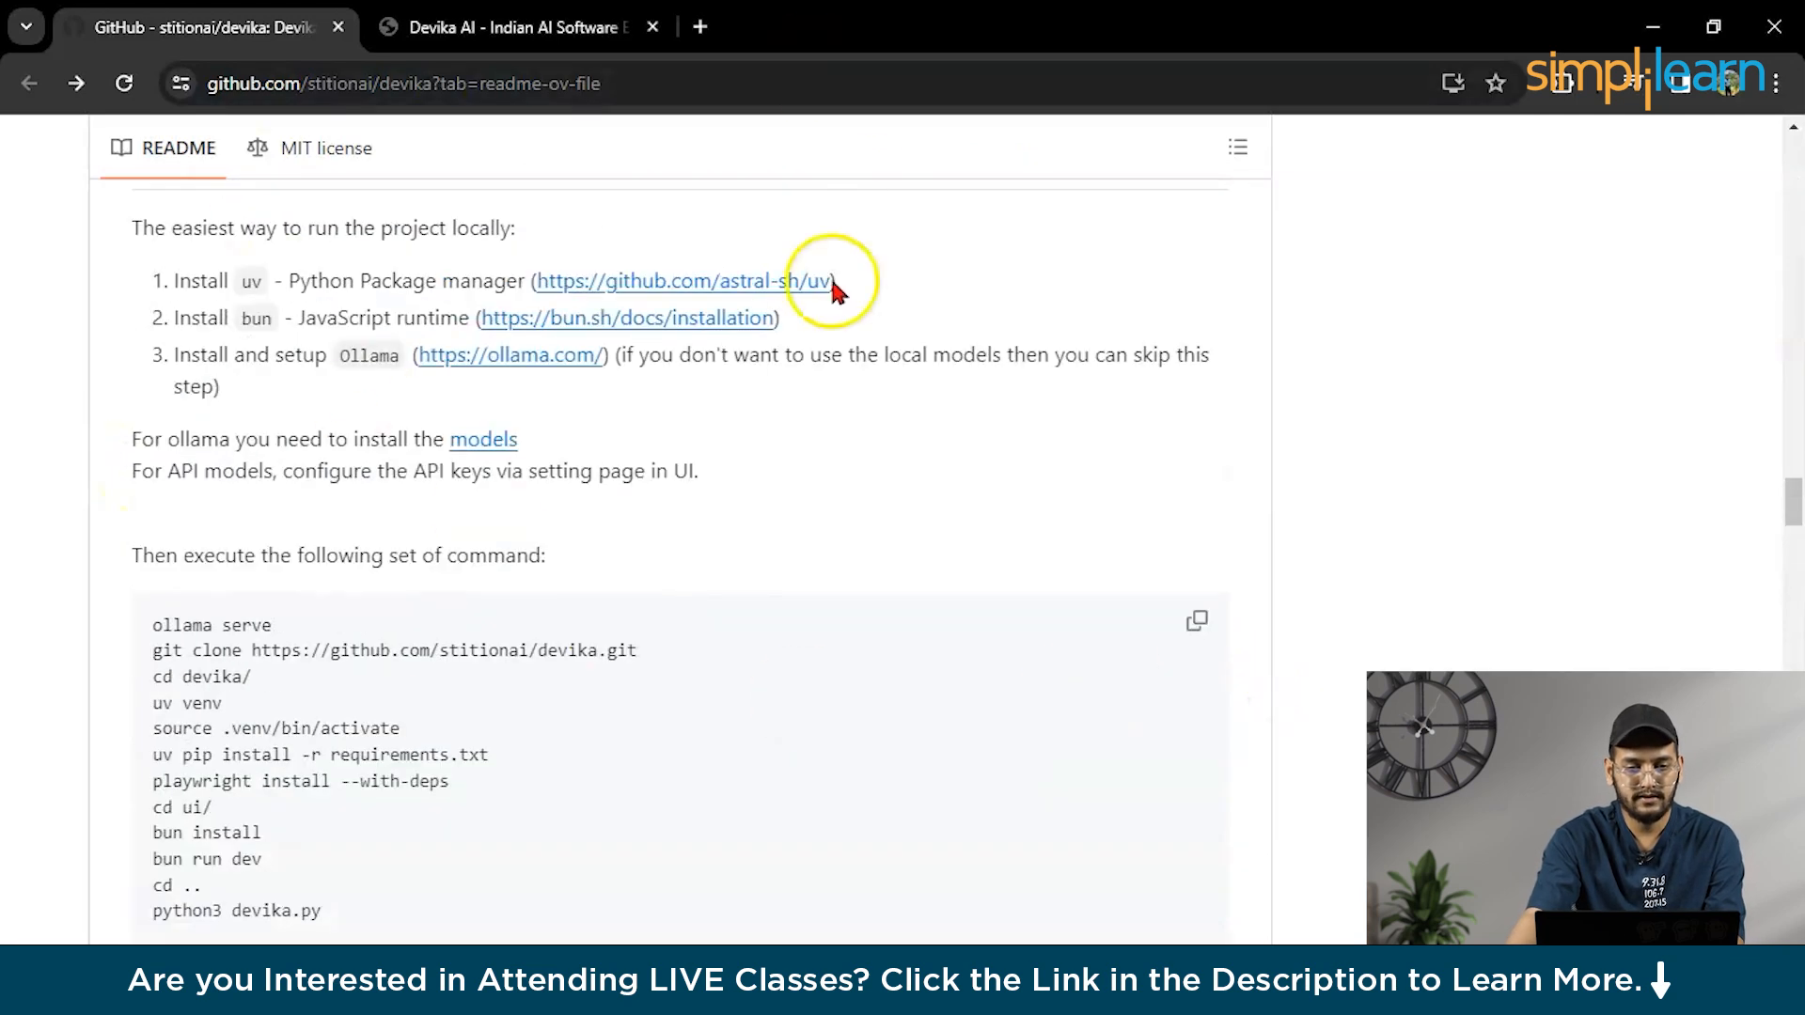
scroll(1106, 495, down, 5)
scroll(1106, 493, down, 3)
scroll(1107, 503, down, 3)
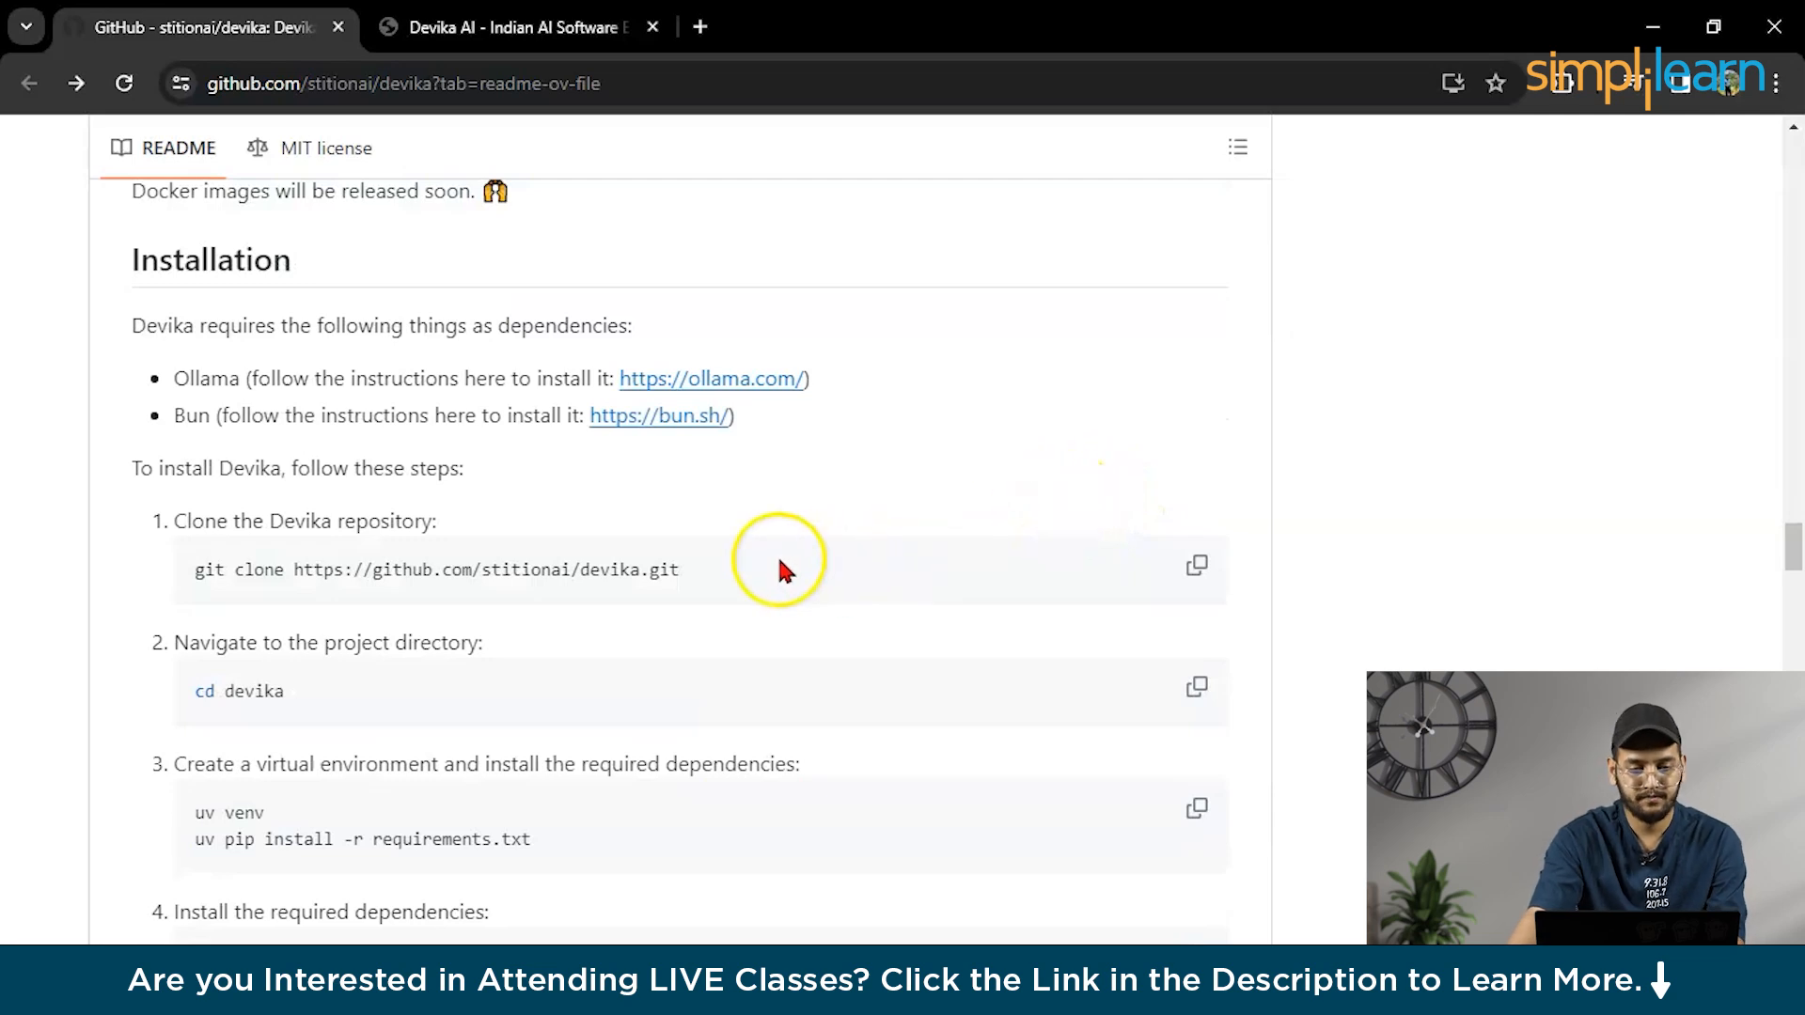
scroll(854, 632, down, 4)
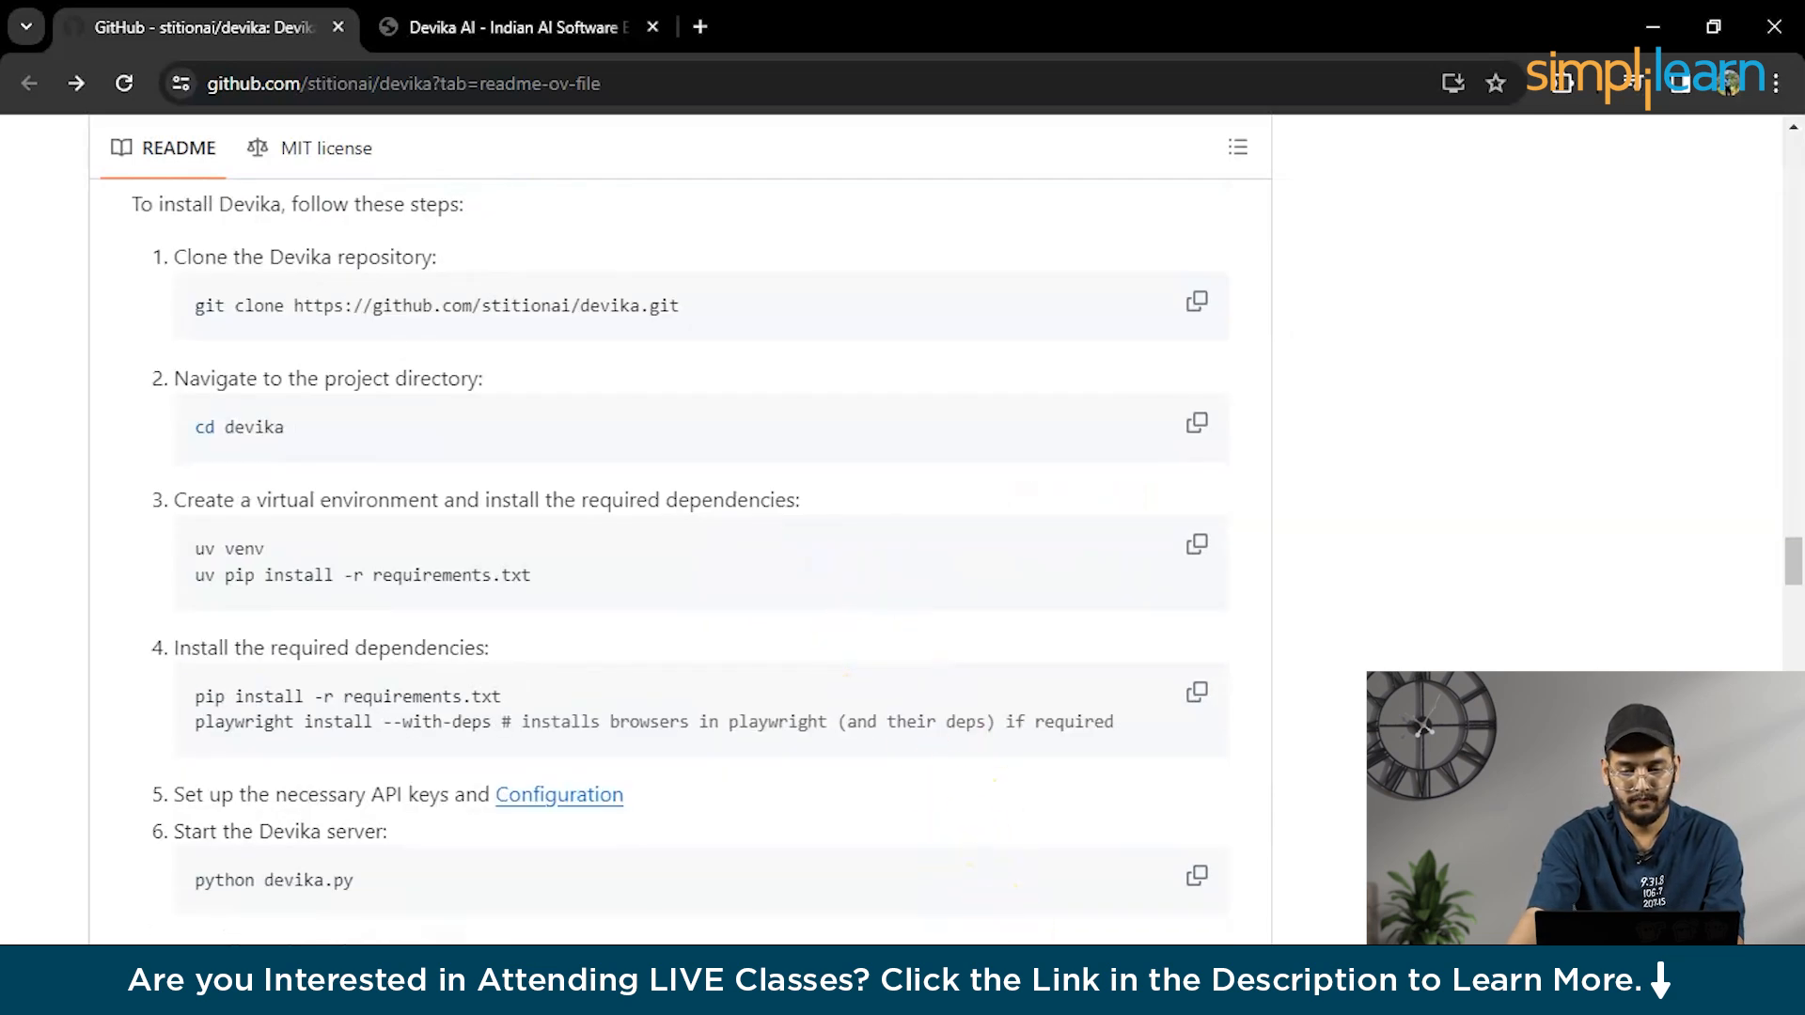
- Review the 144-package install results, then open the devika folder in File Explorer
key(alt+Tab)
click(951, 625)
click(844, 553)
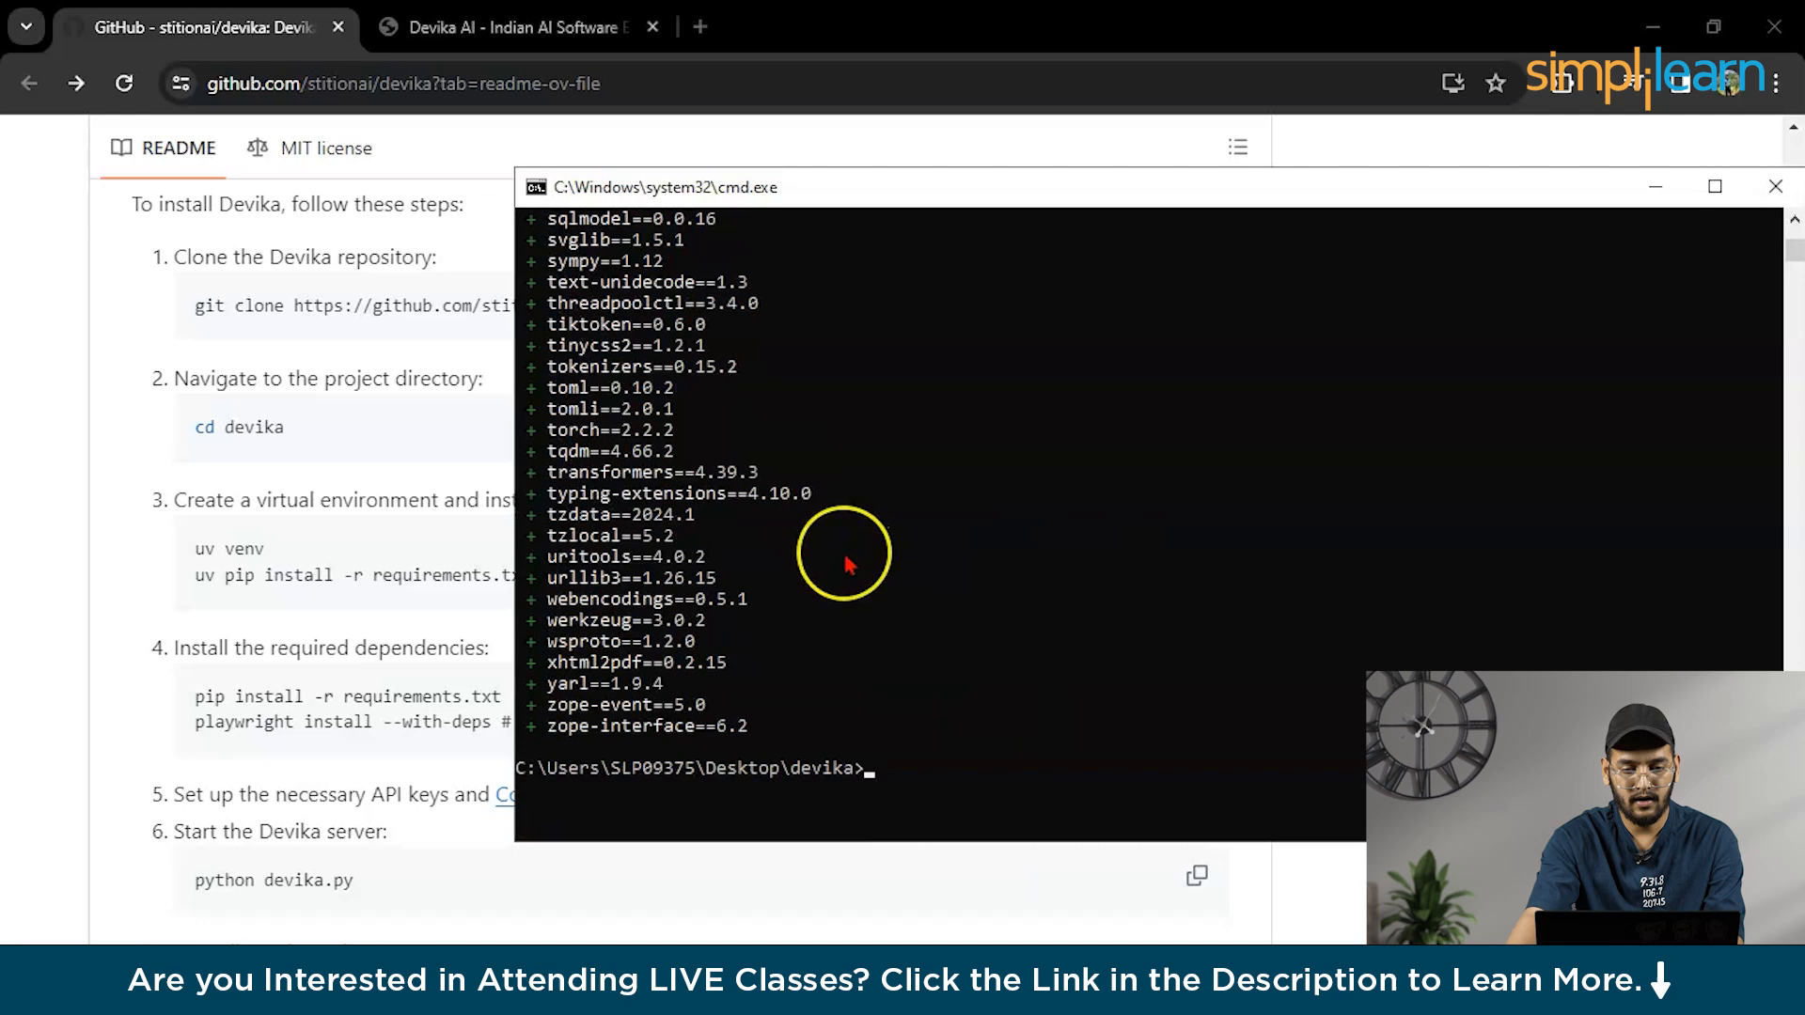
scroll(847, 562, up, 5)
scroll(847, 561, up, 5)
scroll(846, 562, up, 5)
scroll(847, 562, up, 5)
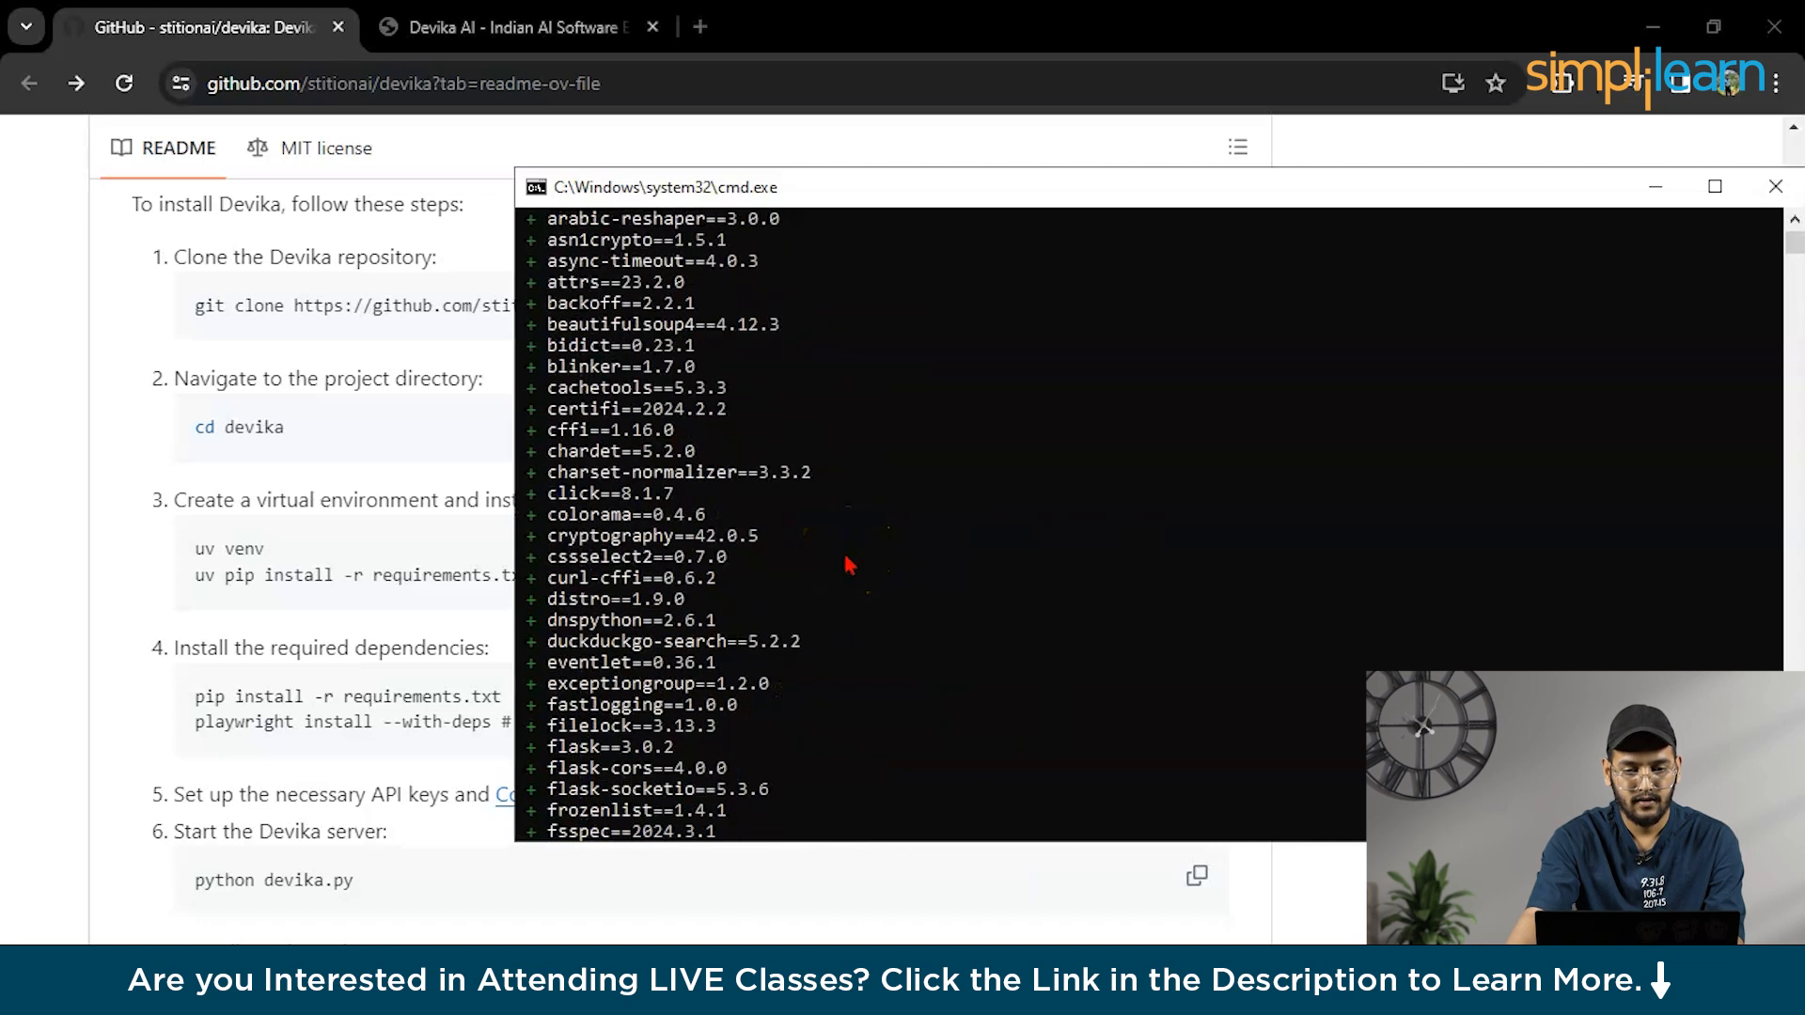
scroll(846, 562, up, 5)
scroll(846, 561, up, 5)
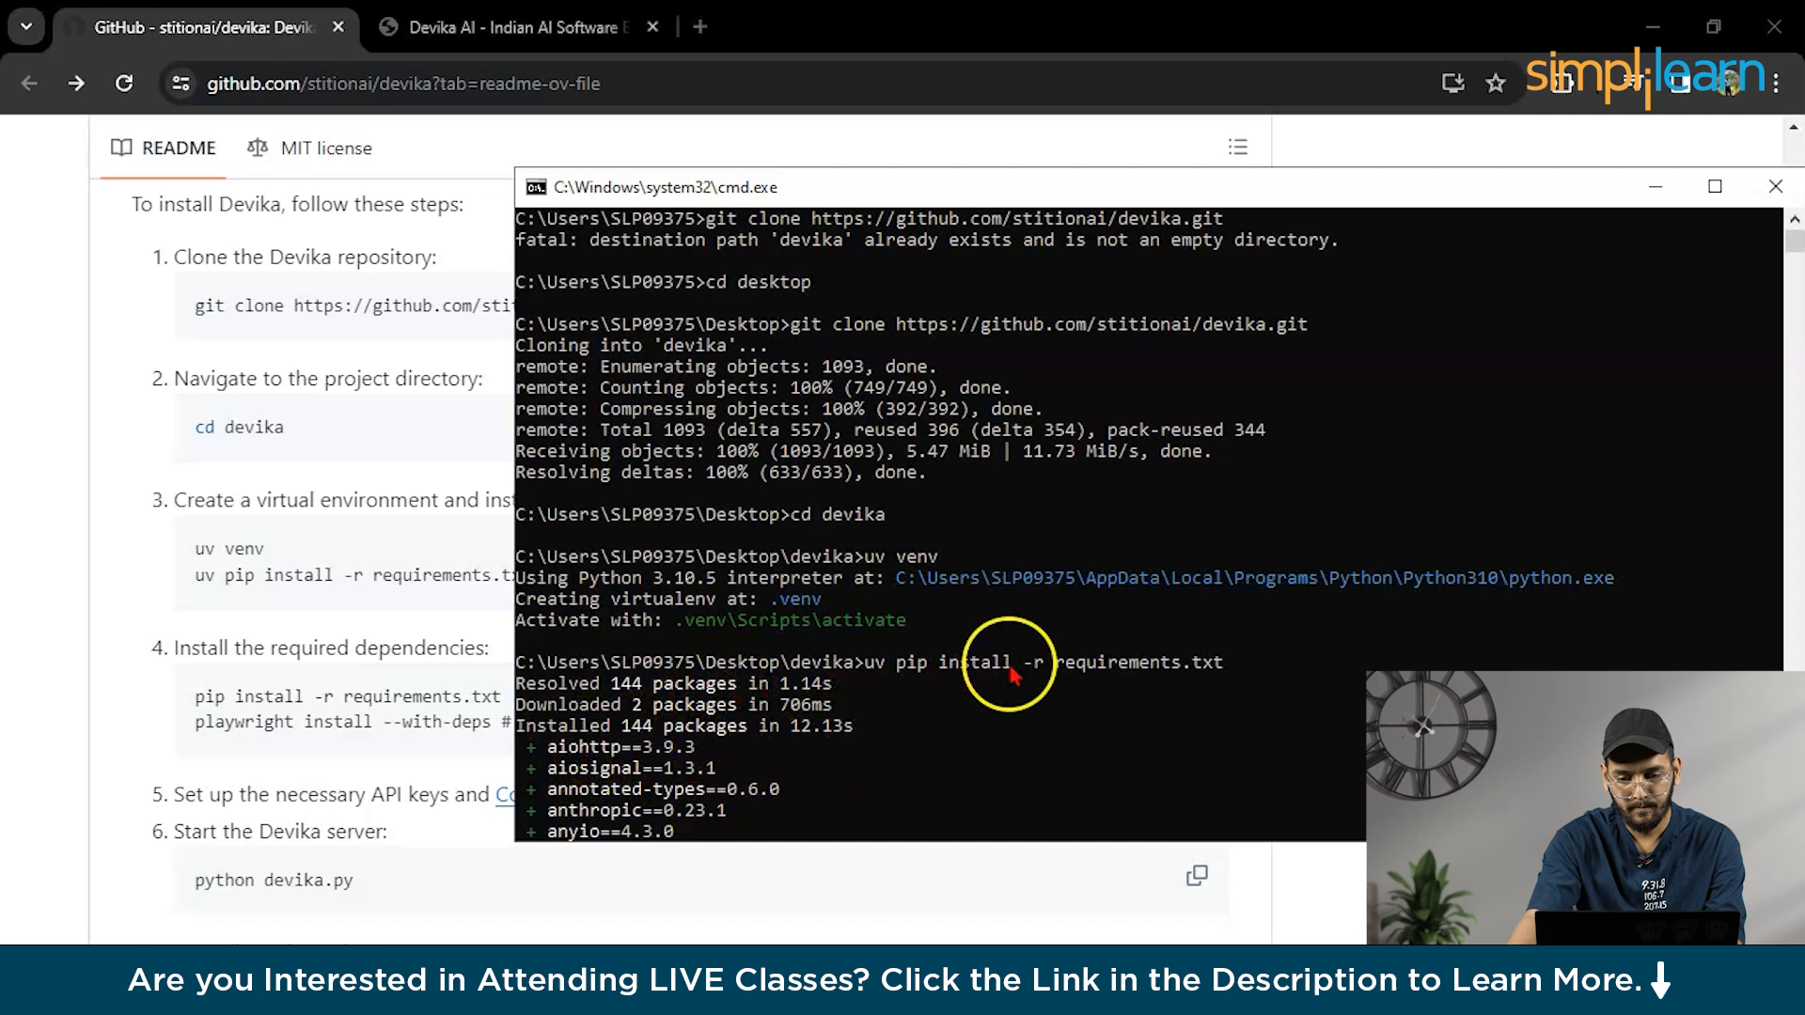
scroll(988, 670, down, 5)
scroll(987, 670, down, 5)
scroll(973, 674, down, 5)
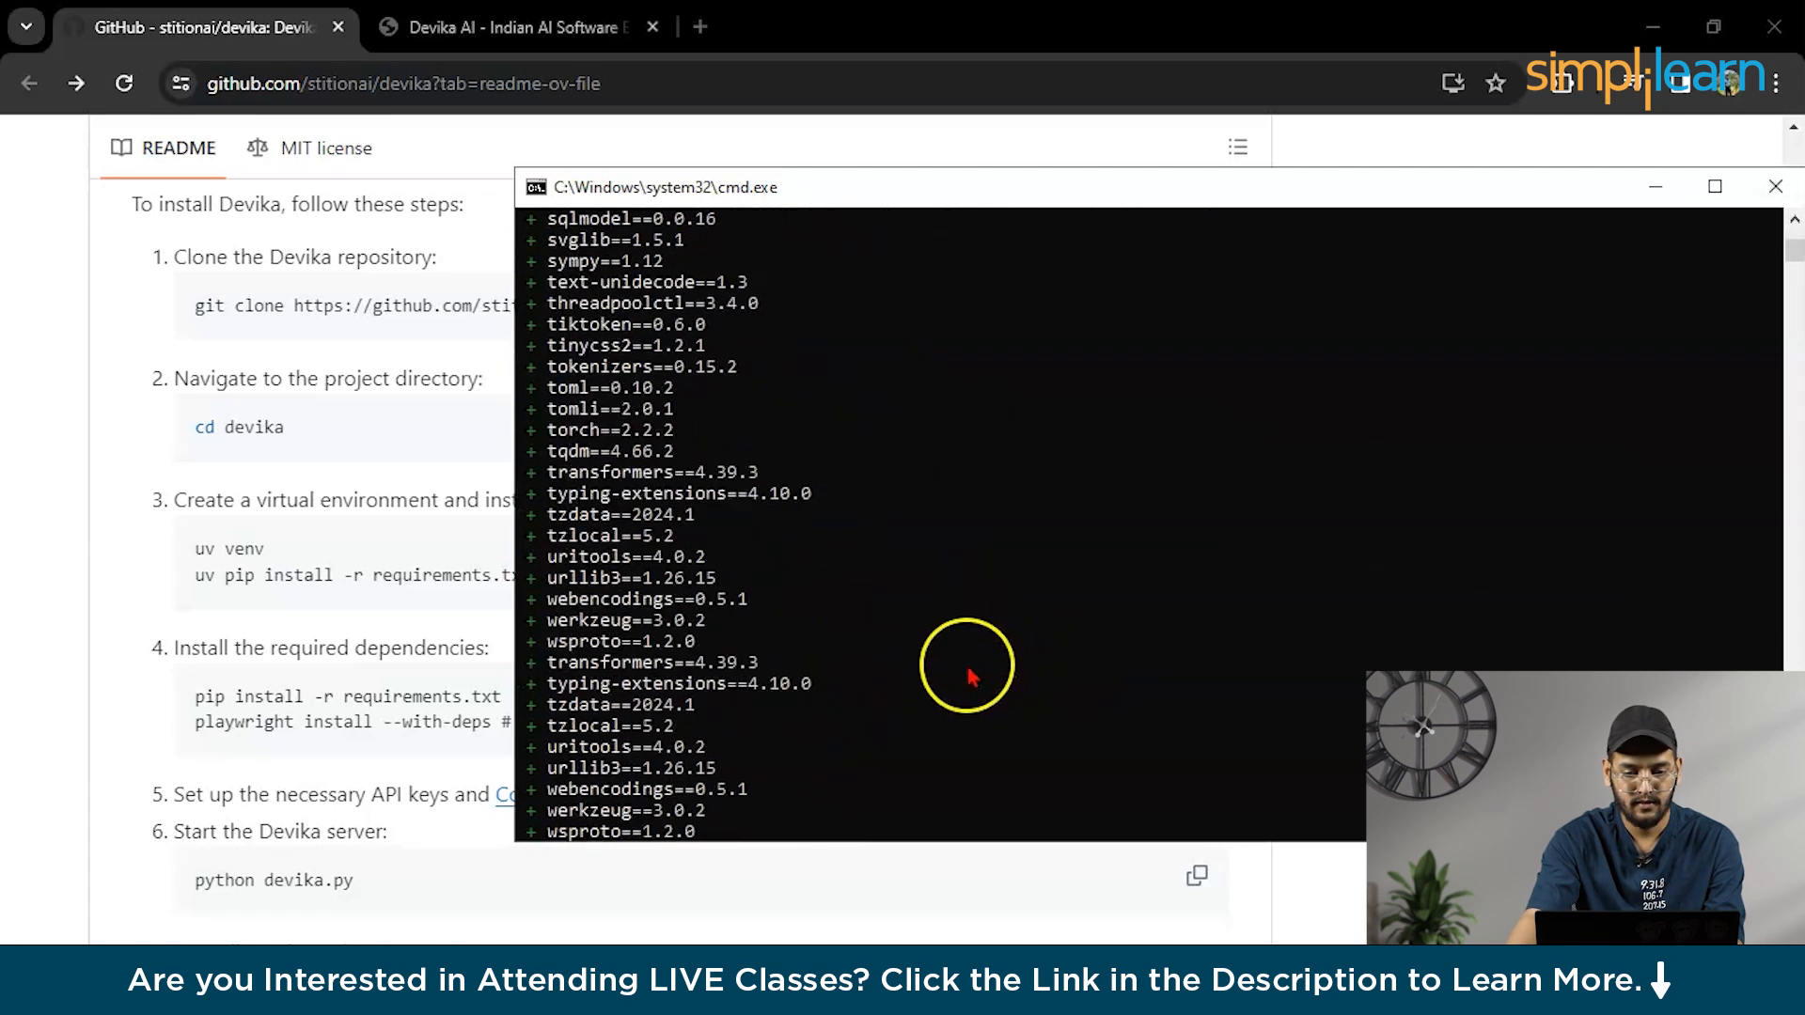
scroll(969, 671, down, 5)
click(610, 939)
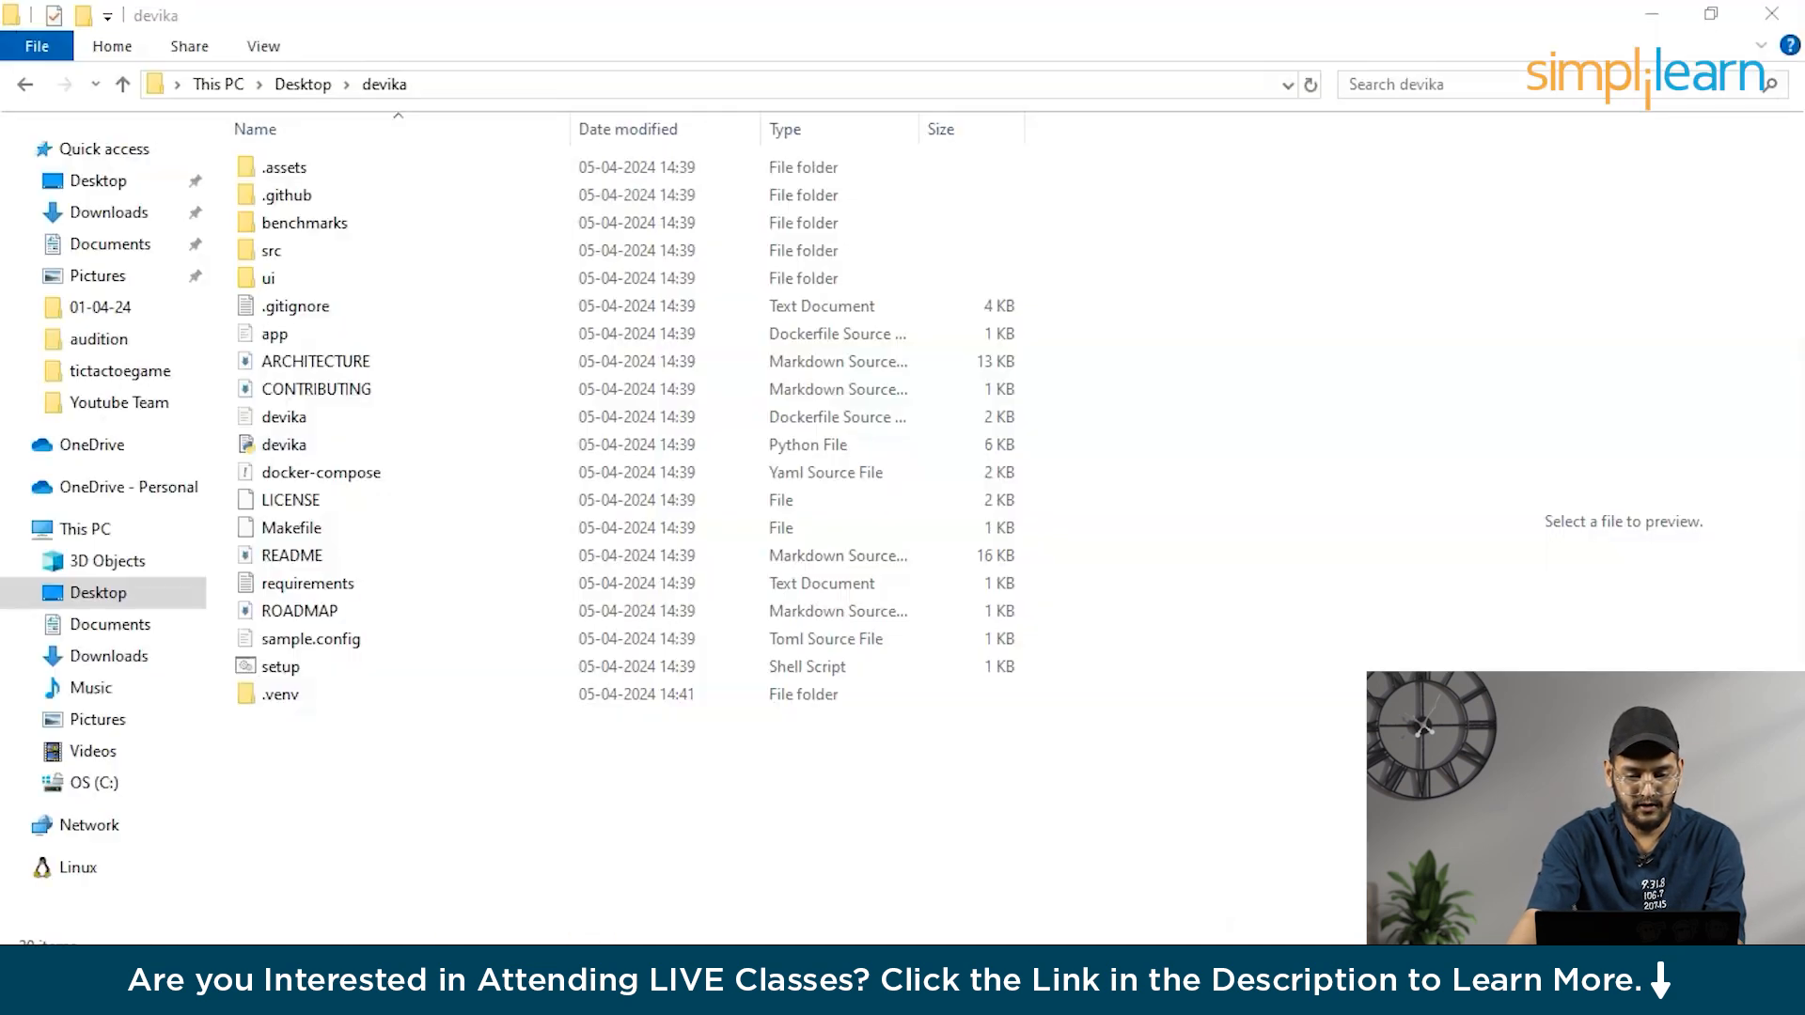
- Open requirements.txt full screen to review flask, openai, playwright and other dependencies, then return to the README
click(368, 445)
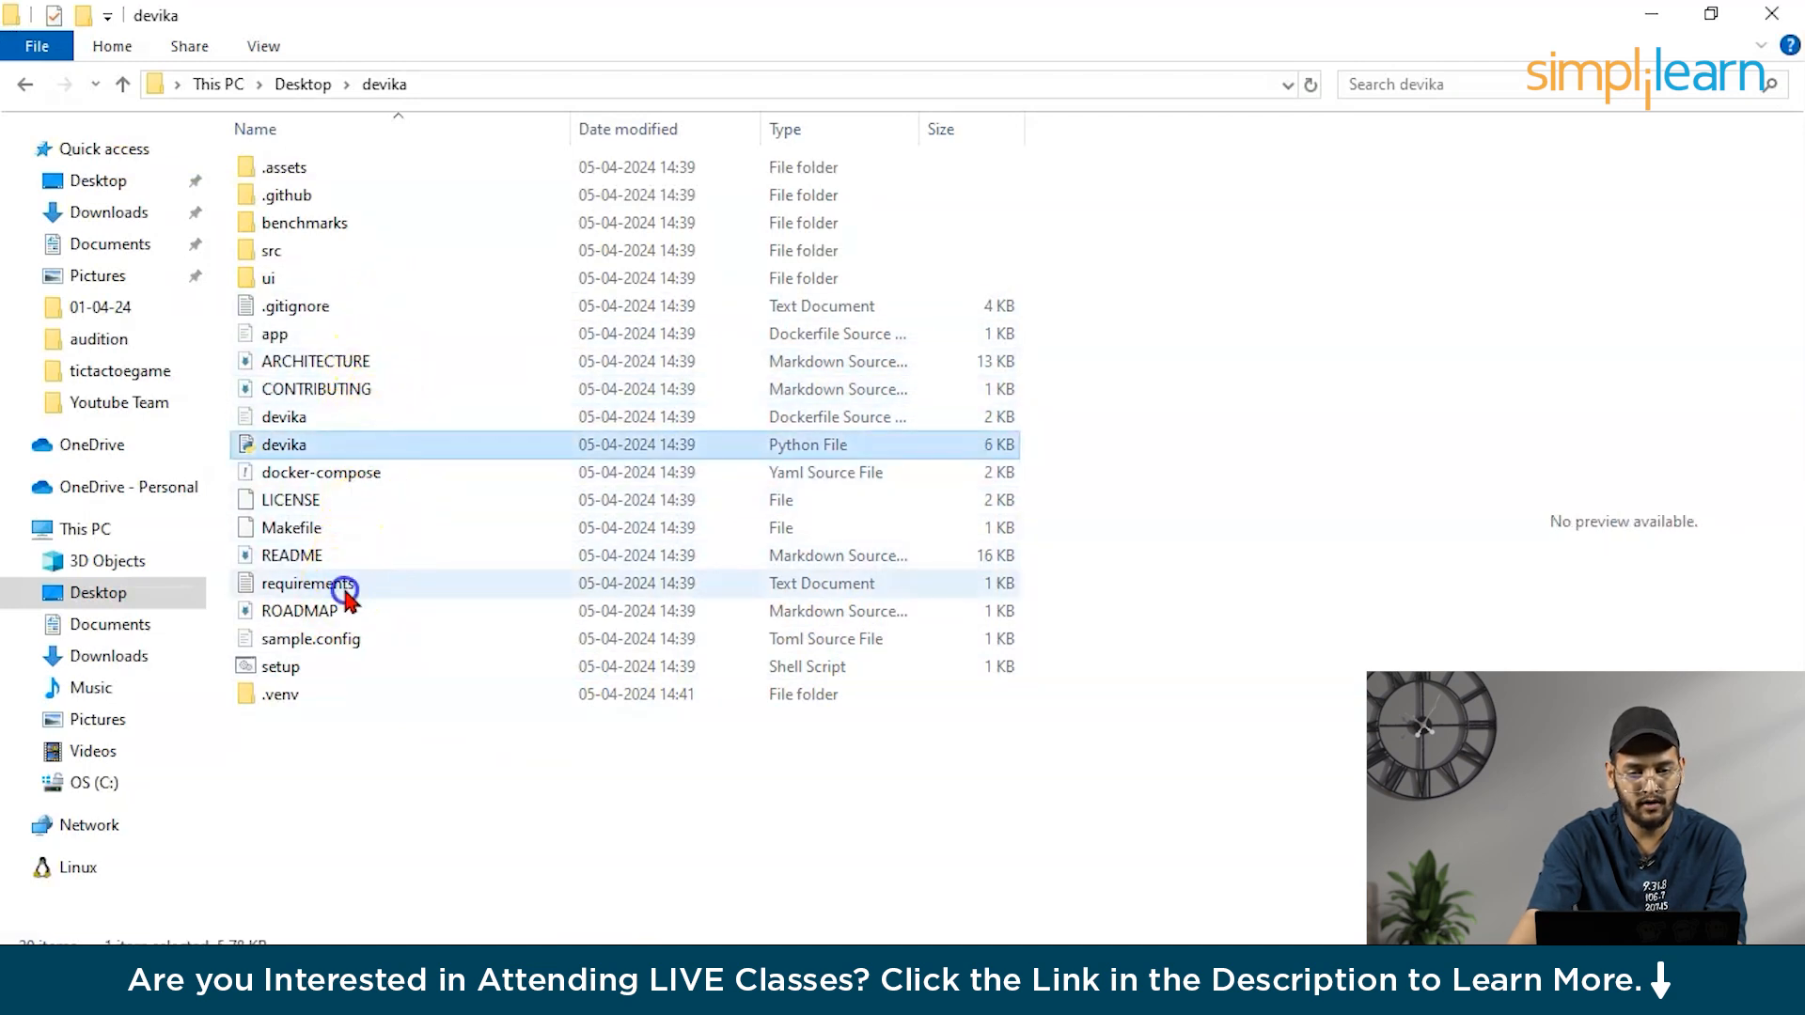
click(346, 593)
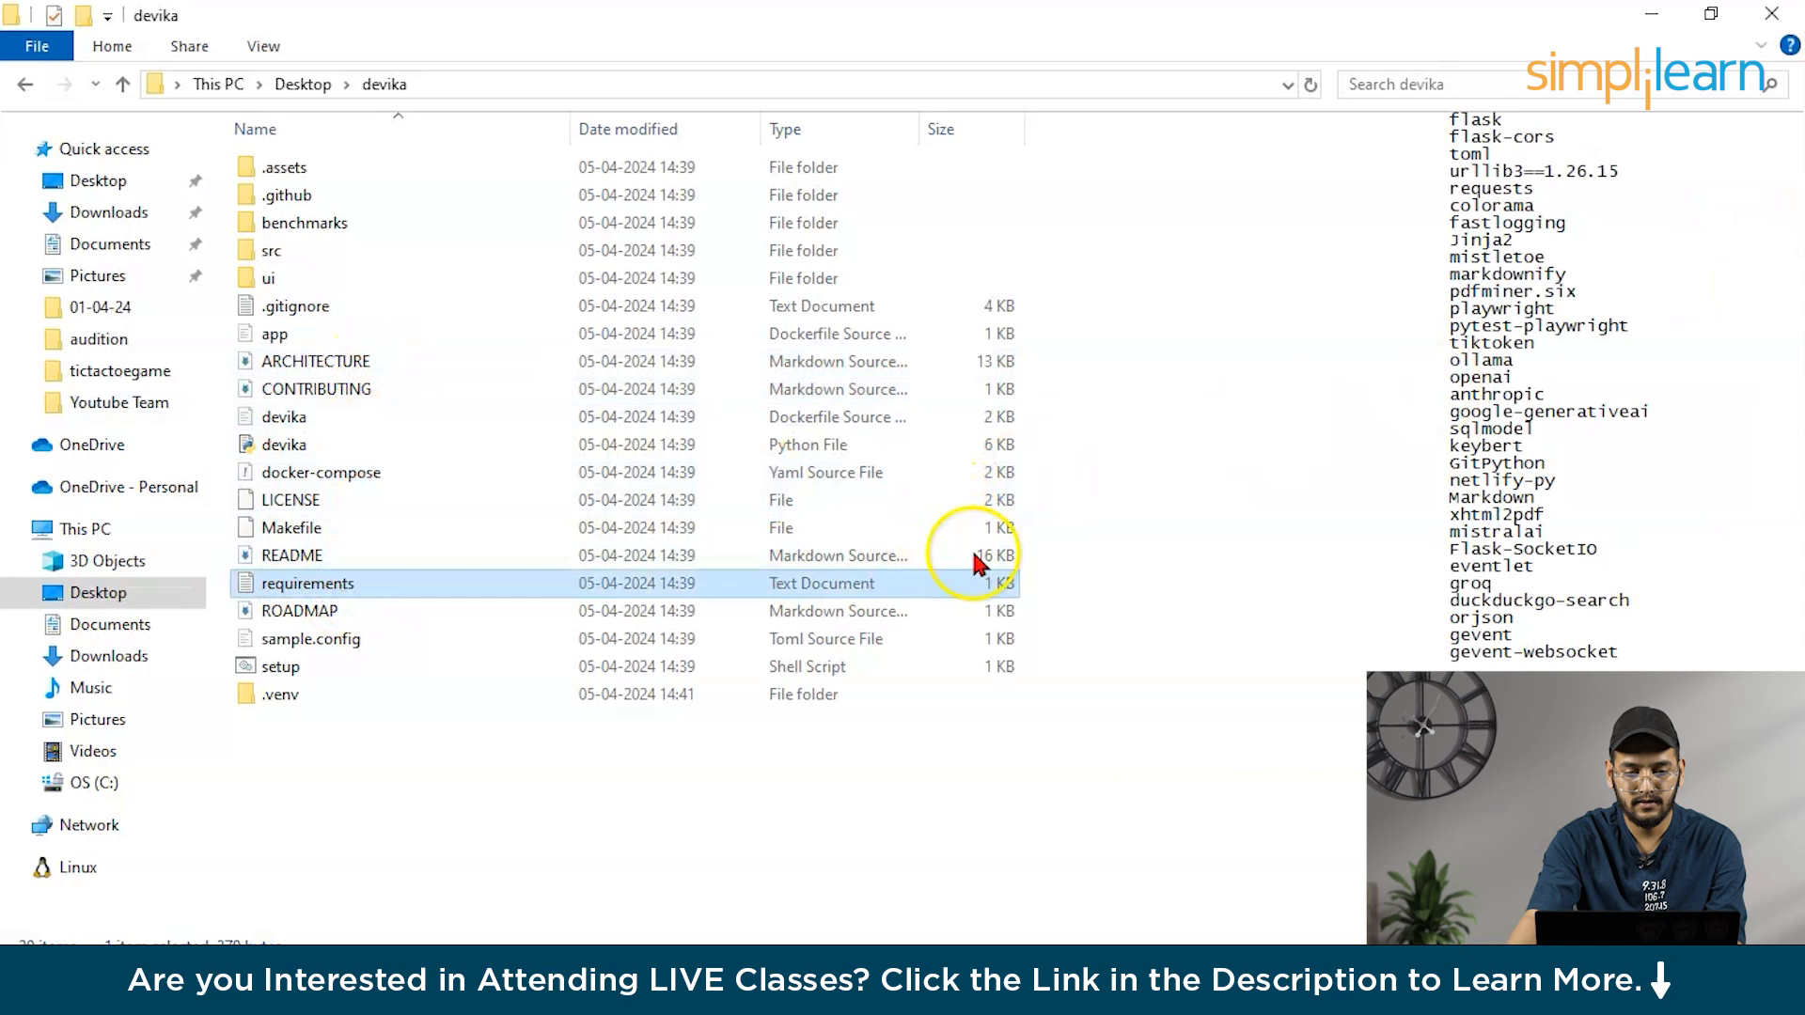
drag(1460, 293, 1137, 193)
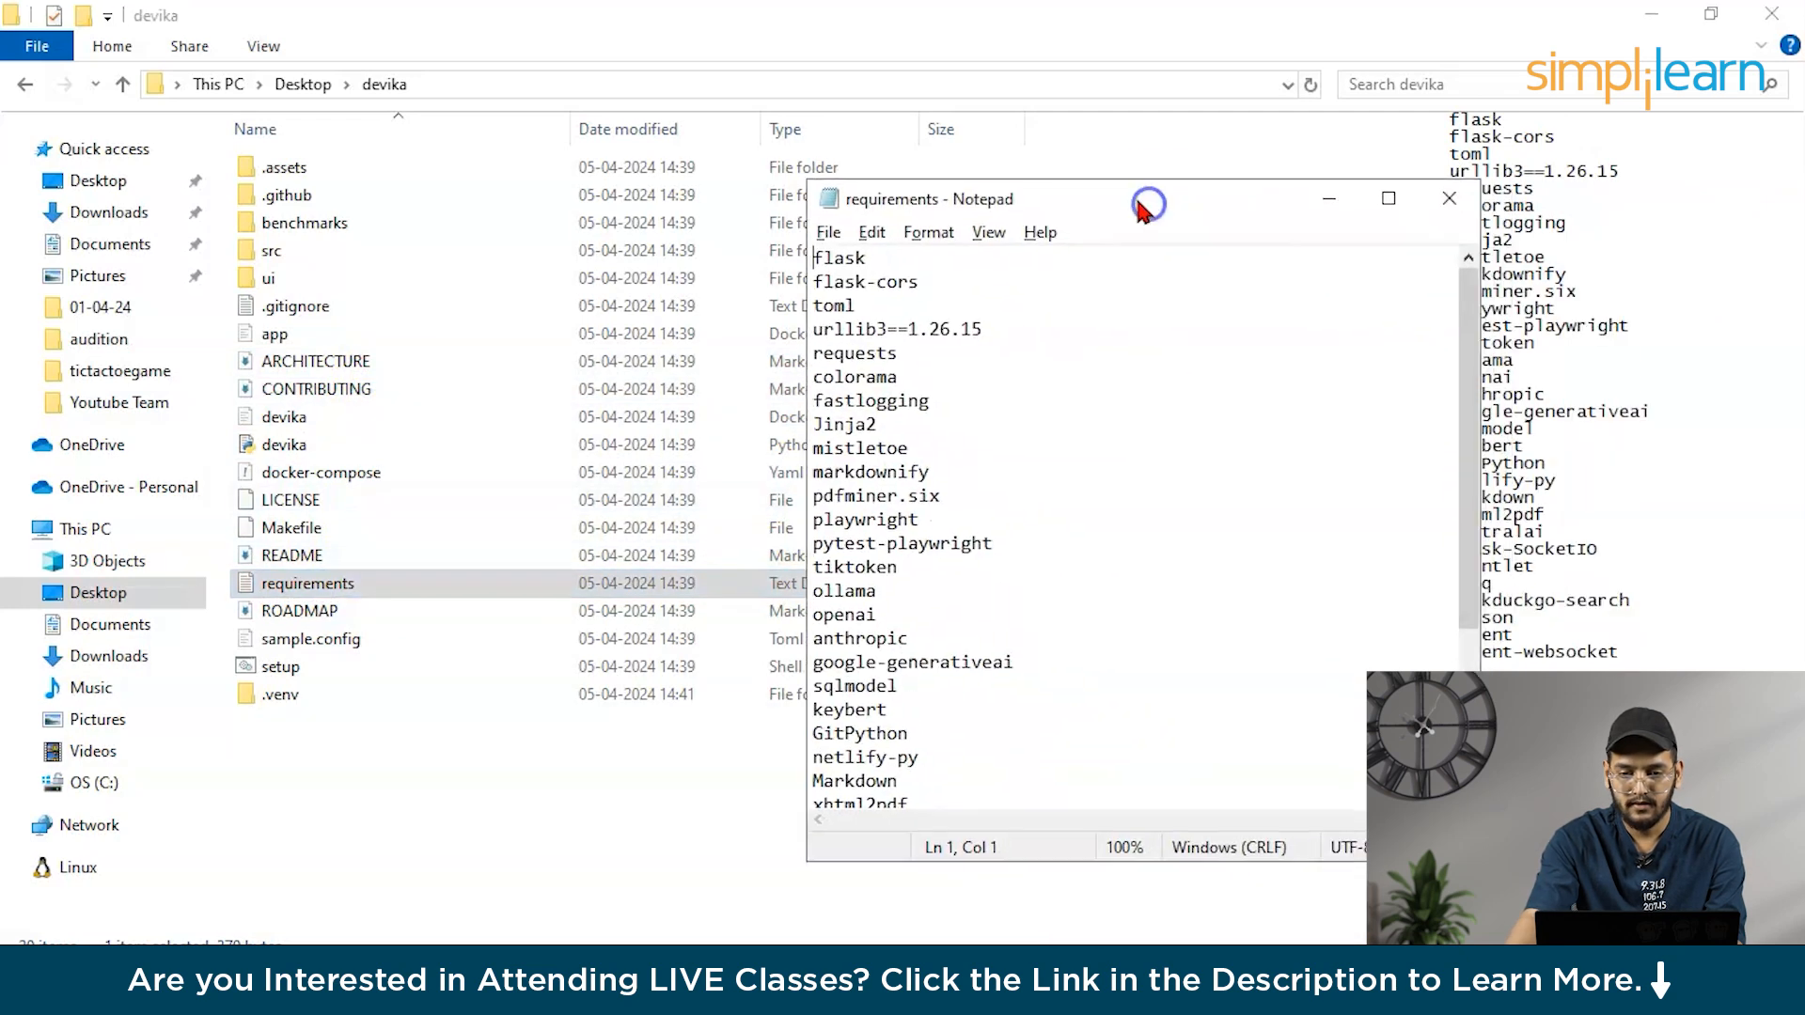
double_click(1137, 194)
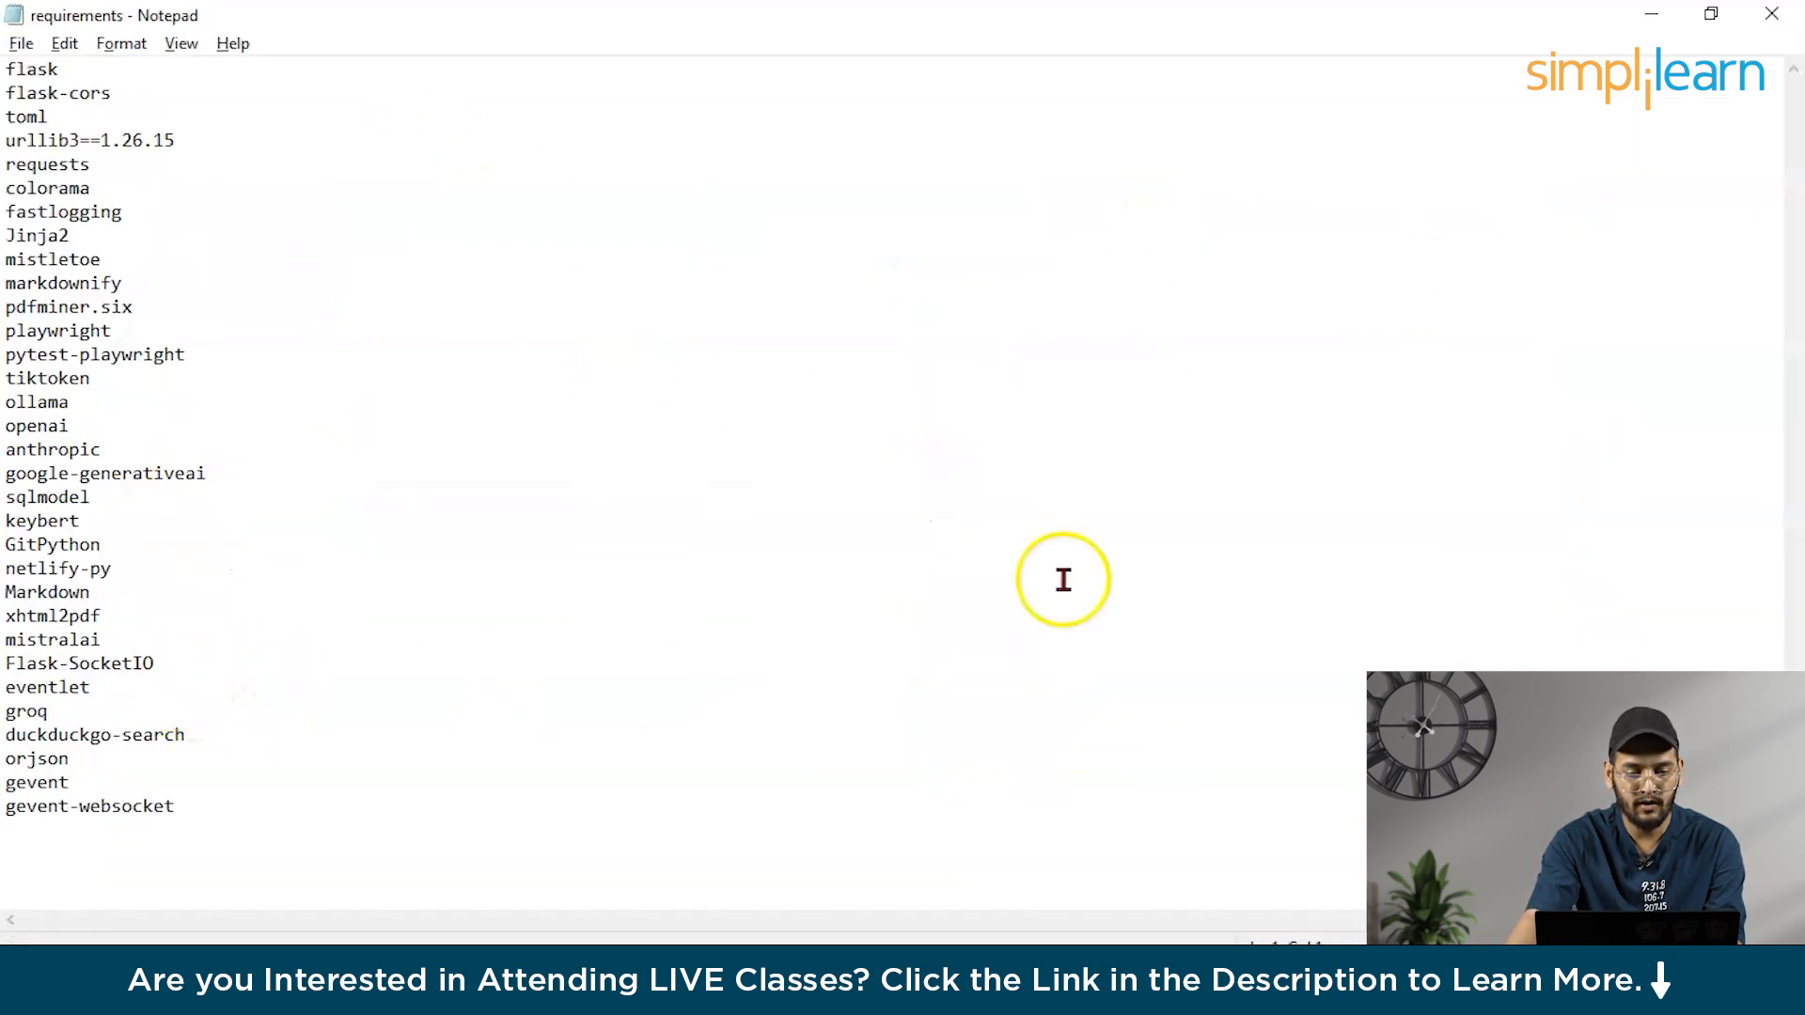
click(1652, 14)
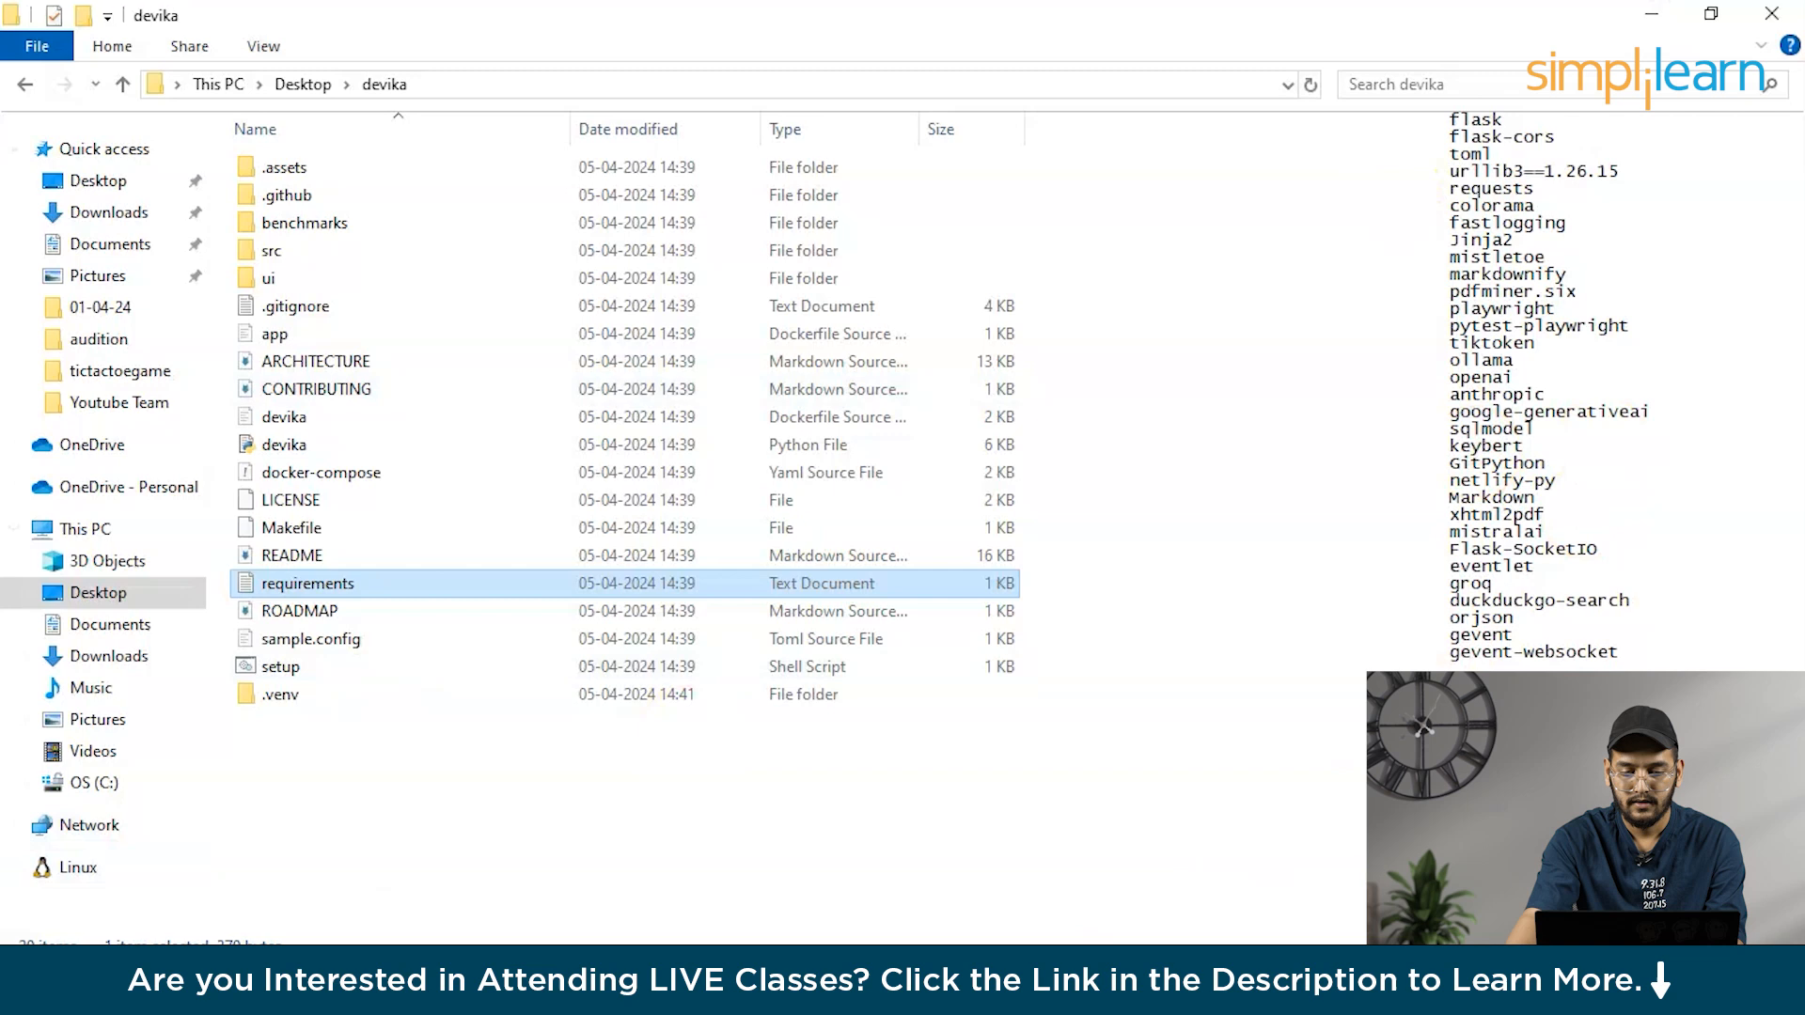
key(alt+Tab)
scroll(617, 722, down, 2)
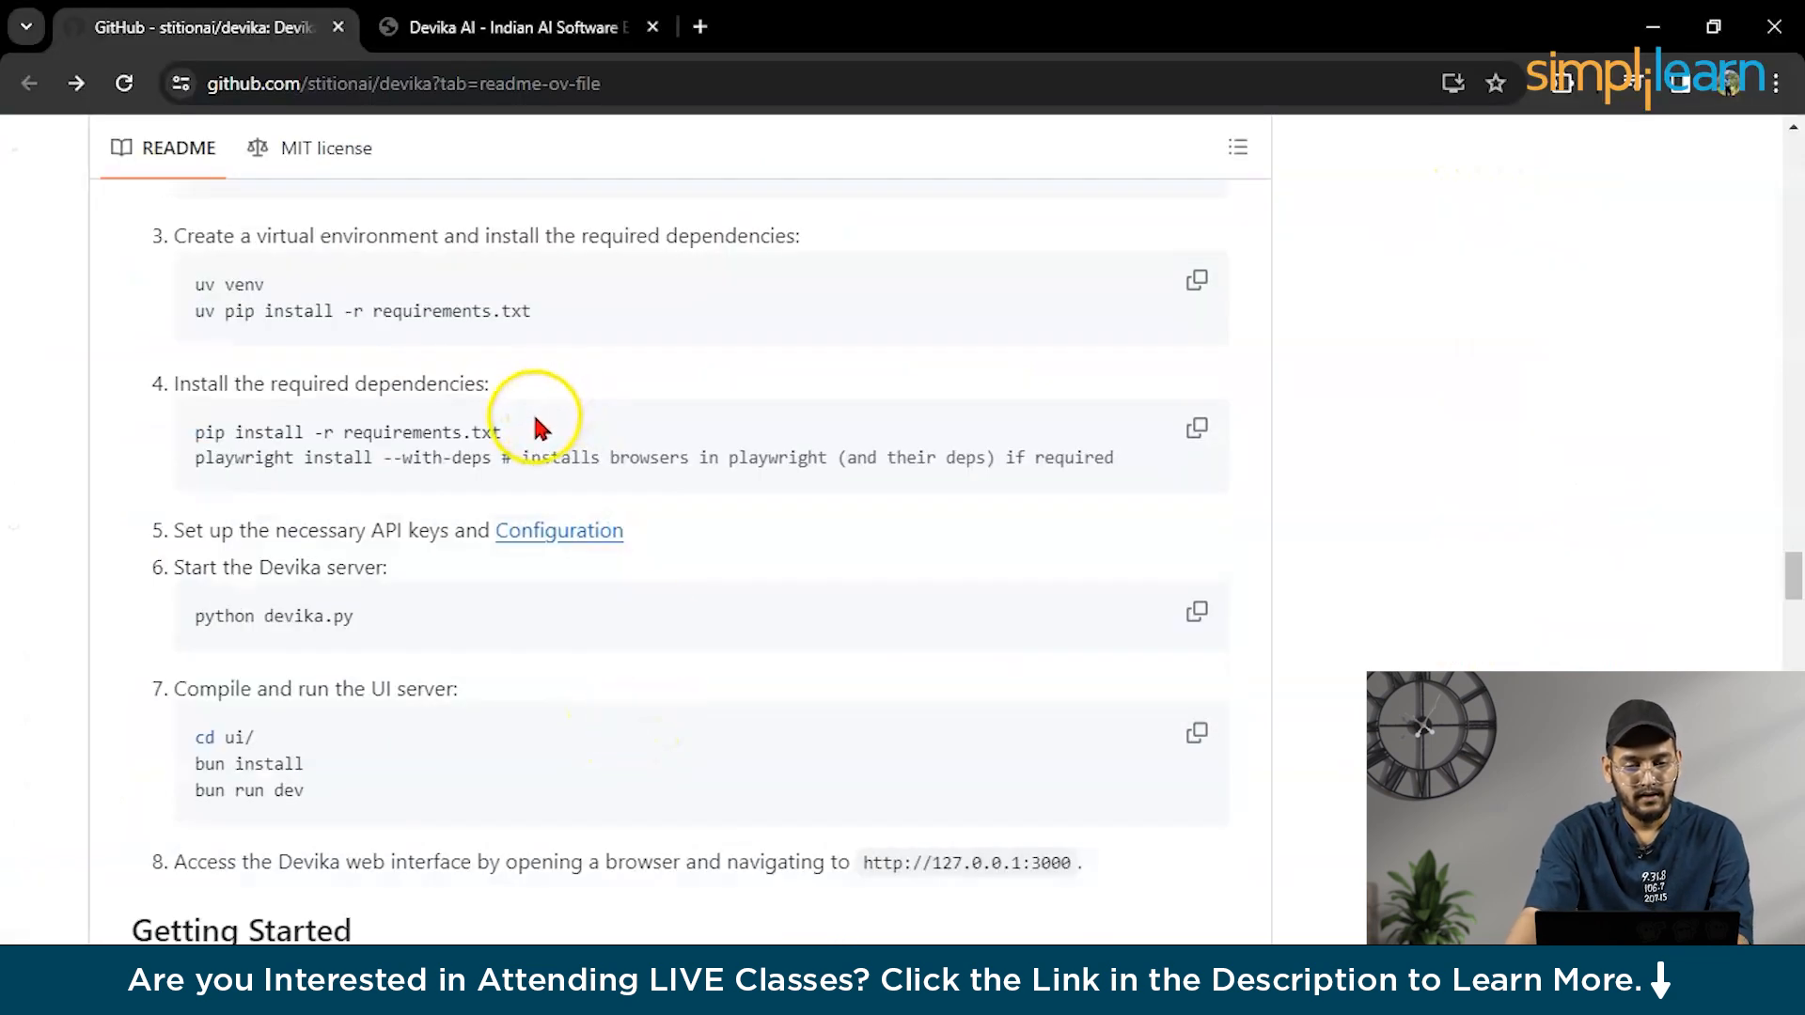
- Locate and copy the README's 'playwright install --with-deps' command from step 4
drag(502, 432, 195, 432)
click(649, 426)
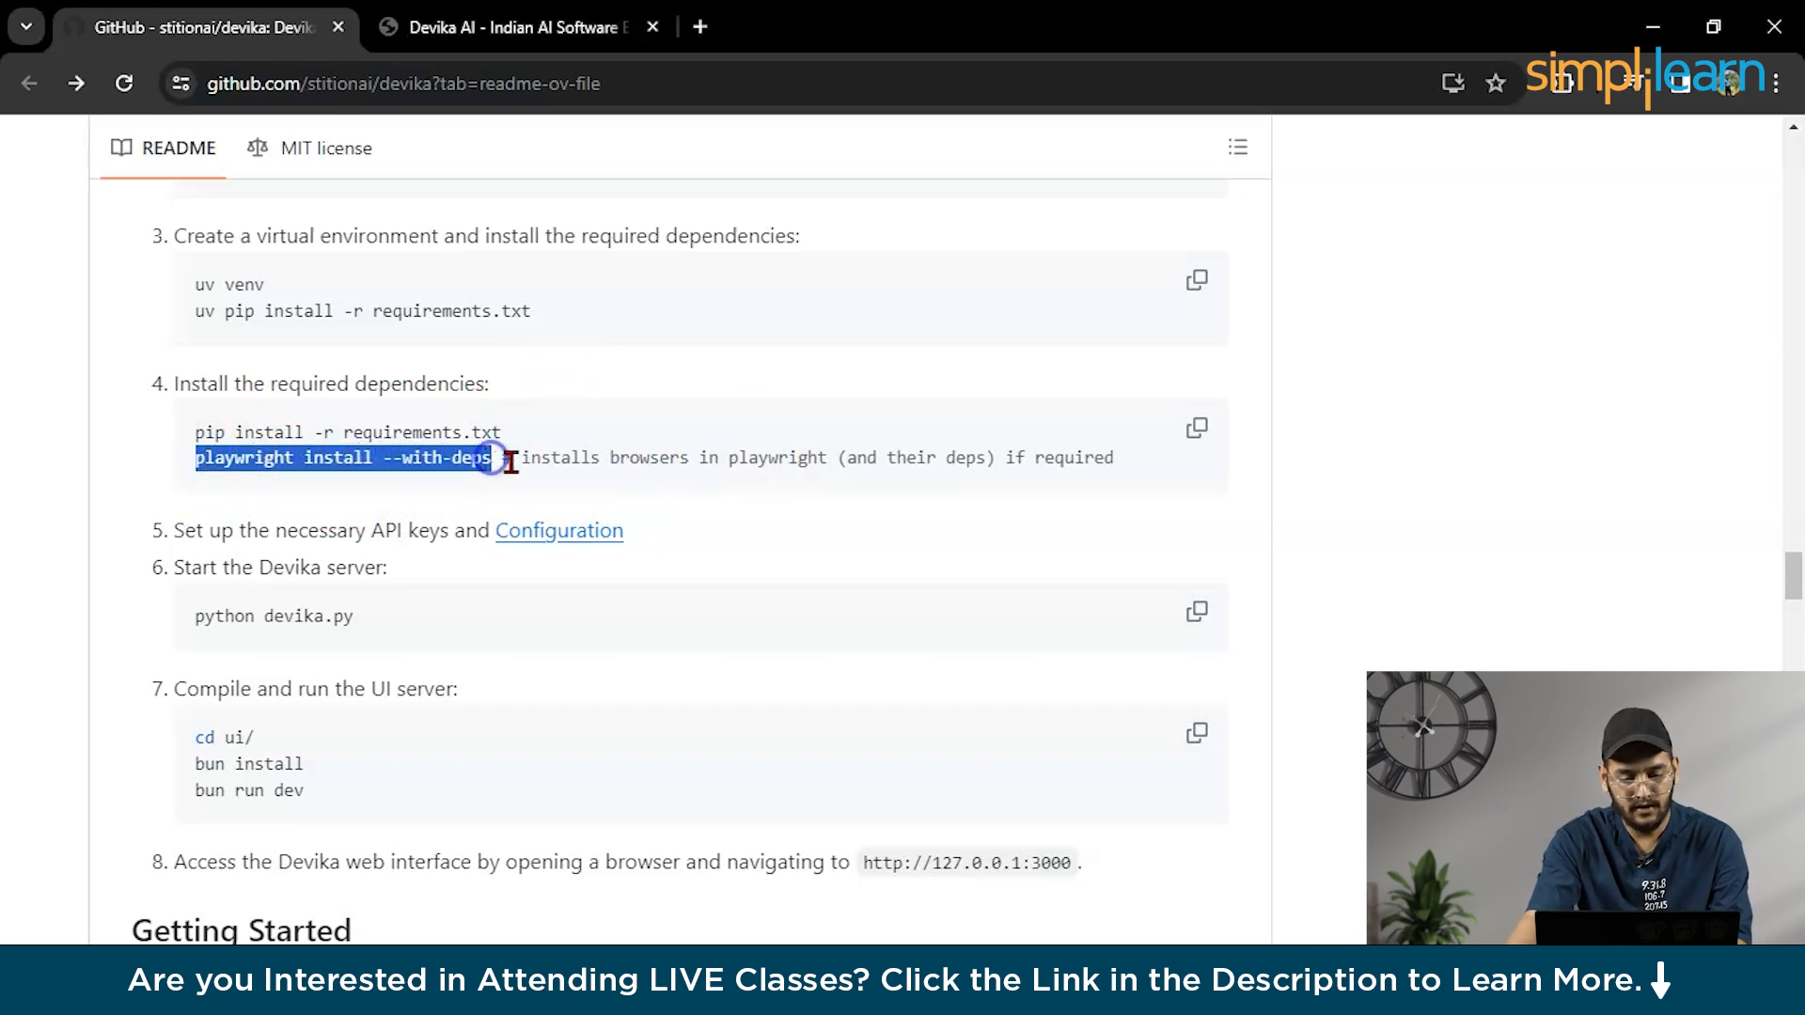
click(593, 479)
drag(529, 457, 733, 459)
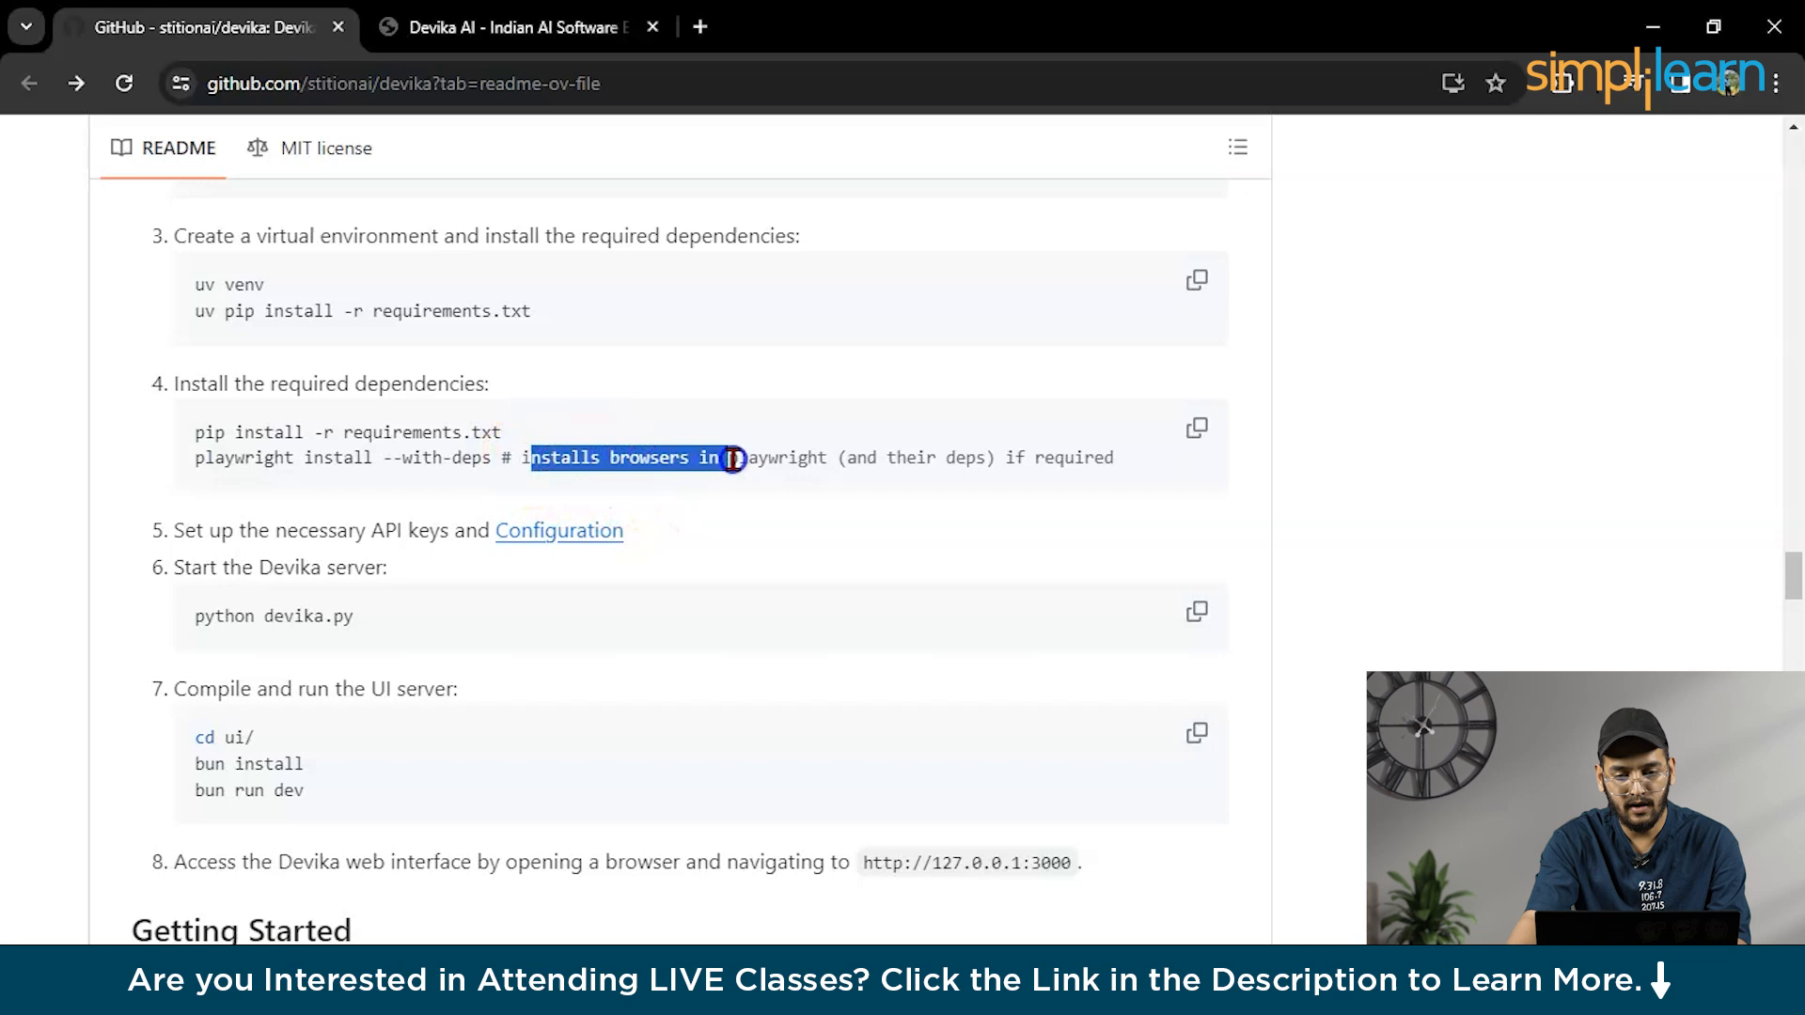
drag(881, 459, 1035, 464)
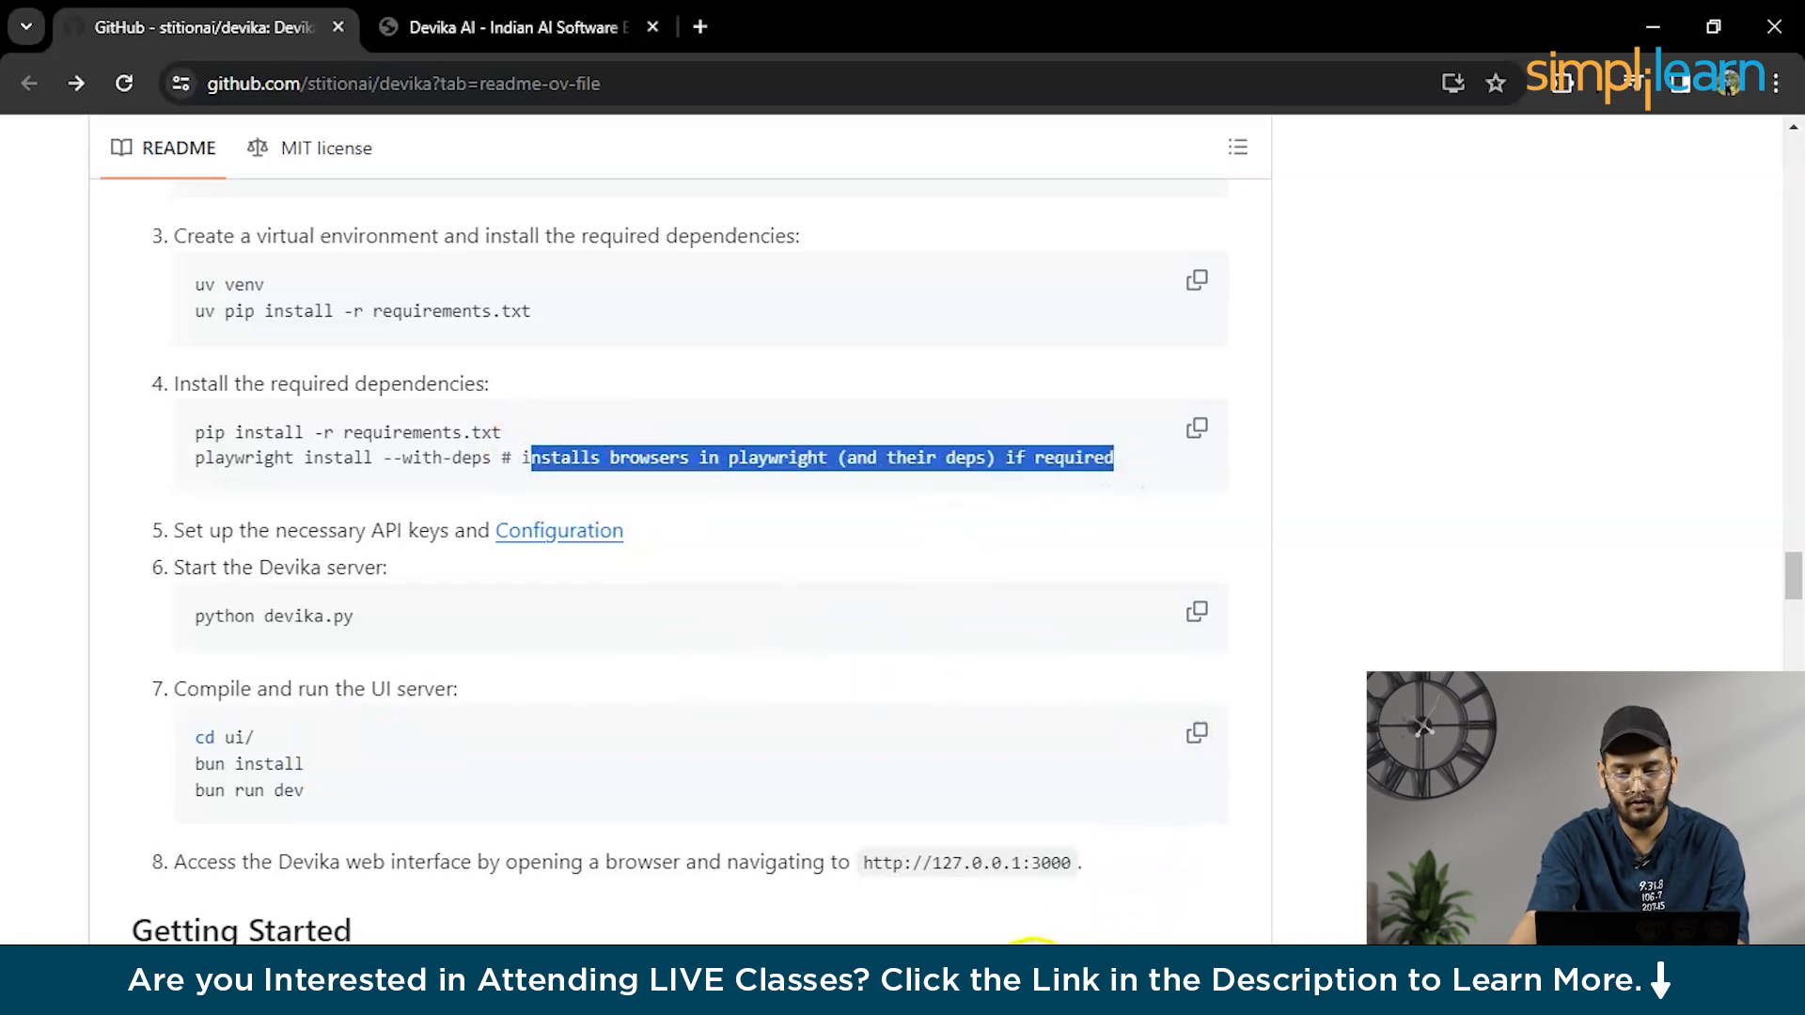
- Run 'playwright install --with-deps' in the devika command prompt and return to the README
key(alt+Tab)
text(playwright install --with-deps)
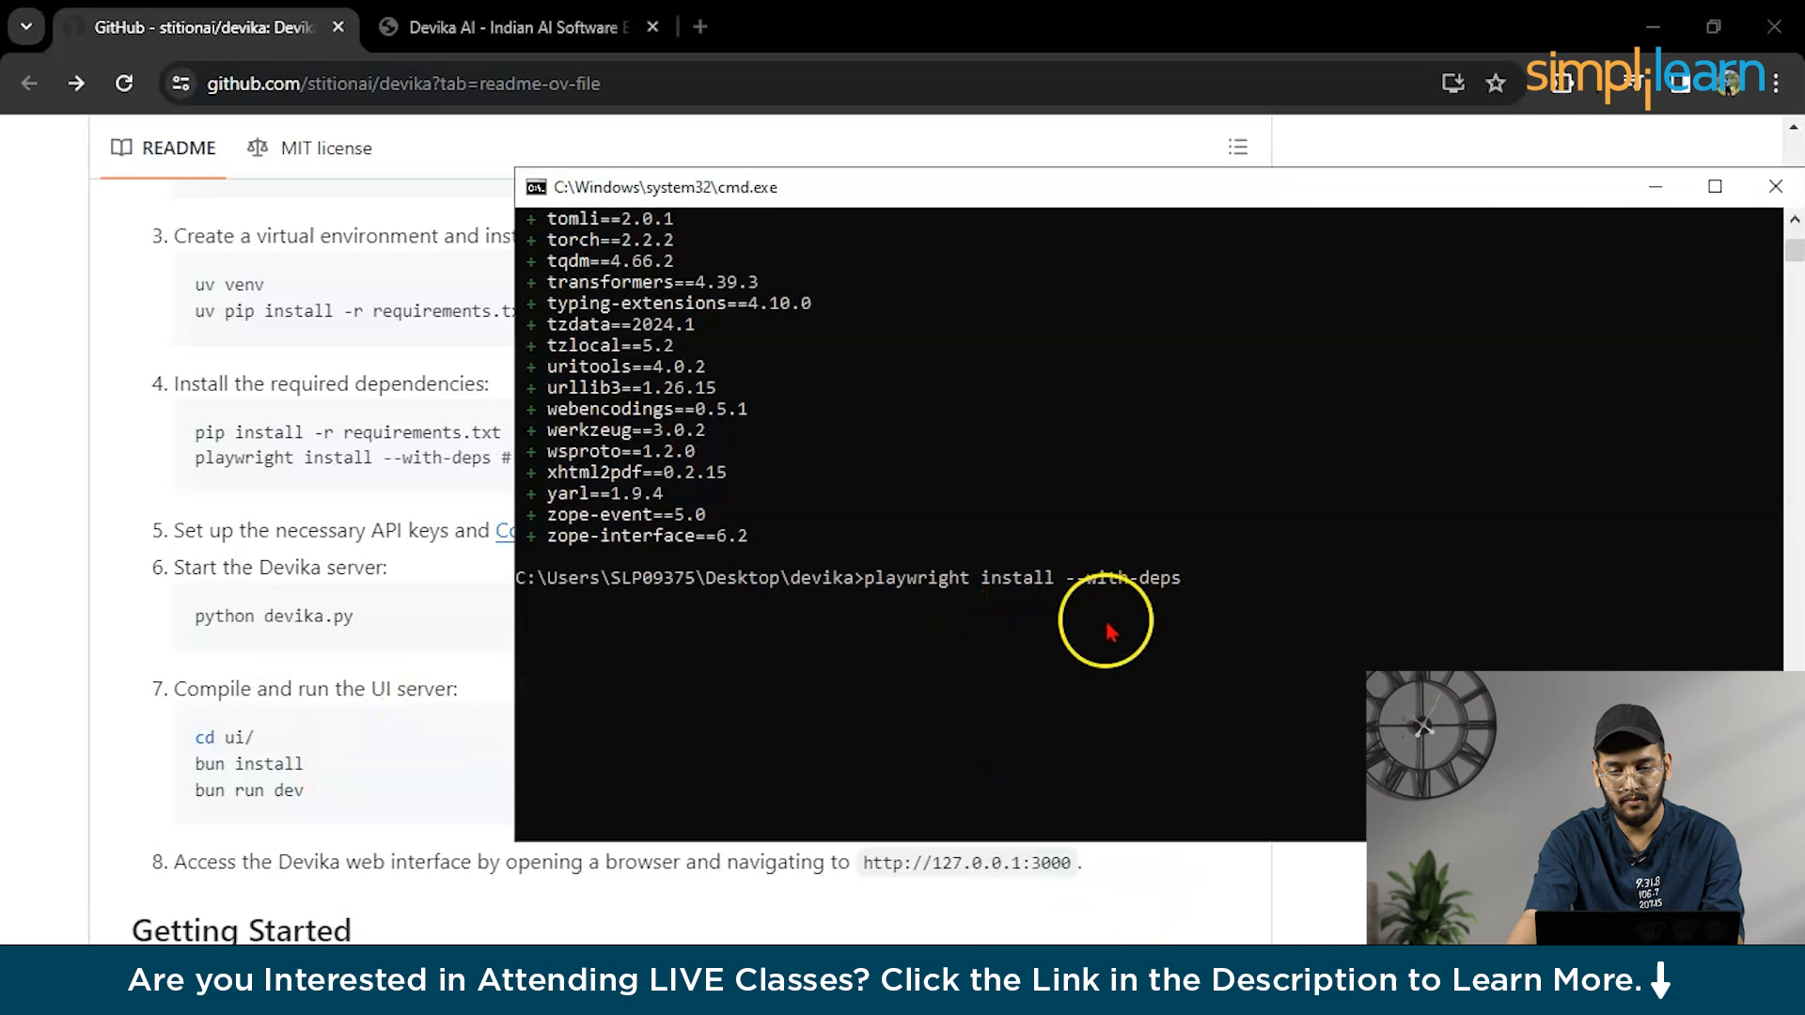
key(Return)
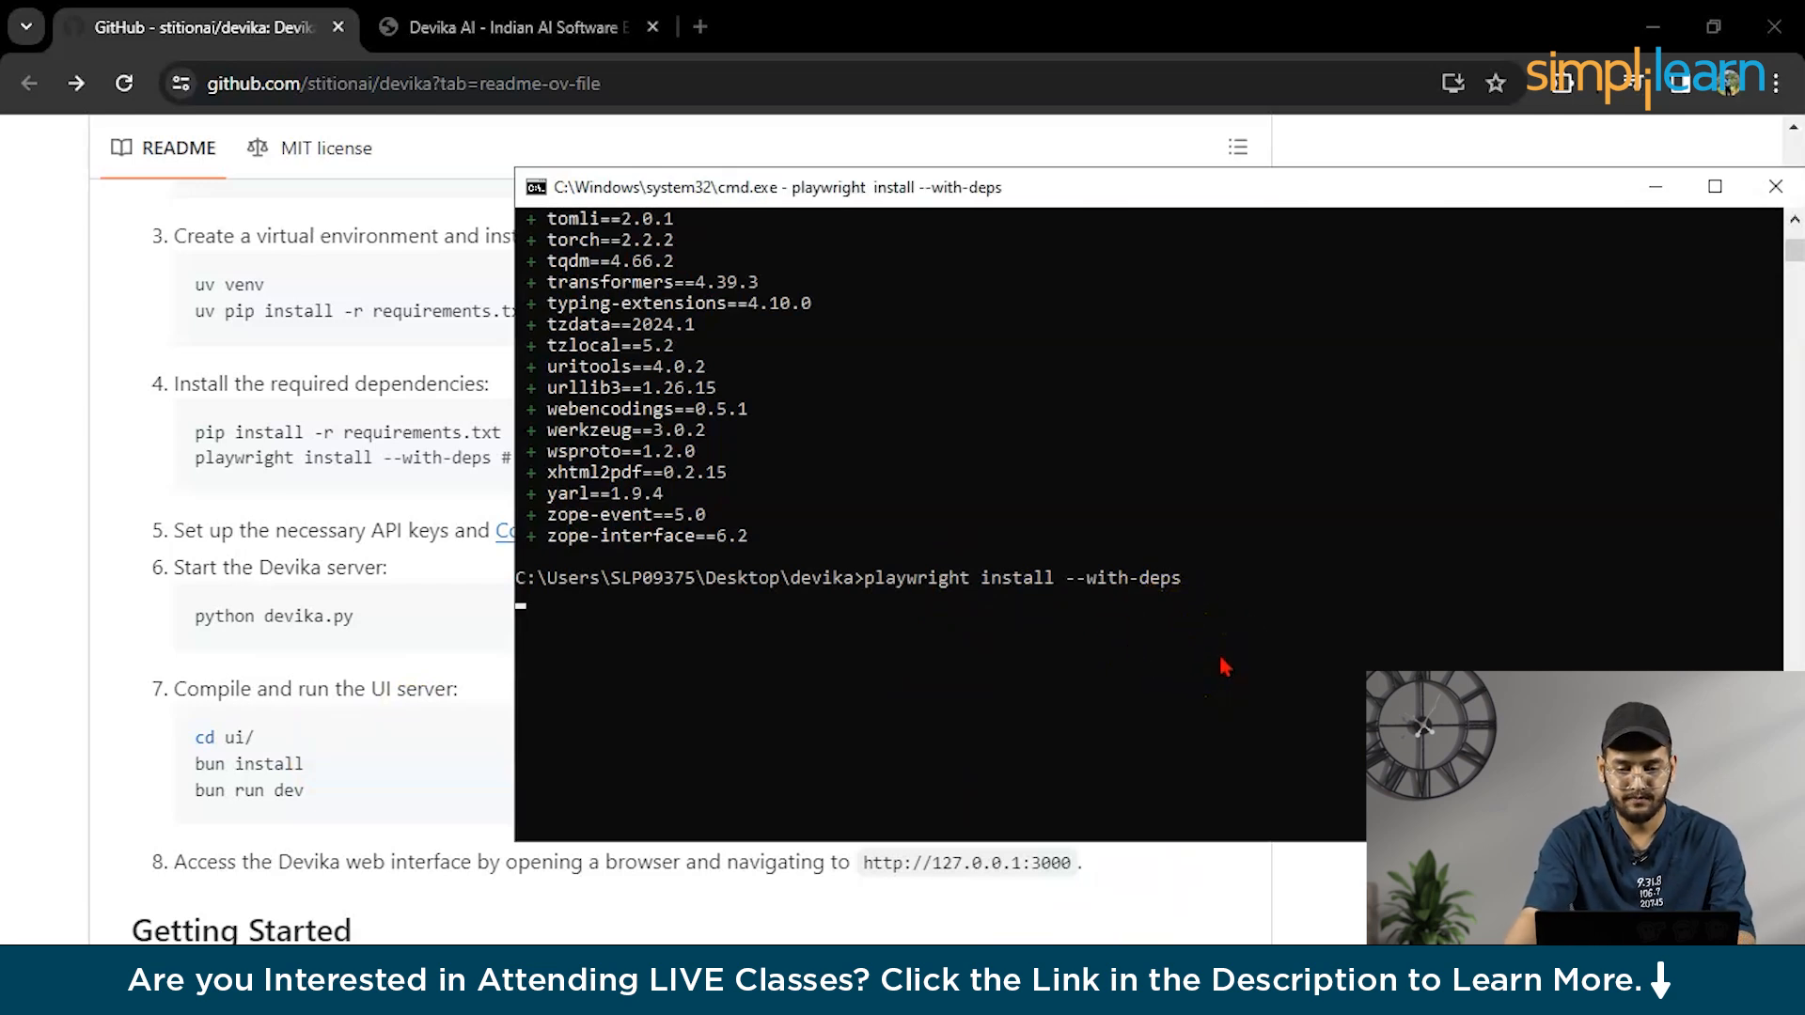
click(368, 580)
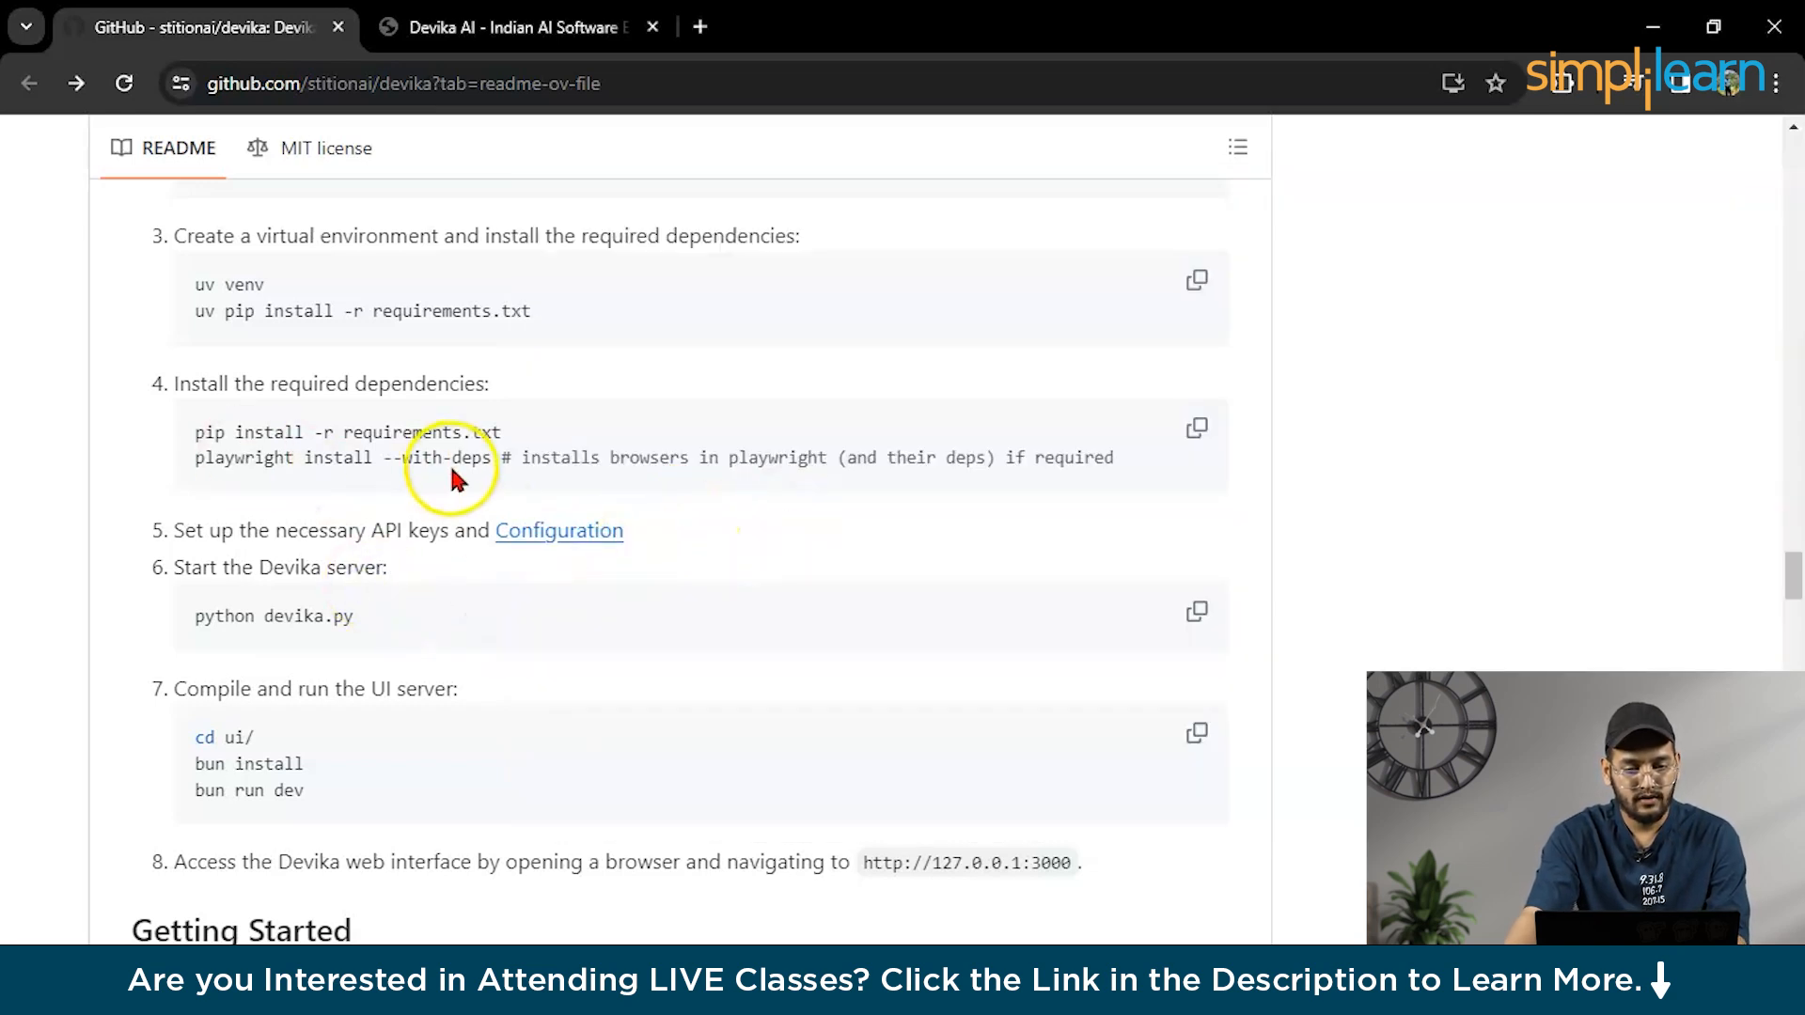
- Follow step 5's Configuration link to the README's Configuration section
drag(177, 532, 591, 530)
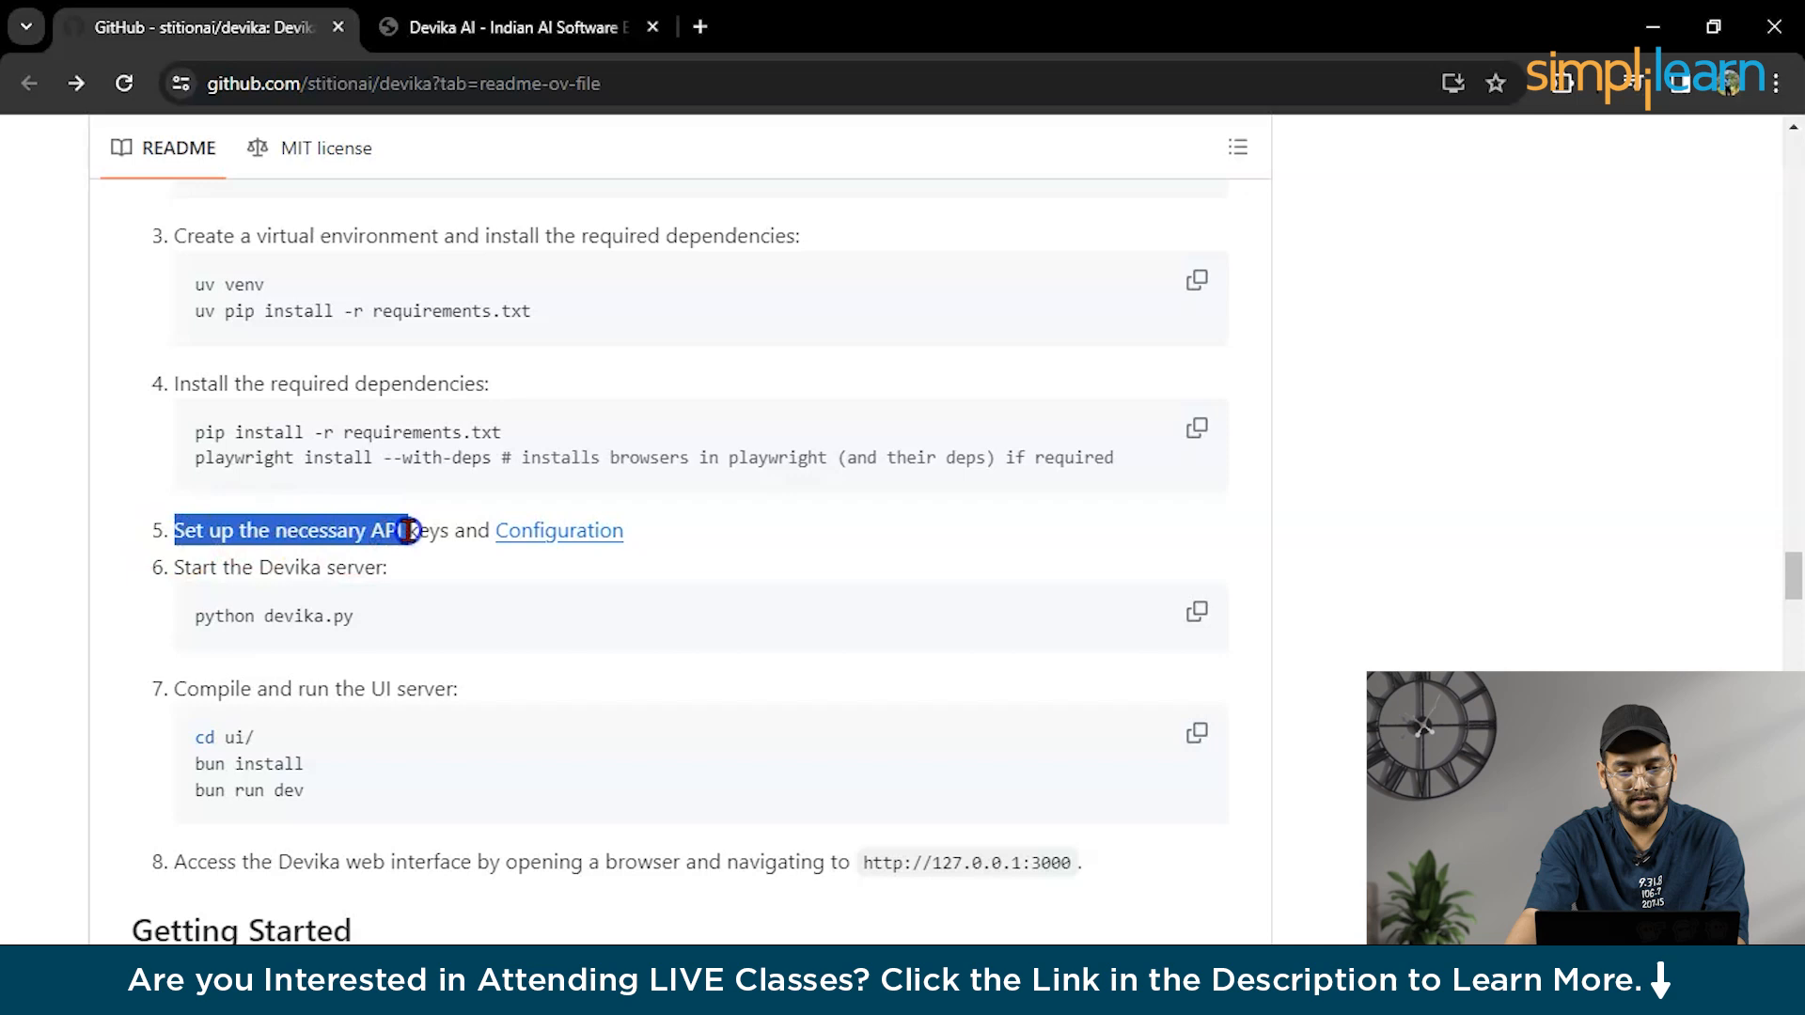
click(641, 531)
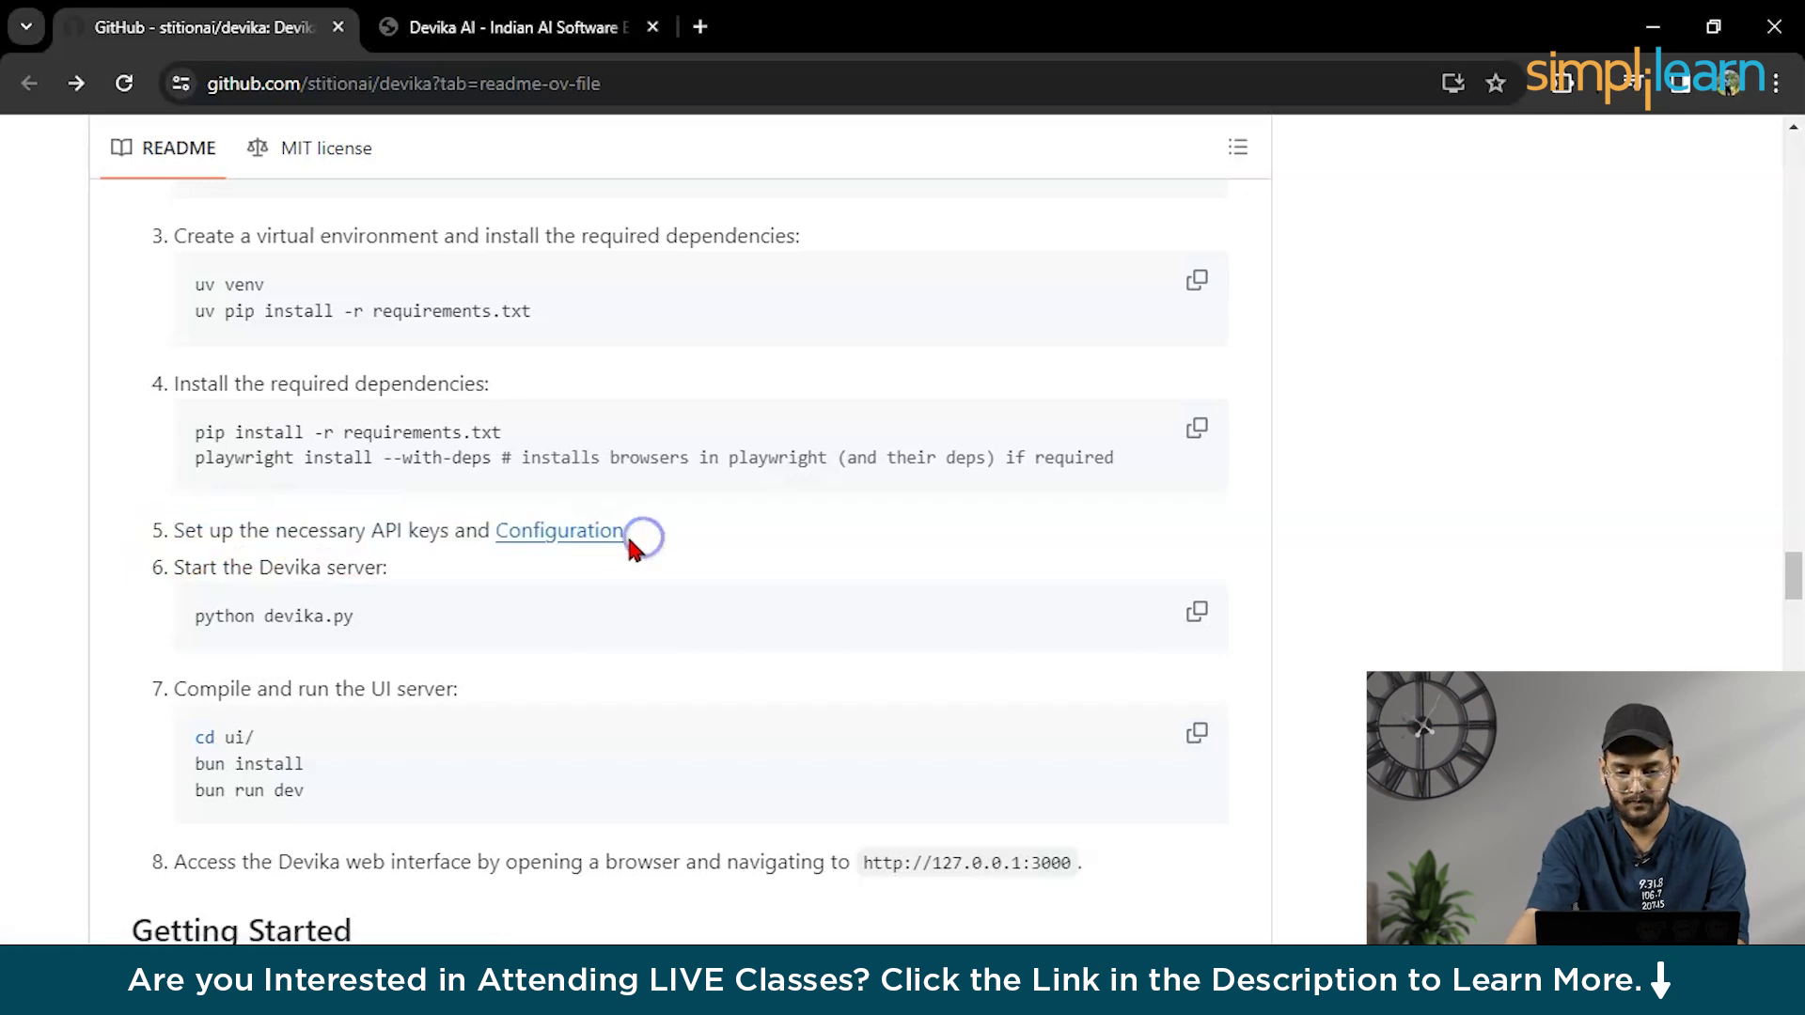
click(552, 533)
scroll(423, 424, down, 1)
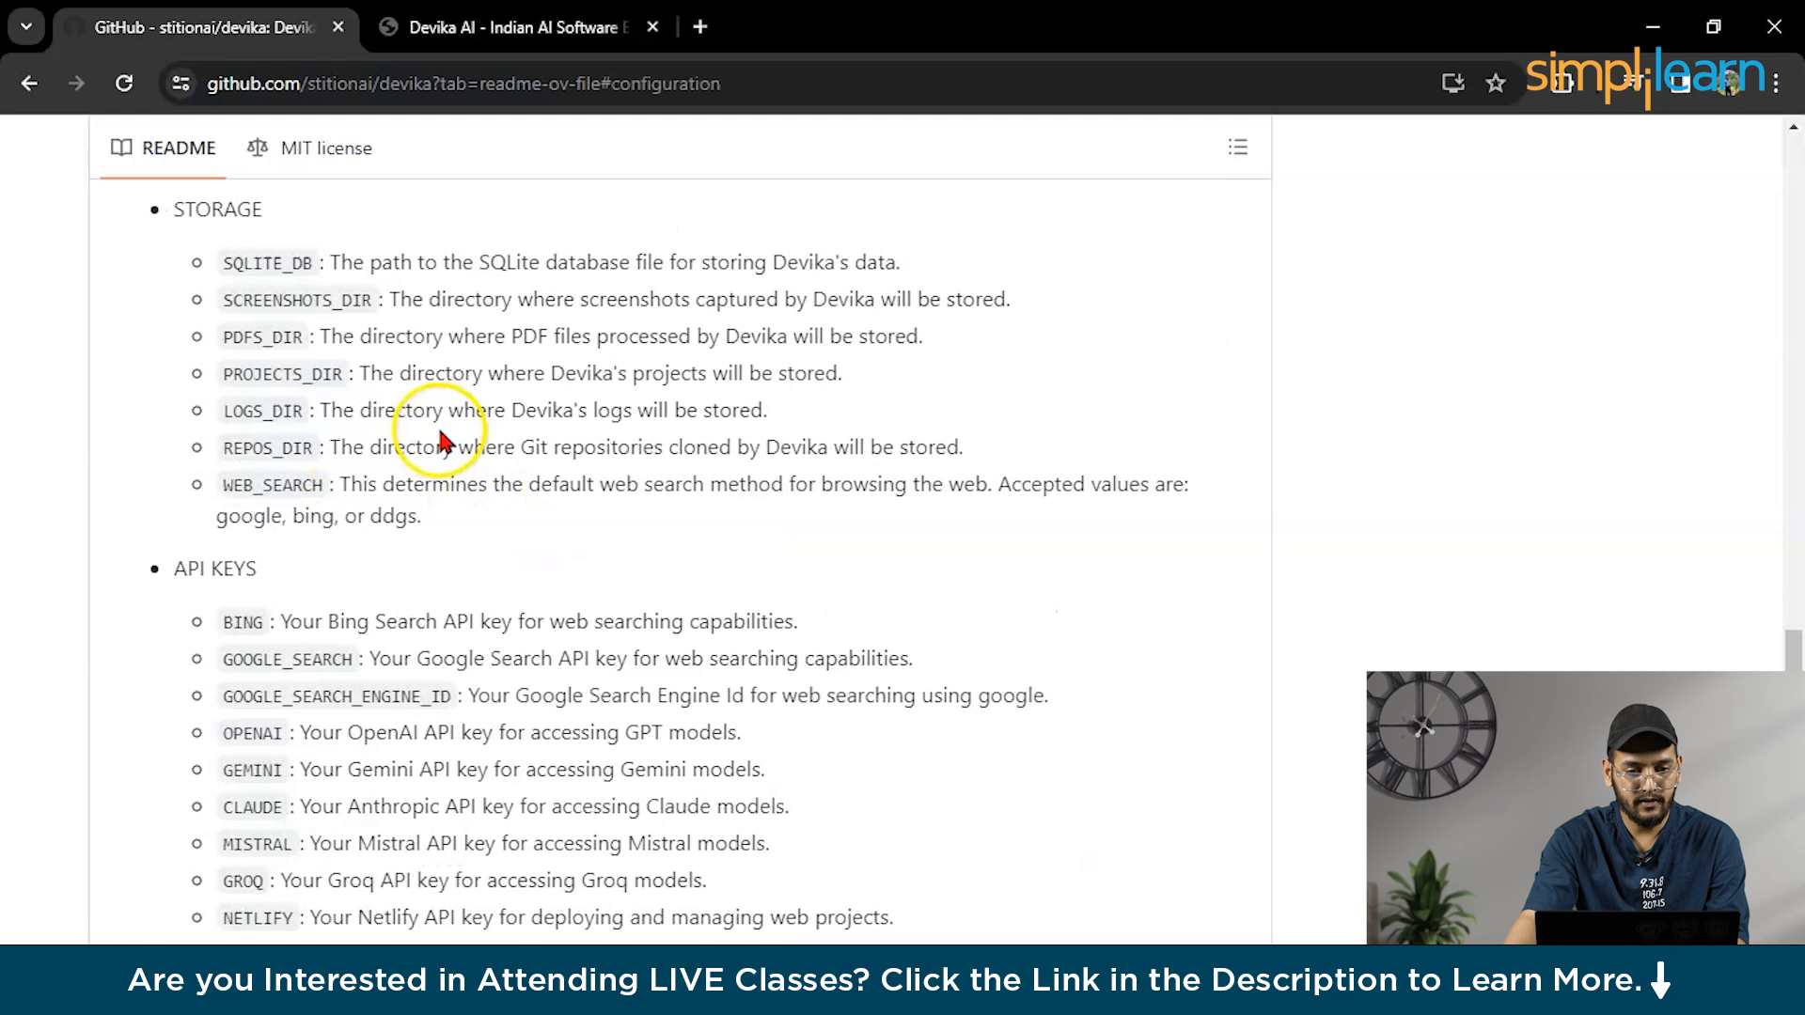
- Review the STORAGE (SQLITE_DB) and API KEYS entries, then switch to the devika project in VS Code
drag(226, 258, 440, 268)
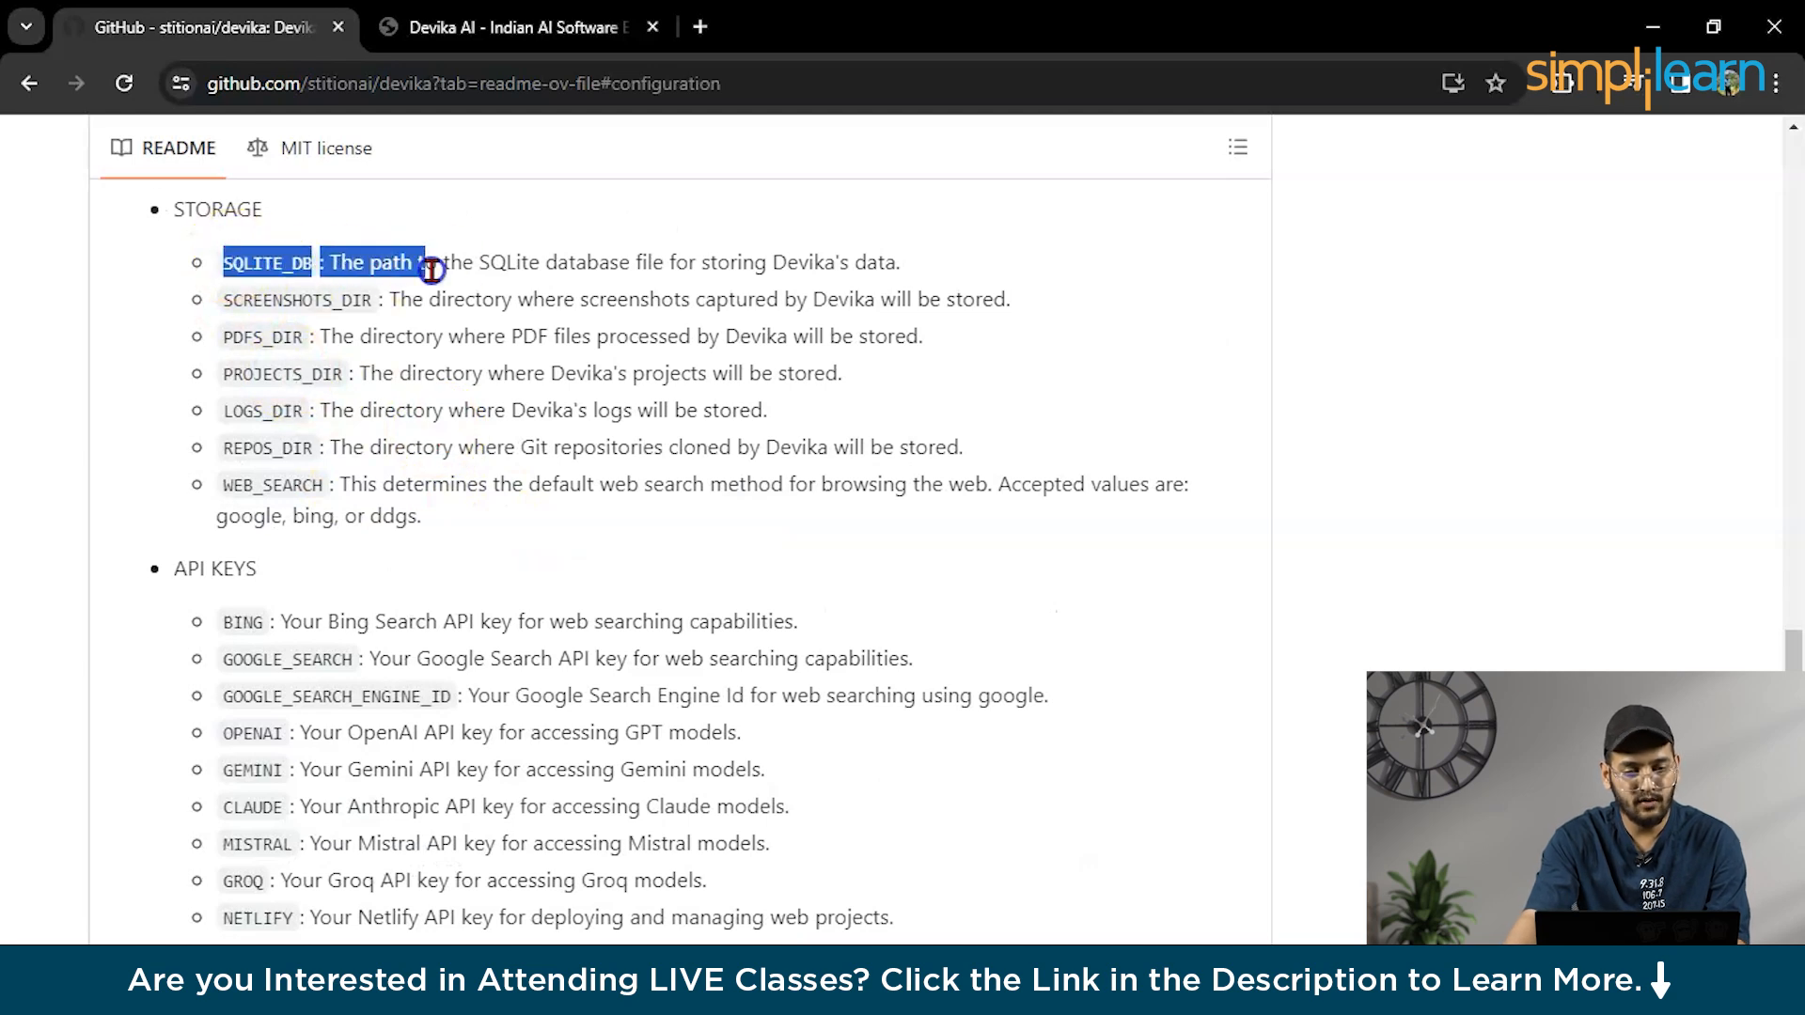
click(543, 336)
scroll(314, 418, down, 2)
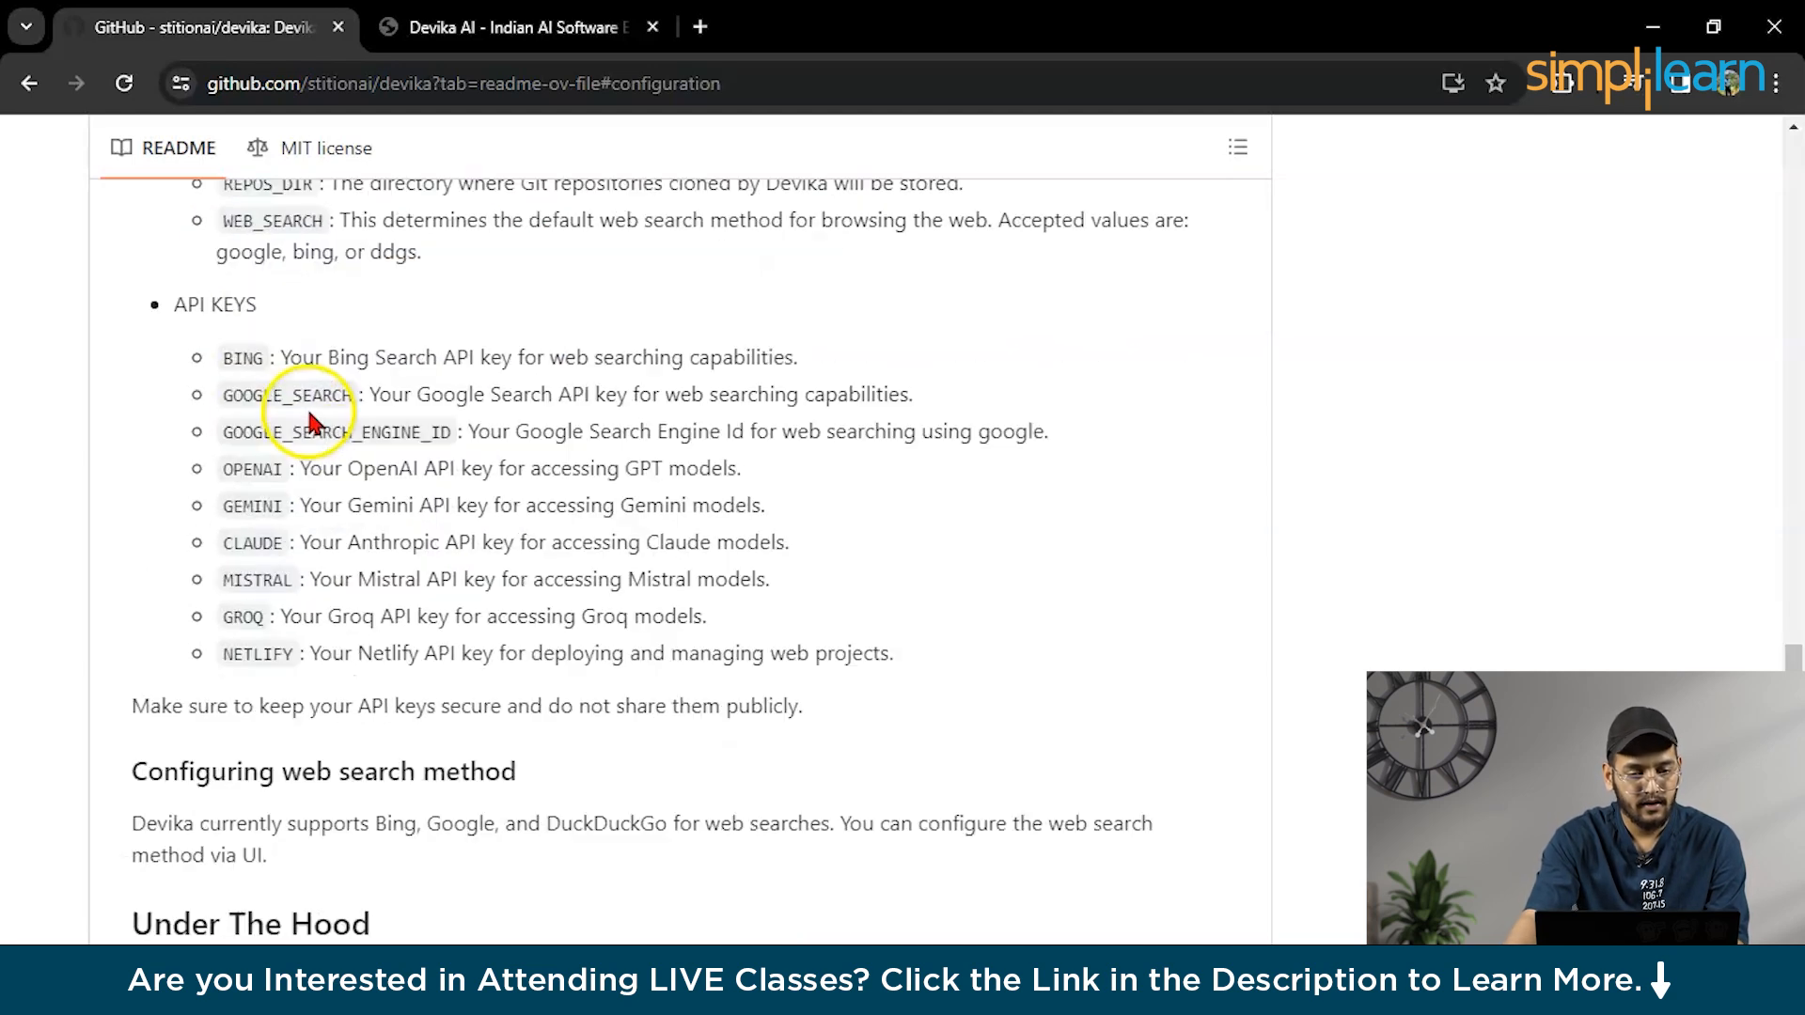
drag(176, 305, 276, 311)
click(405, 307)
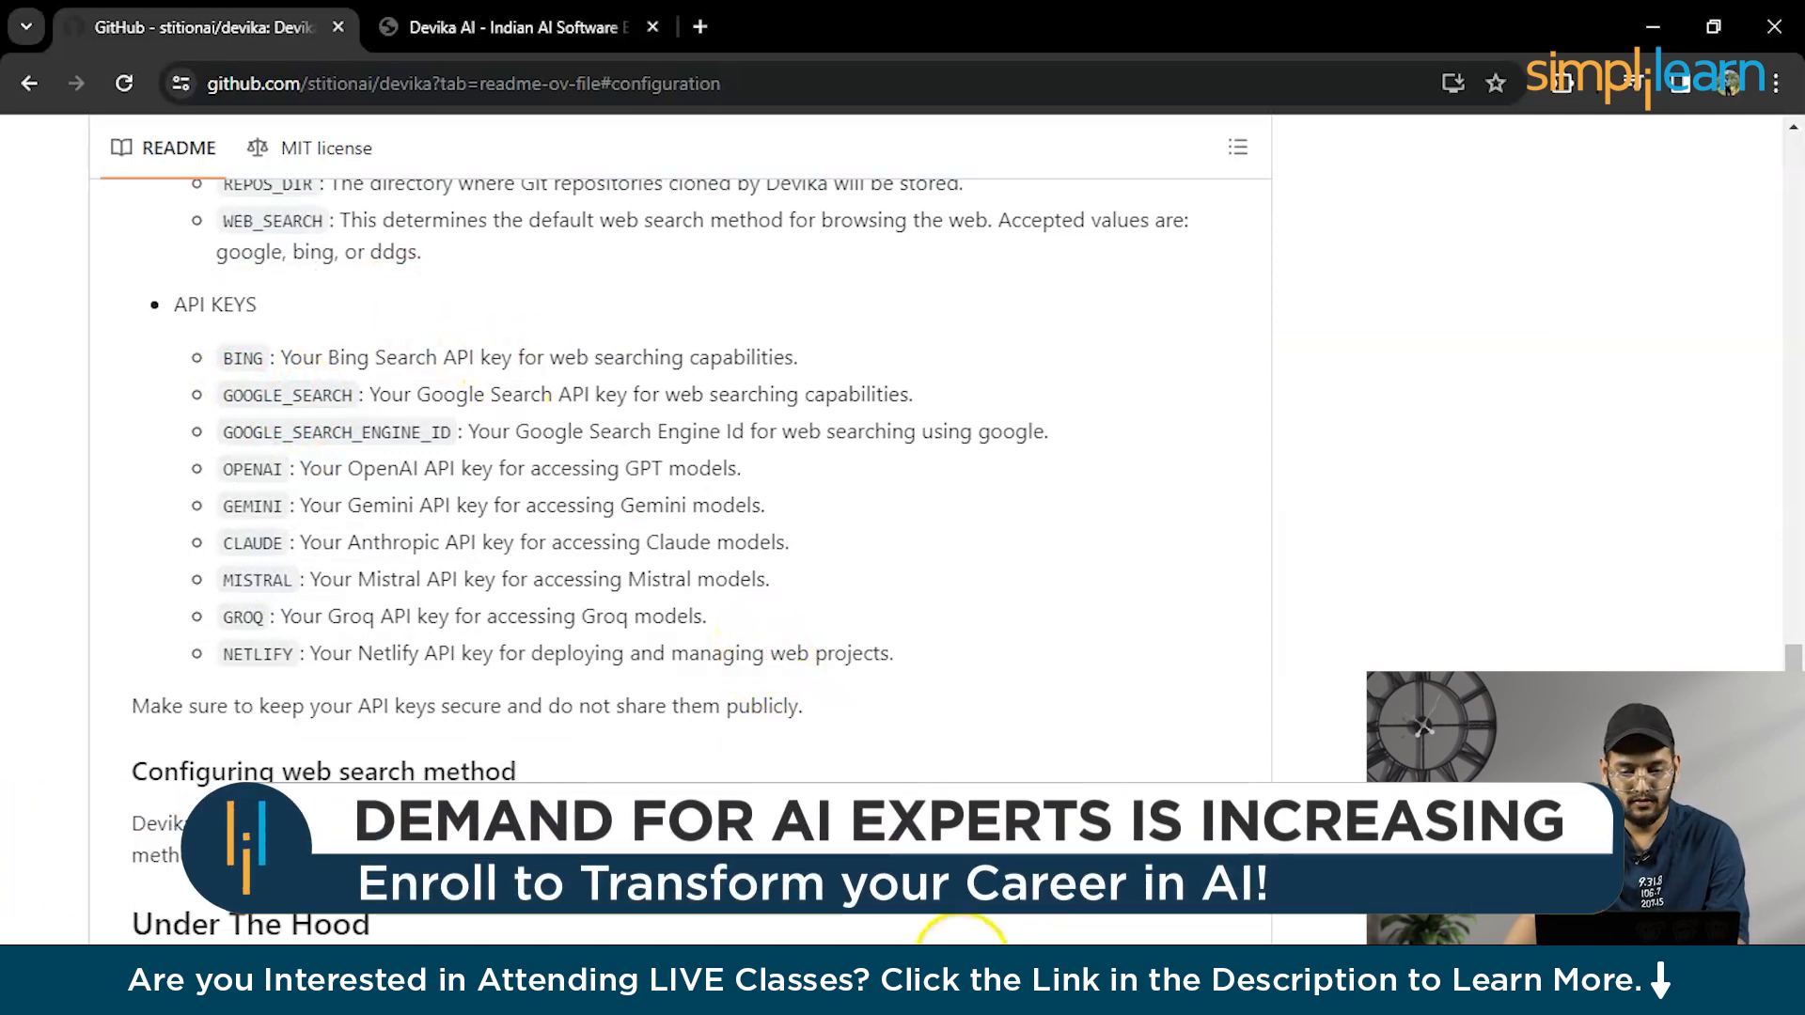
click(923, 942)
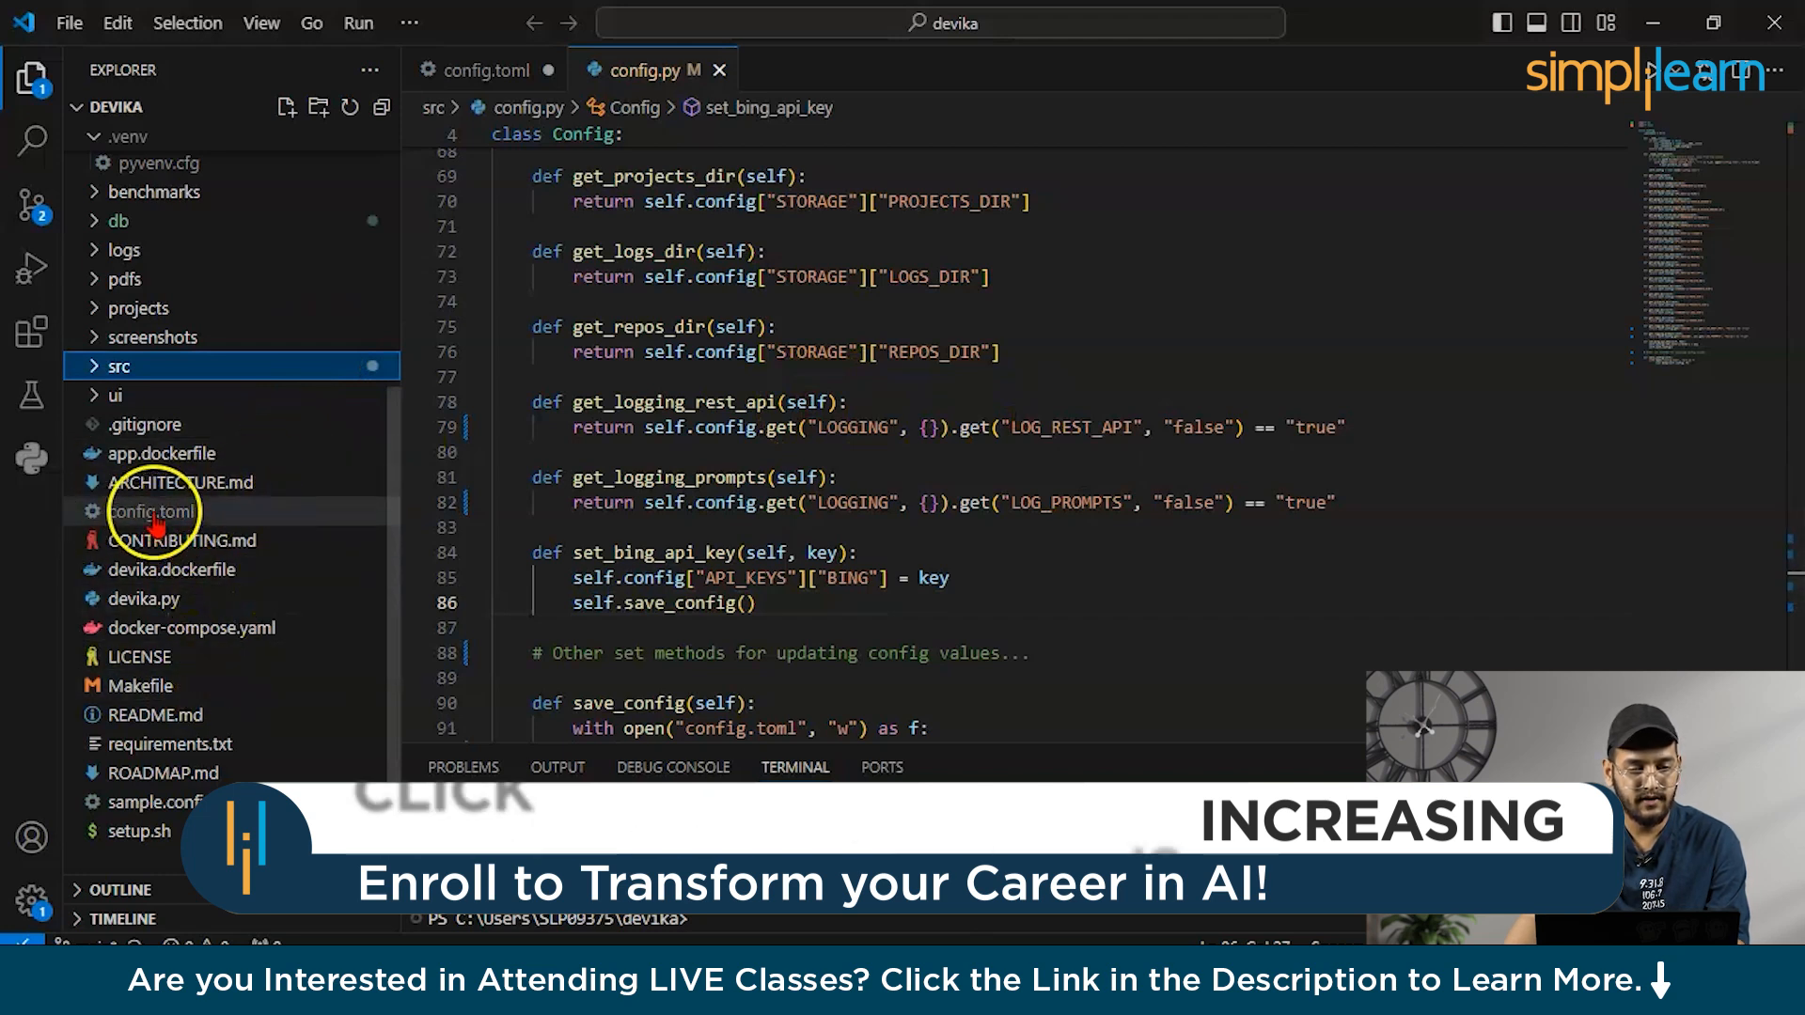
- Review config.toml's storage, API keys and API endpoints sections
click(122, 516)
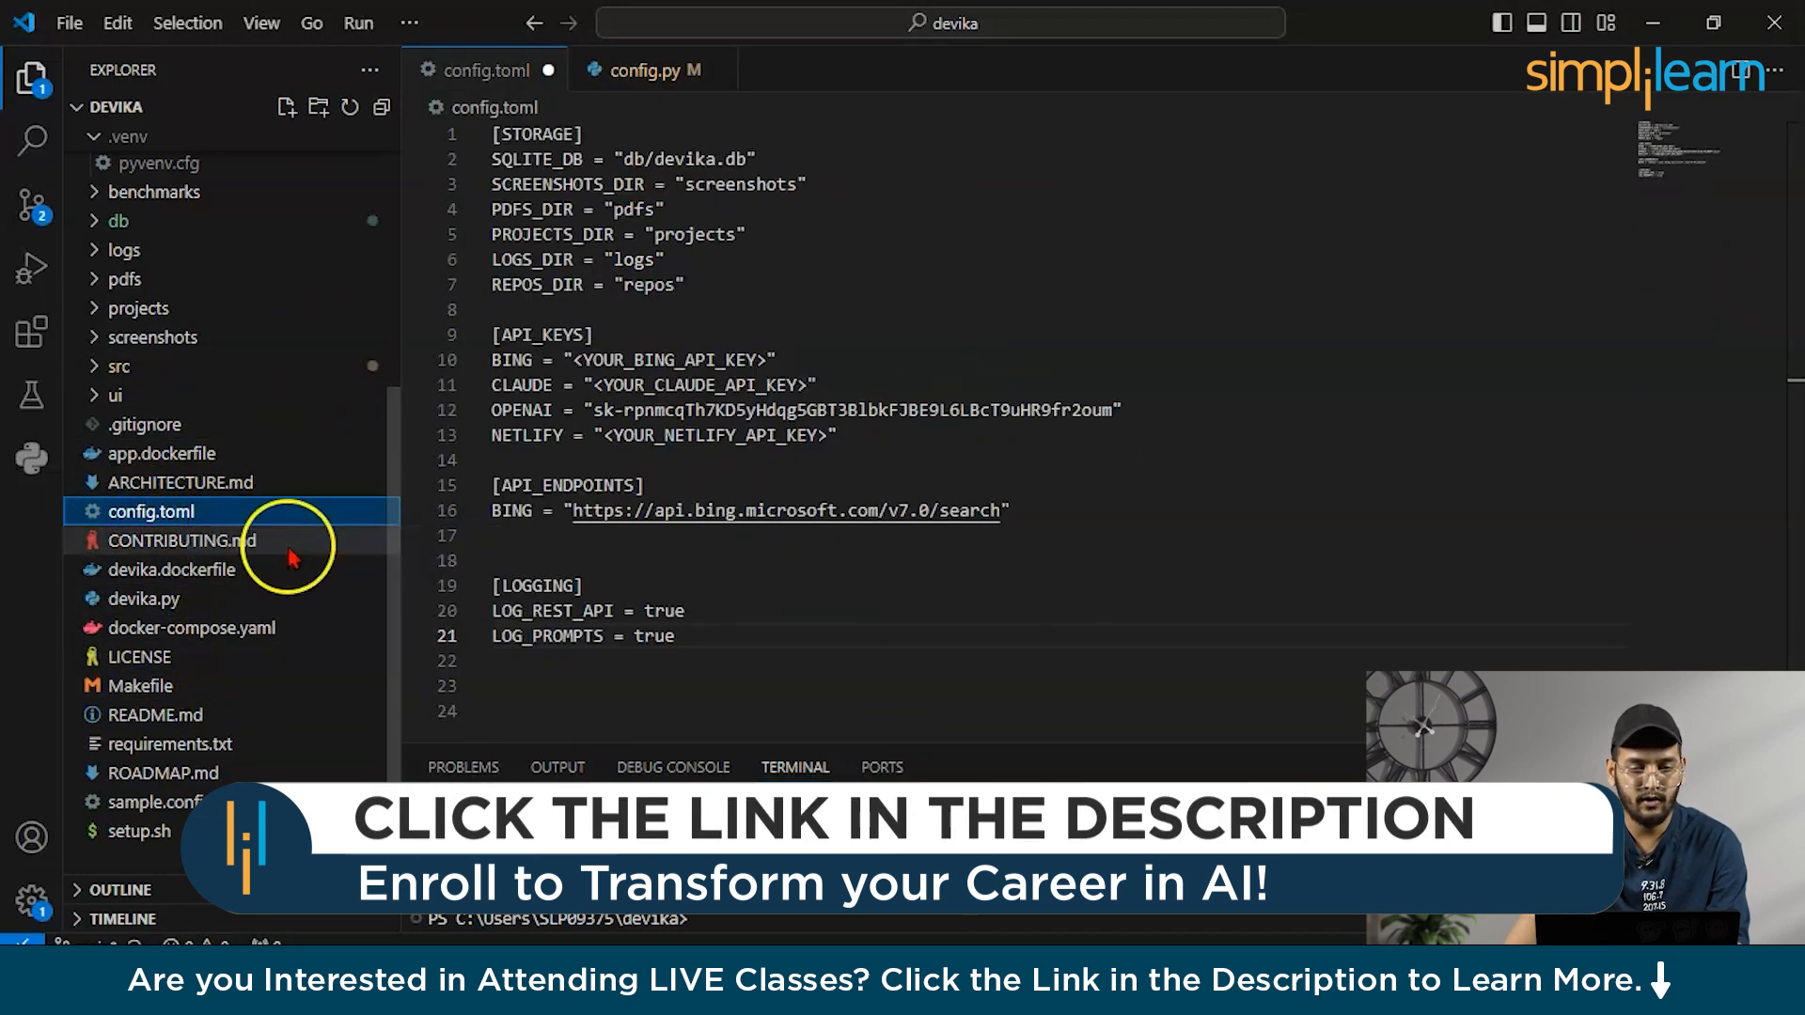
drag(497, 135, 675, 635)
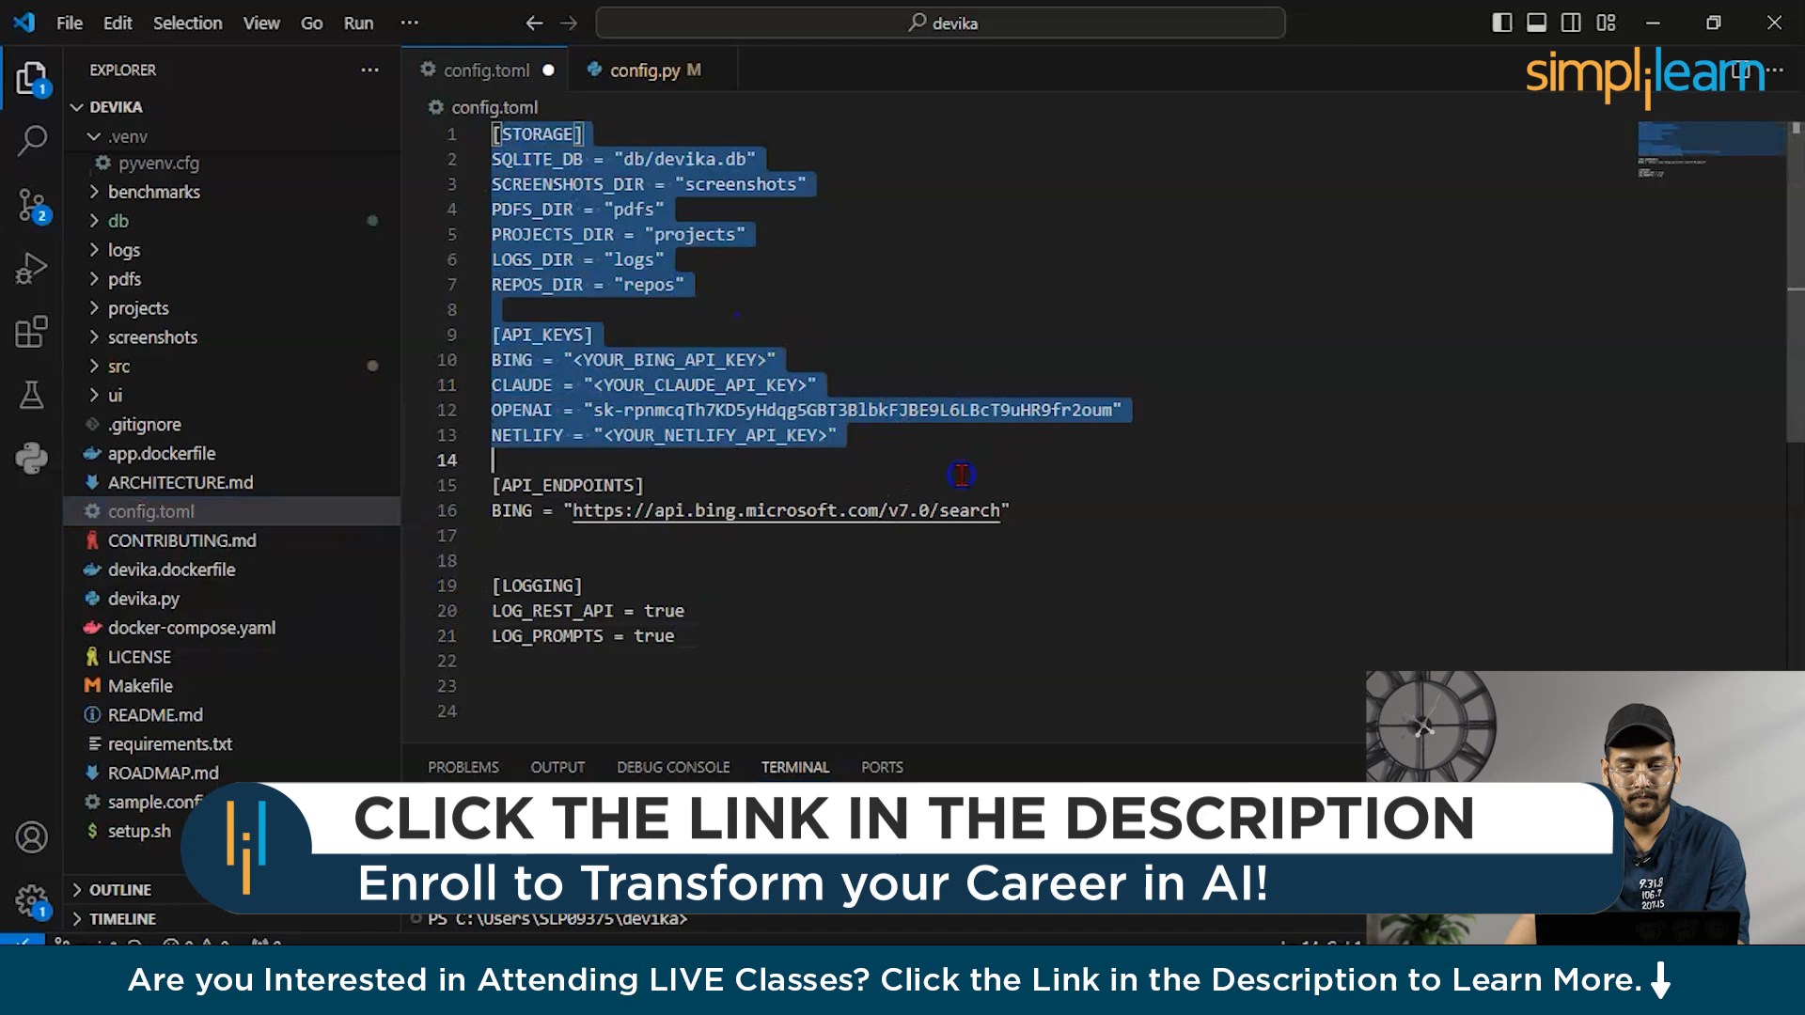
click(1051, 675)
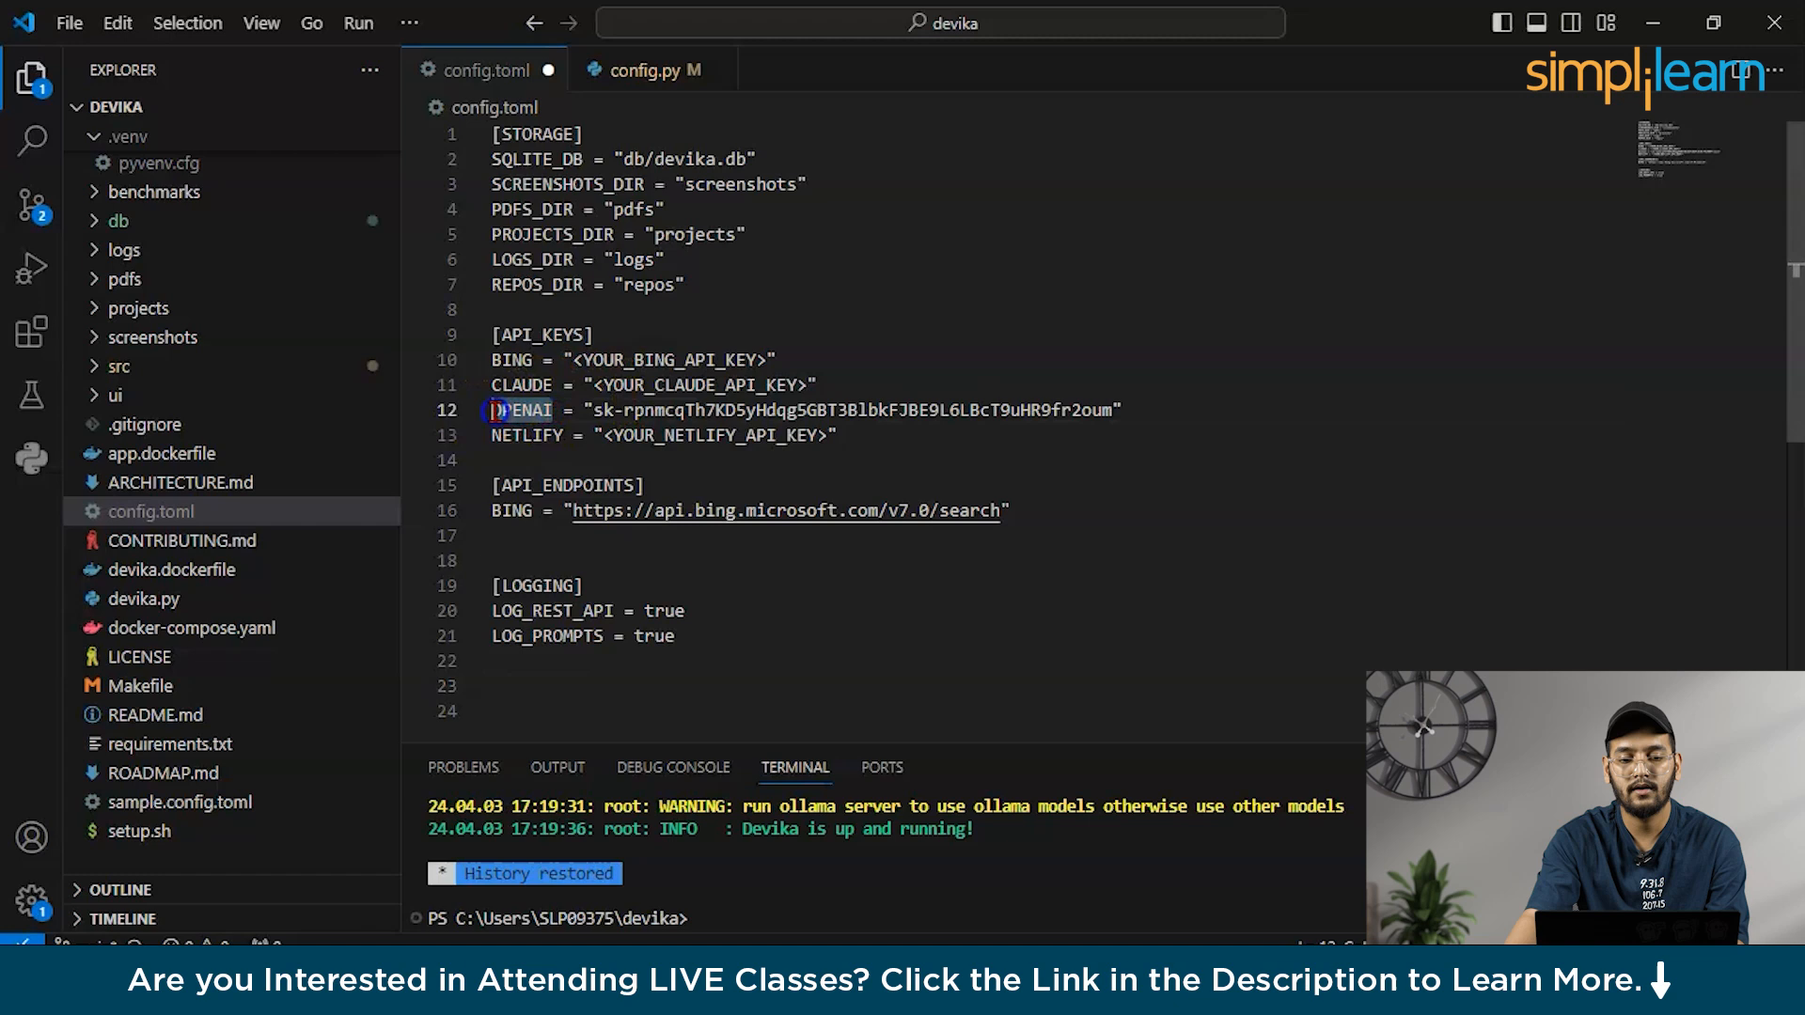
click(584, 486)
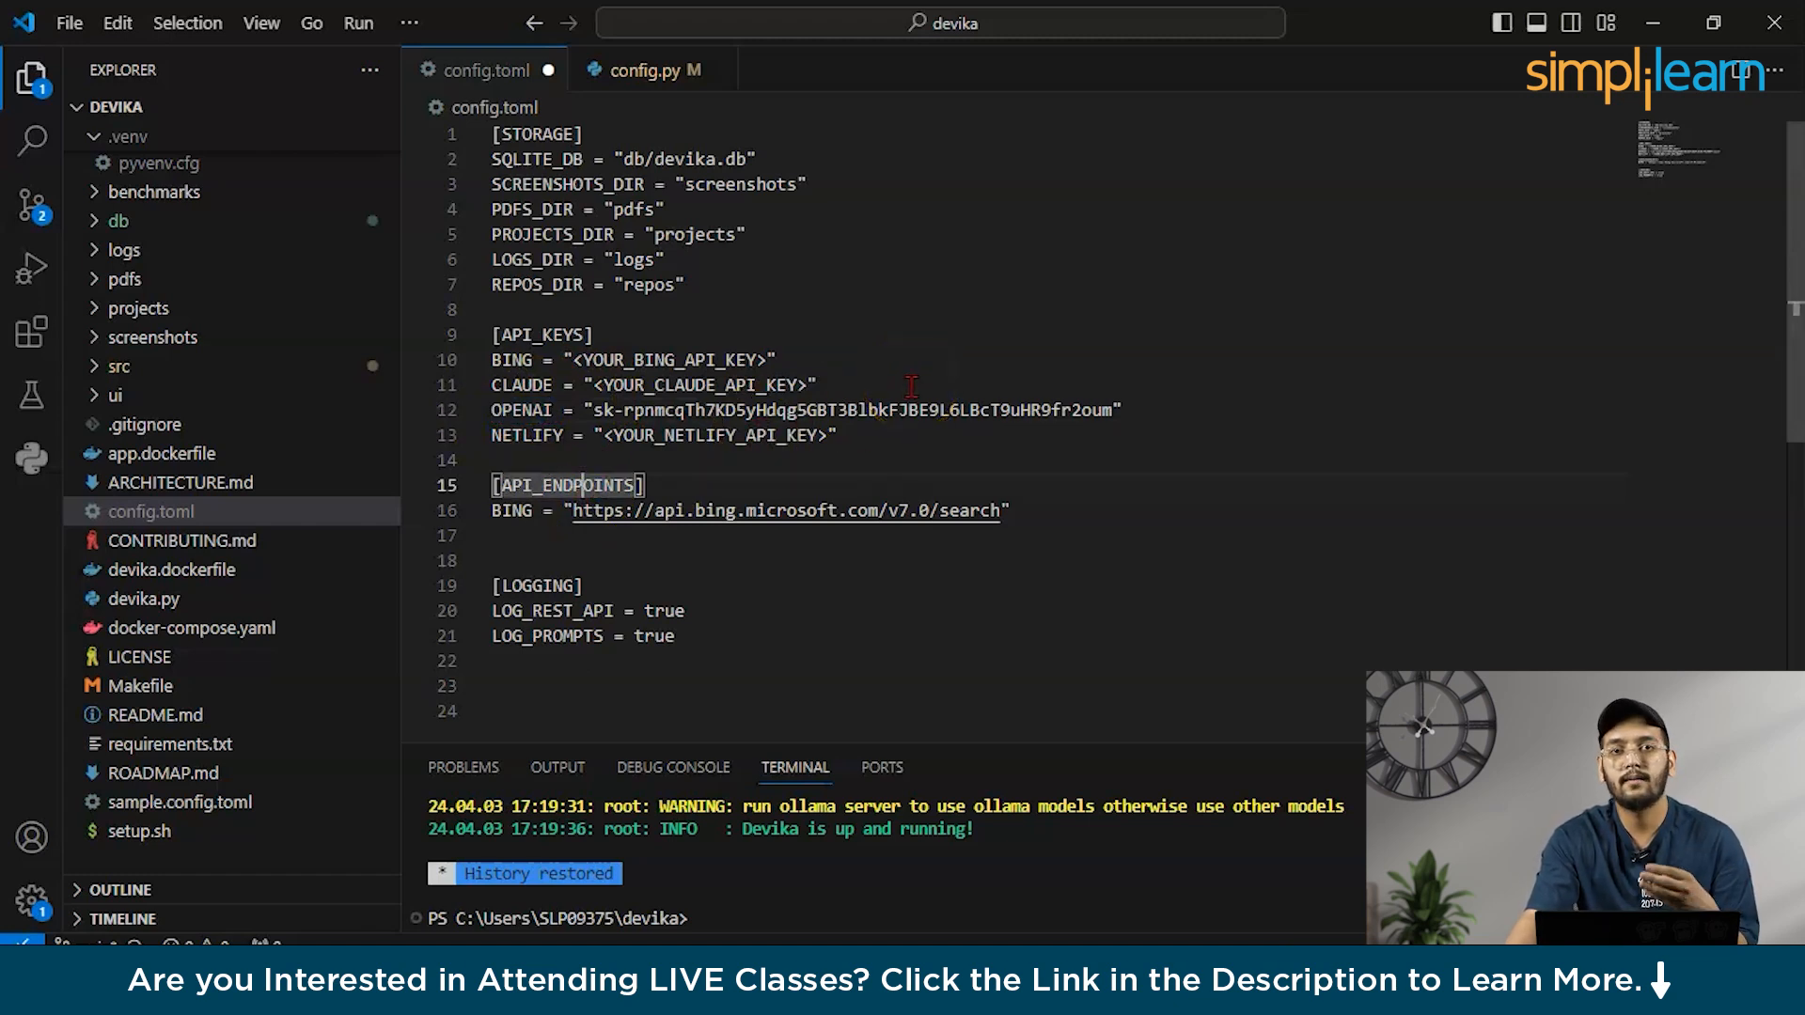
mouse_move(163, 773)
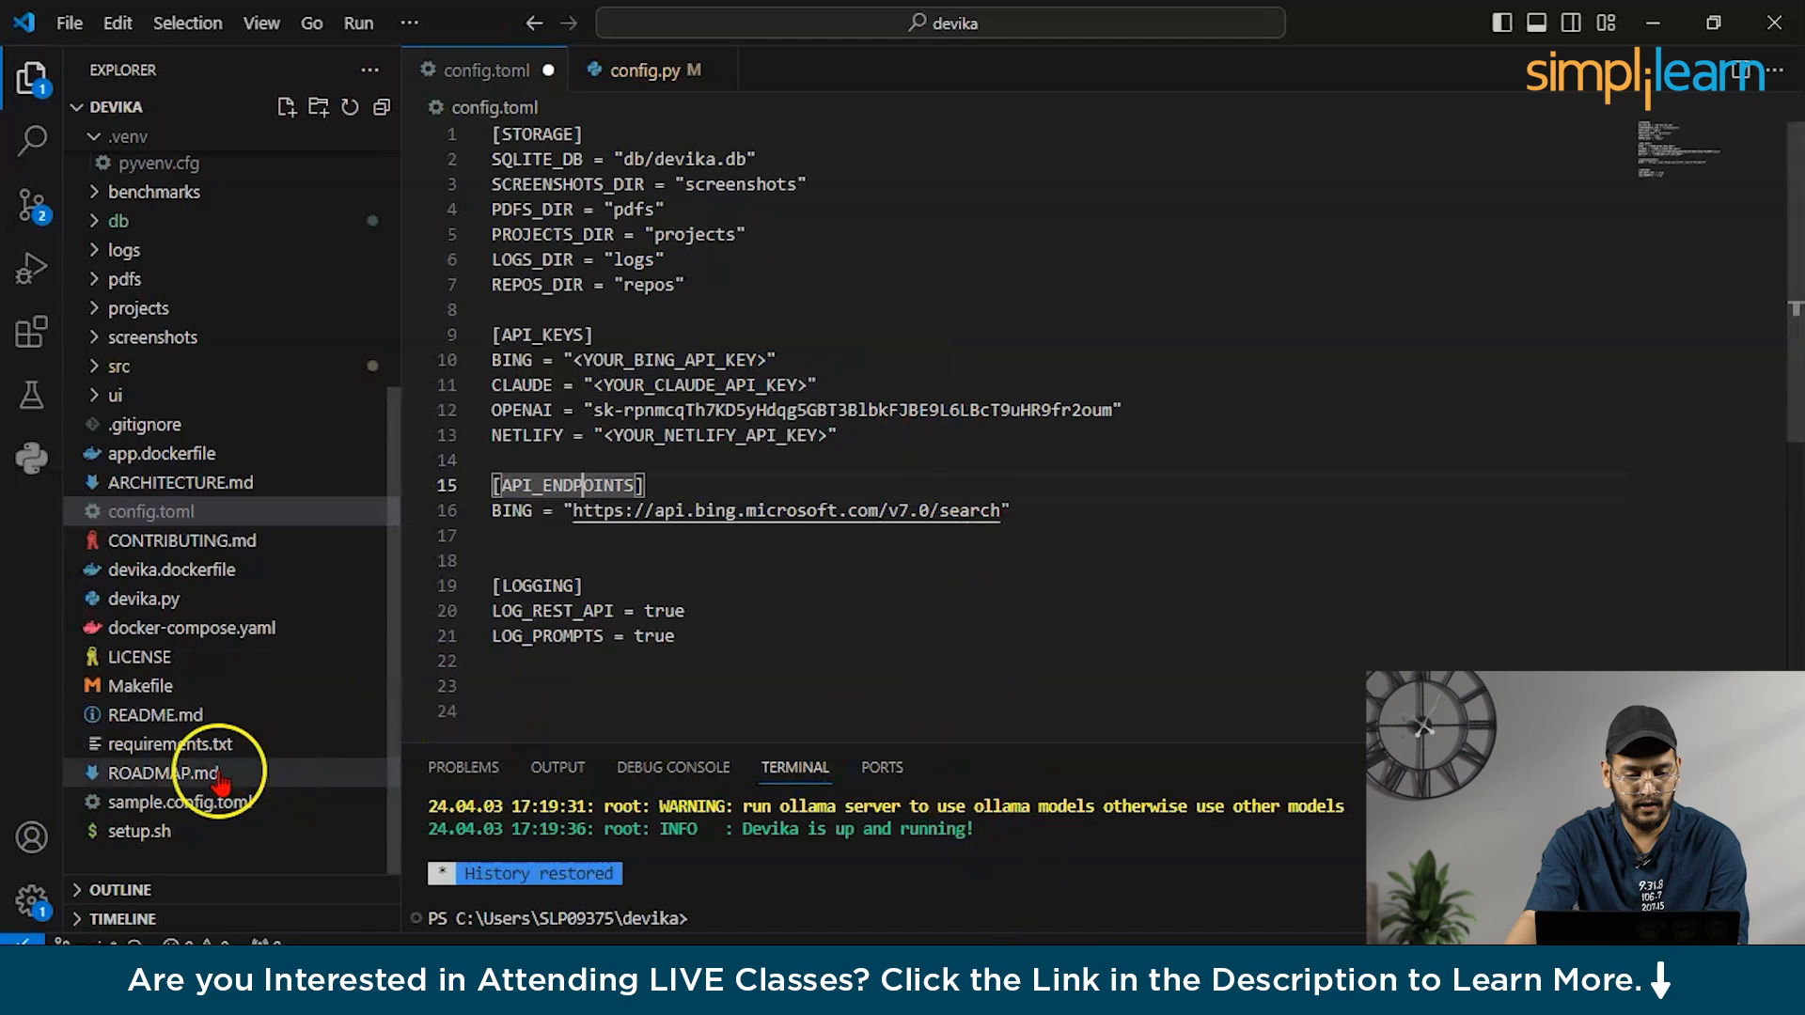
- Compare against sample.config.toml's BING, GOOGLE_SEARCH, CLAUDE, GEMINI and MISTRAL key entries
click(179, 801)
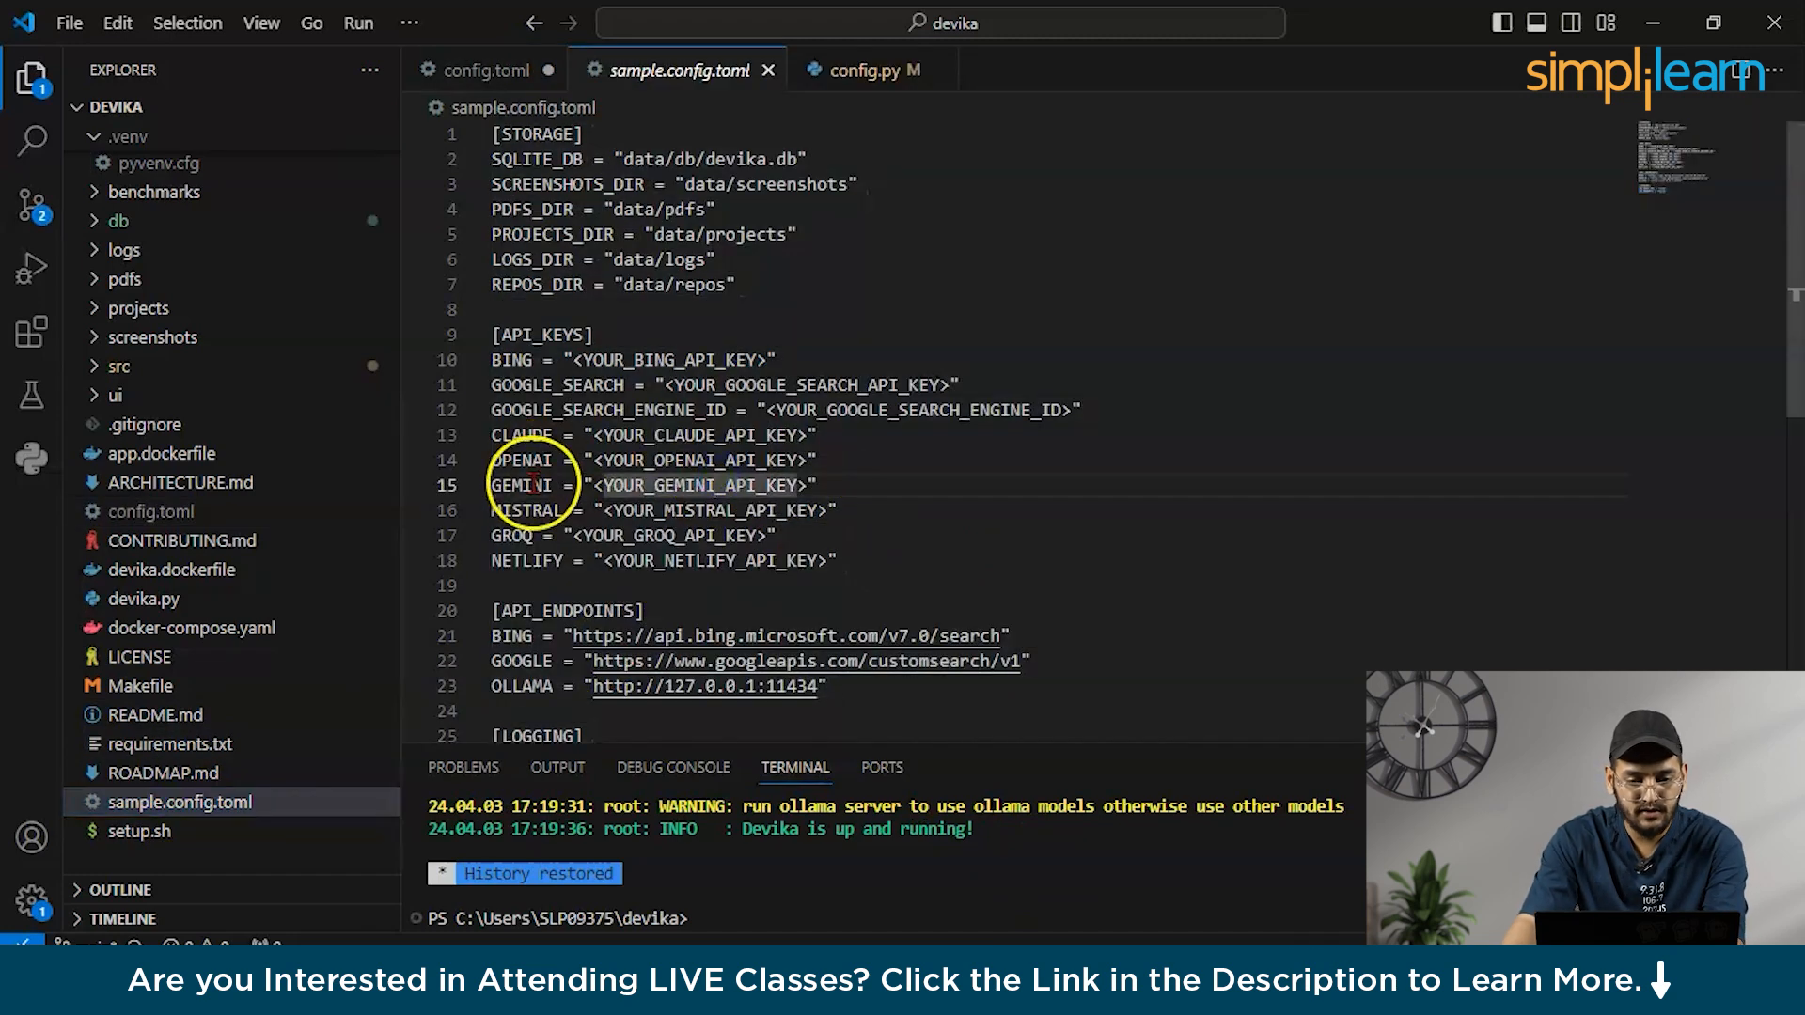
click(532, 485)
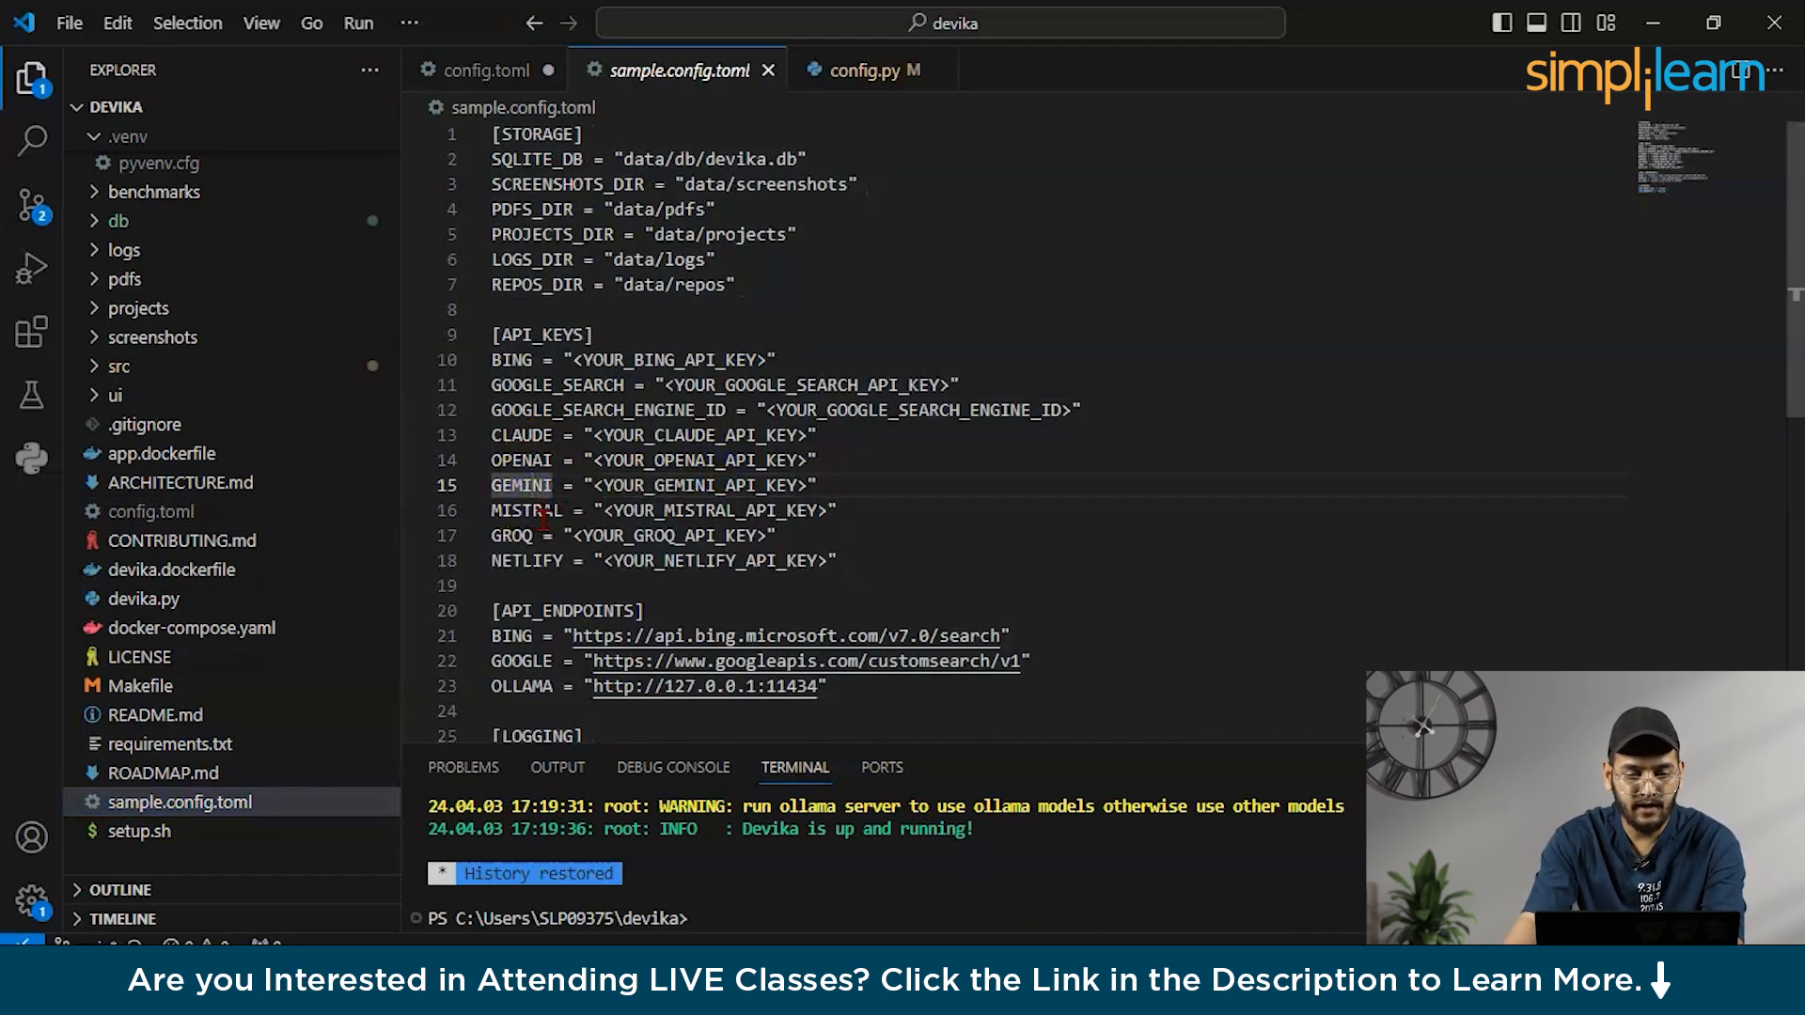
double_click(526, 511)
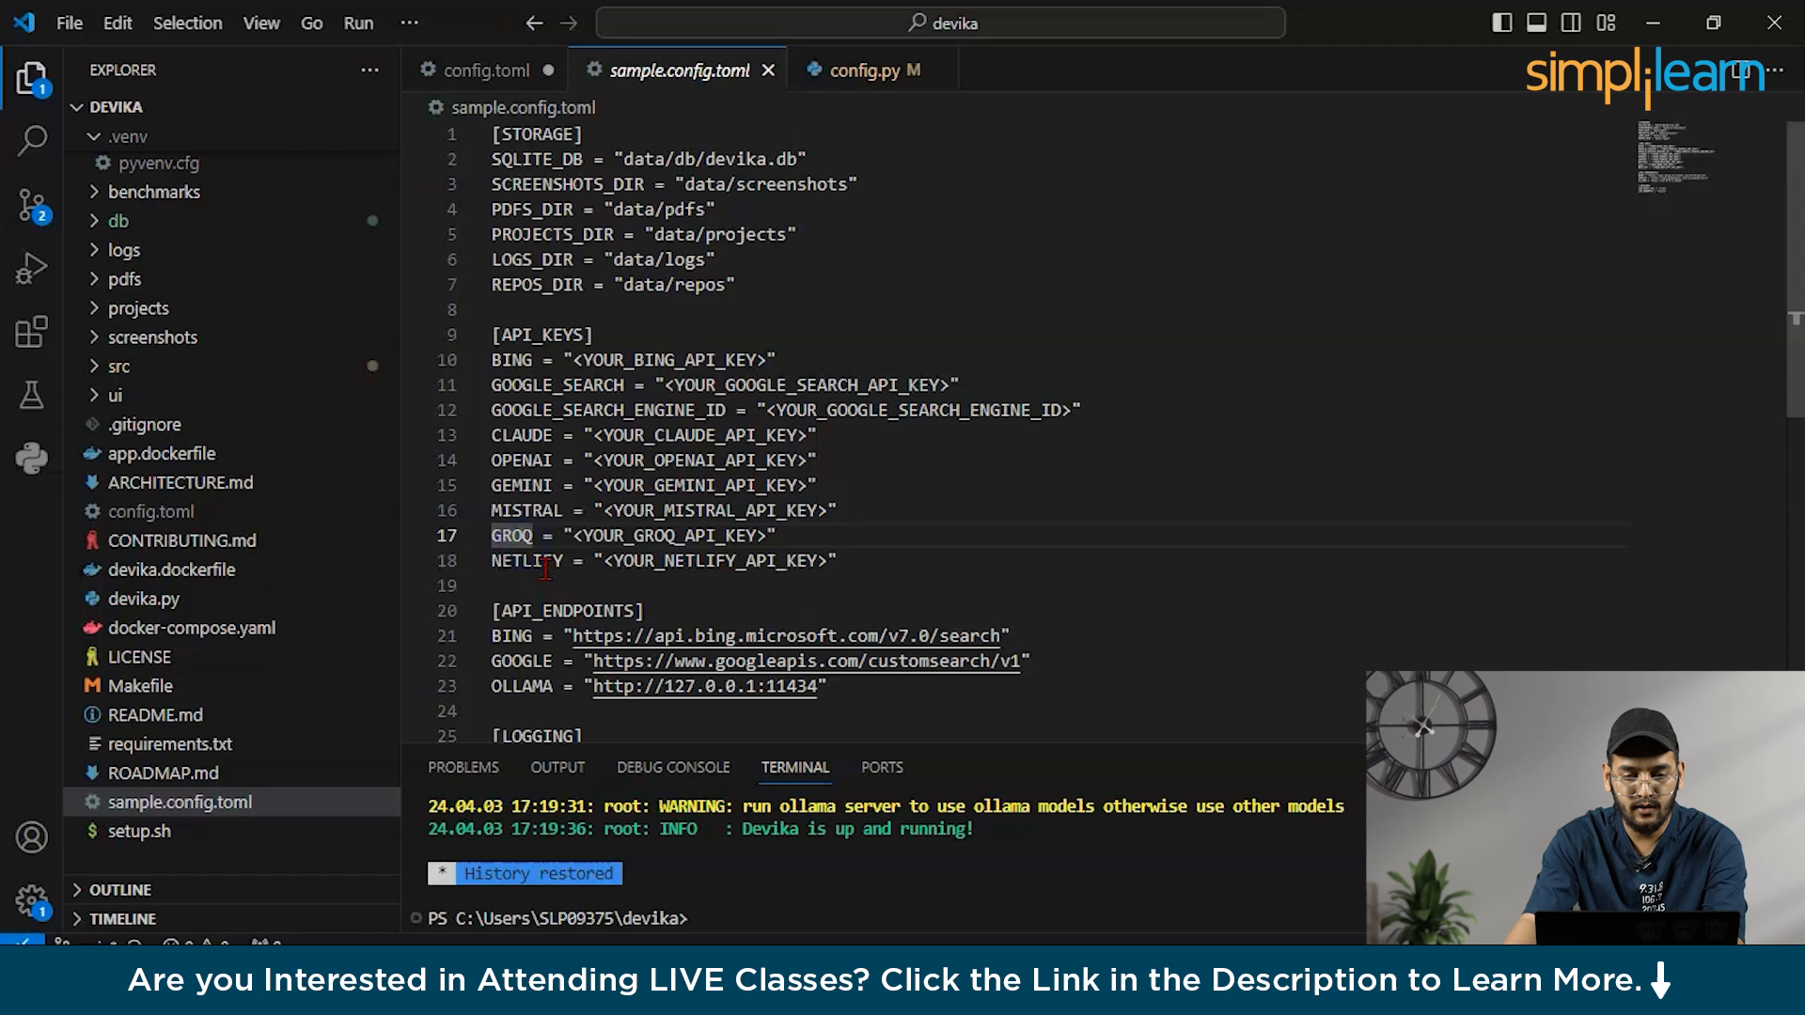
click(536, 438)
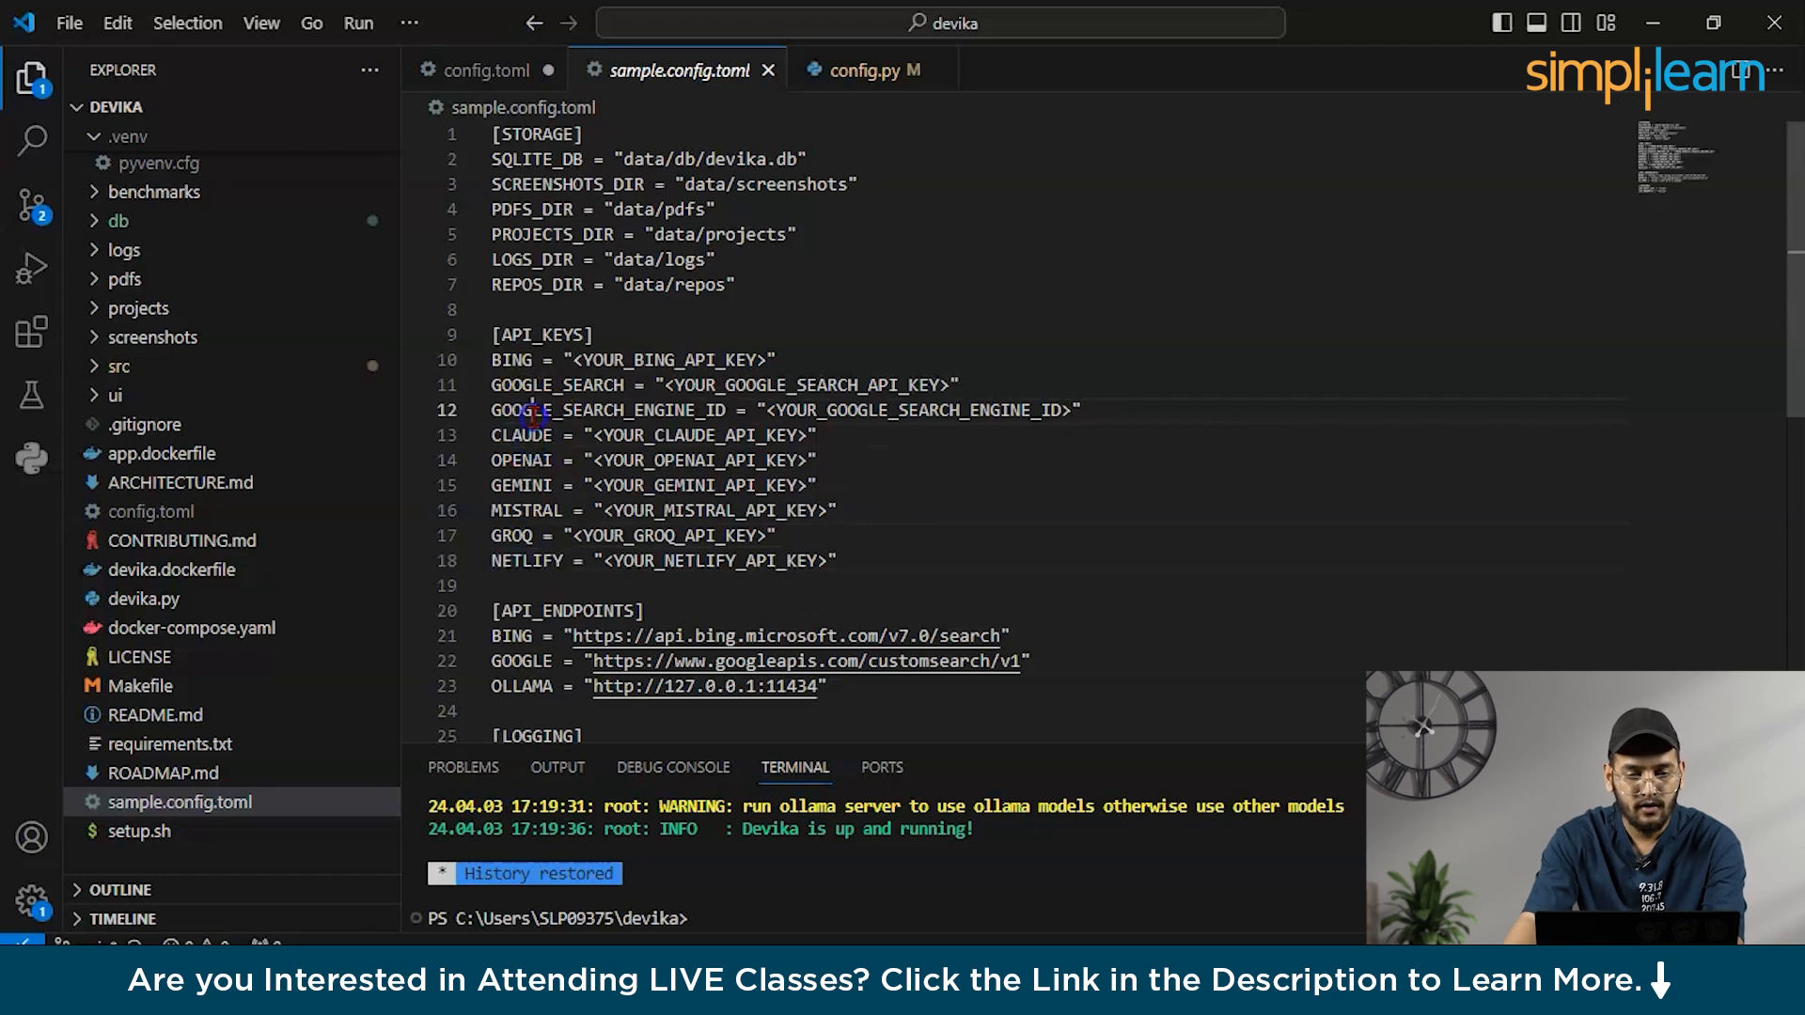
double_click(536, 412)
double_click(537, 386)
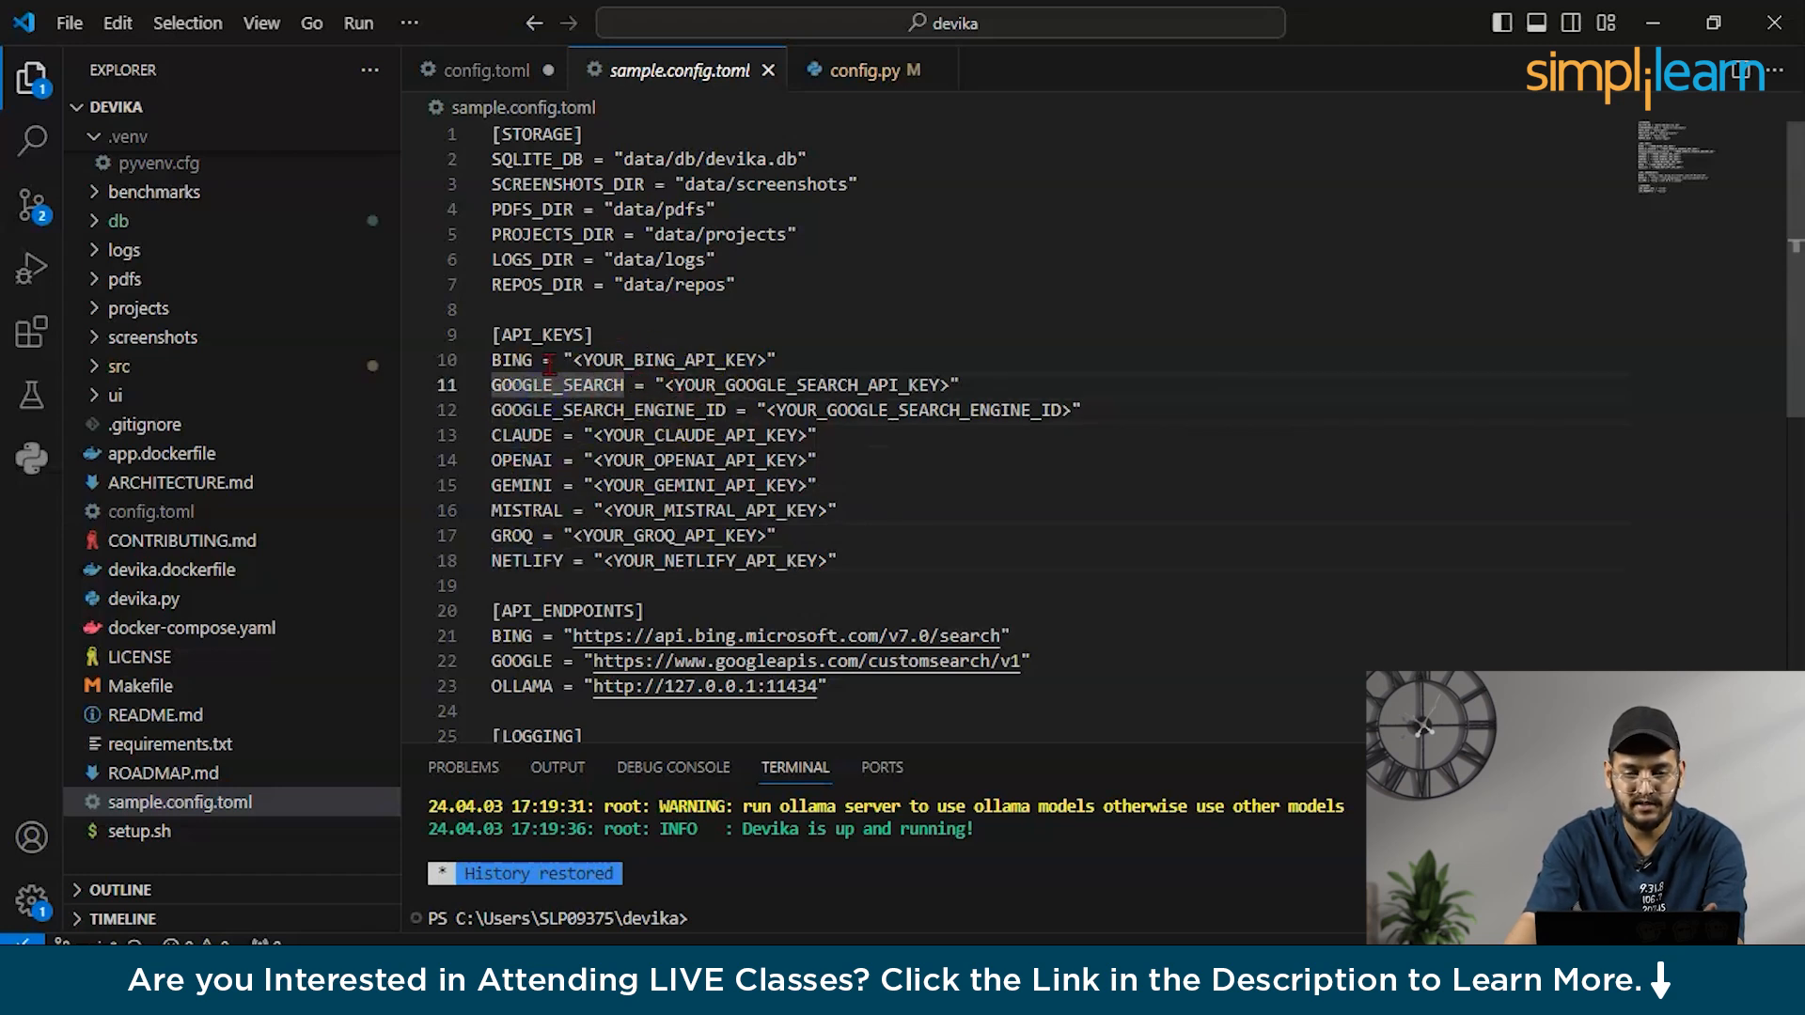
double_click(511, 360)
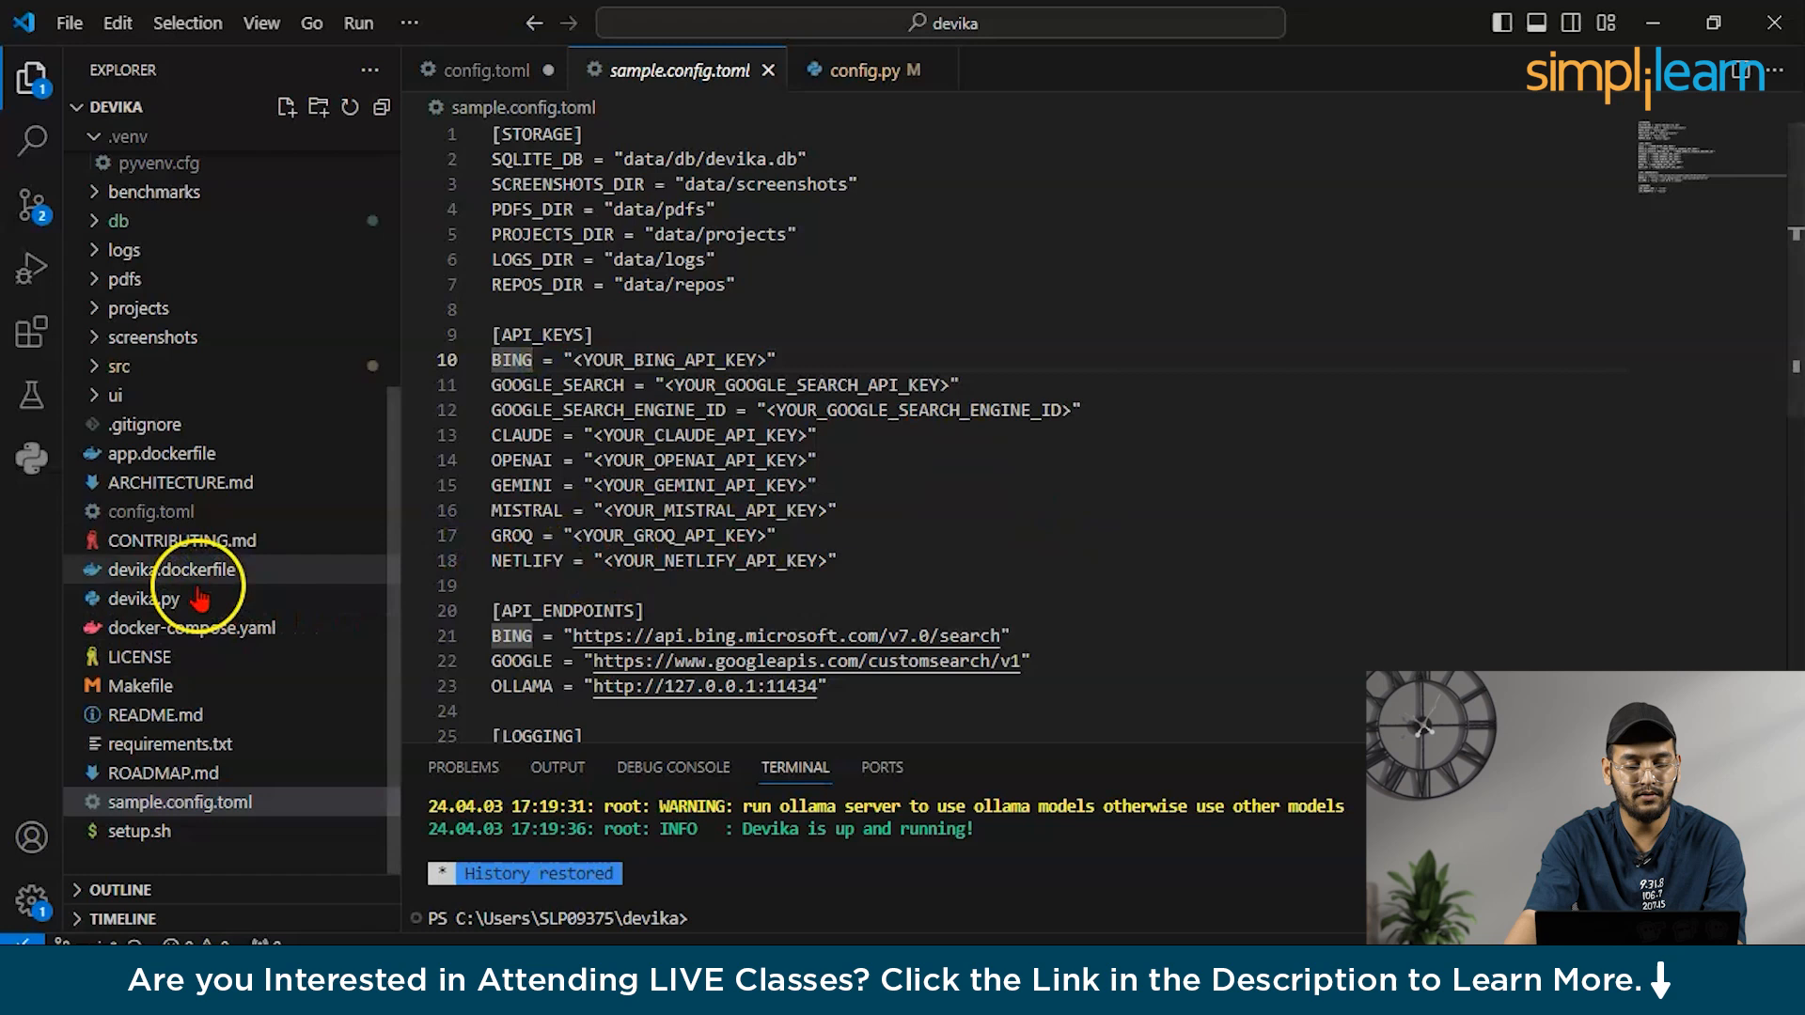
- Fill the OPENAI entry under [API_KEYS] in config.toml with the real OpenAI API key
click(151, 510)
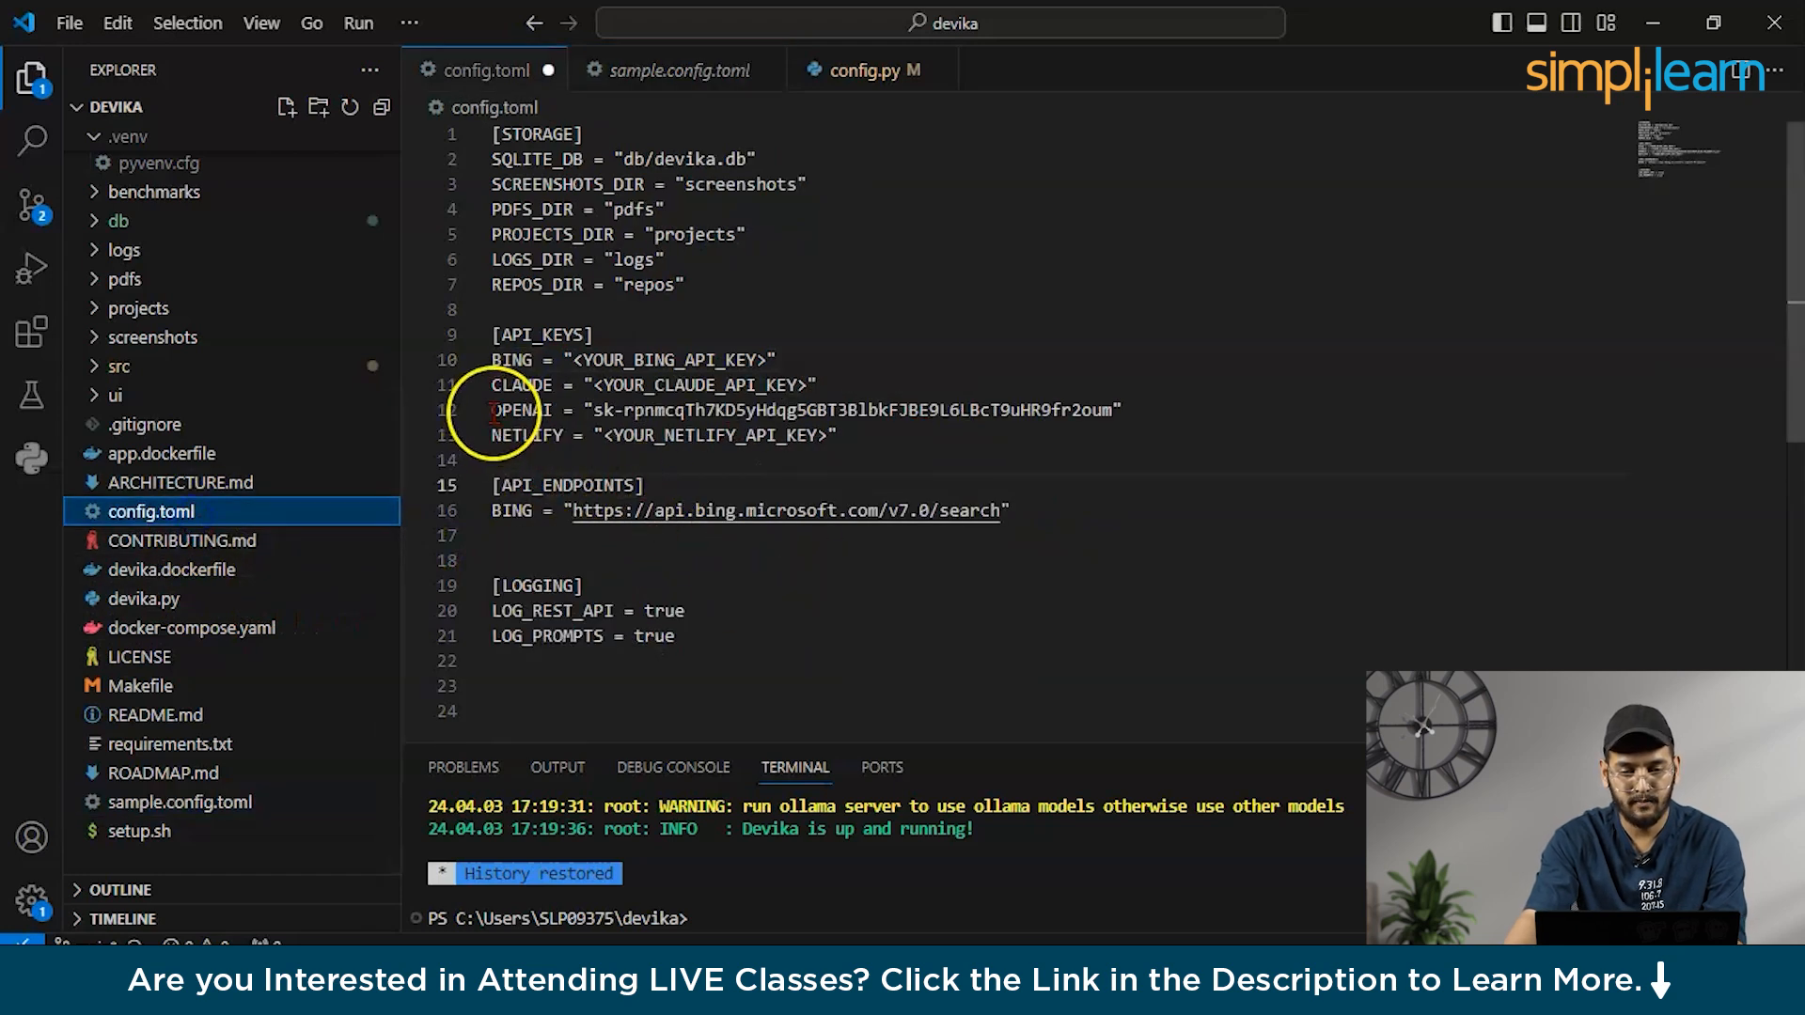
drag(492, 409, 1103, 411)
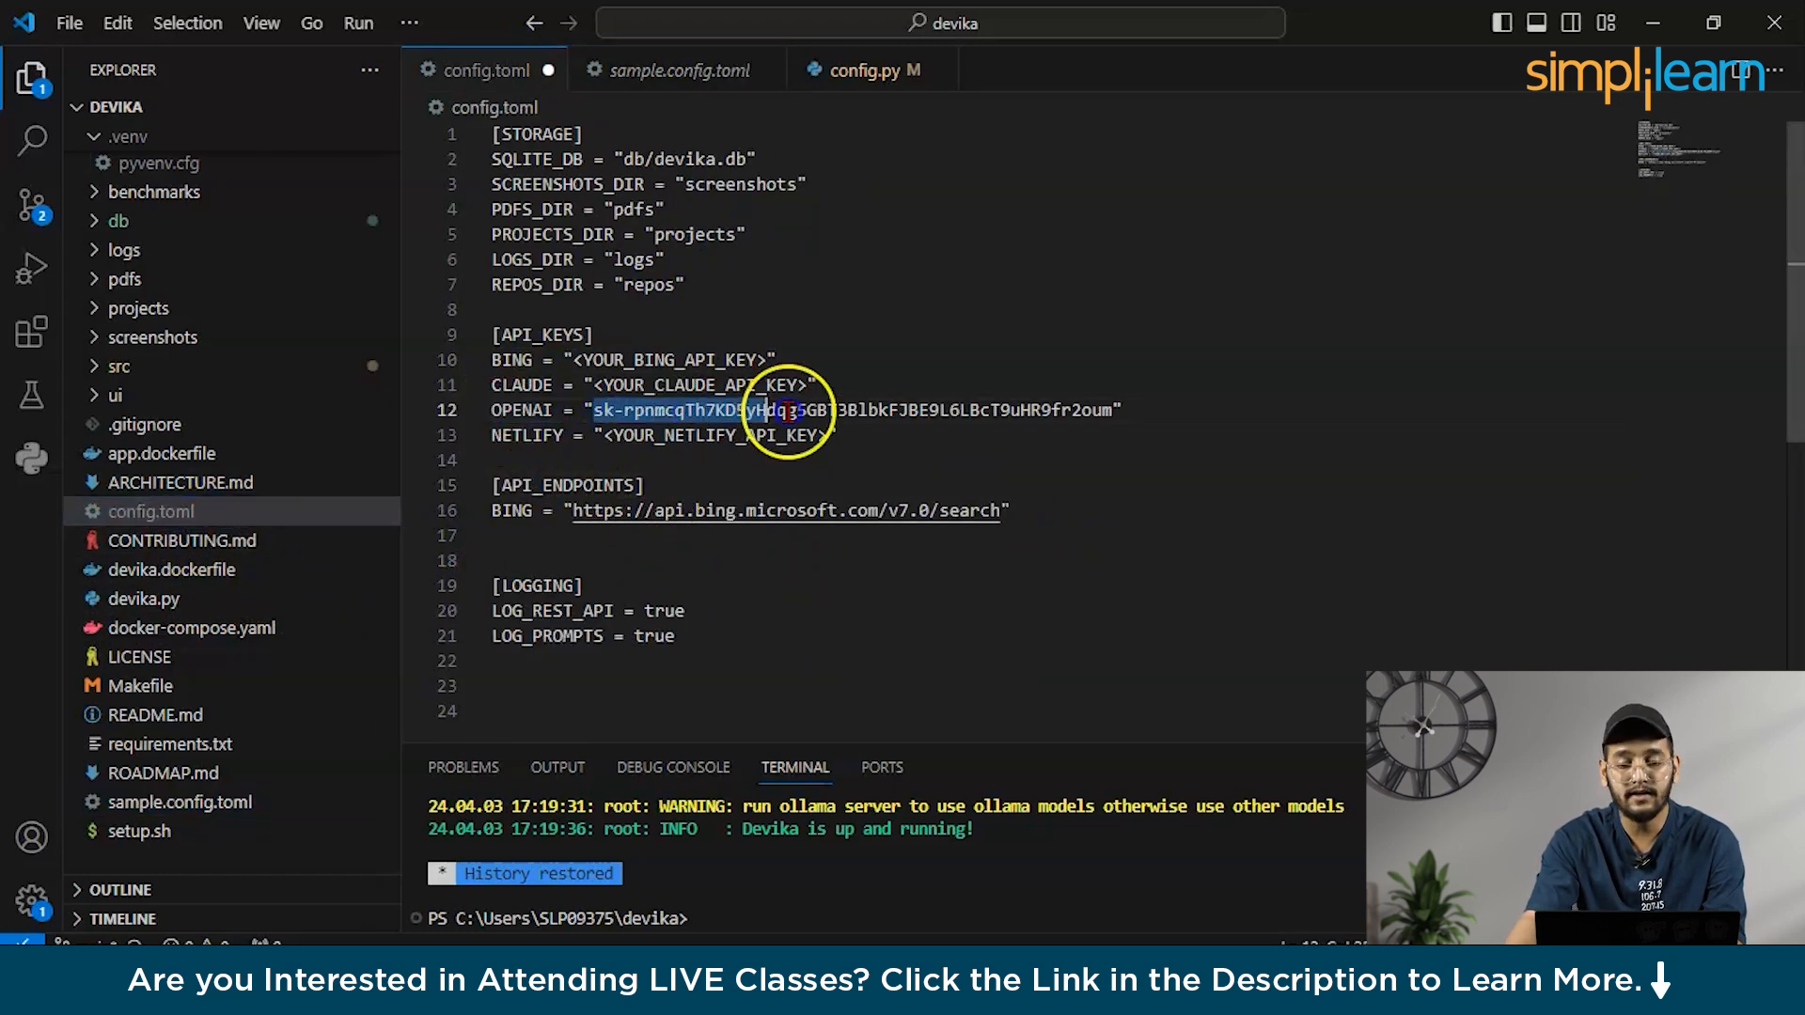
click(1104, 515)
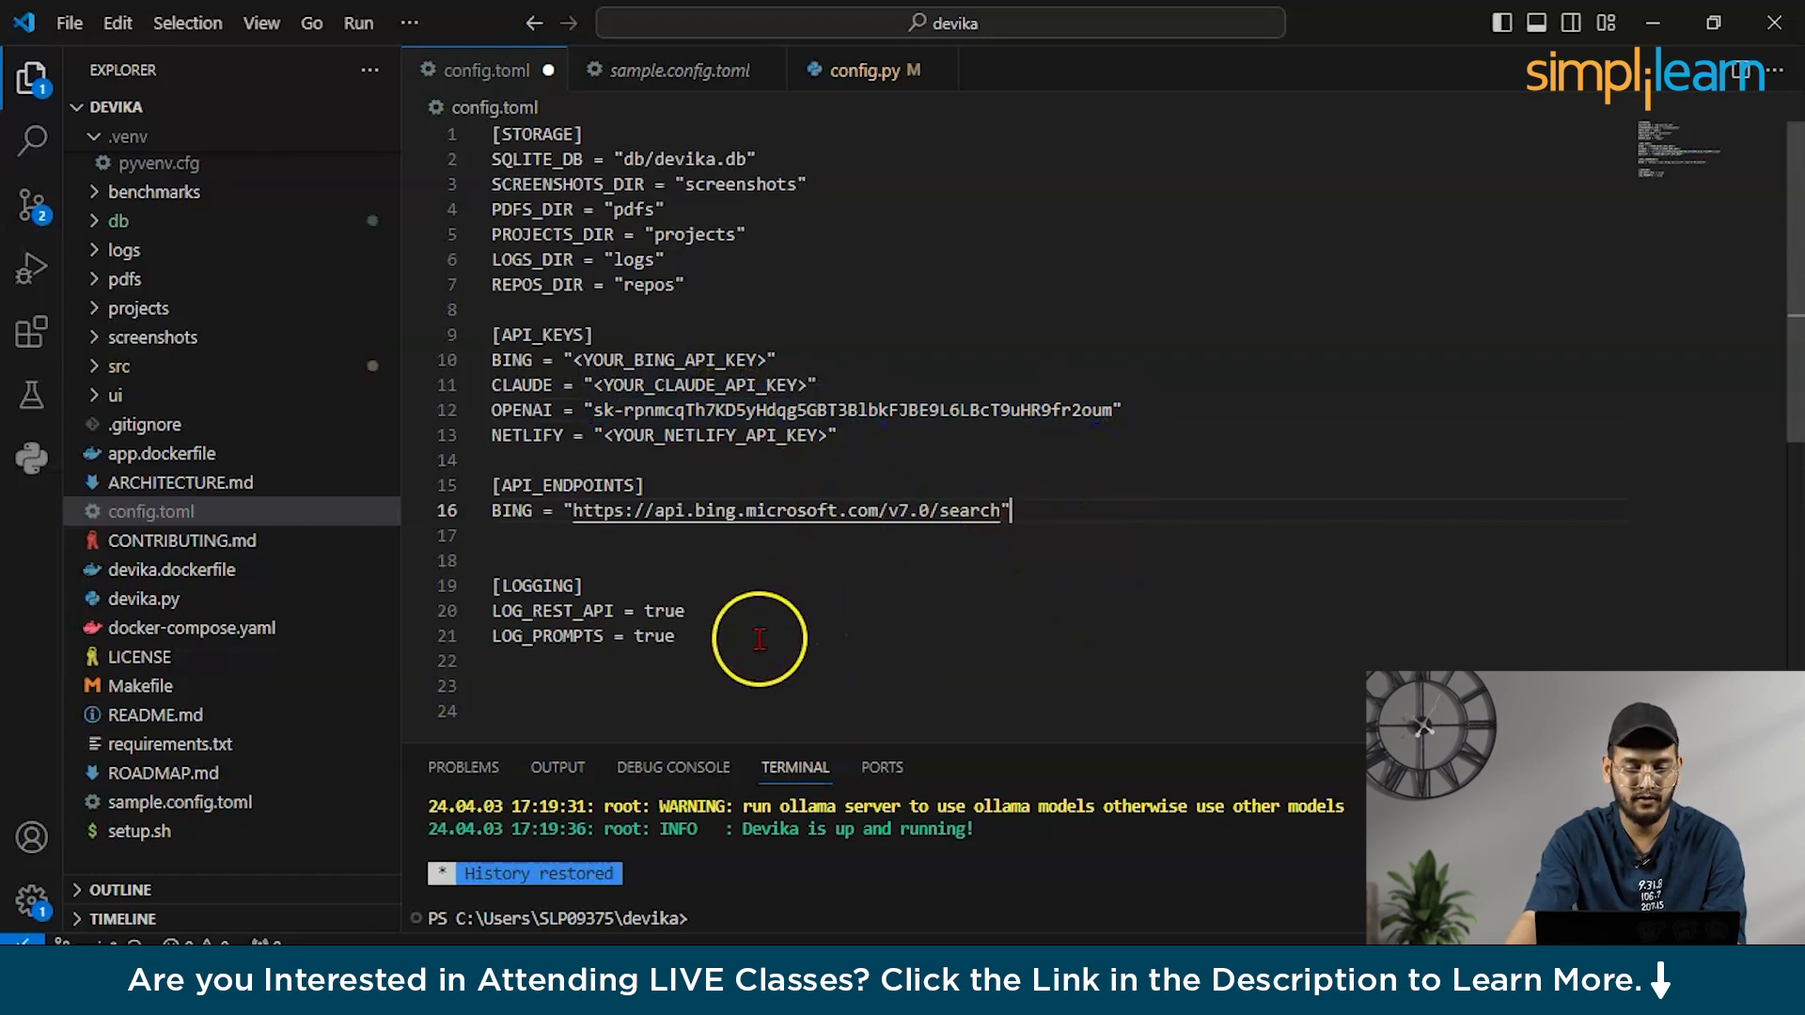
drag(677, 636, 497, 158)
click(902, 310)
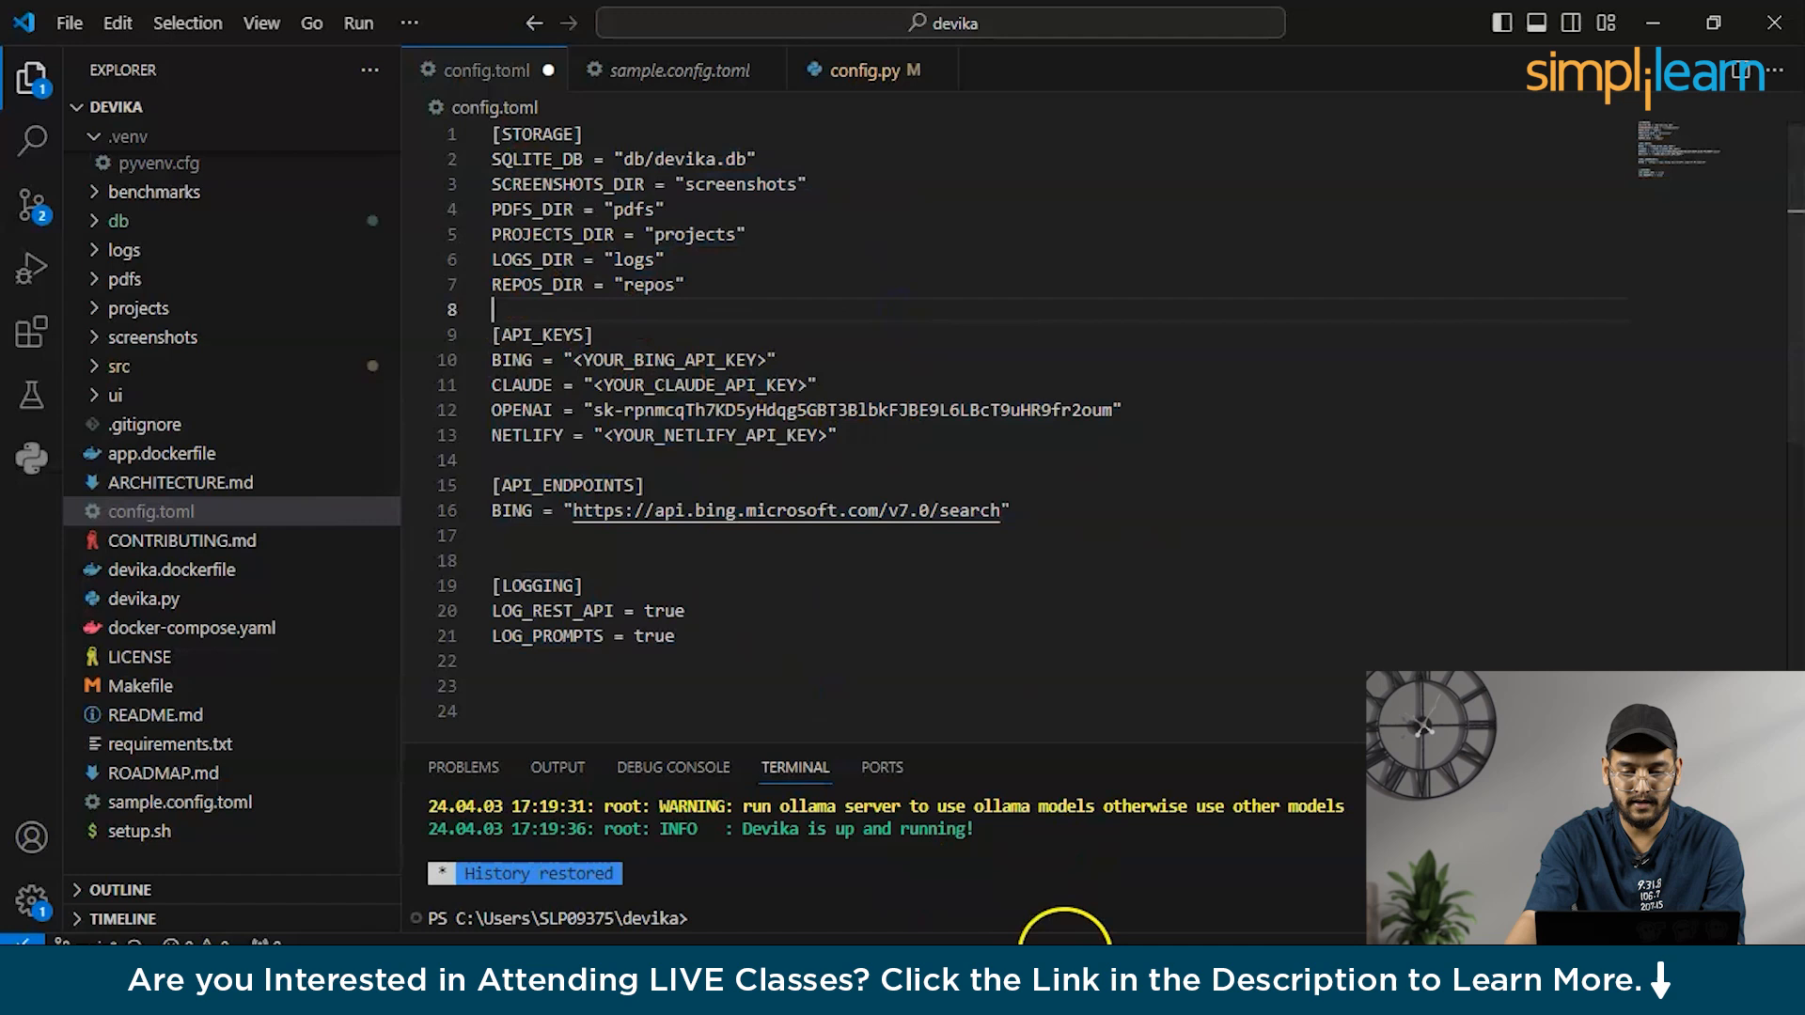
- Flip between the README and VS Code, landing on the README's step 6
key(alt+Tab)
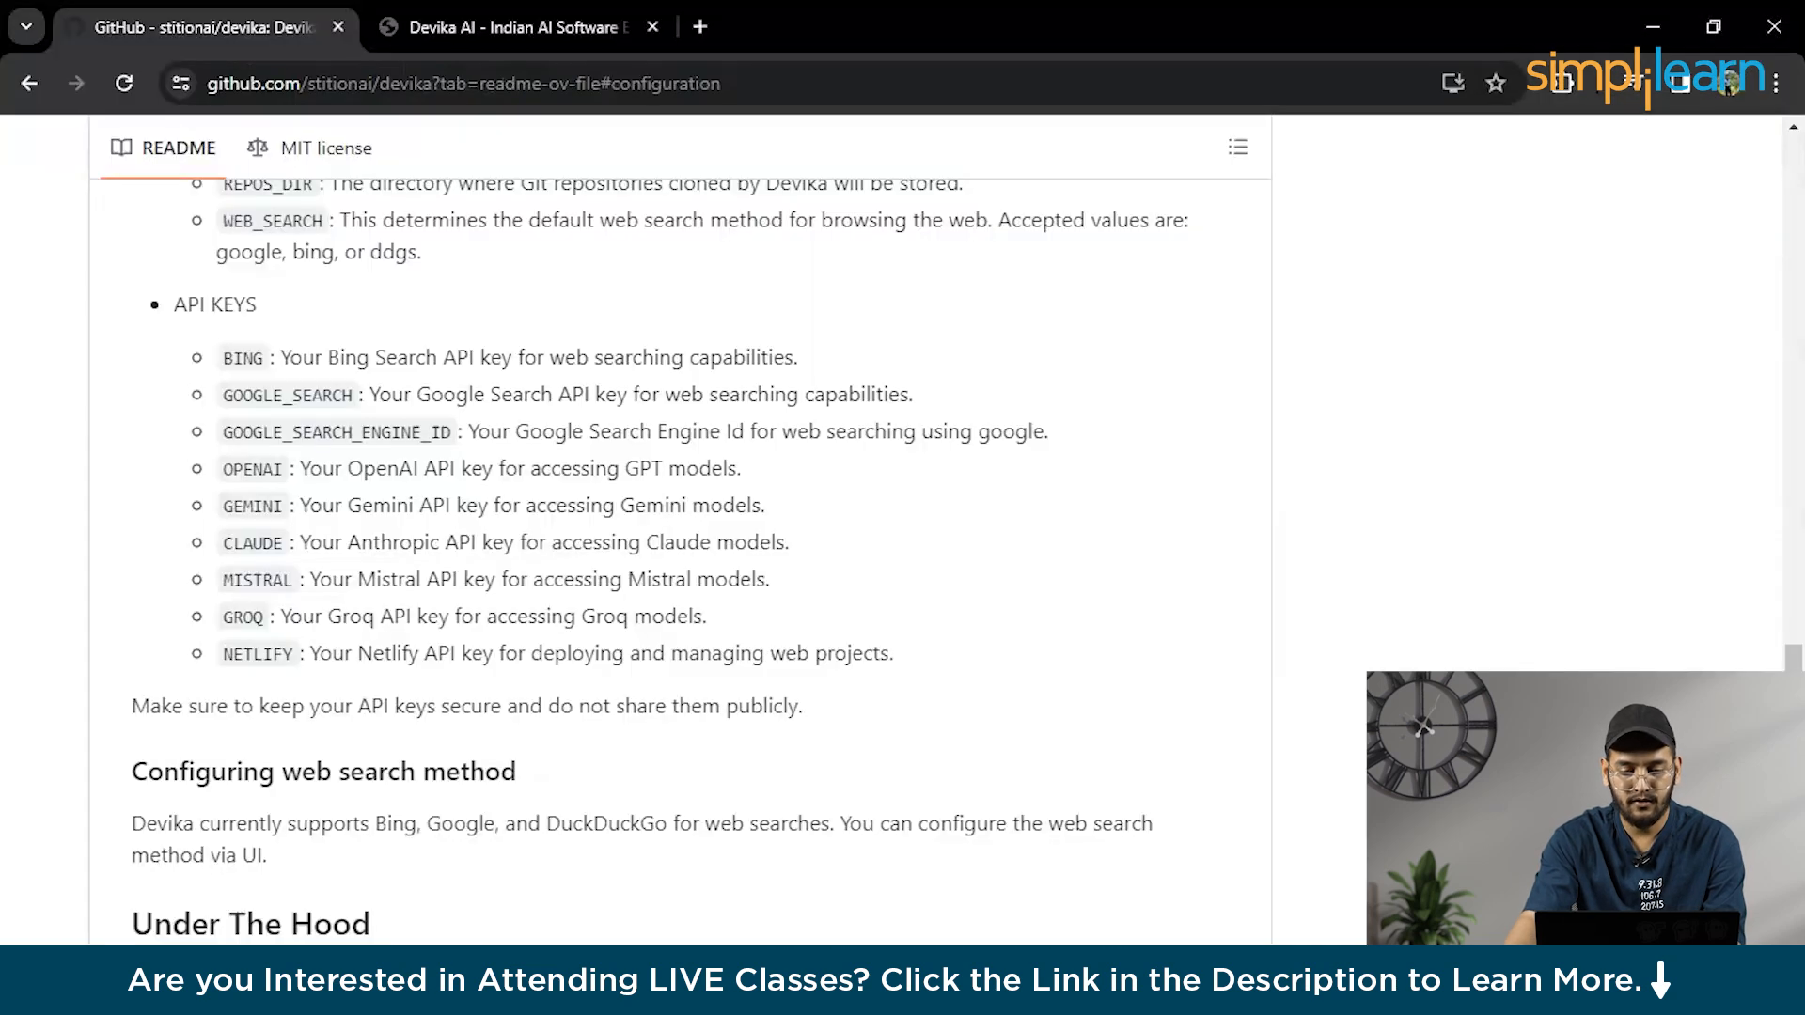
key(alt+Tab)
click(142, 513)
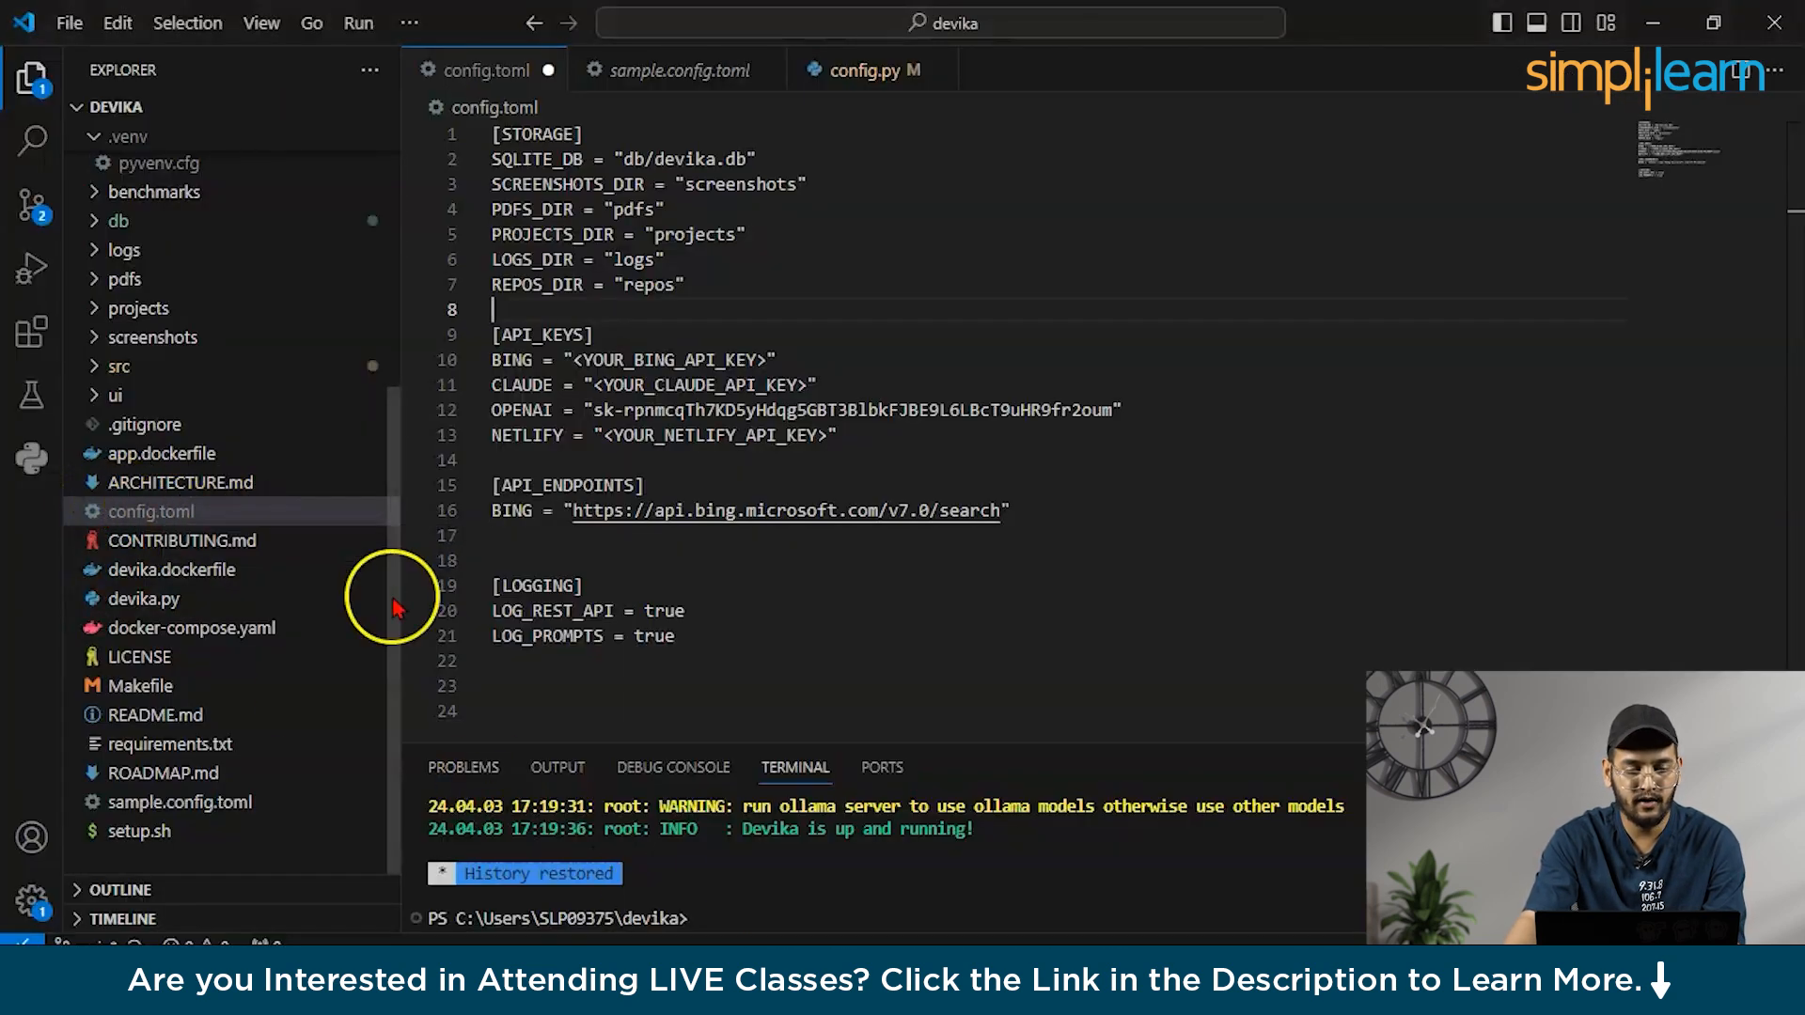
key(alt+Tab)
scroll(436, 533, up, 5)
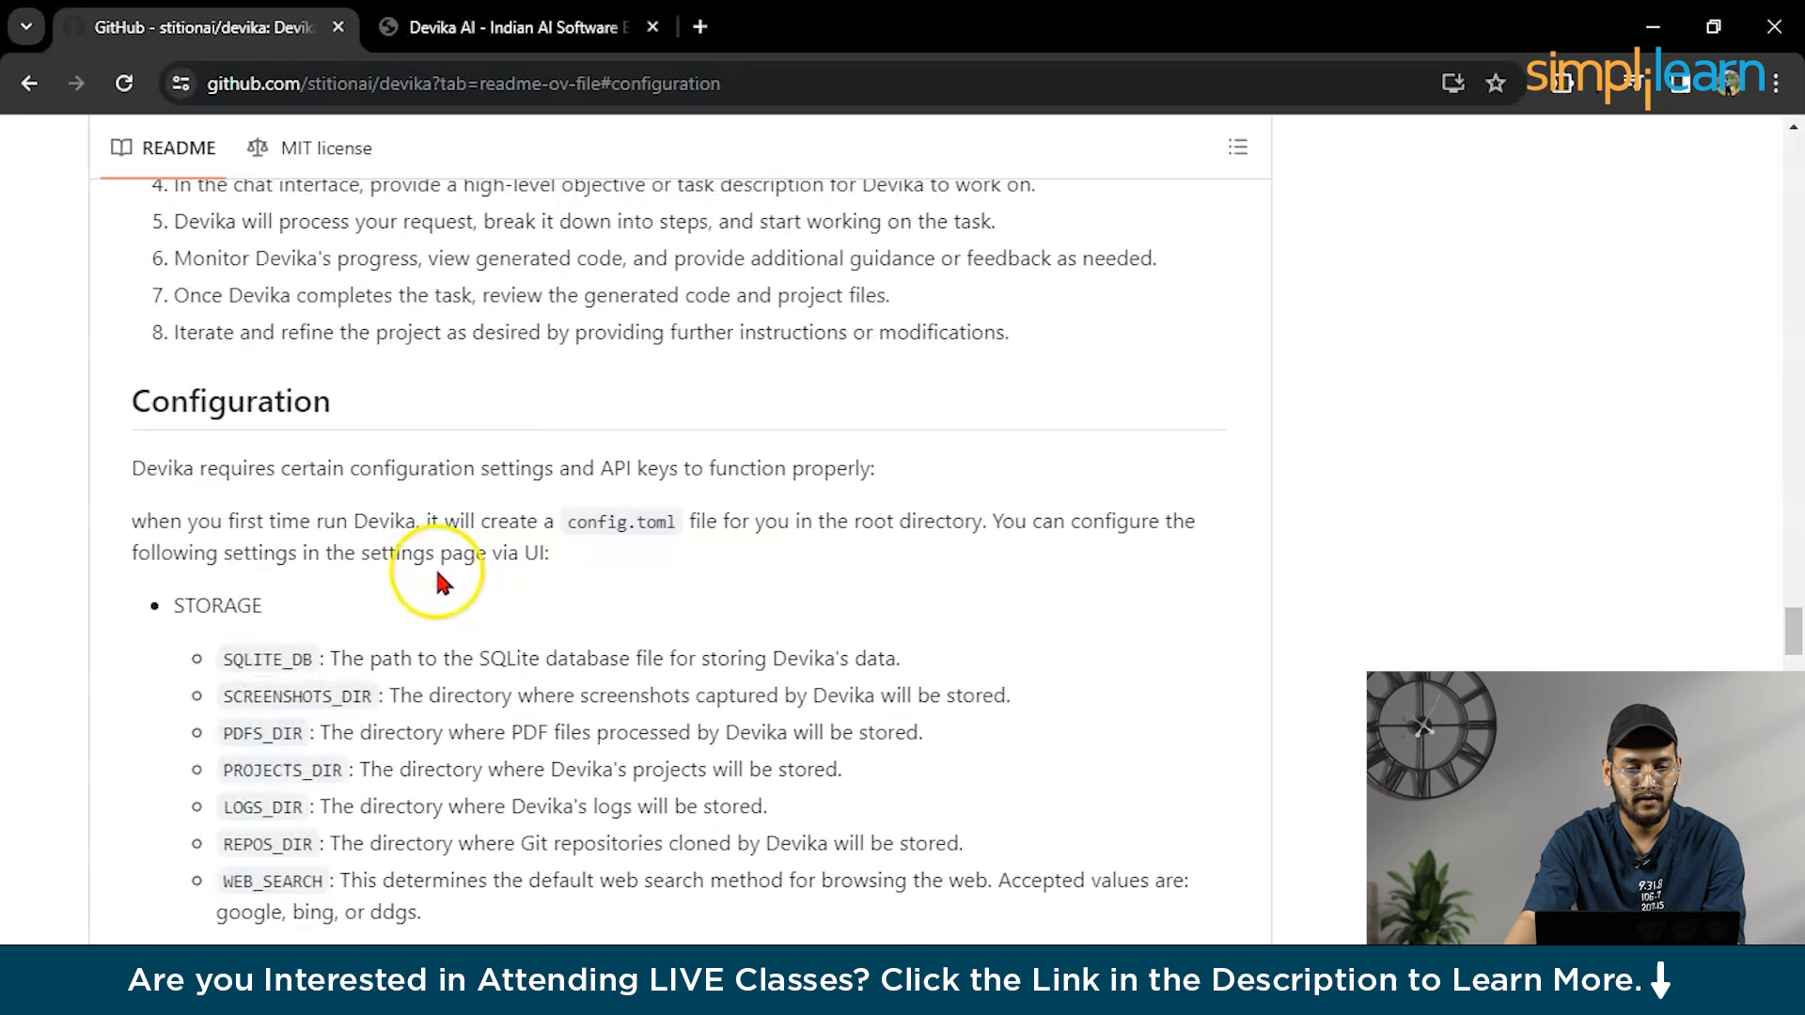
scroll(435, 567, up, 5)
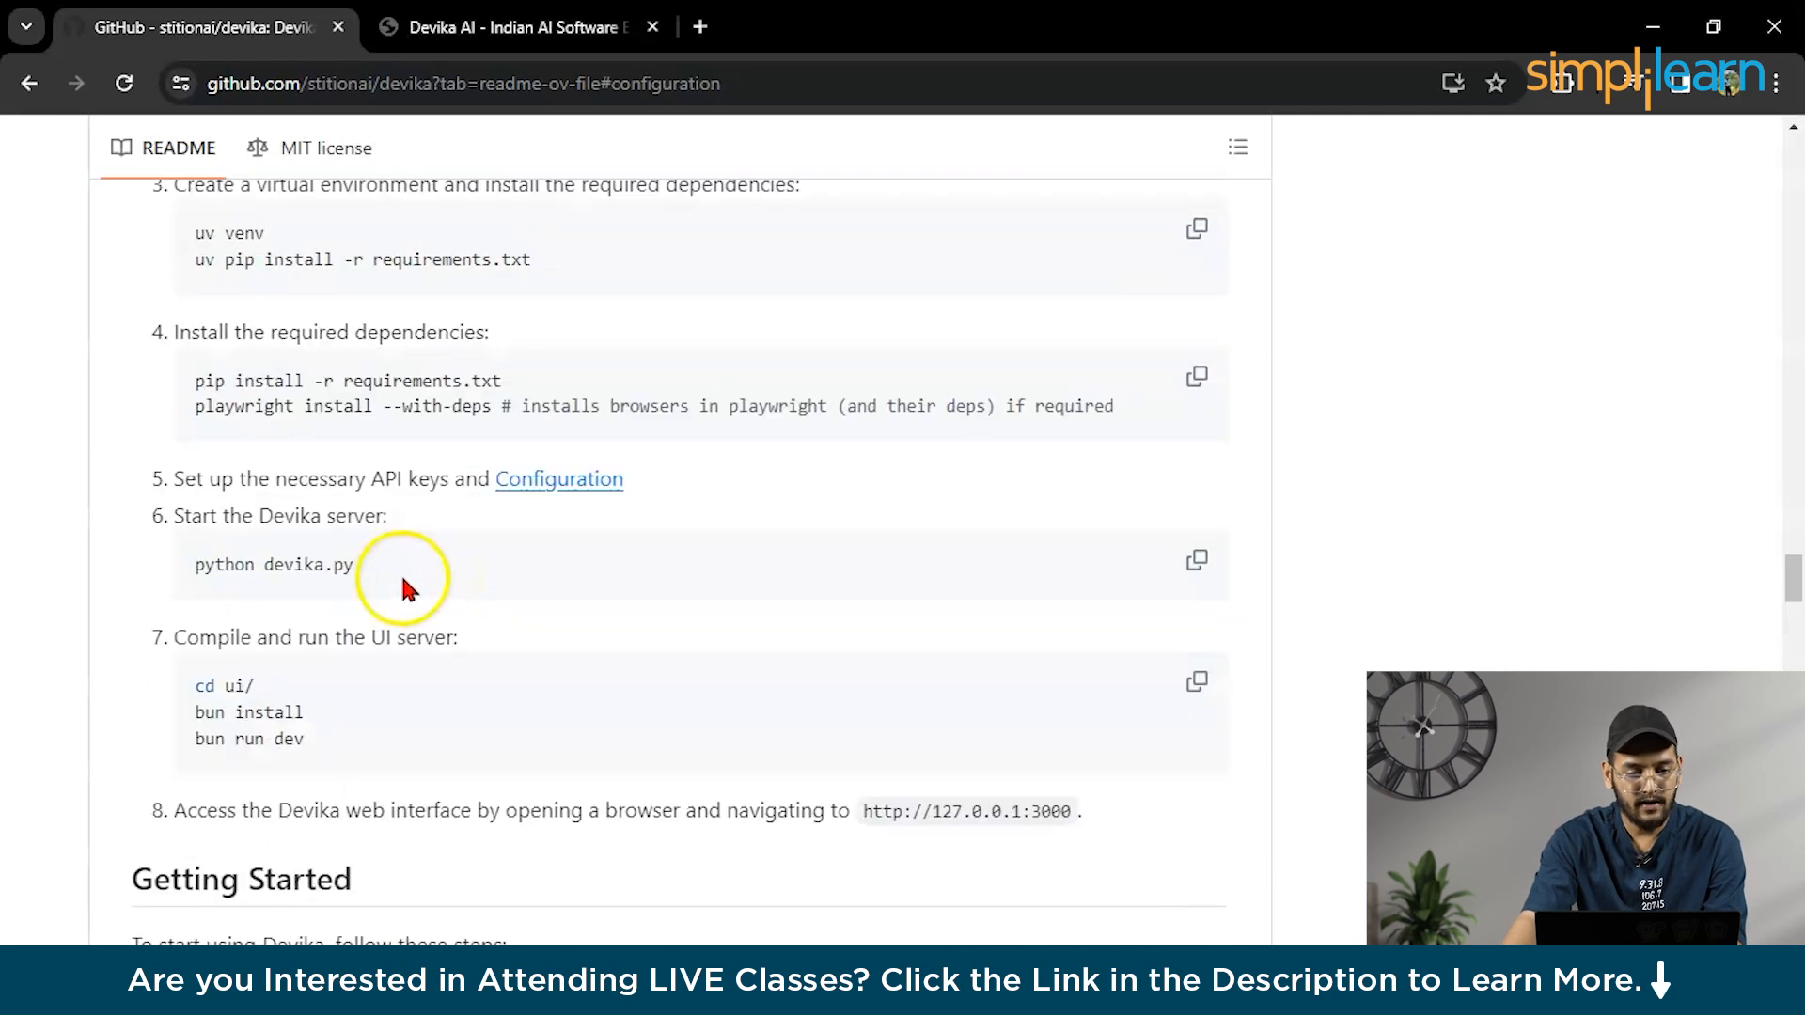
- Copy the 'python devika.py' server command and return to VS Code
drag(355, 565, 195, 571)
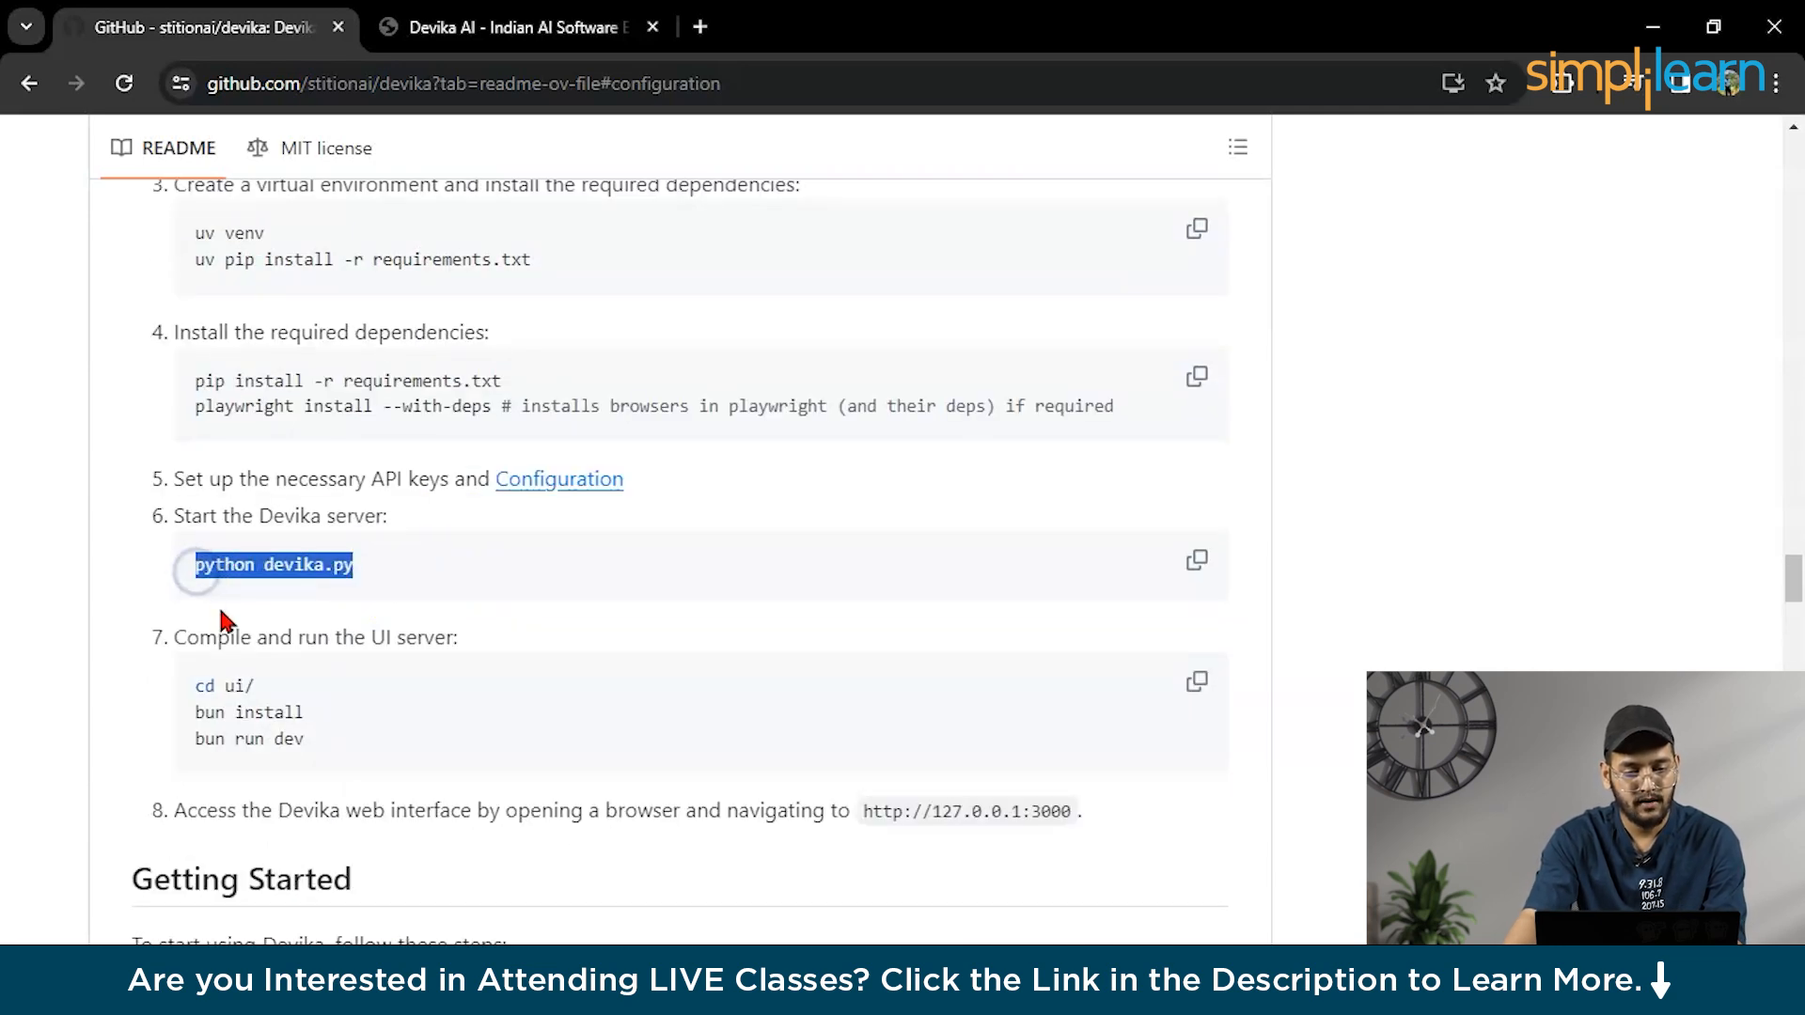
click(488, 580)
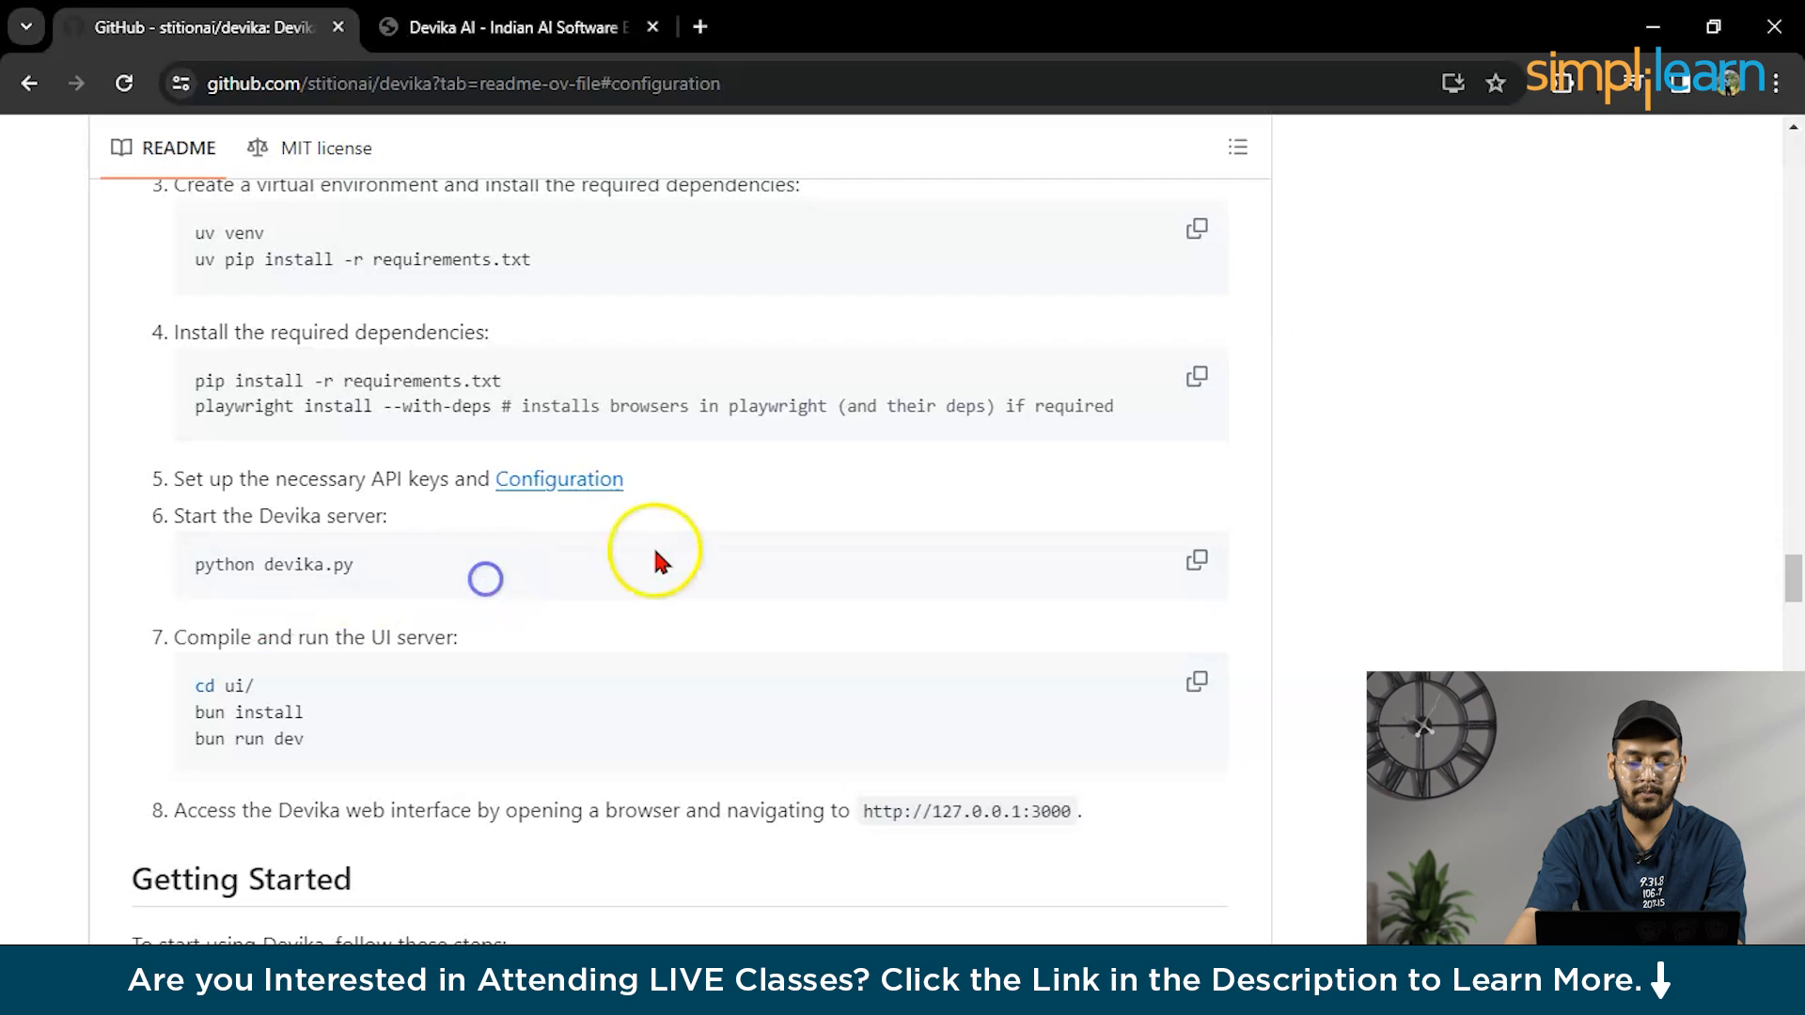
key(alt+Tab)
scroll(889, 424, down, 4)
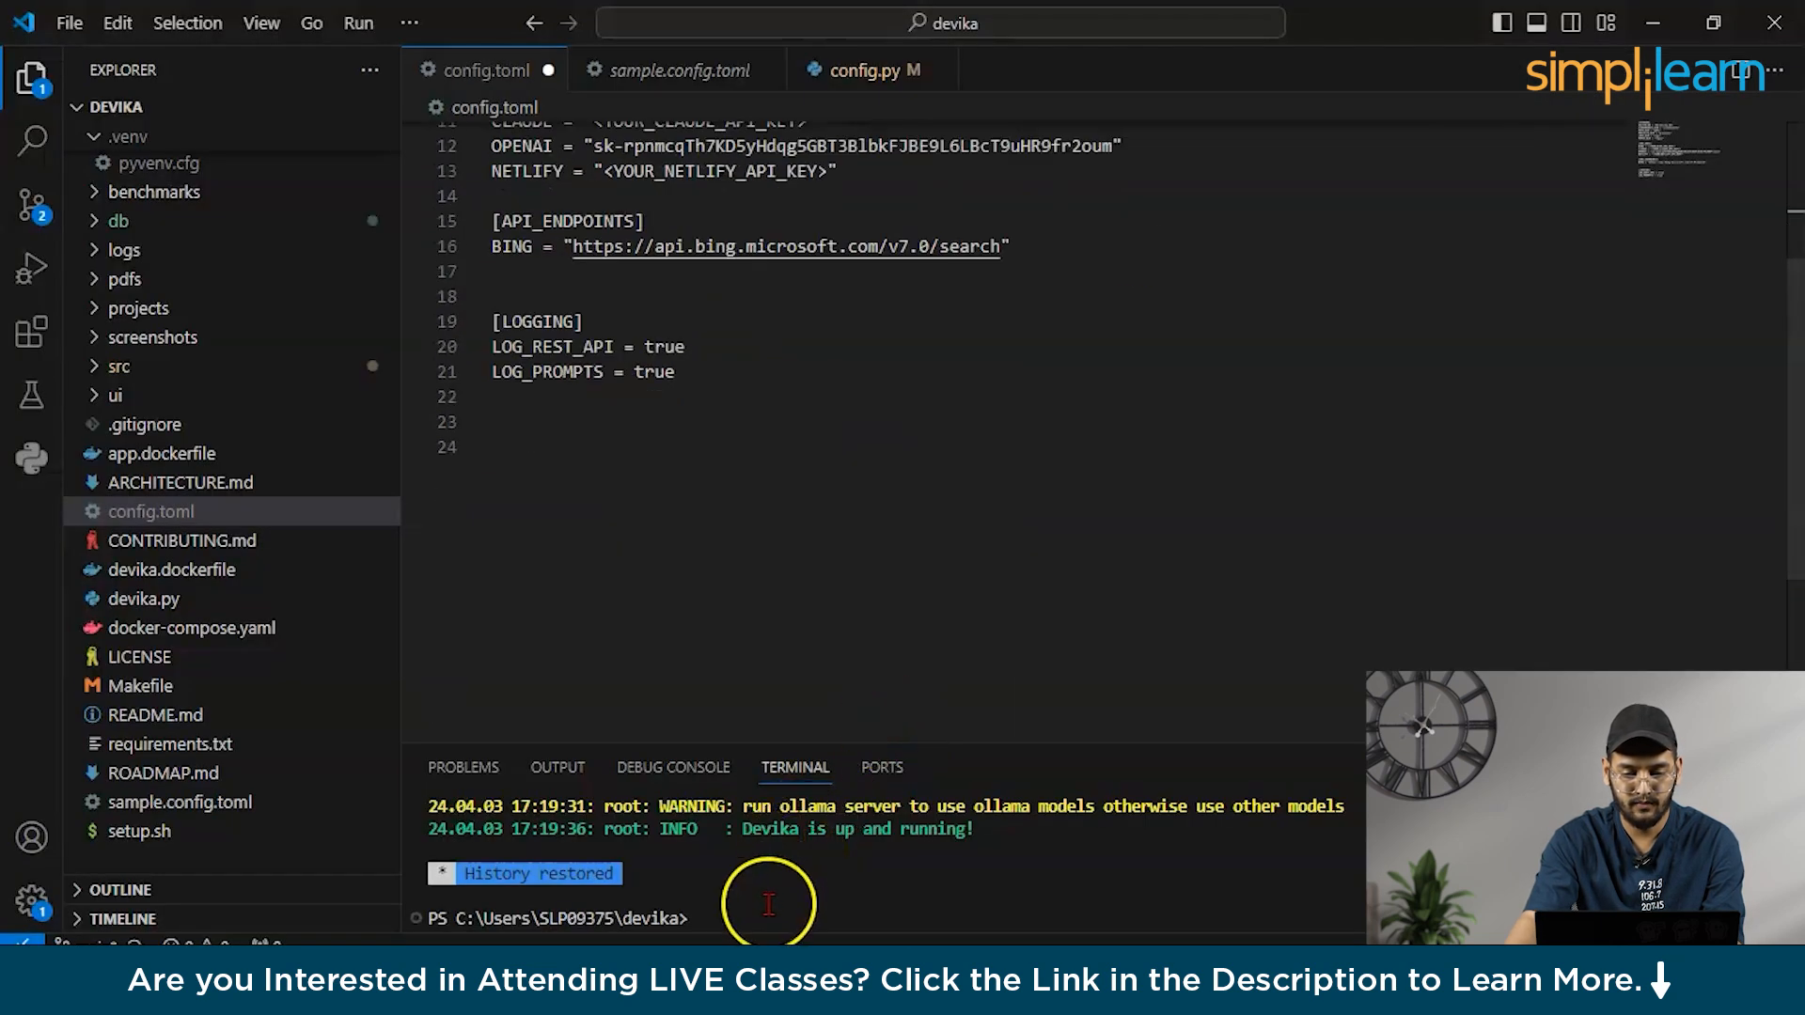
- Run 'python devika.py' in the integrated terminal so the server starts loading BERT models
click(875, 847)
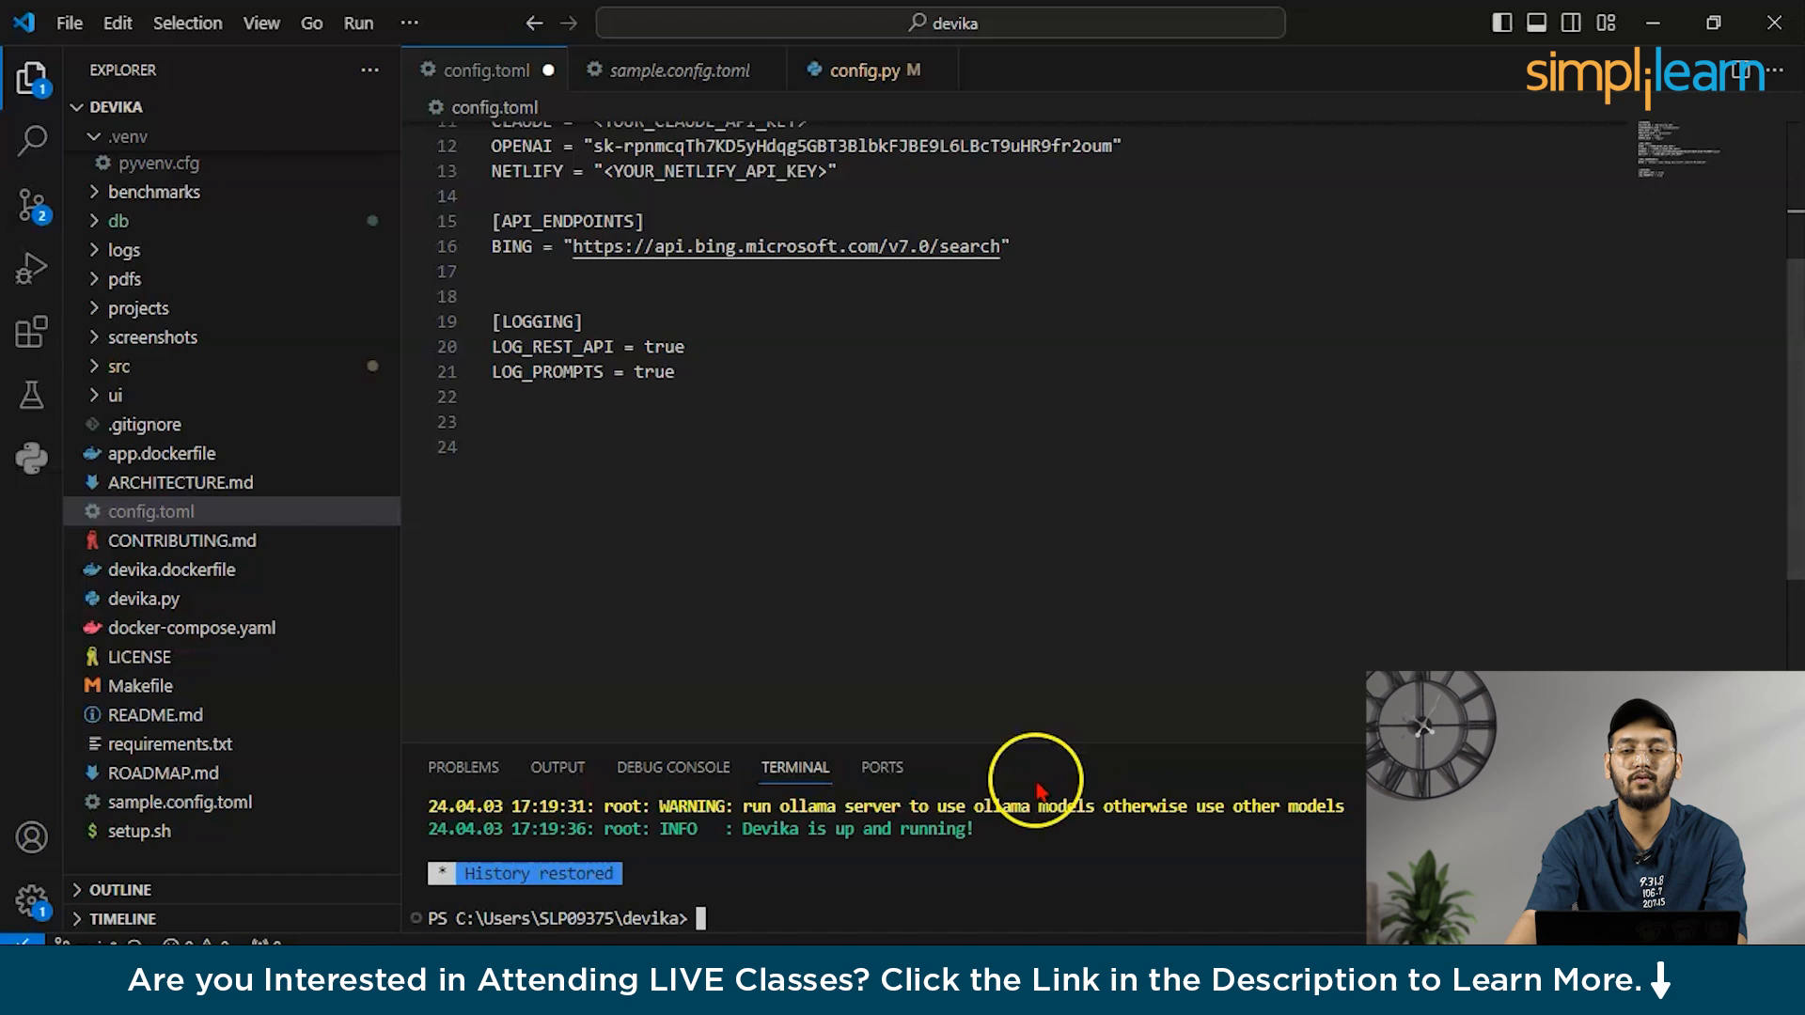
text(py)
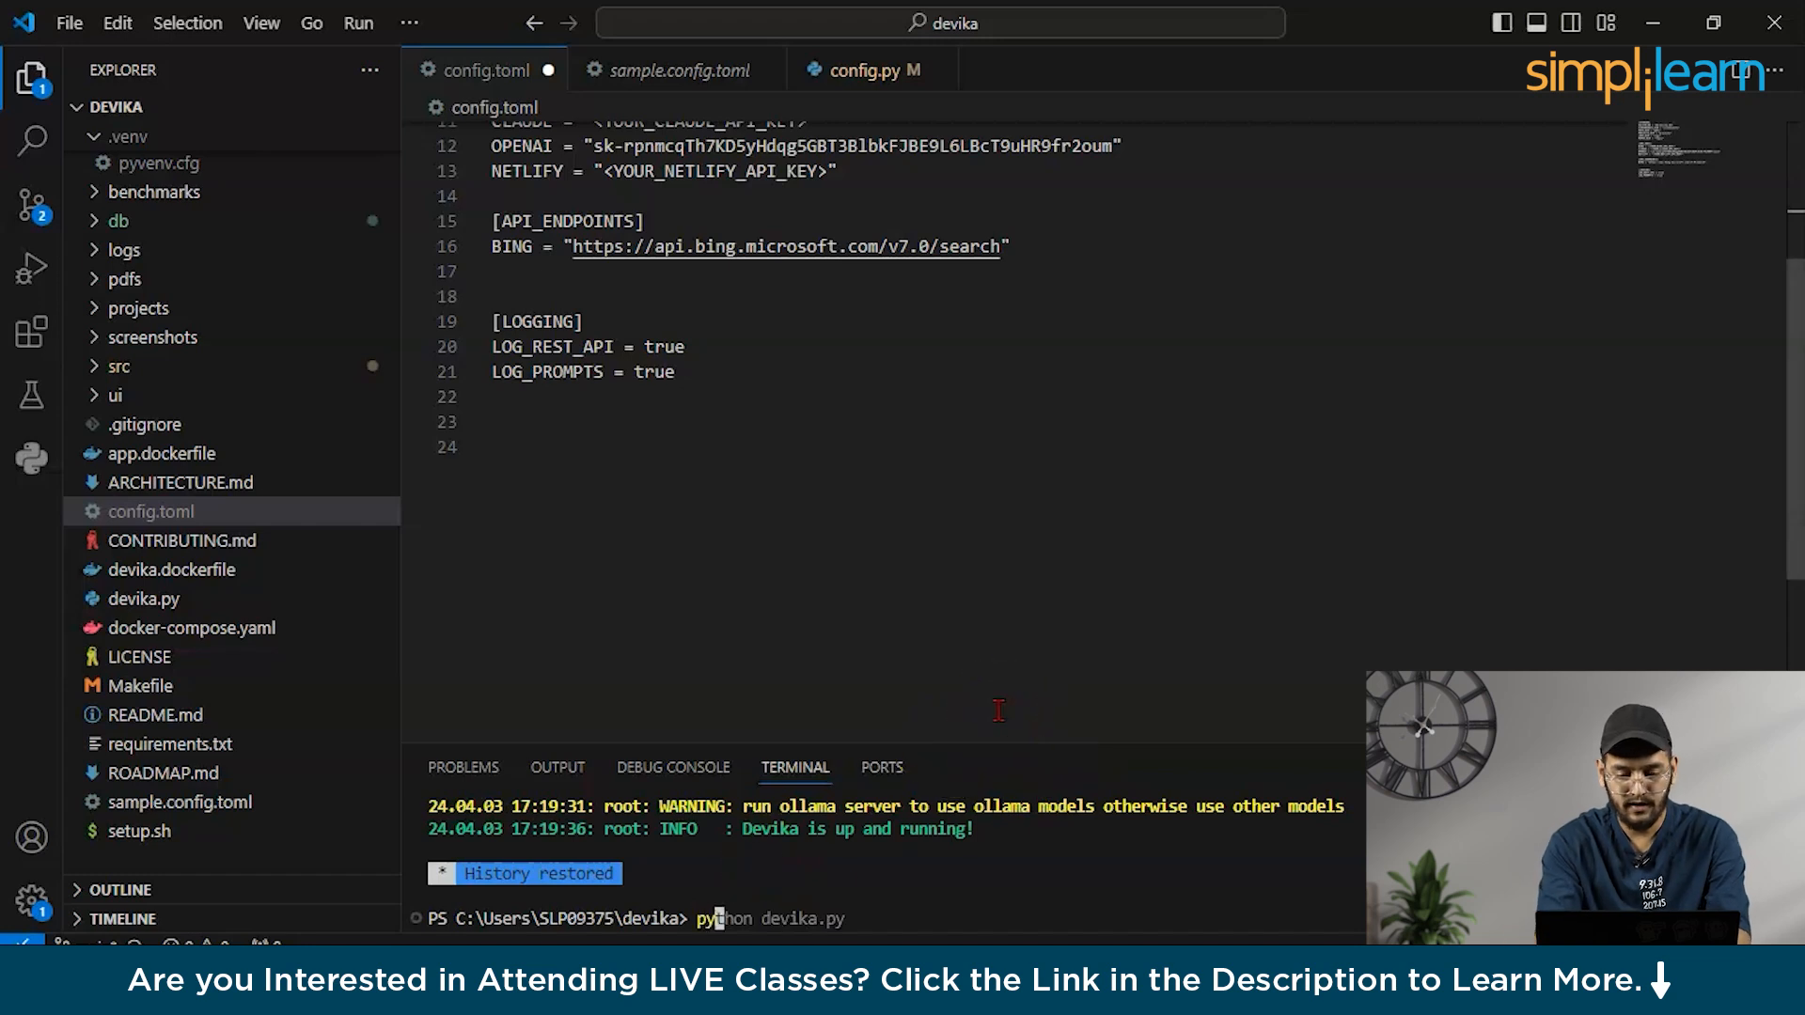
text(thon devika.py)
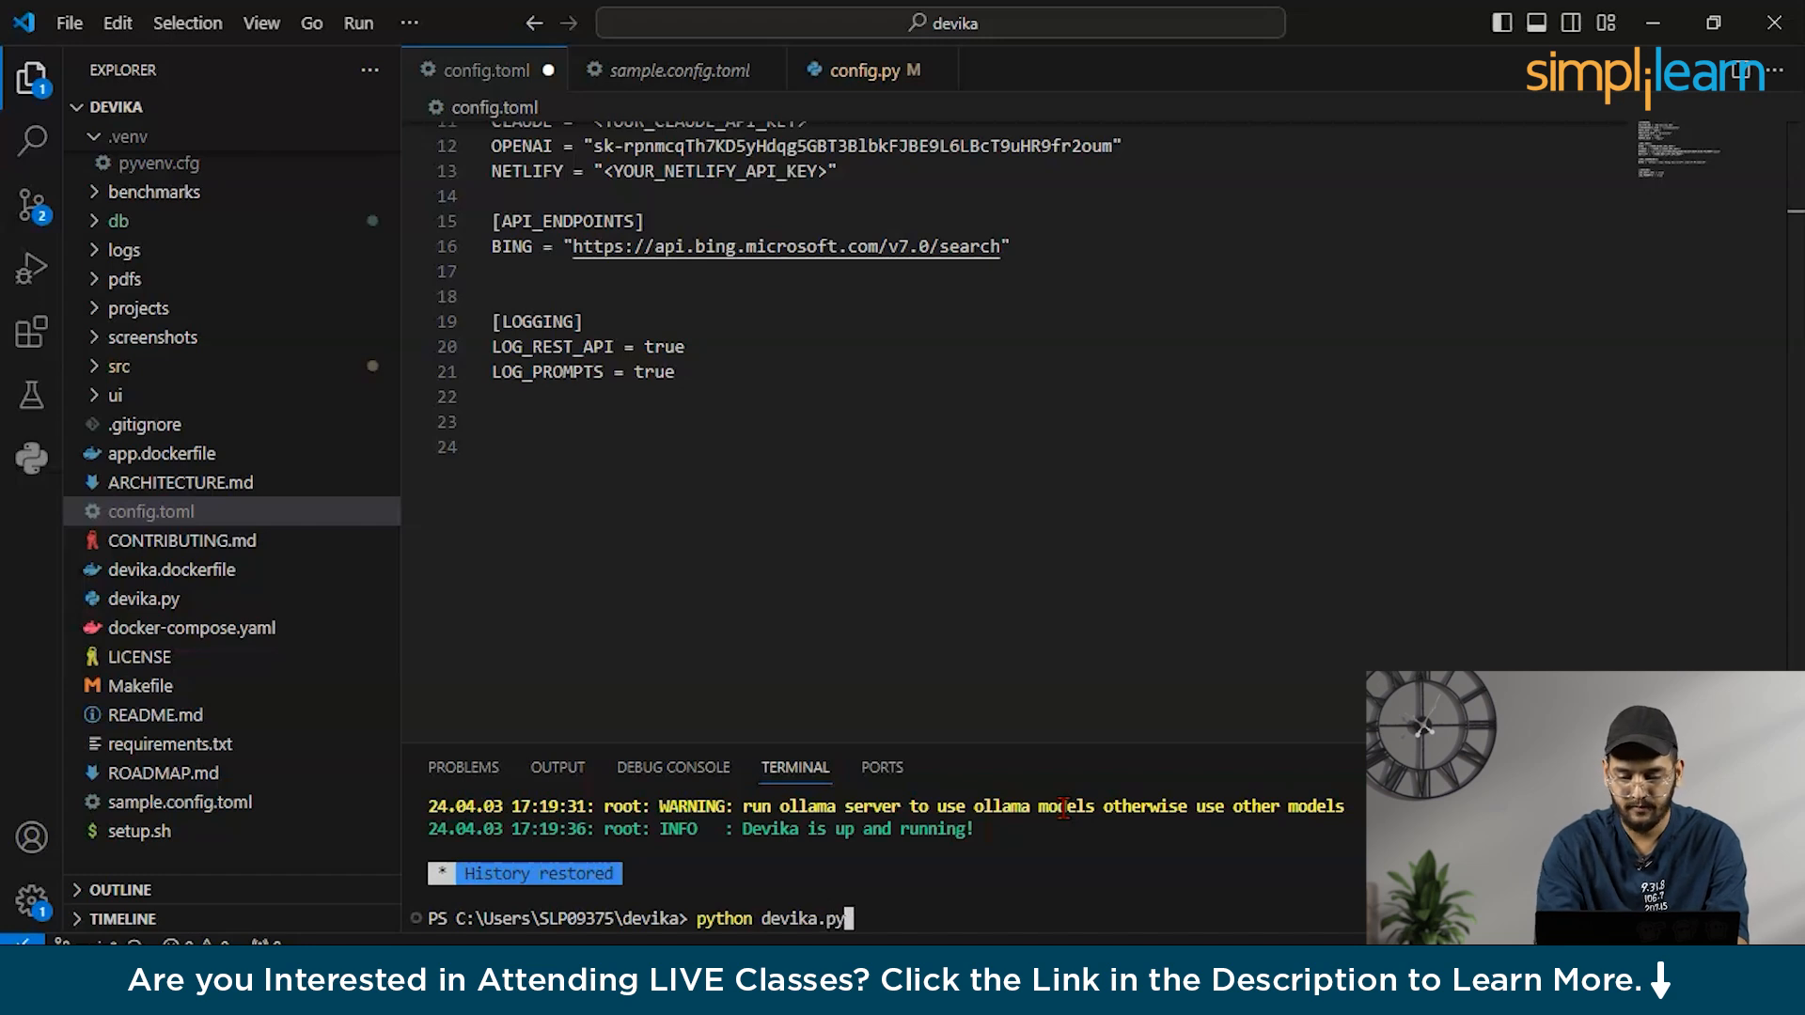
key(Return)
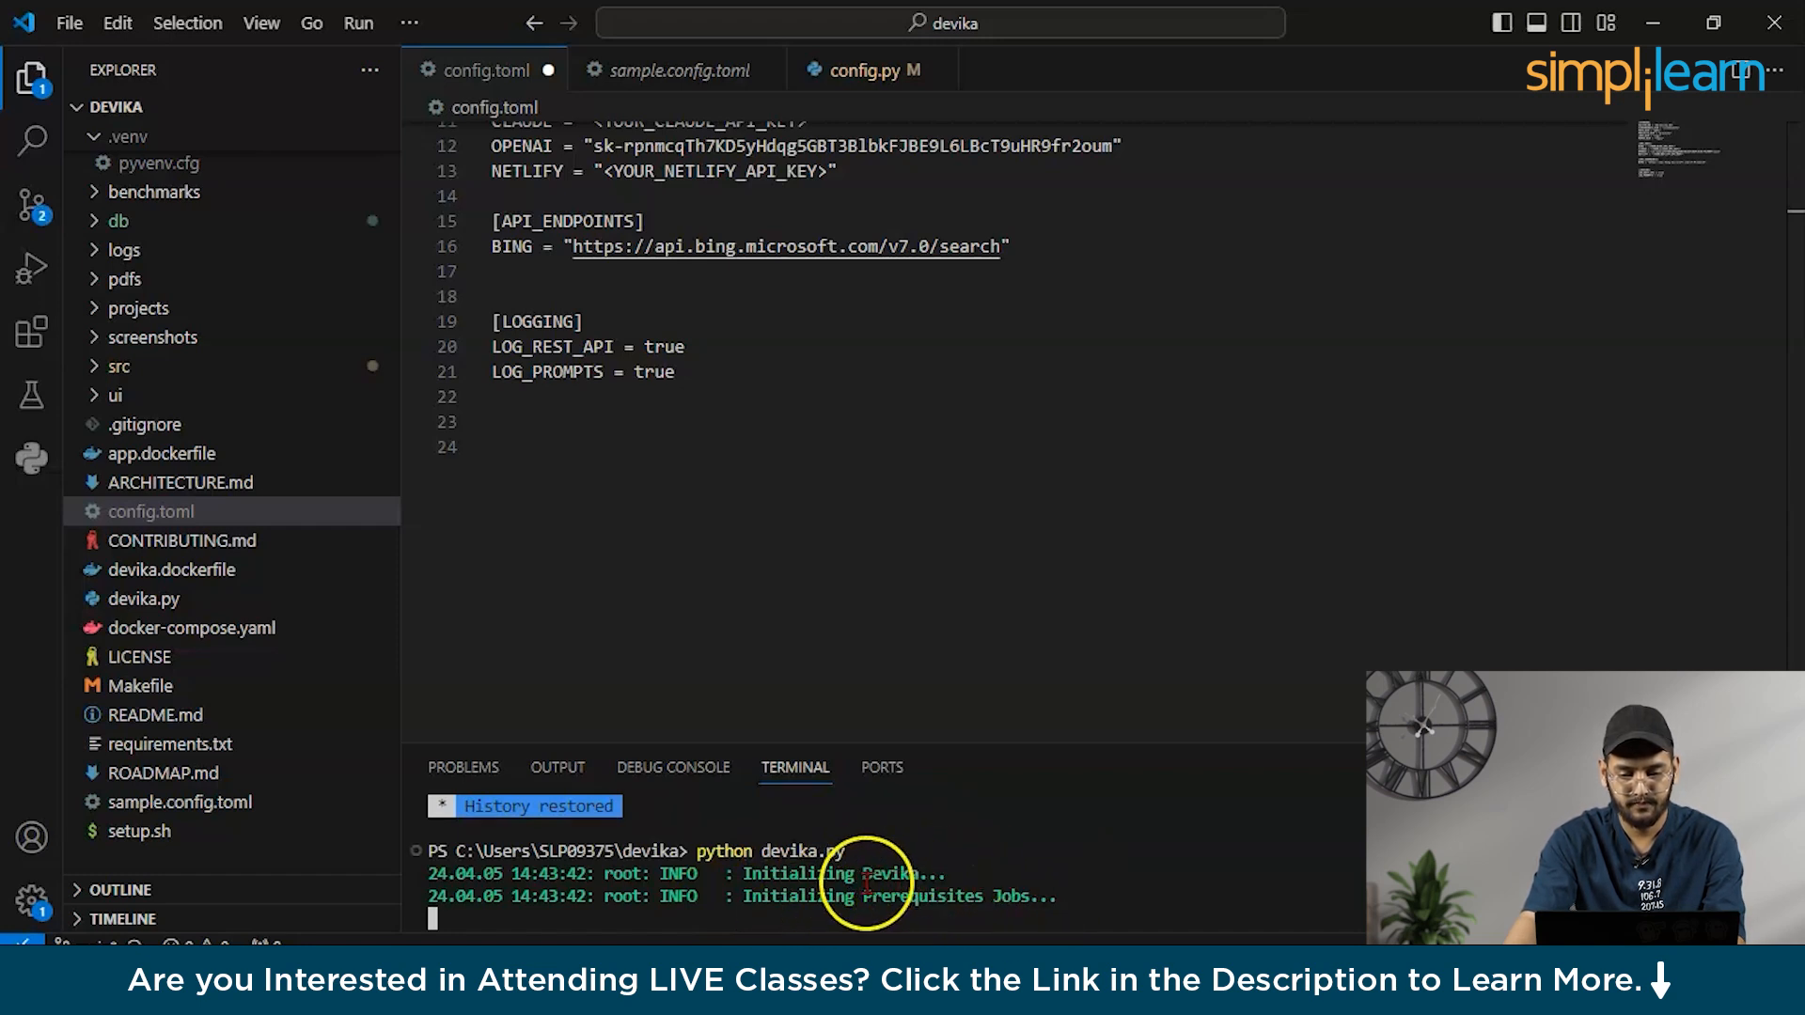
scroll(868, 882, up, 2)
scroll(860, 879, down, 2)
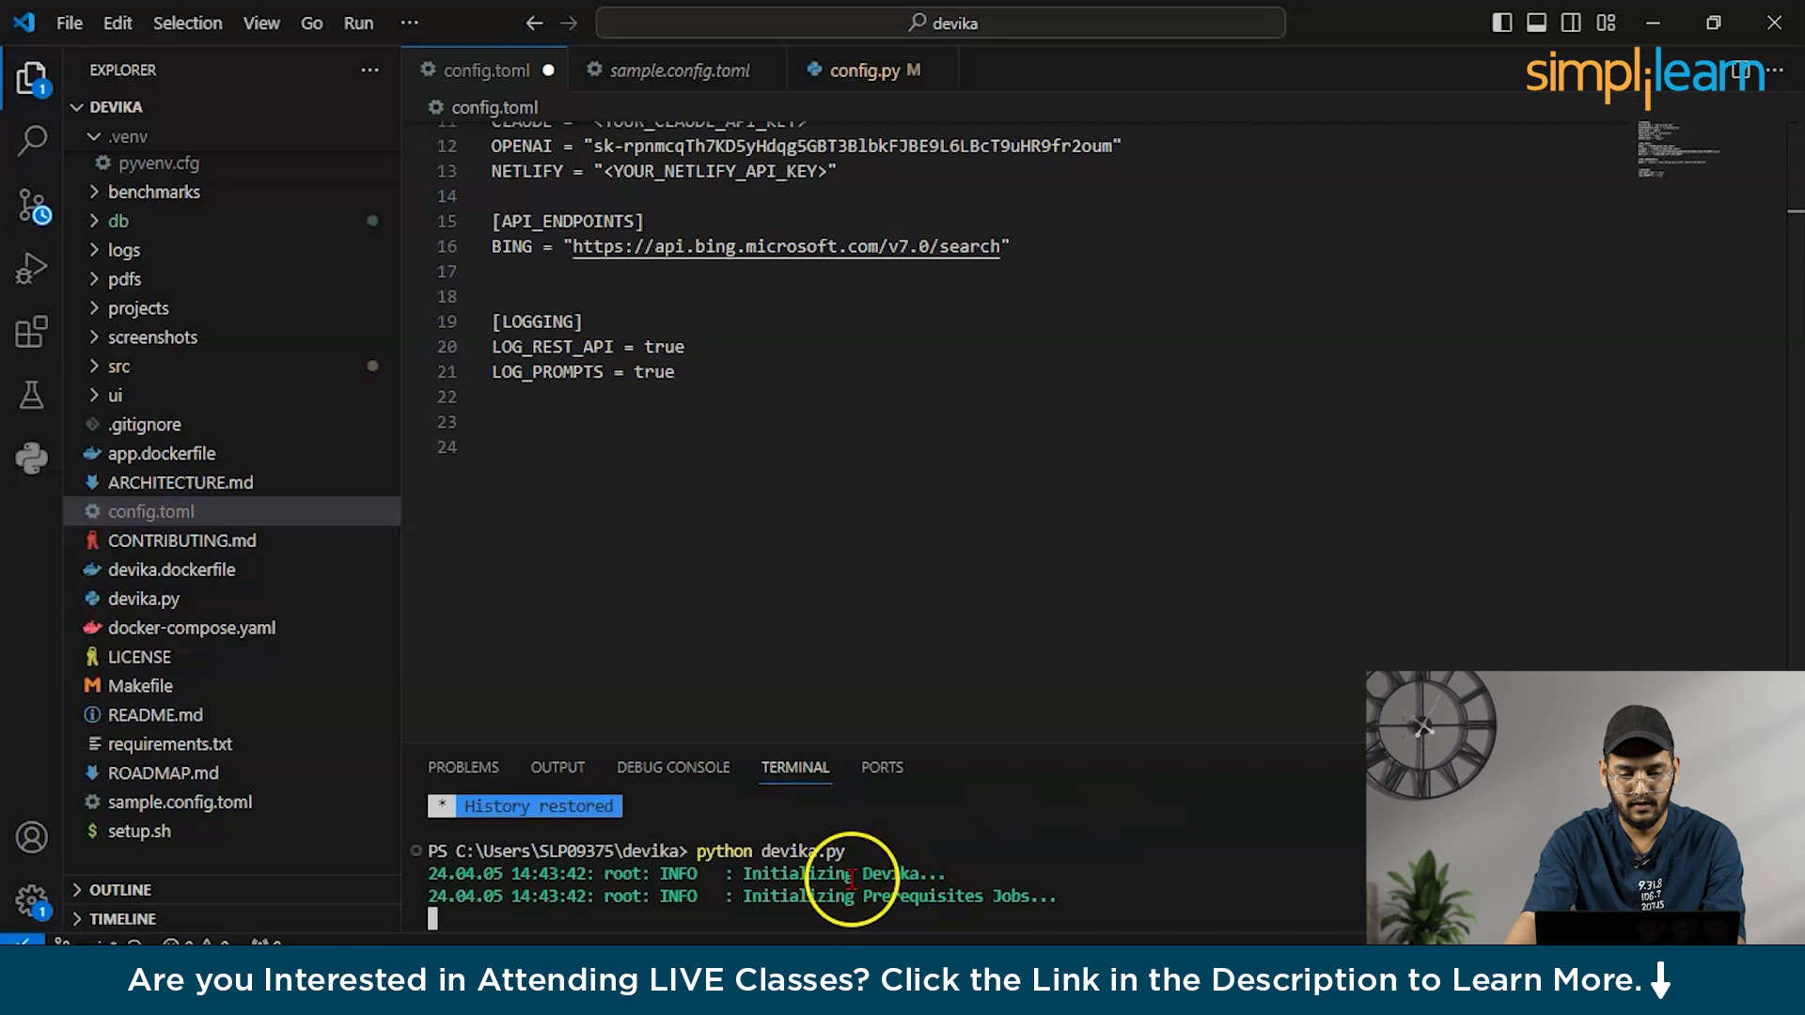
scroll(830, 896, up, 2)
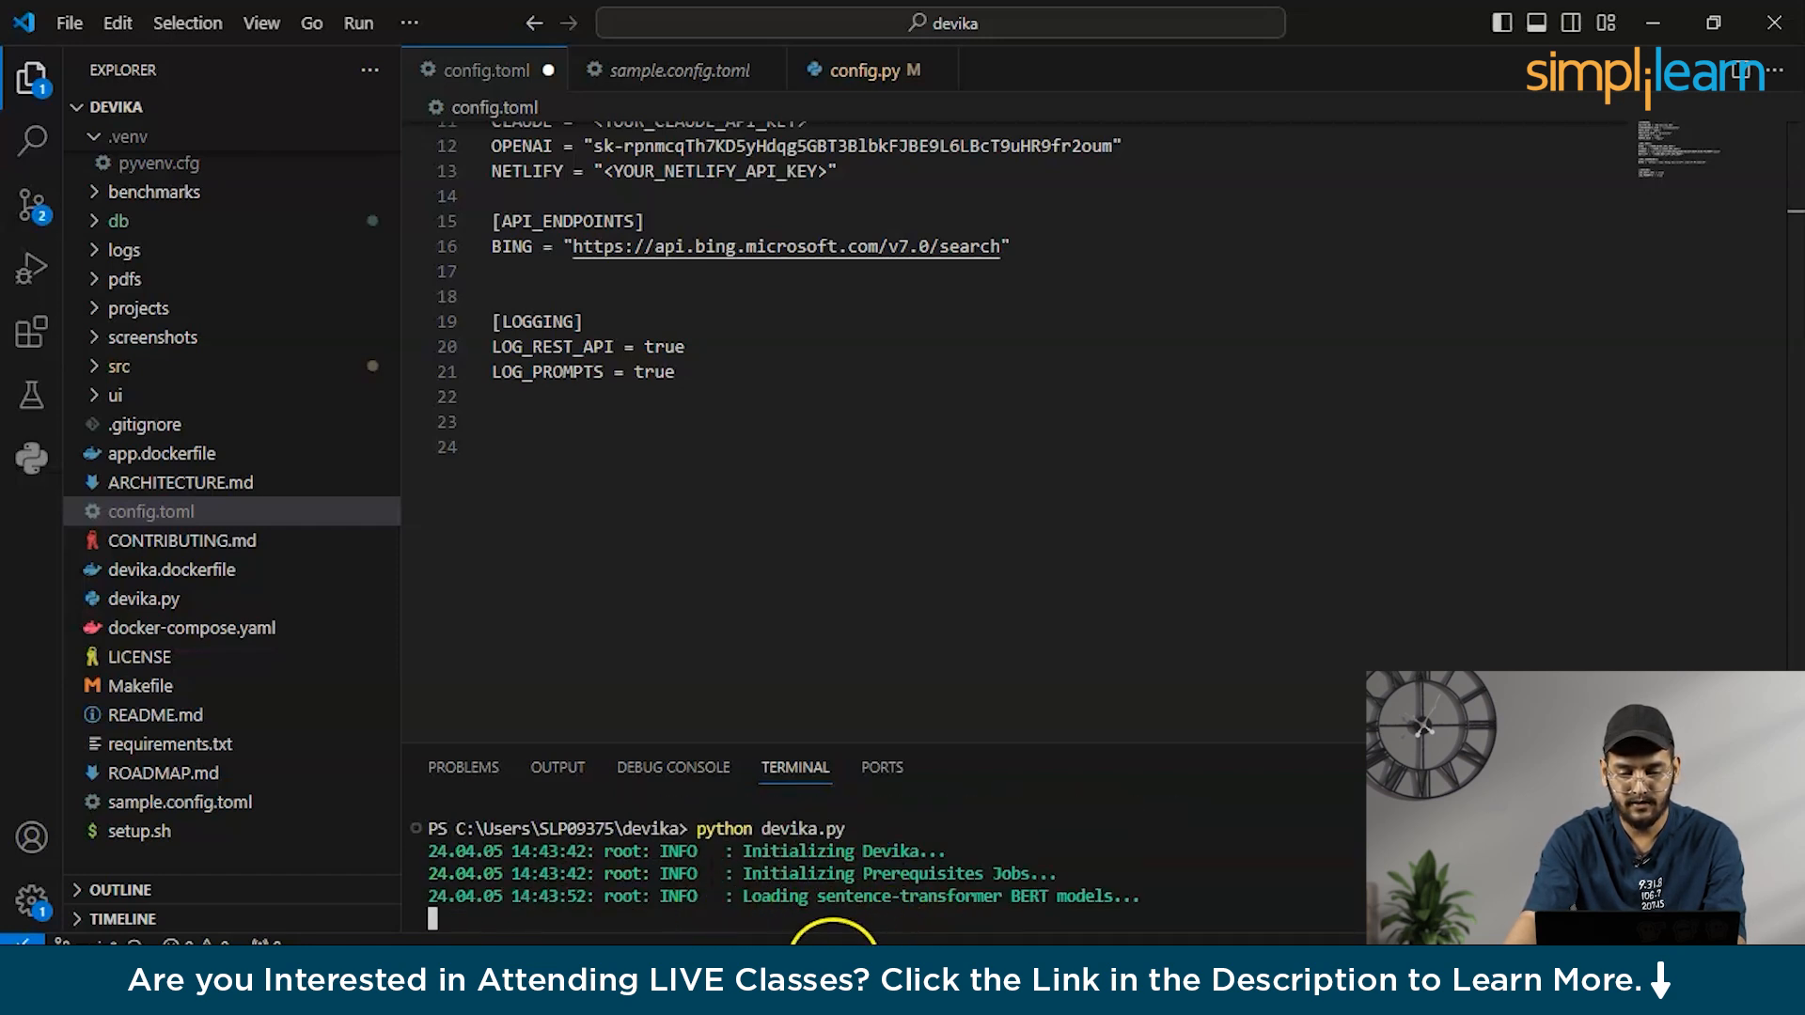
key(alt+Tab)
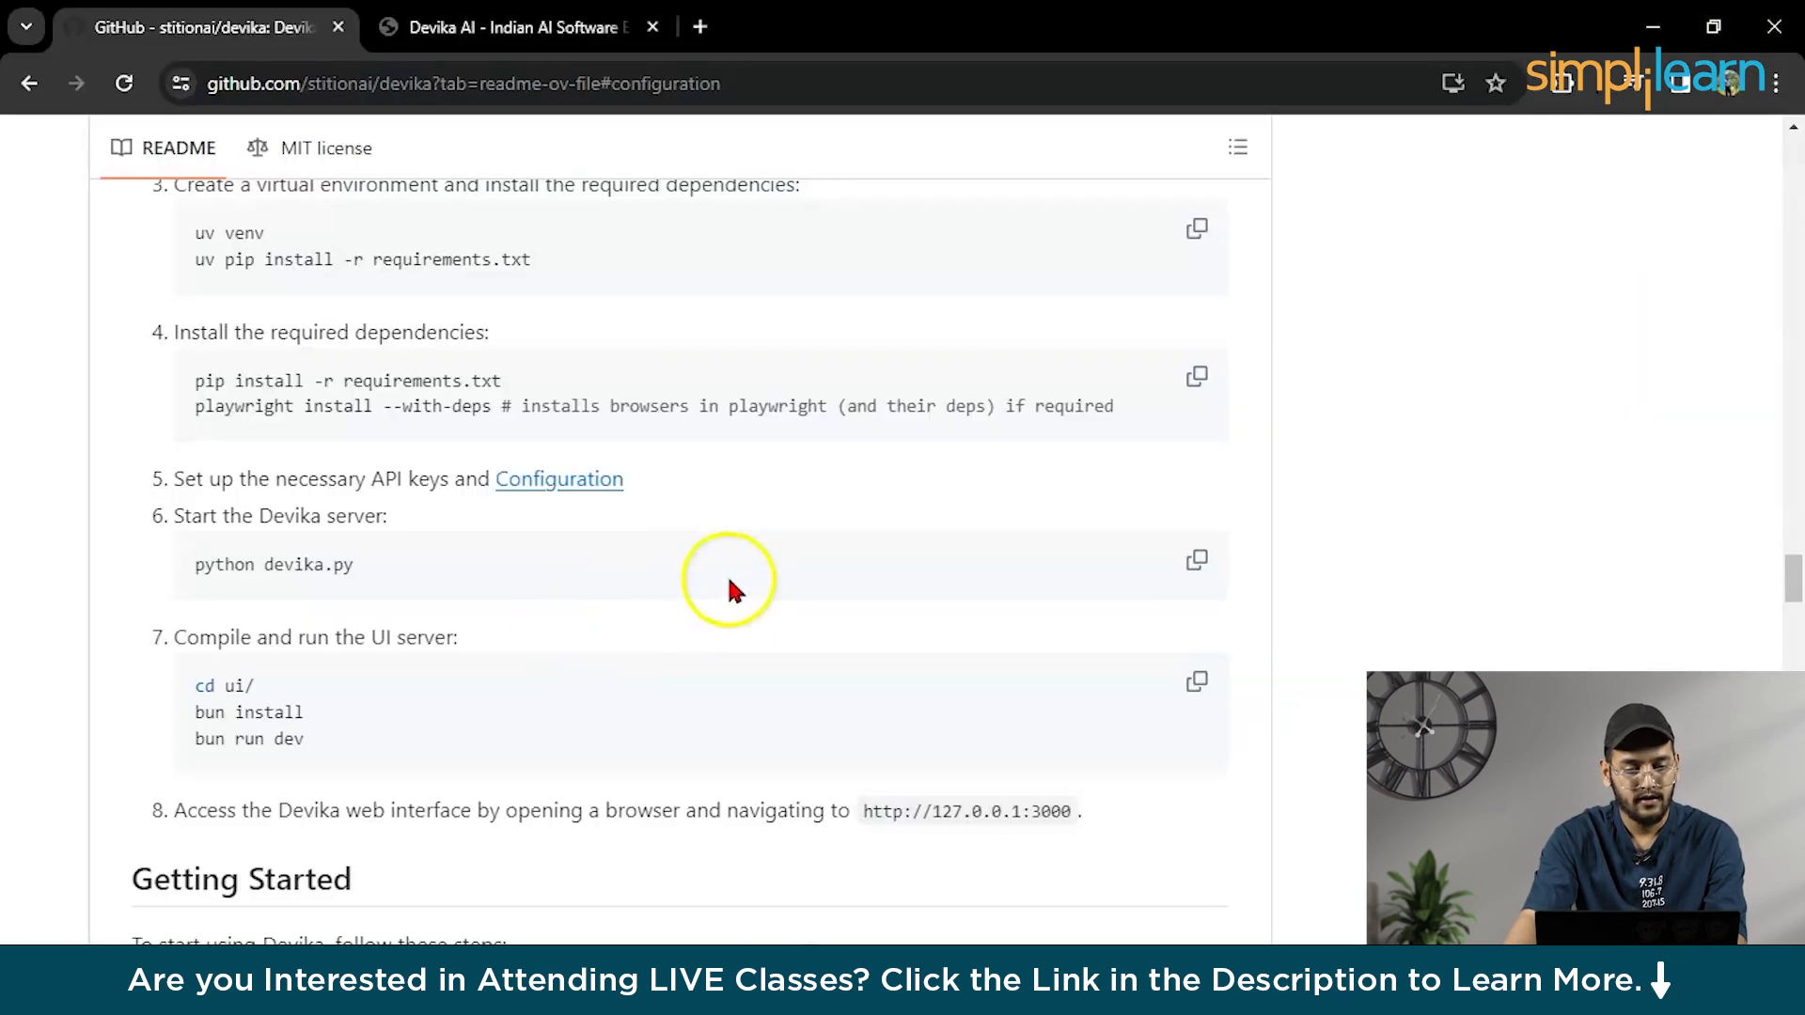
scroll(729, 576, down, 2)
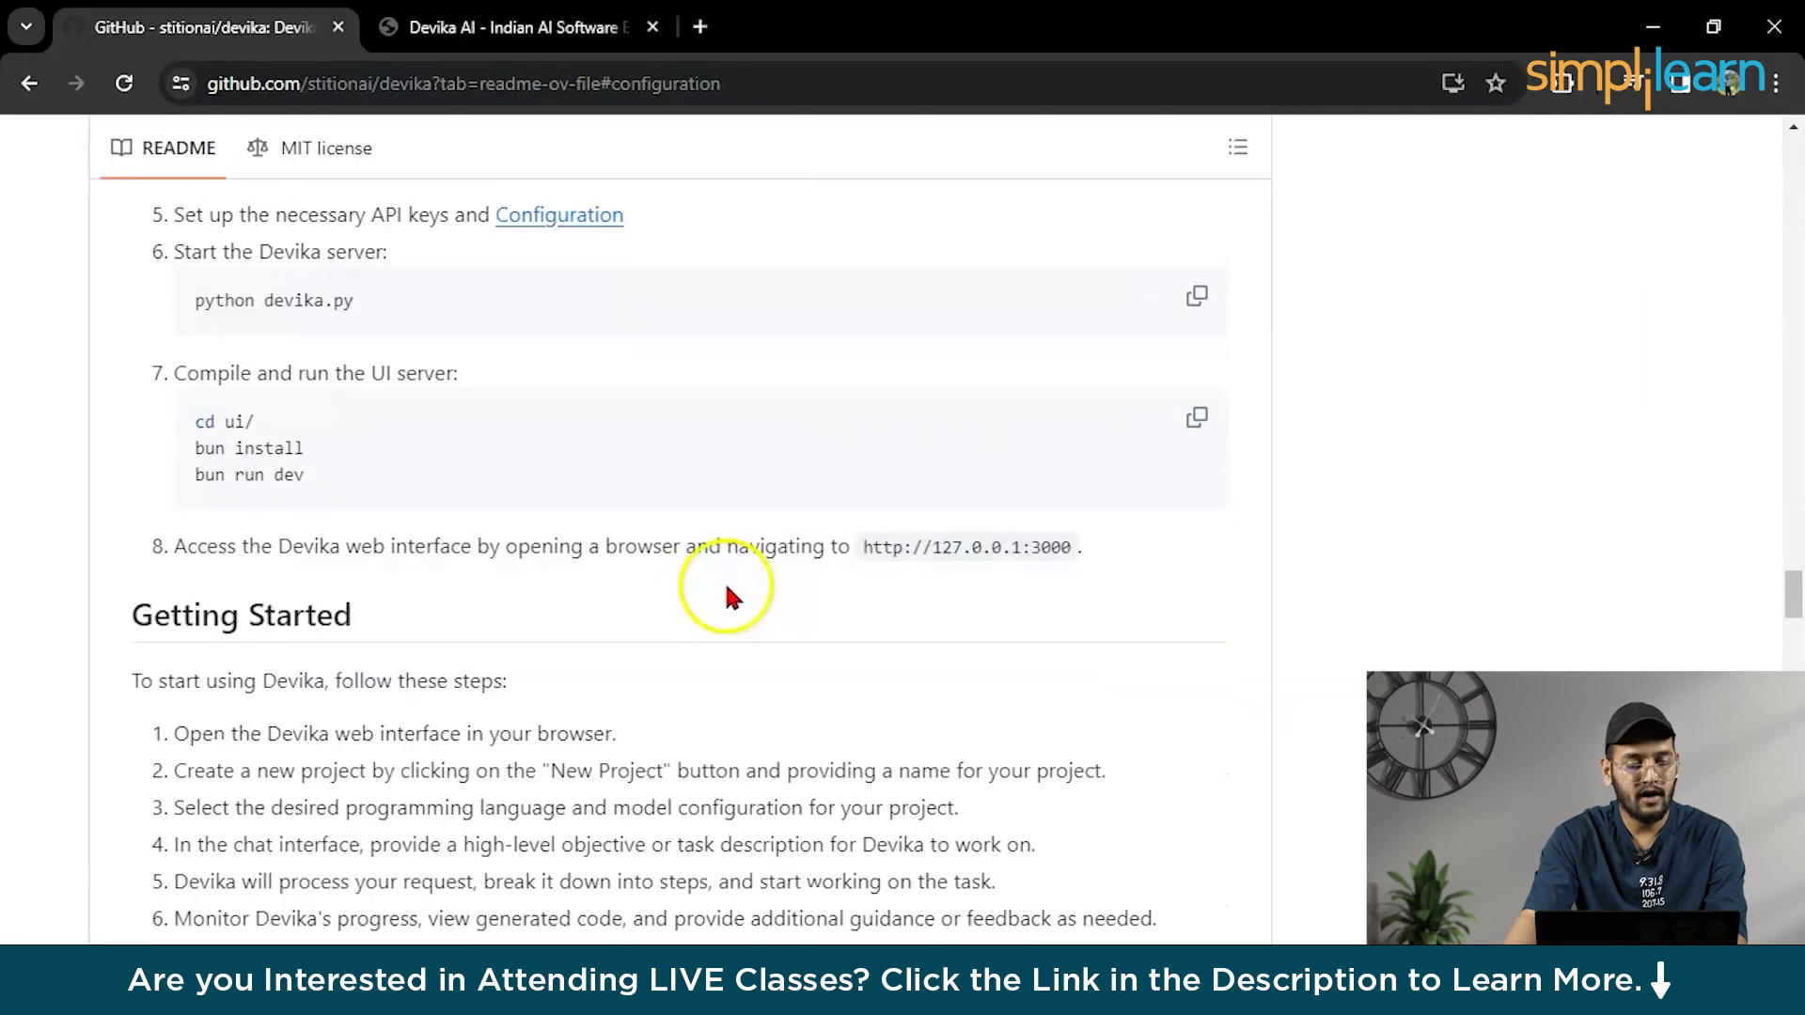
click(520, 610)
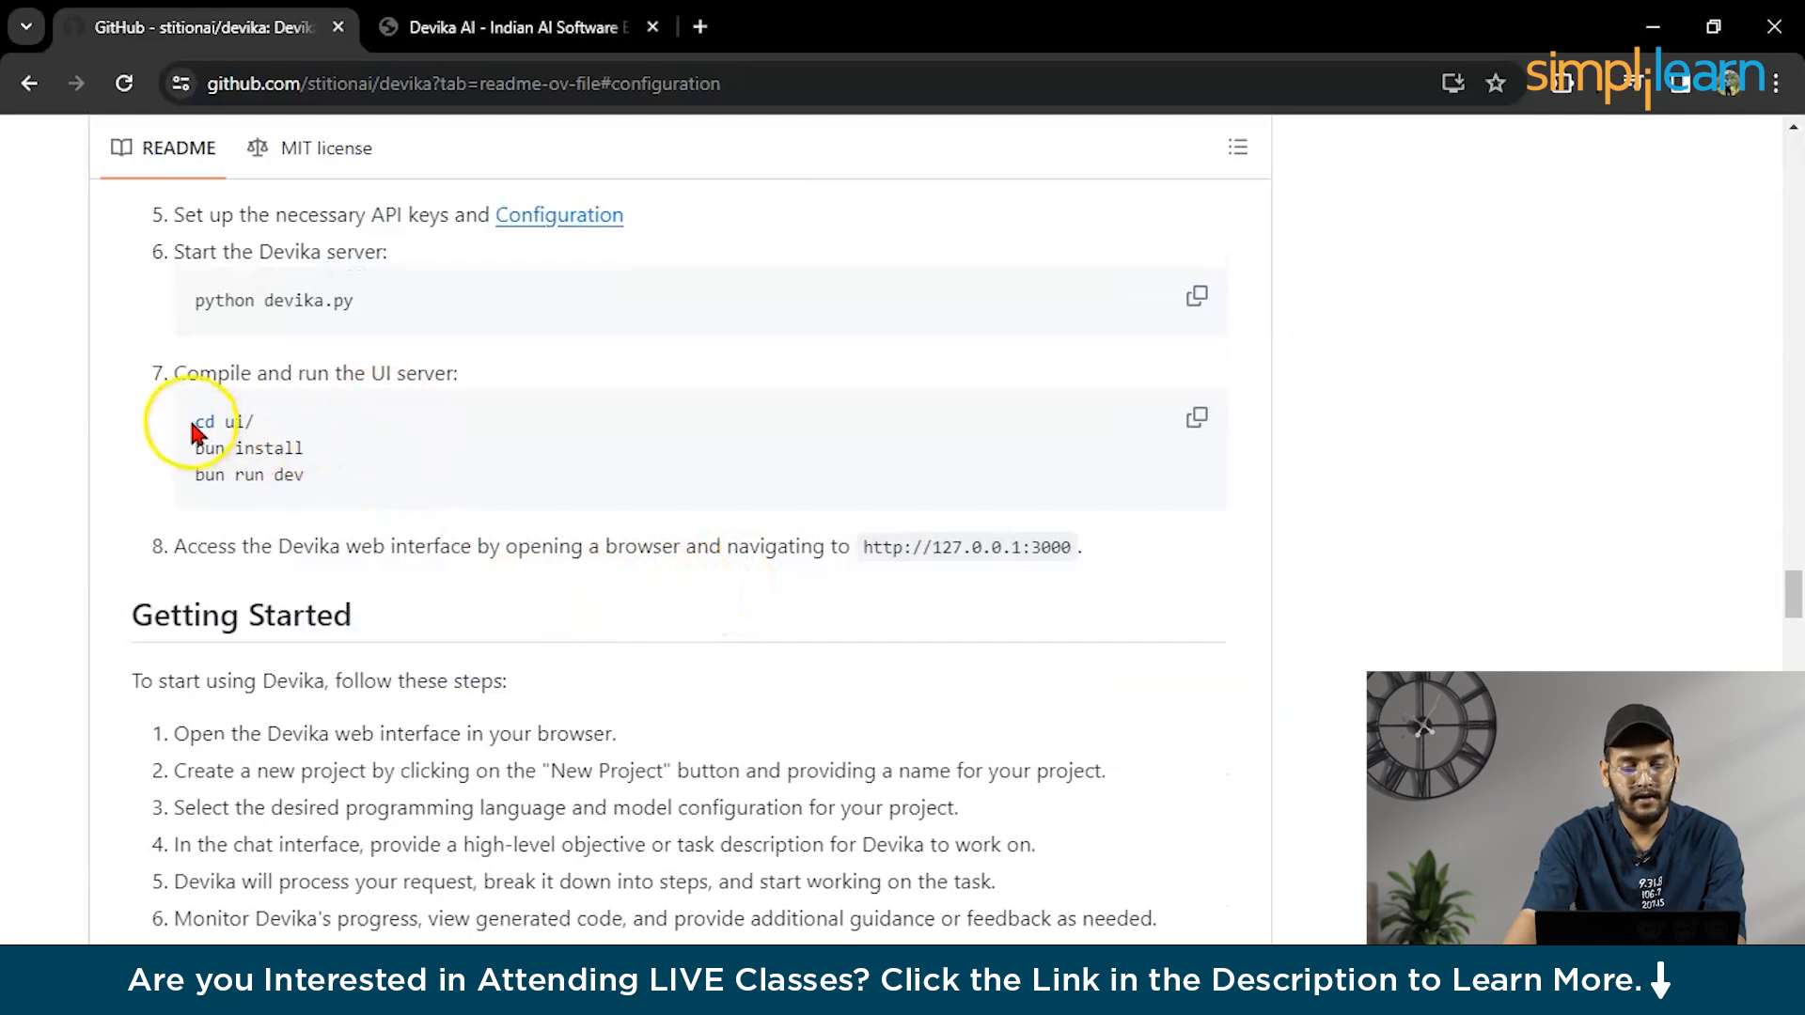
drag(196, 449, 302, 449)
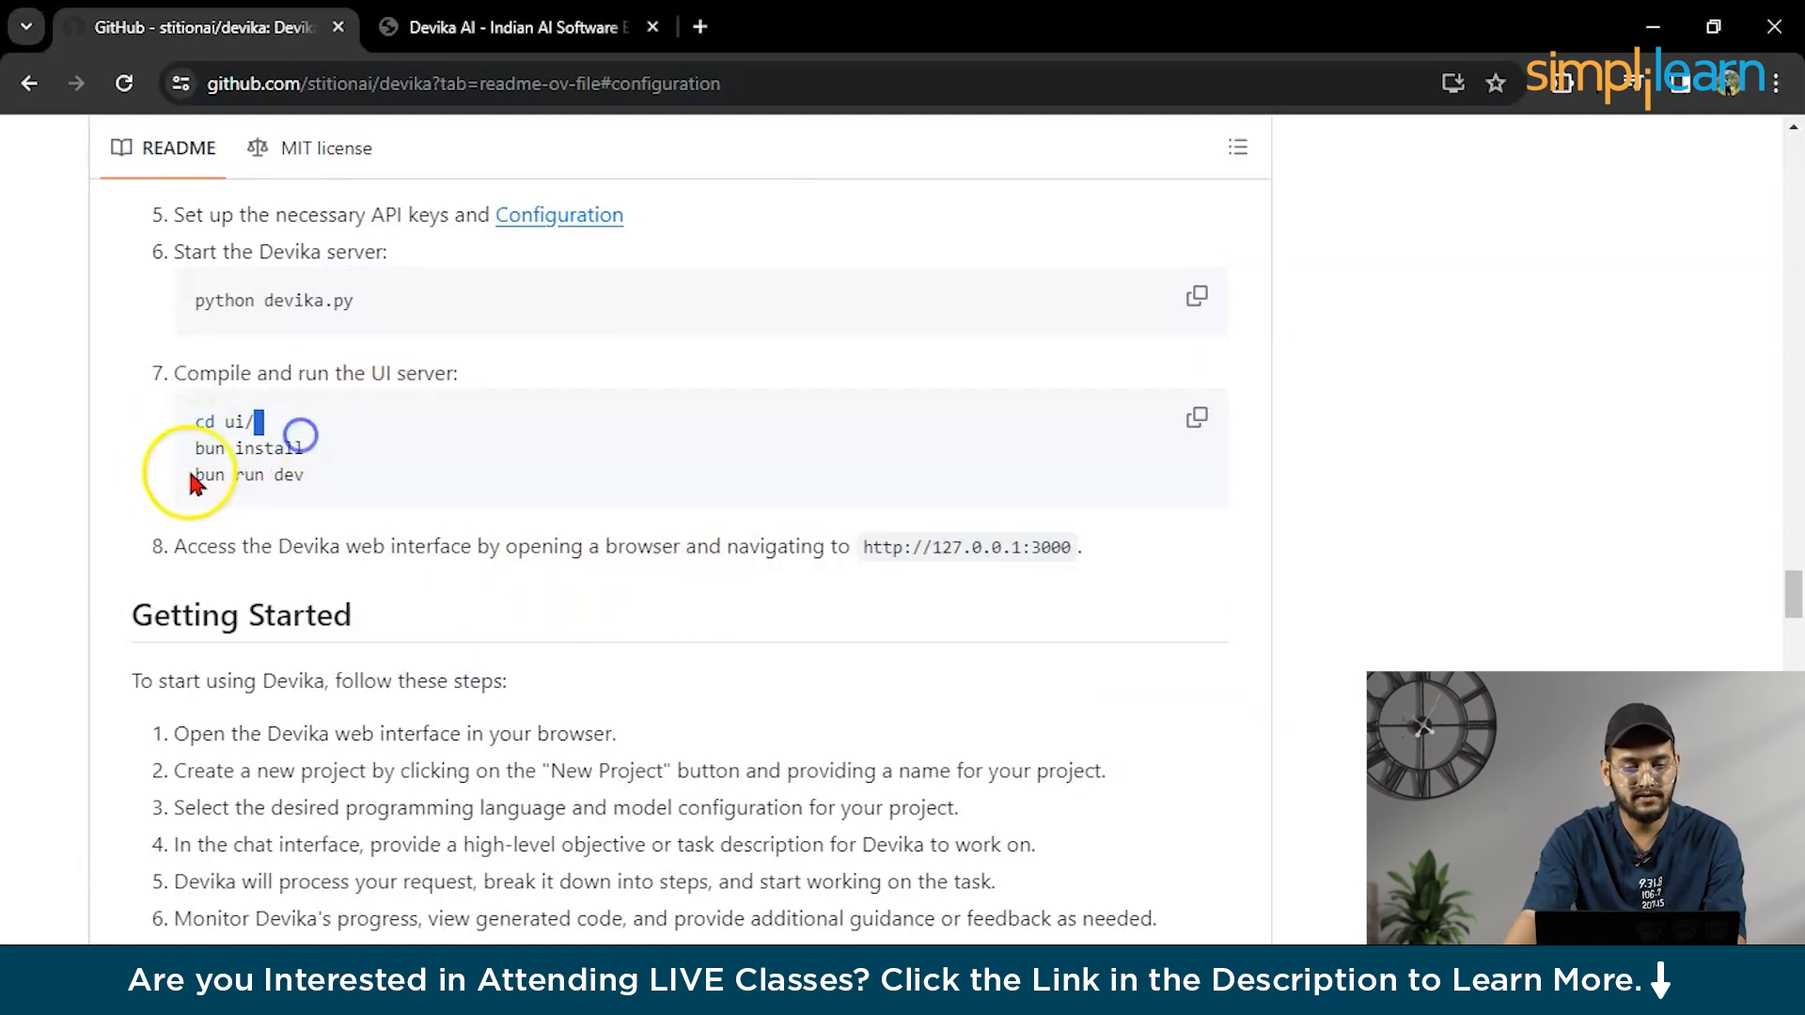
drag(196, 475, 304, 476)
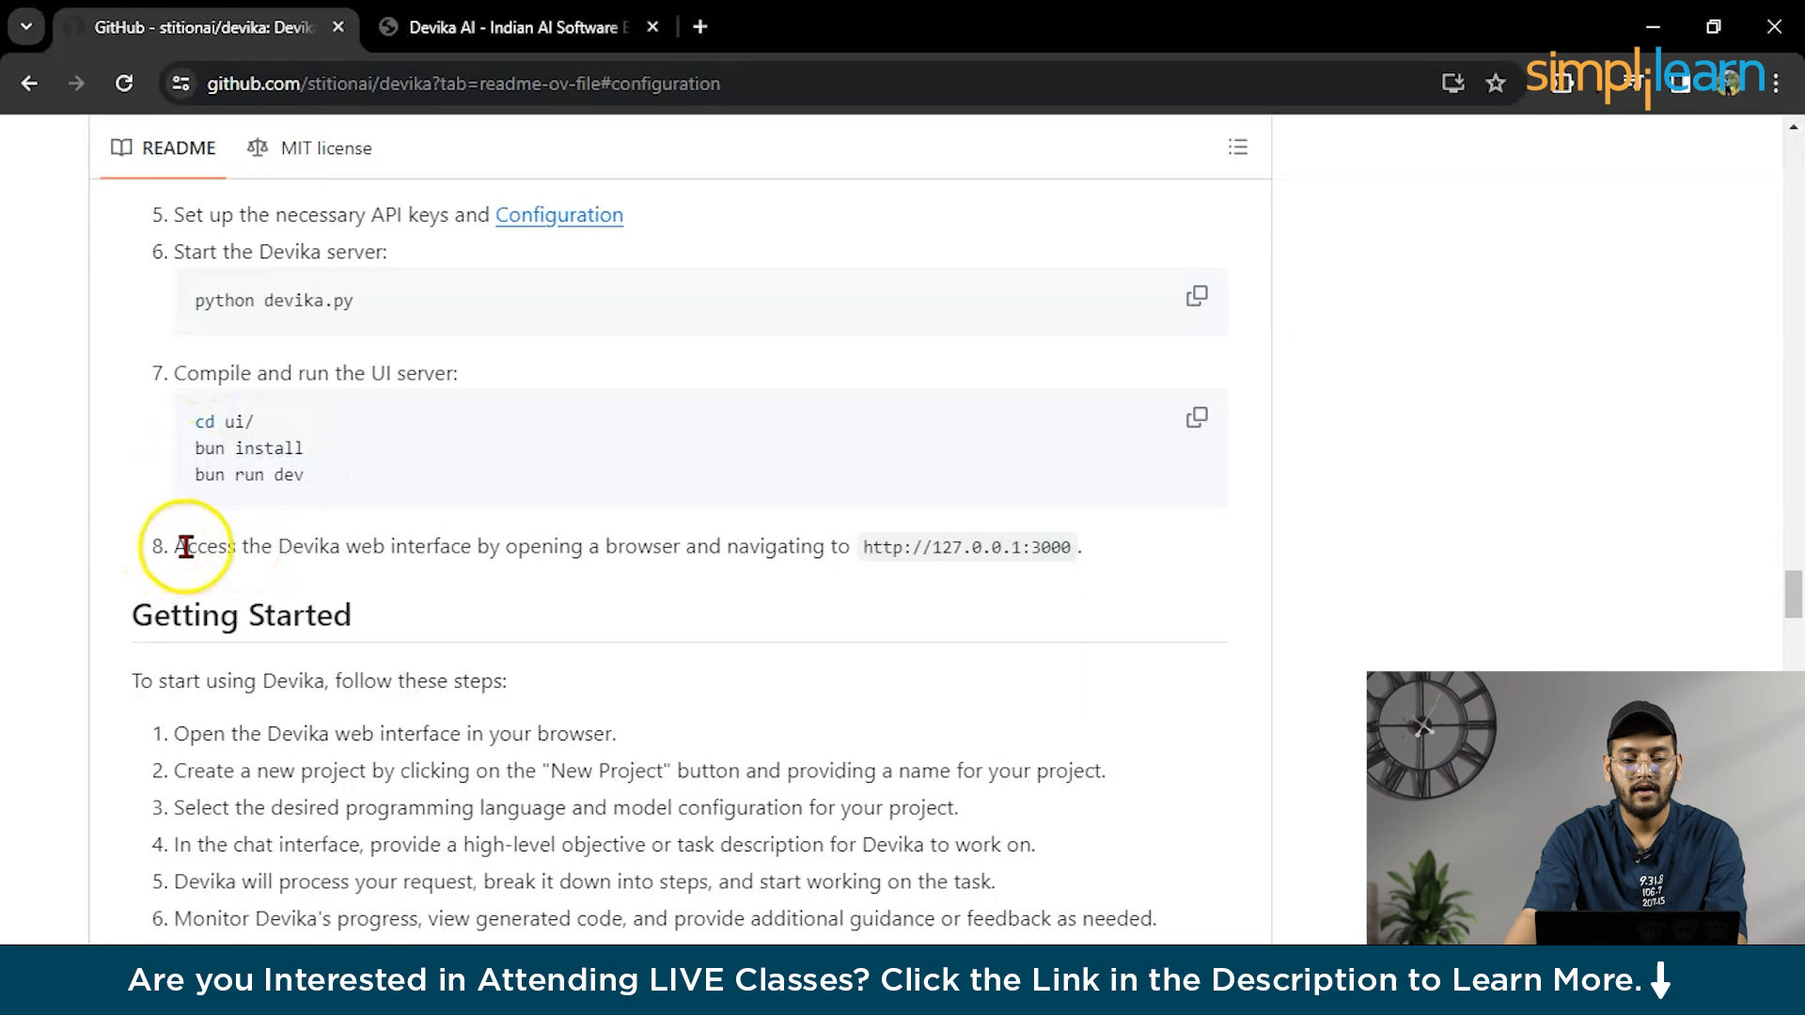
drag(181, 547, 685, 548)
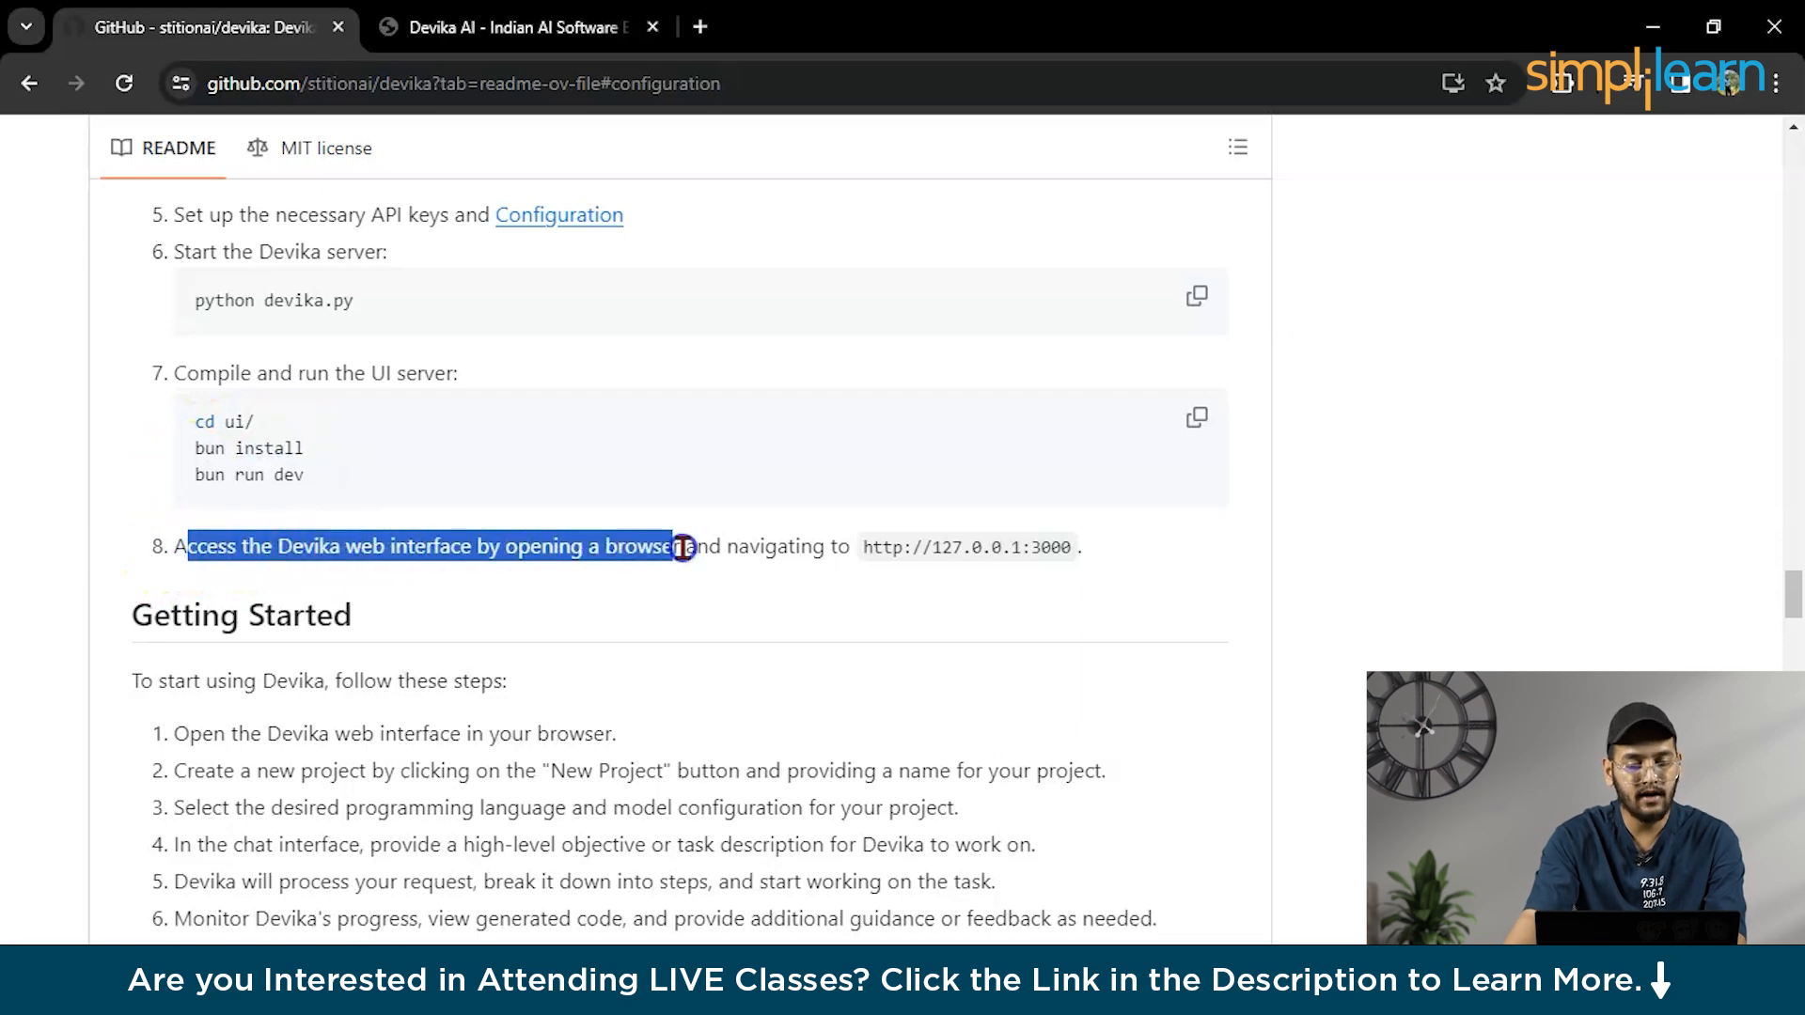
click(843, 565)
drag(806, 554, 1041, 548)
click(1090, 570)
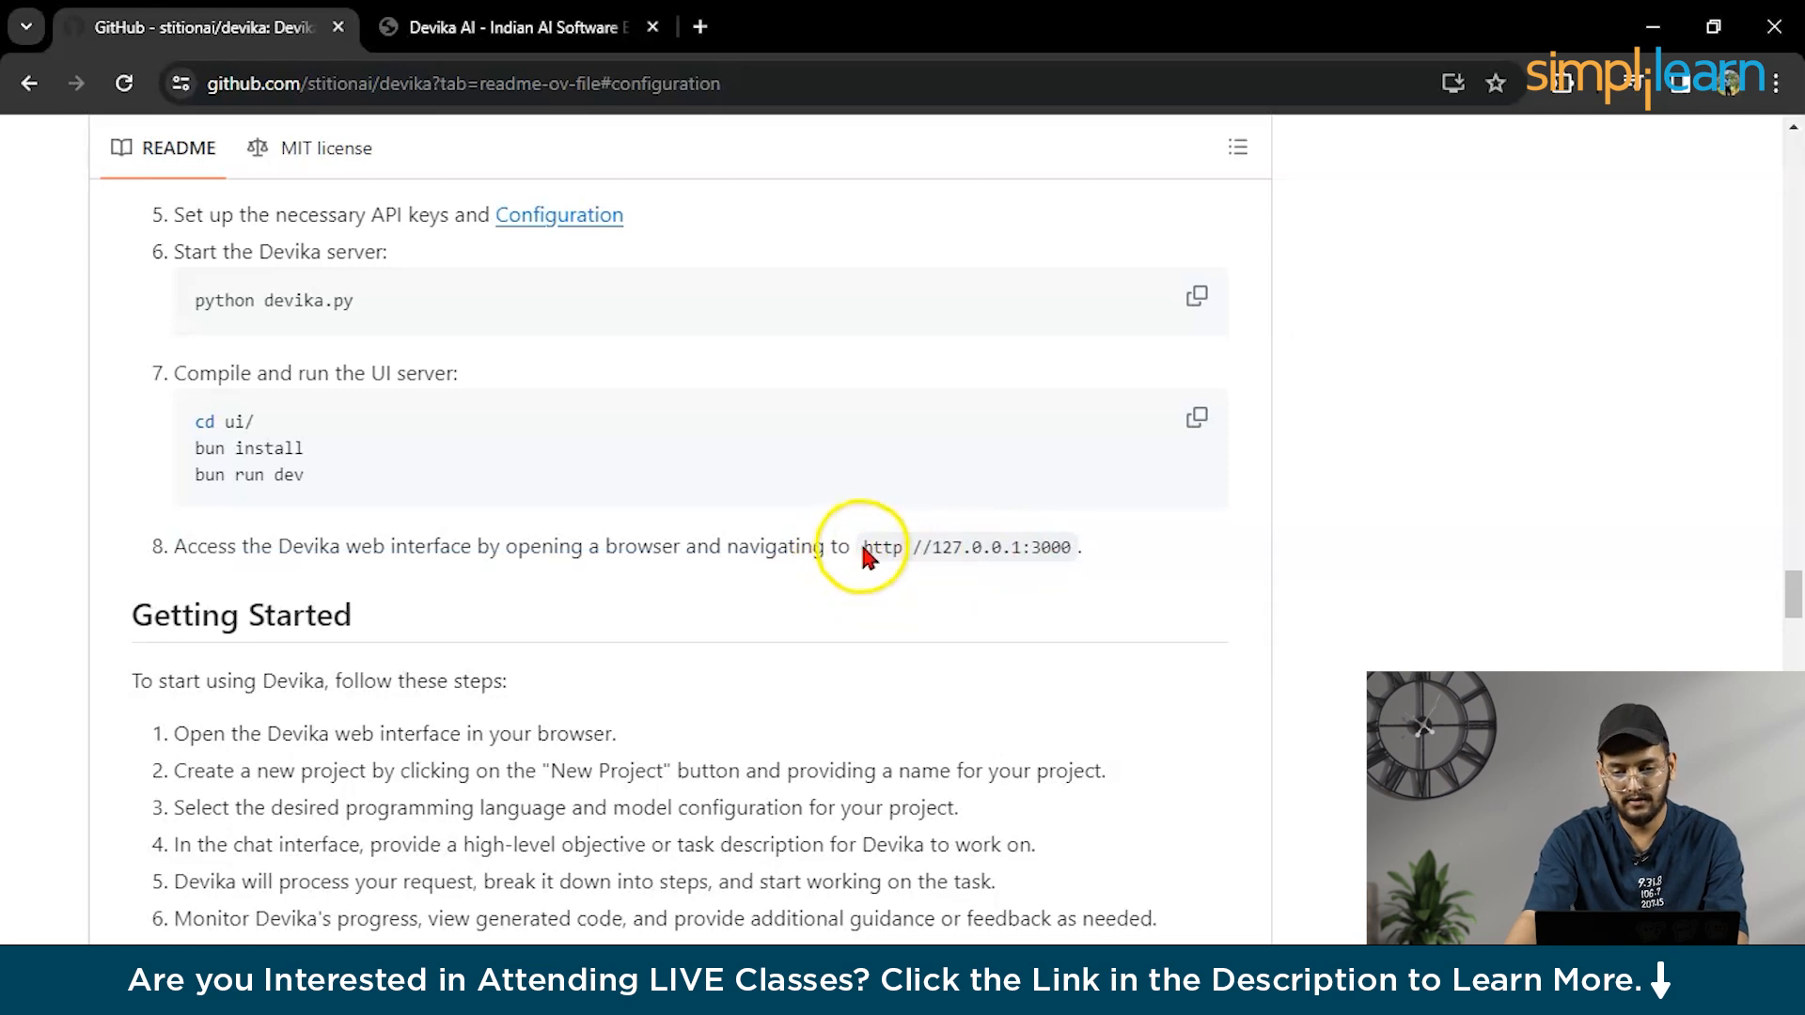
drag(865, 546, 1025, 547)
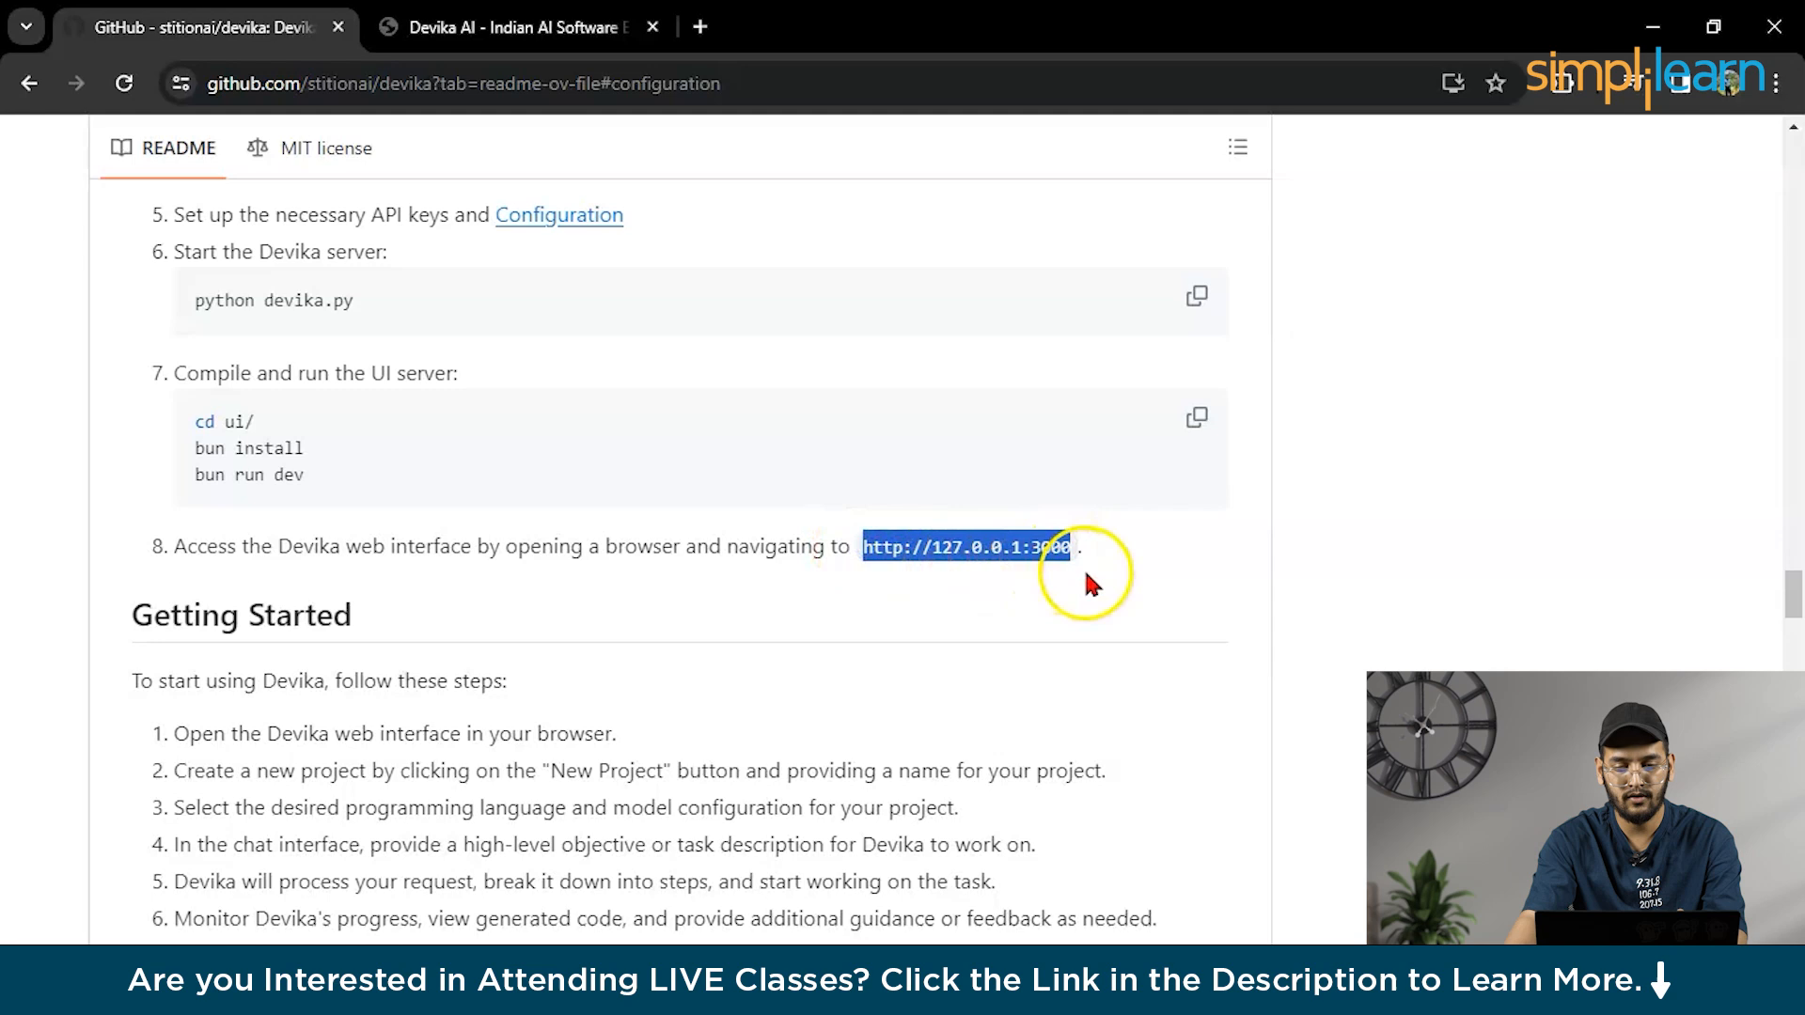
click(974, 548)
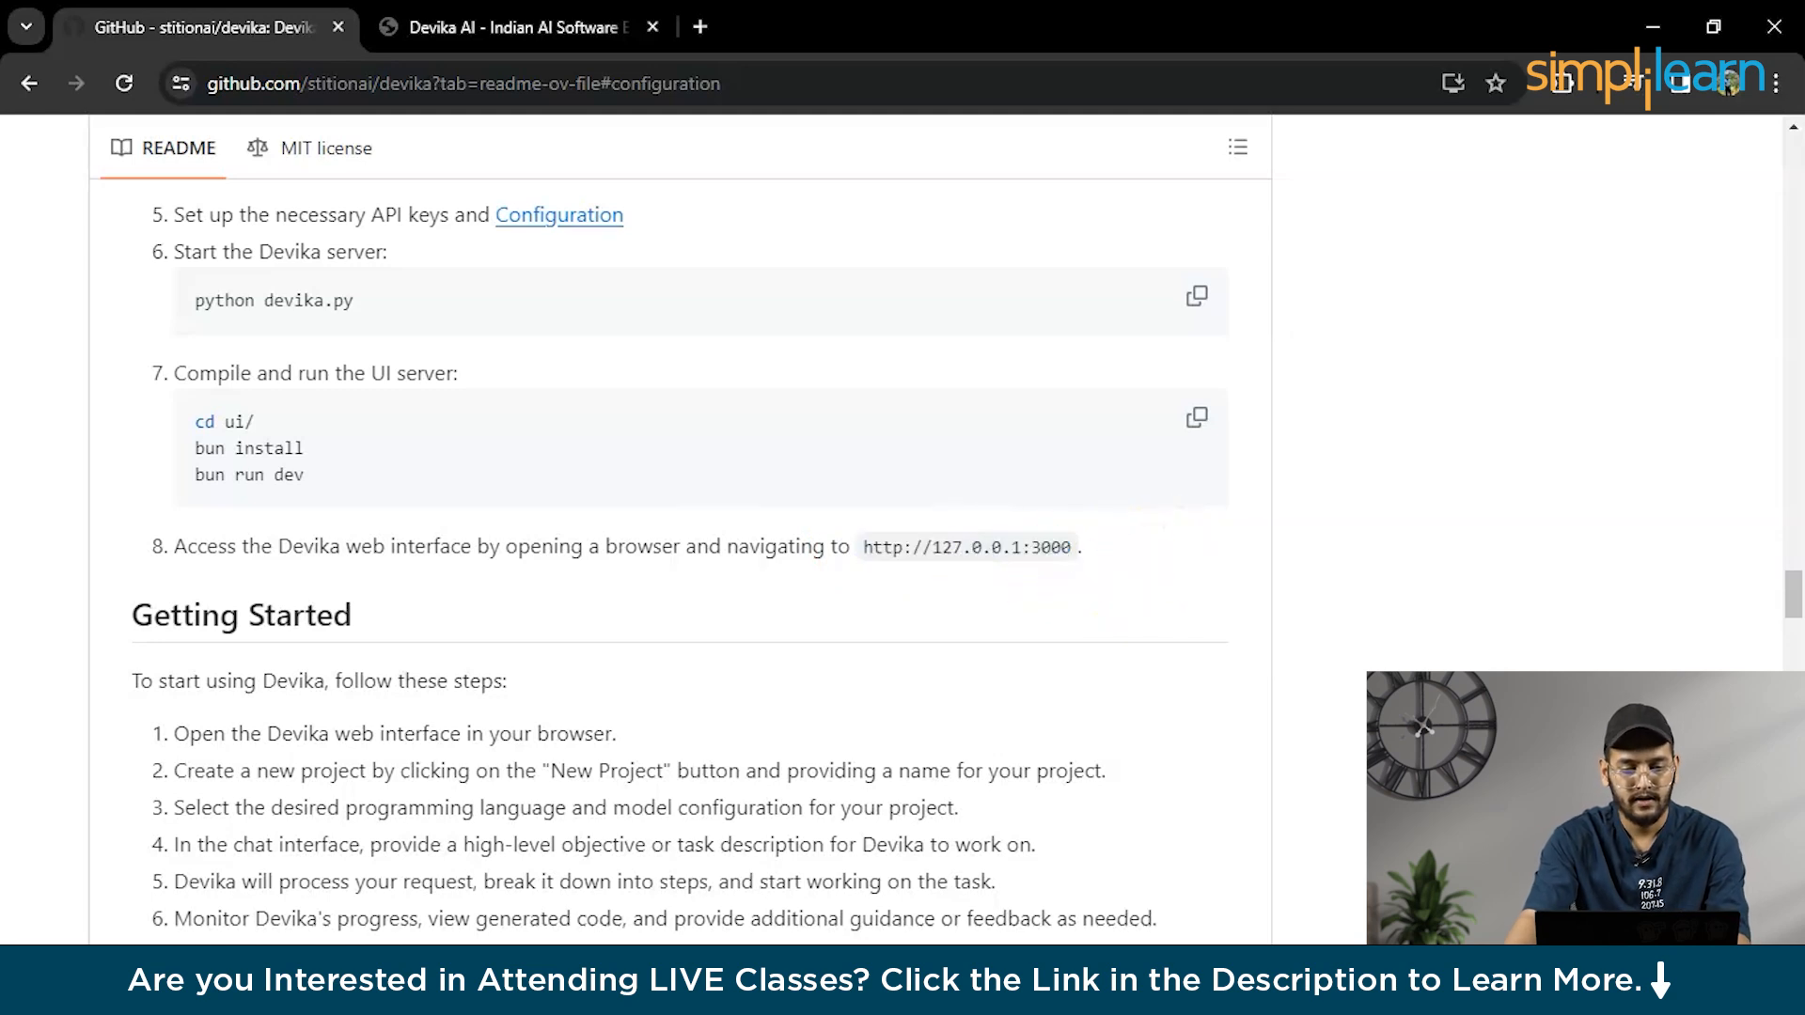
drag(859, 545, 1075, 548)
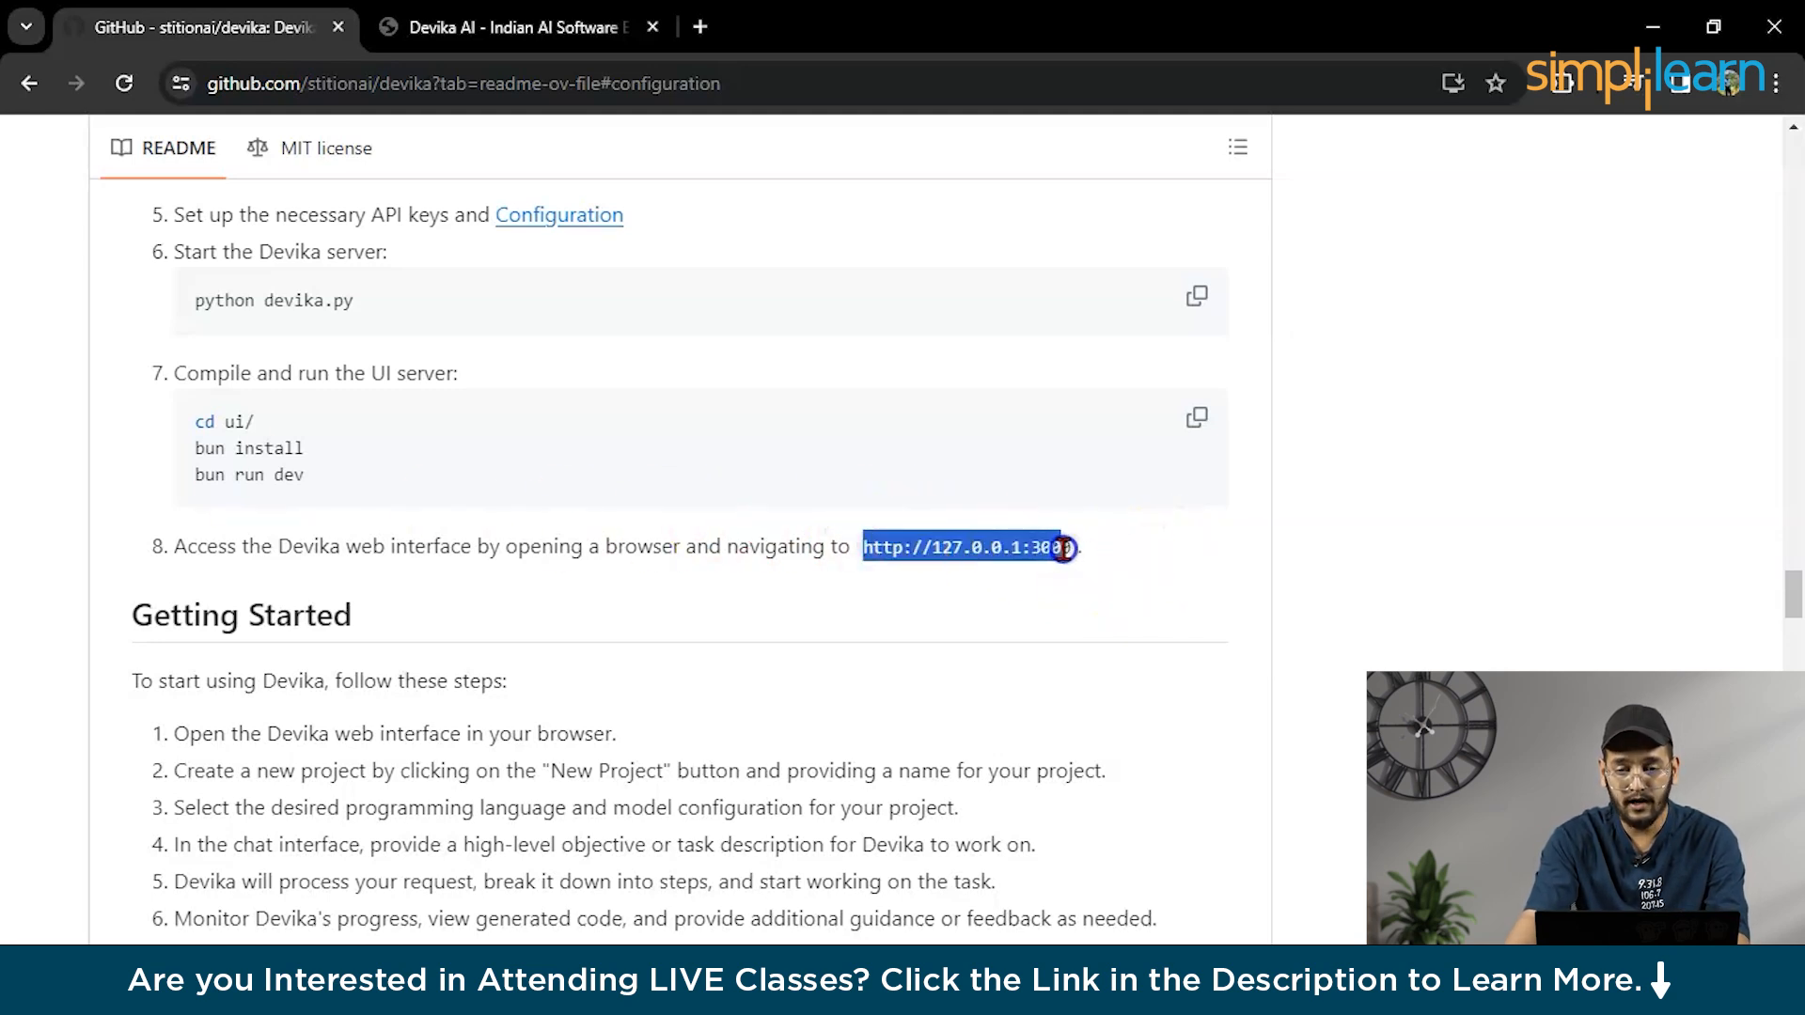
click(1068, 586)
scroll(849, 585, down, 1)
scroll(850, 585, down, 2)
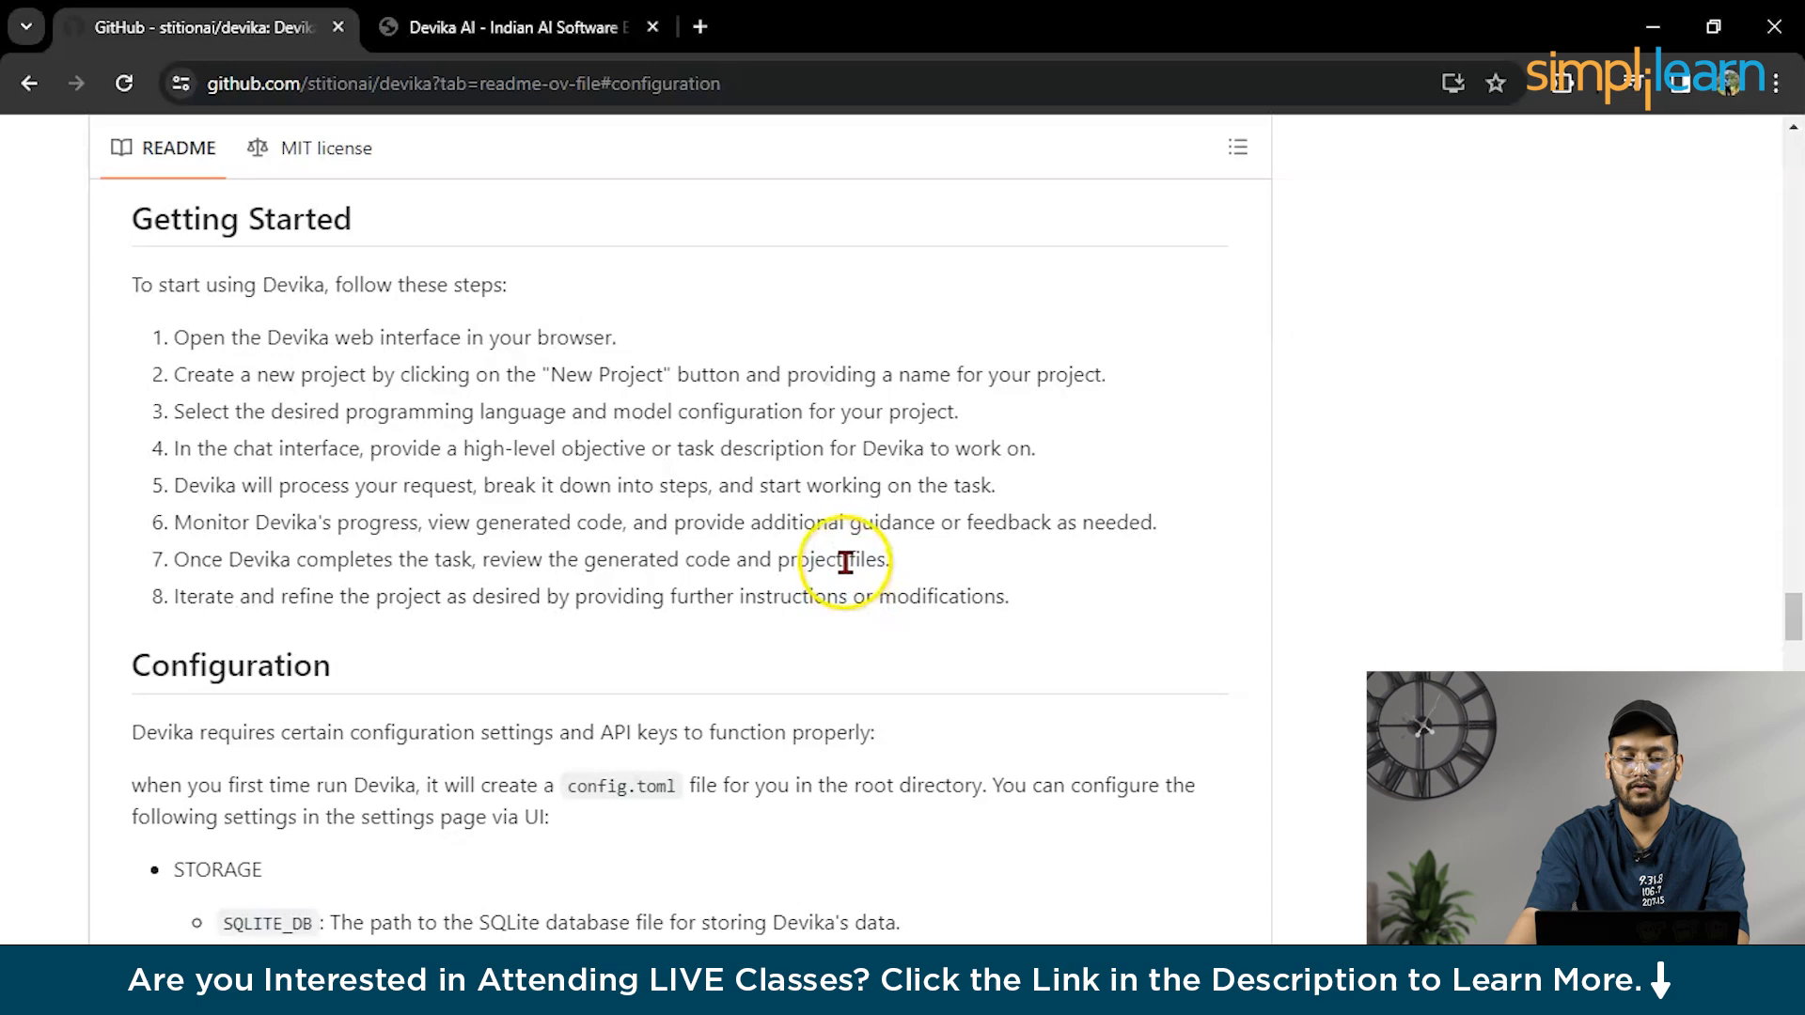
scroll(875, 511, down, 3)
scroll(874, 510, up, 4)
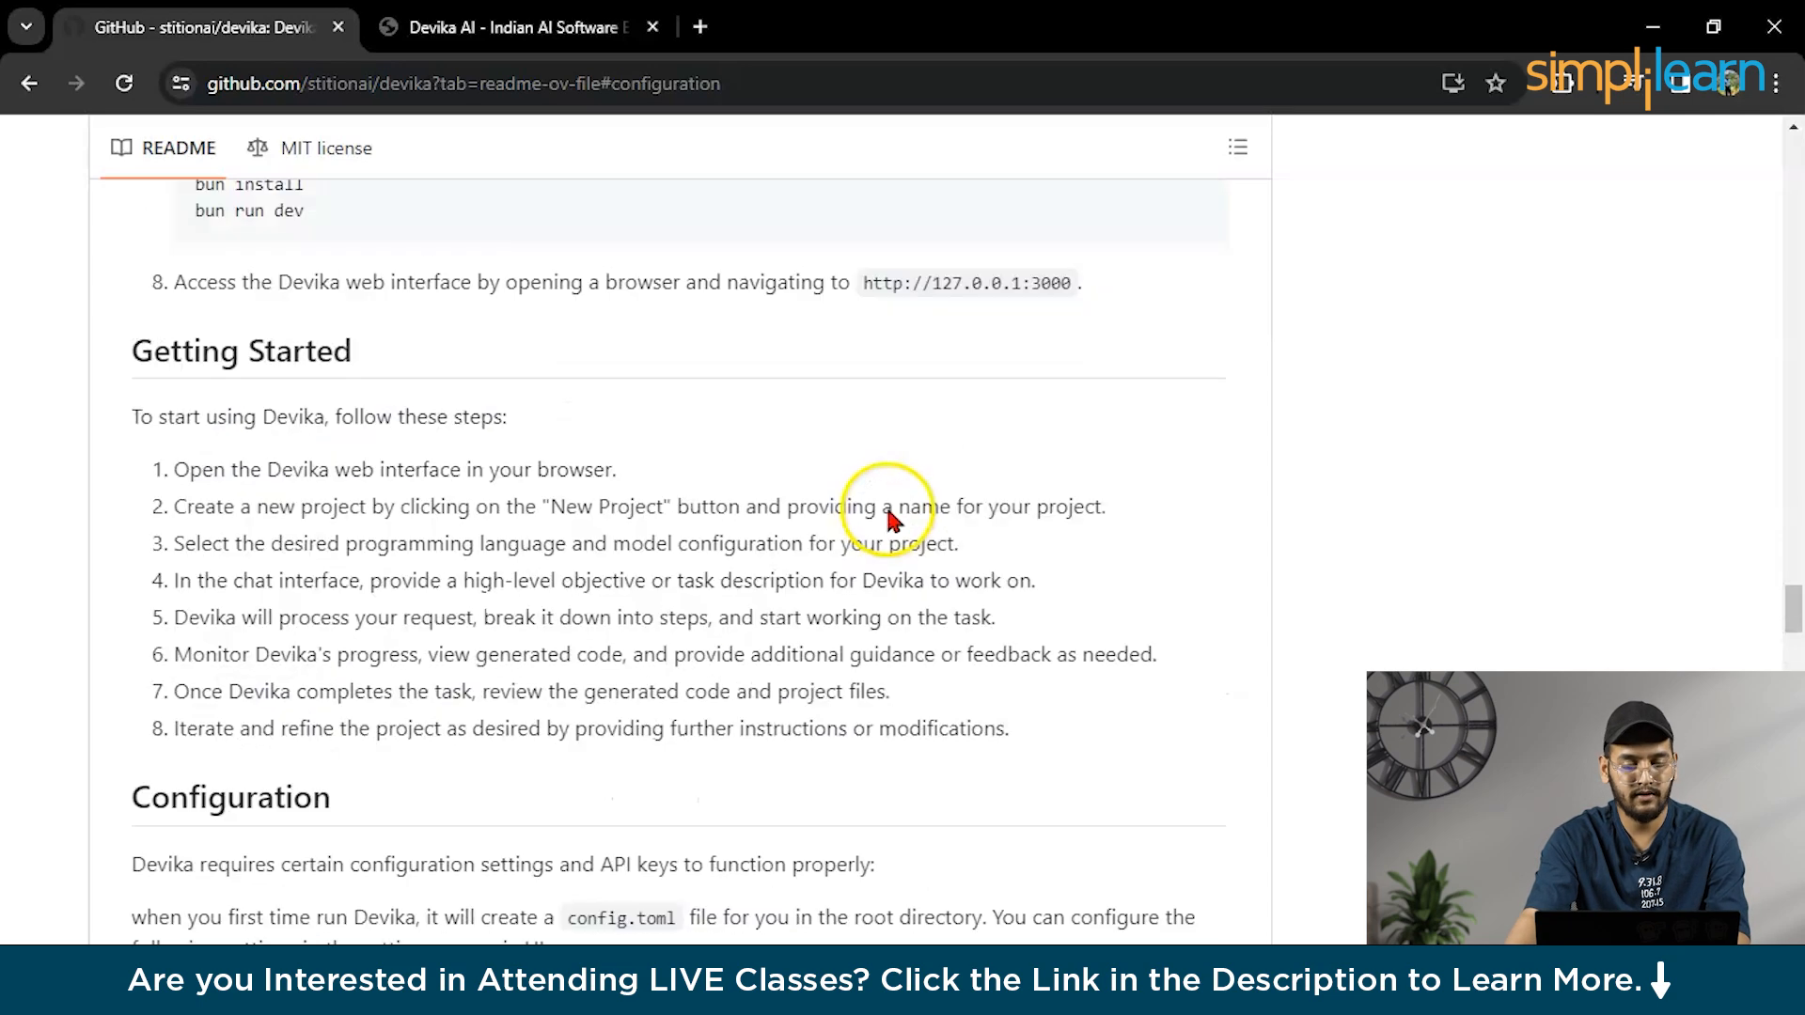
scroll(874, 510, up, 5)
scroll(874, 511, up, 6)
scroll(887, 512, up, 3)
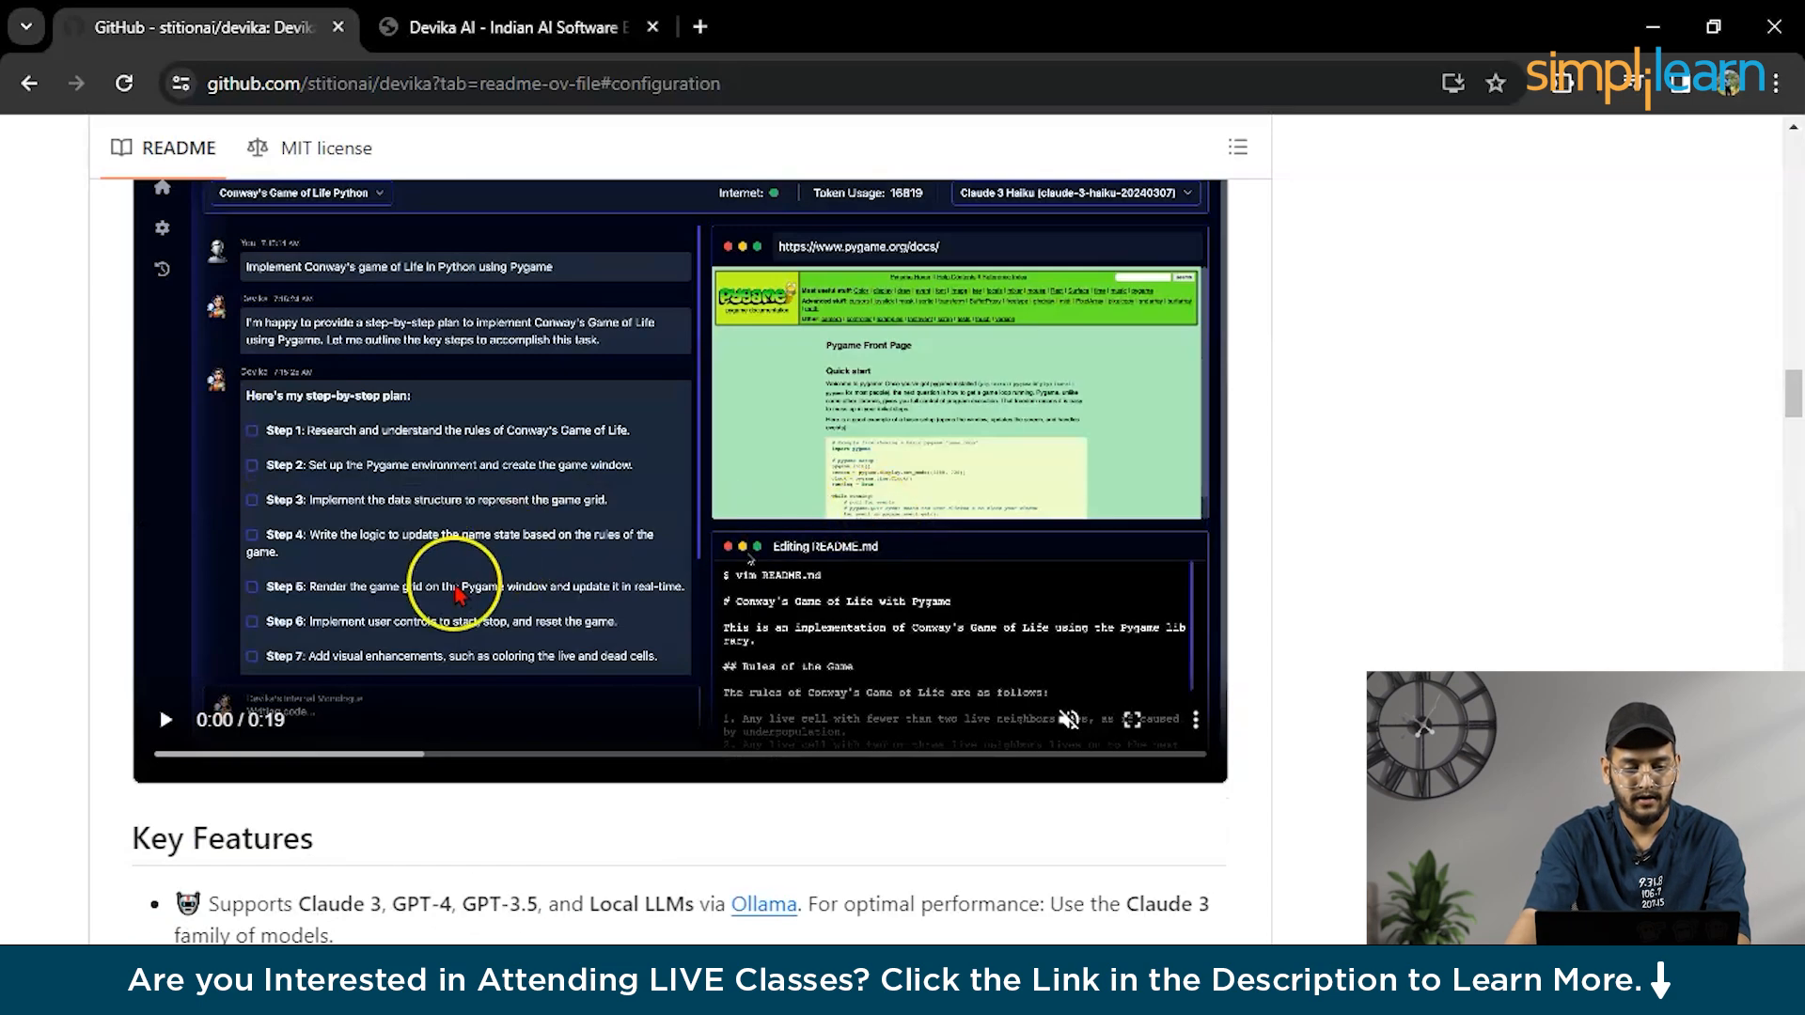
scroll(689, 522, up, 5)
scroll(688, 522, up, 5)
scroll(689, 522, up, 5)
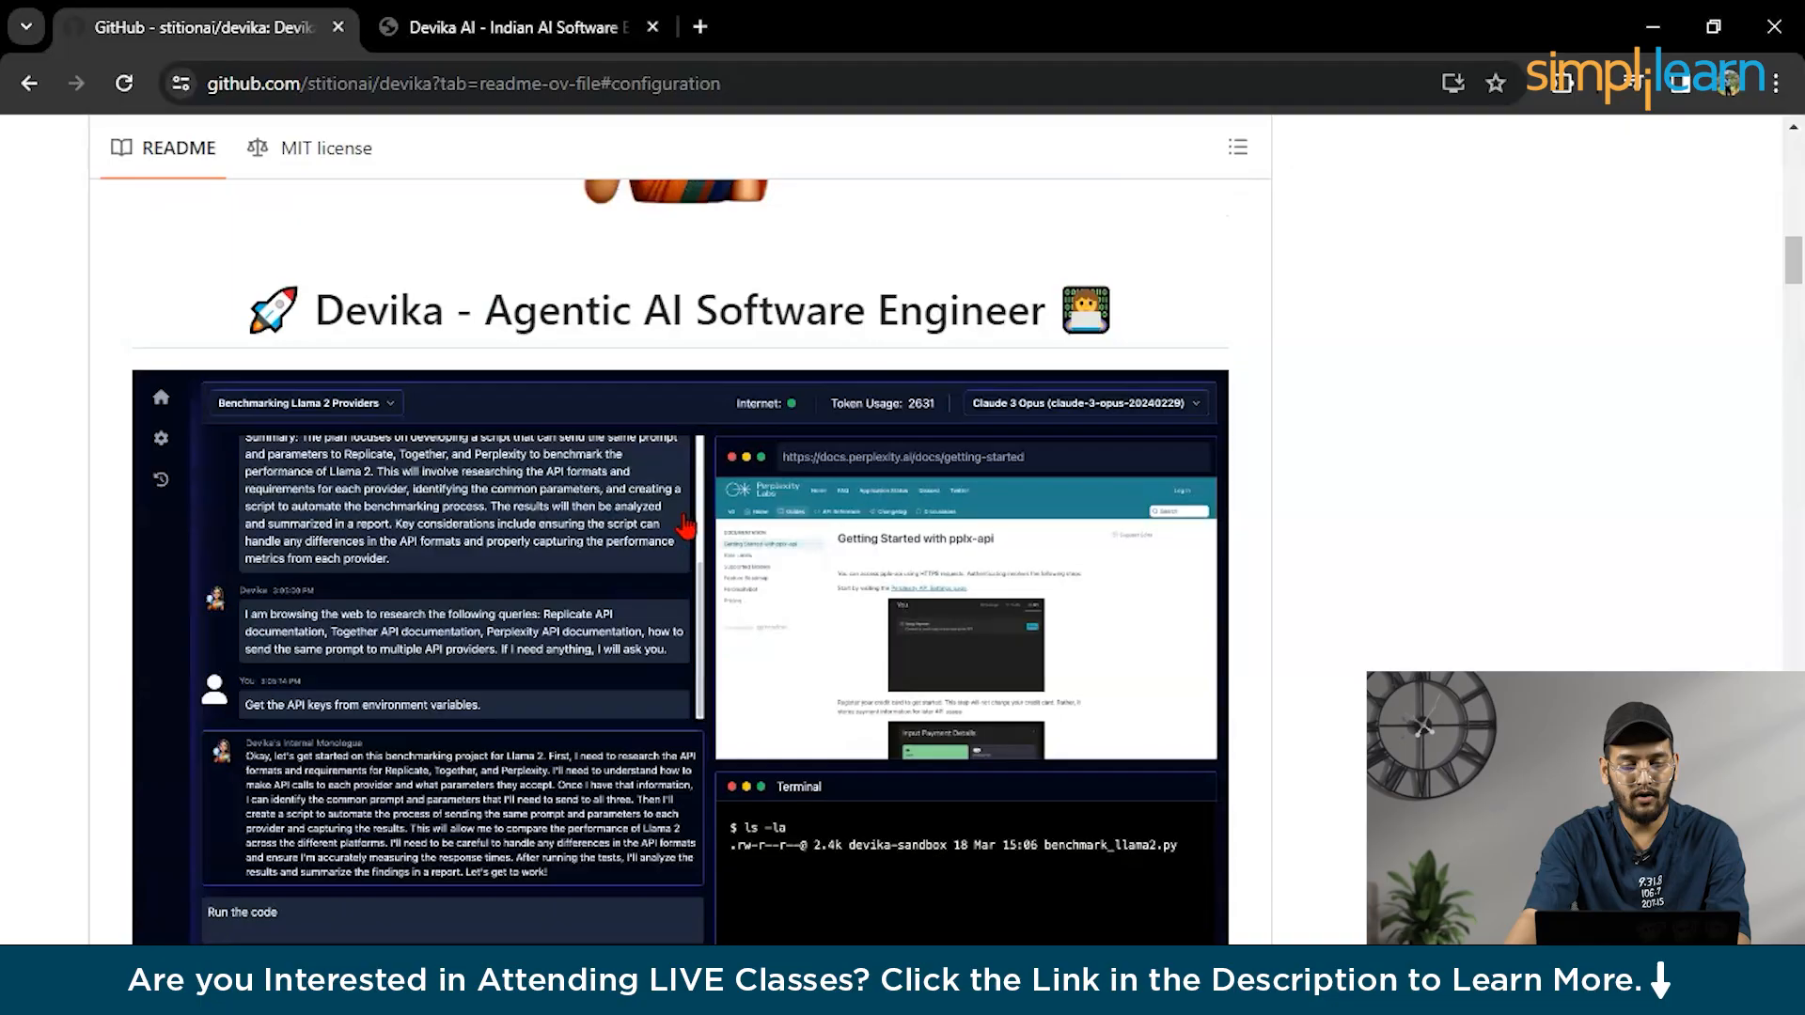